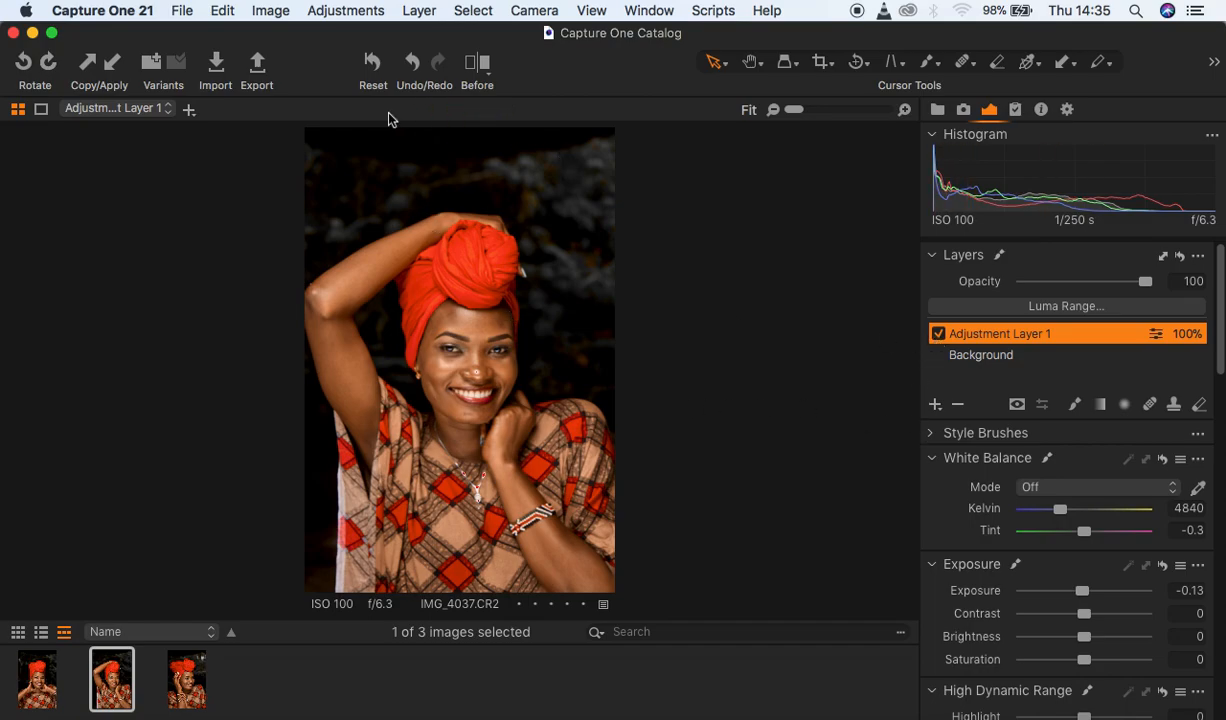
# Hide Adjustment Layer 1 and review the Background layer's white balance, exposure and High Dynamic Range settings
pyautogui.click(938, 333)
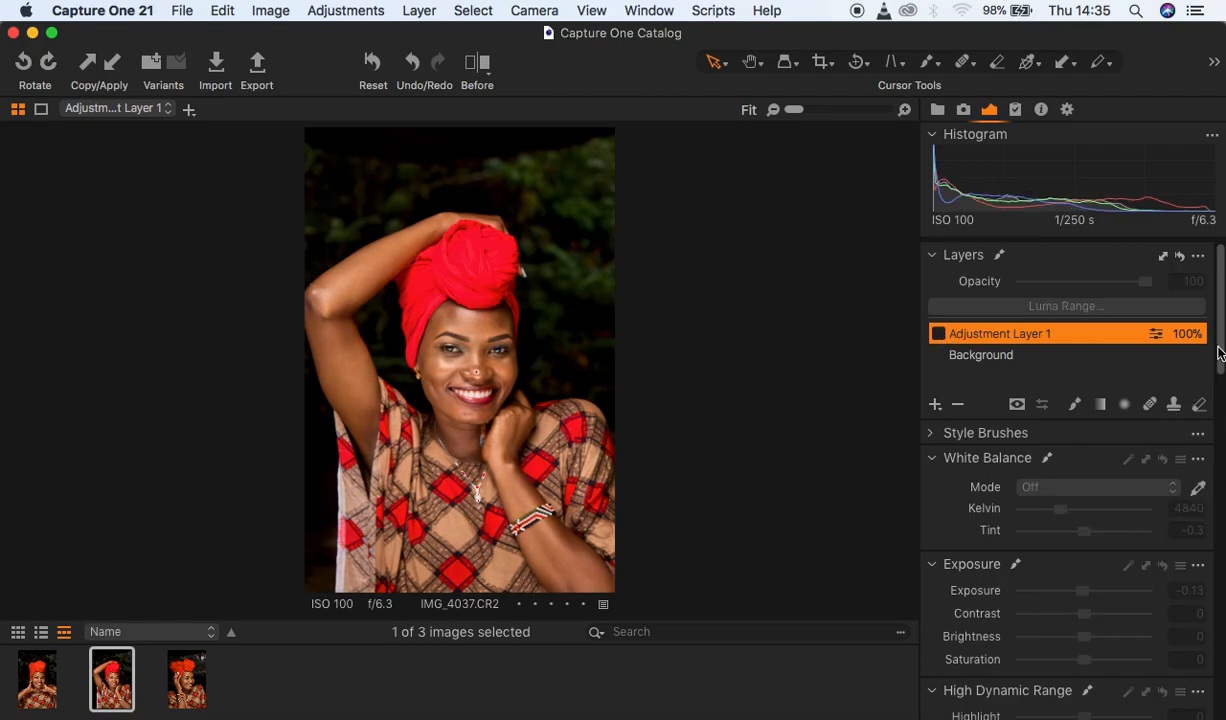
pyautogui.click(1081, 357)
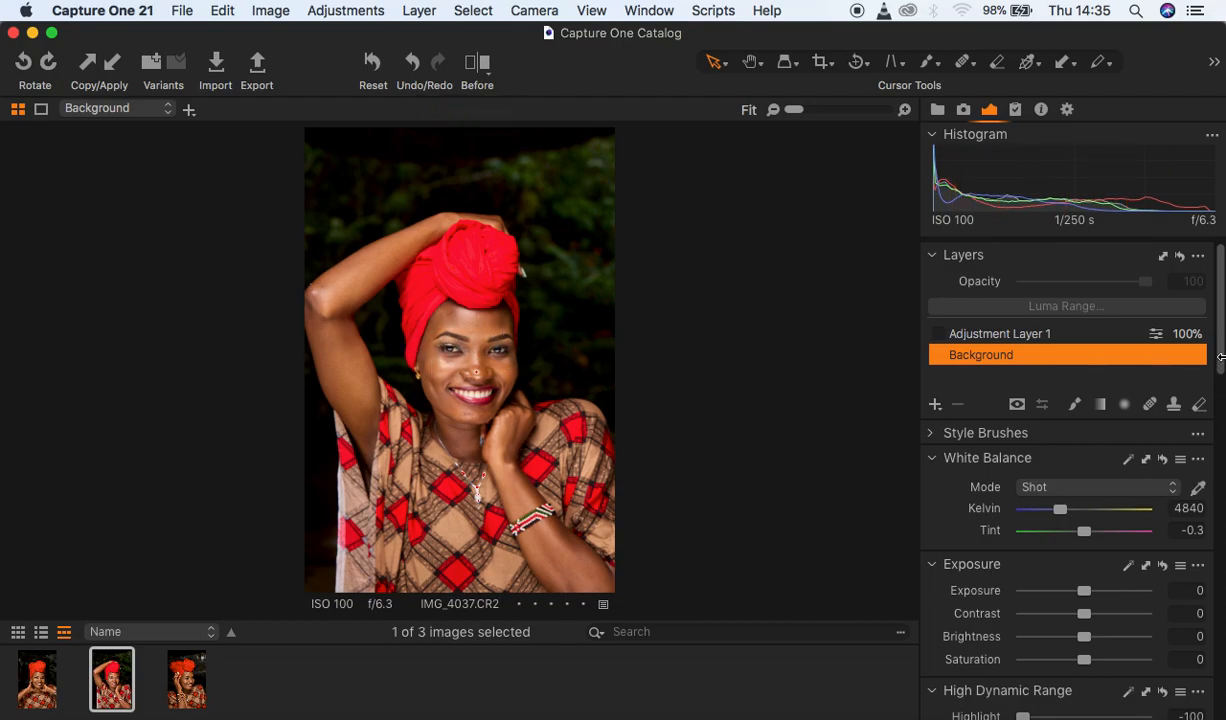
pyautogui.moveTo(1219, 355); pyautogui.dragTo(1219, 406)
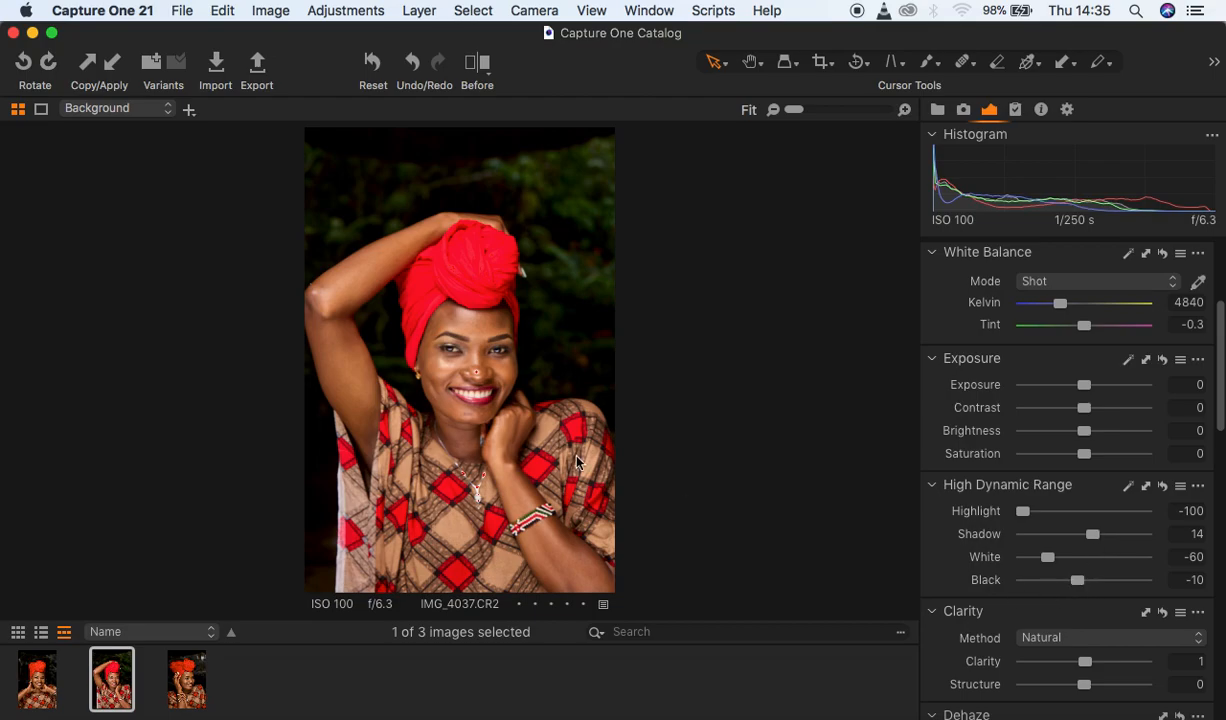
# Compare the original portrait with the Background layer's edits in the split before/after view and review its Levels settings
pyautogui.click(480, 90)
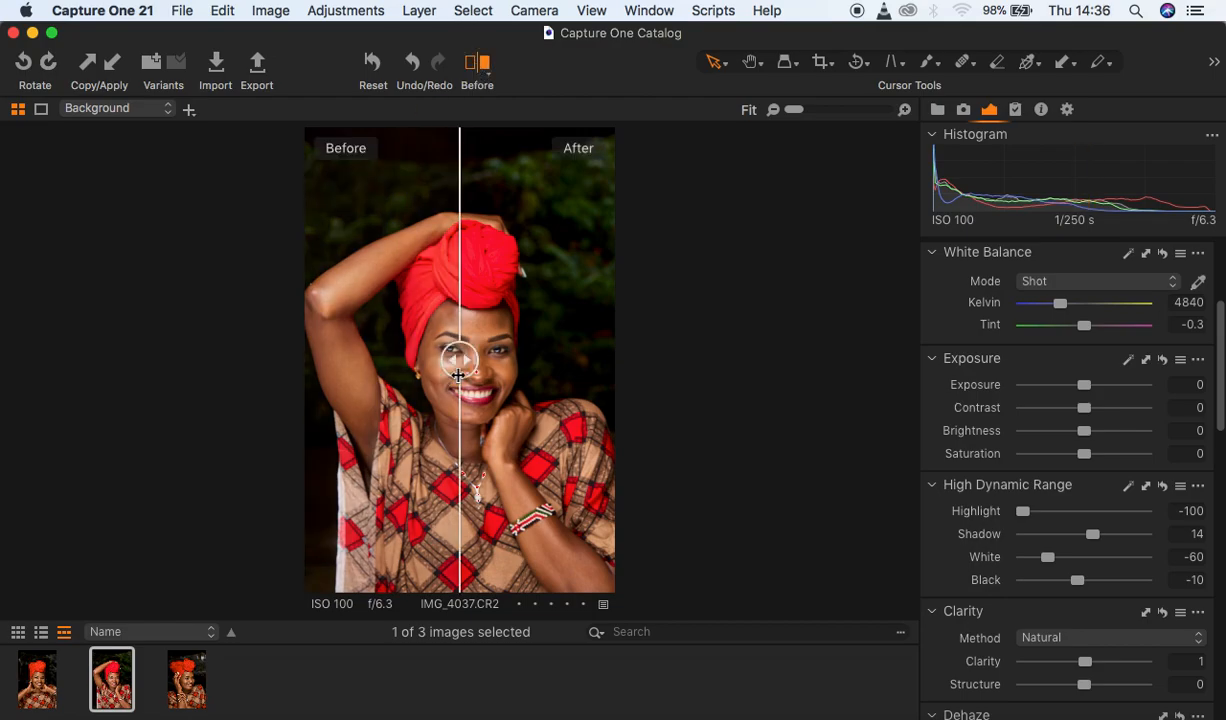
pyautogui.moveTo(459, 372); pyautogui.dragTo(306, 360)
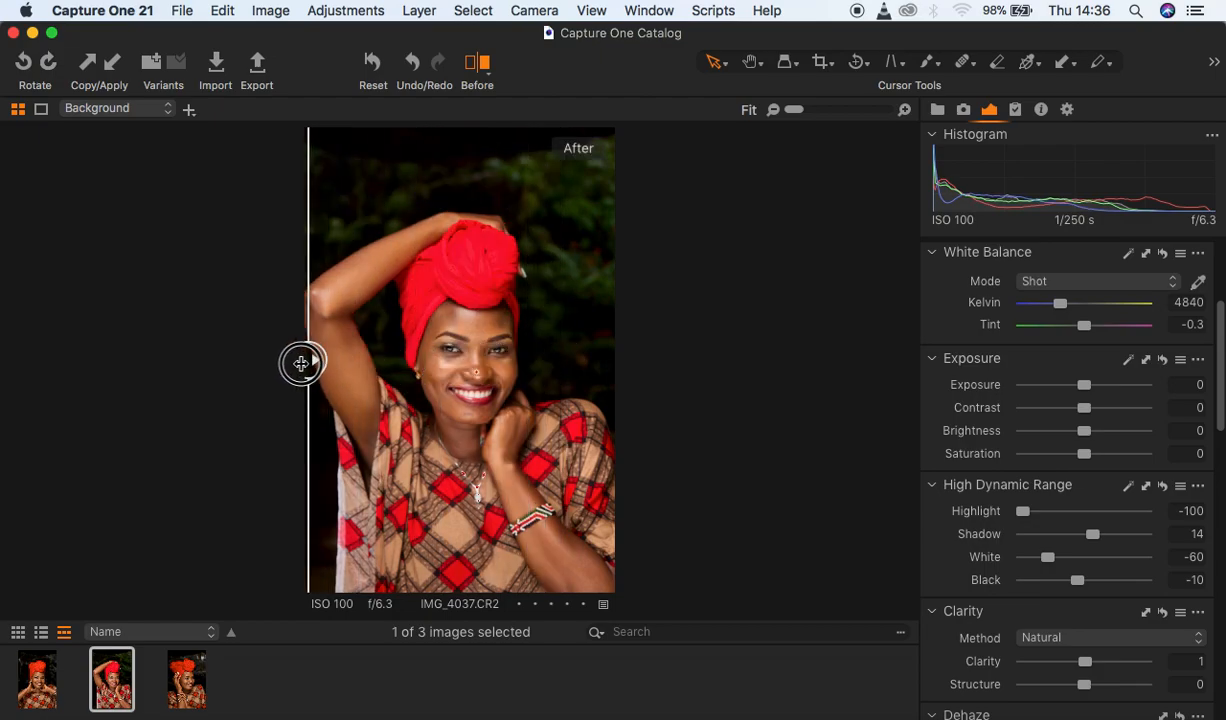
pyautogui.moveTo(1219, 376); pyautogui.dragTo(1219, 484)
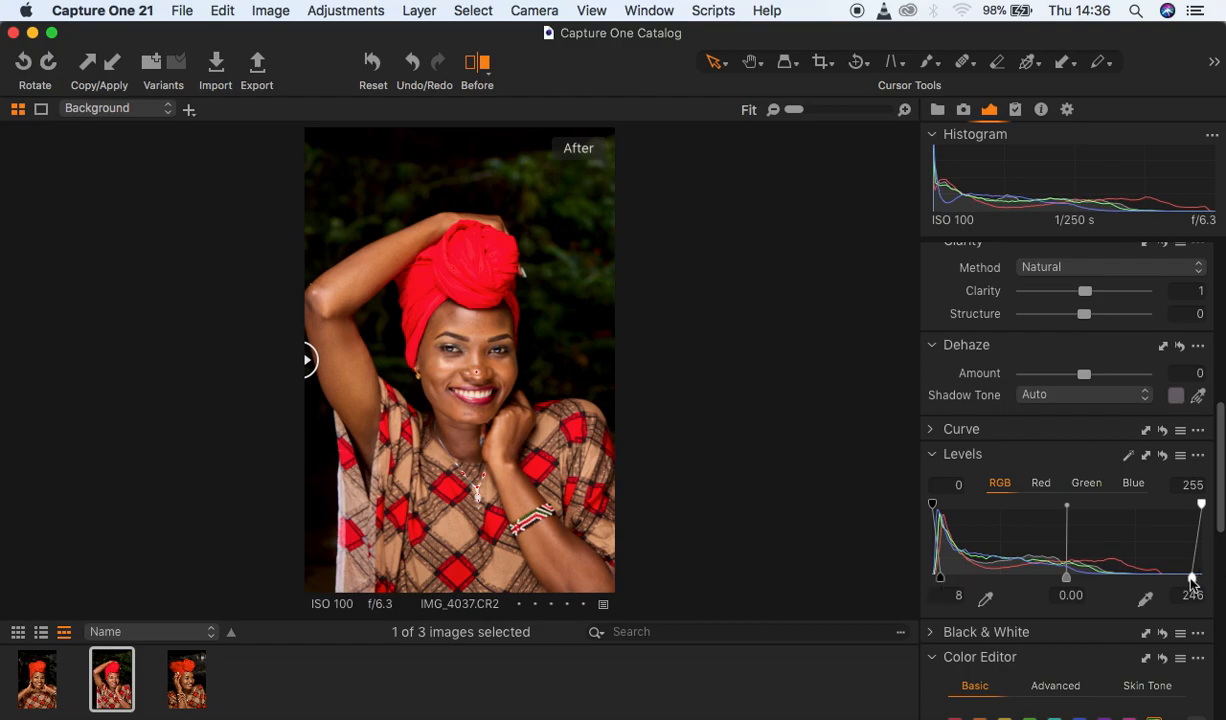
pyautogui.click(1218, 553)
pyautogui.moveTo(1219, 555); pyautogui.dragTo(1212, 318)
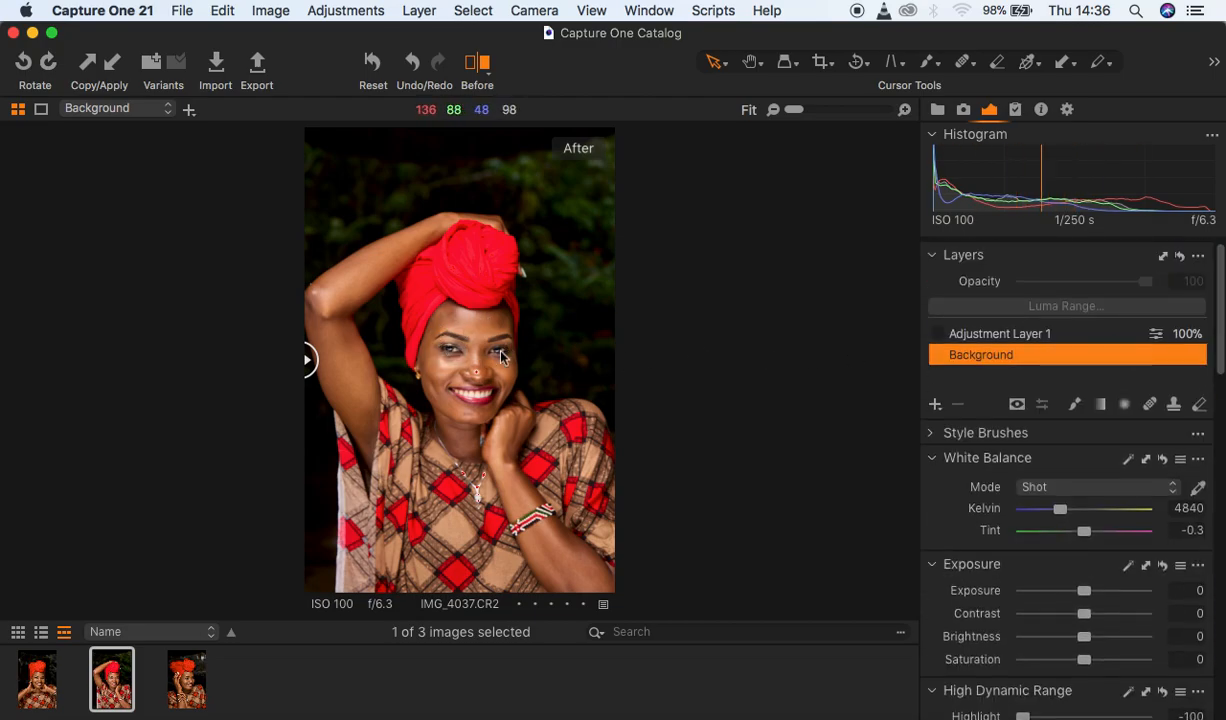
# Select Adjustment Layer 1 and make it visible again
pyautogui.click(935, 405)
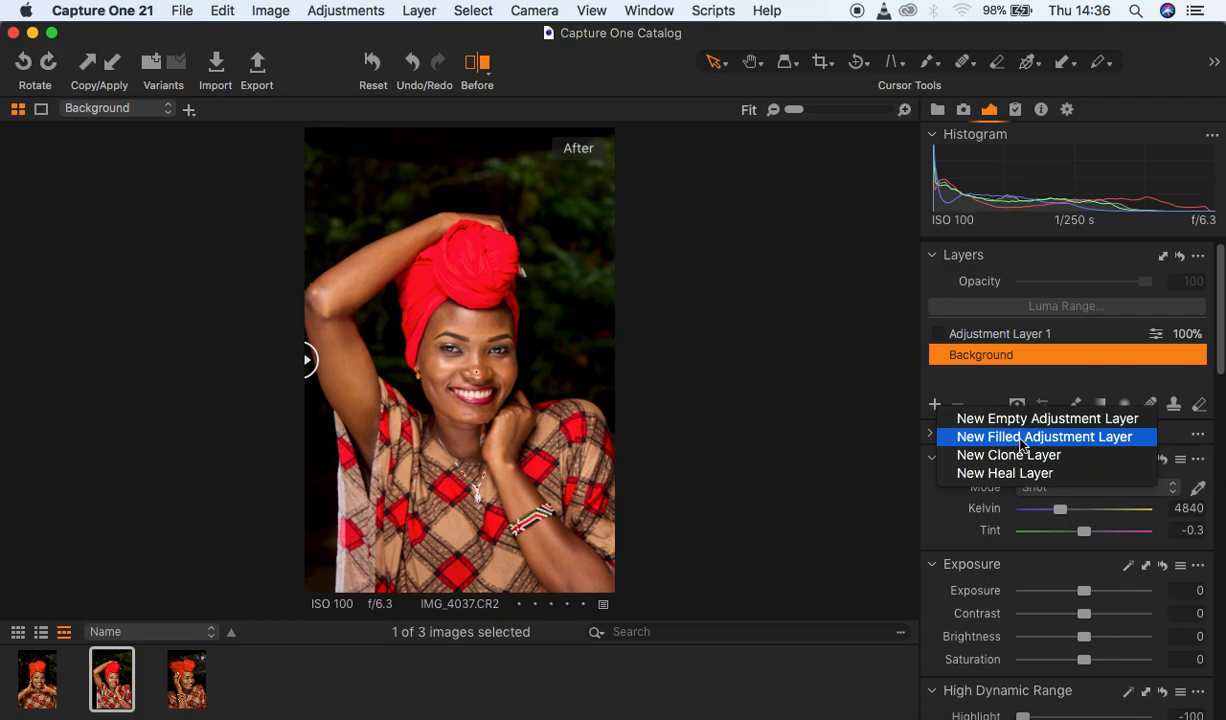
pyautogui.click(1030, 339)
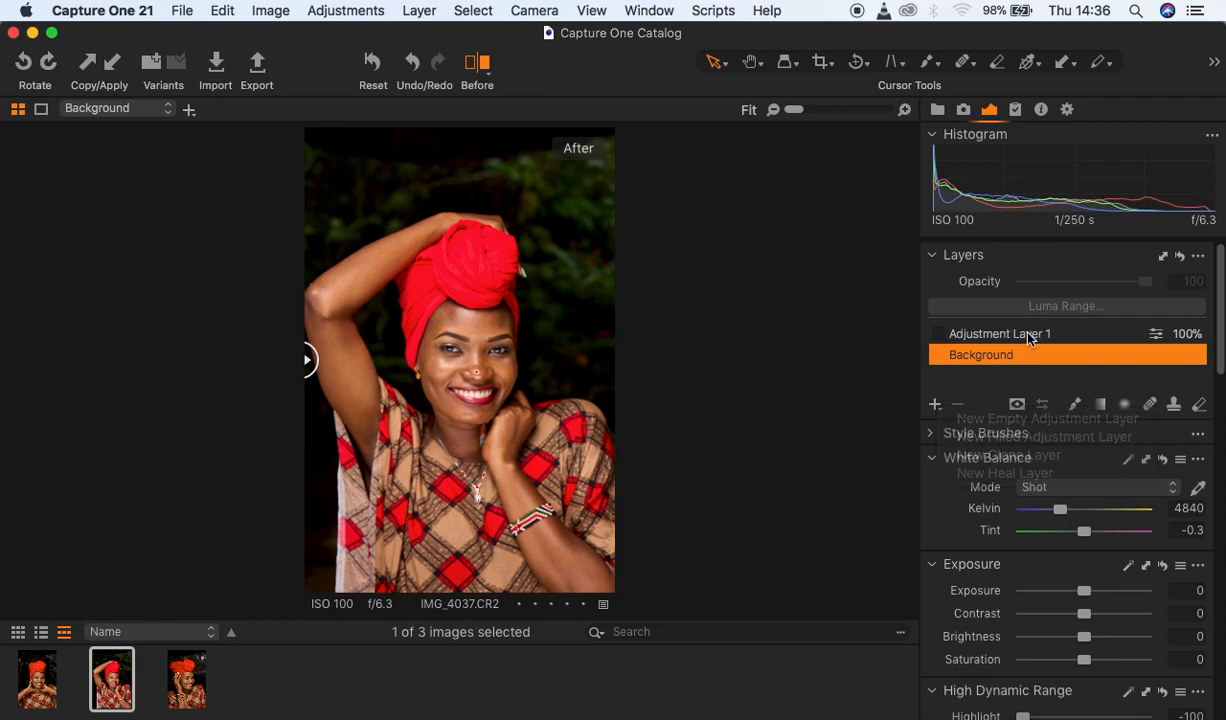
pyautogui.click(1028, 335)
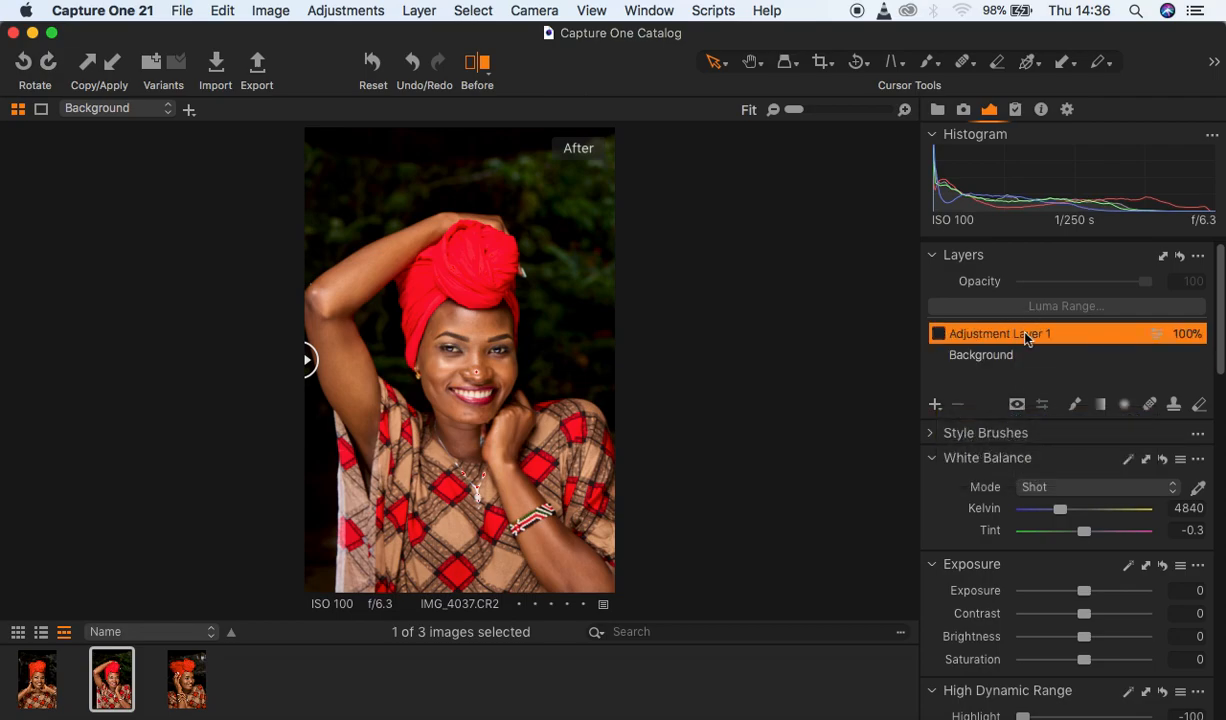
pyautogui.click(938, 333)
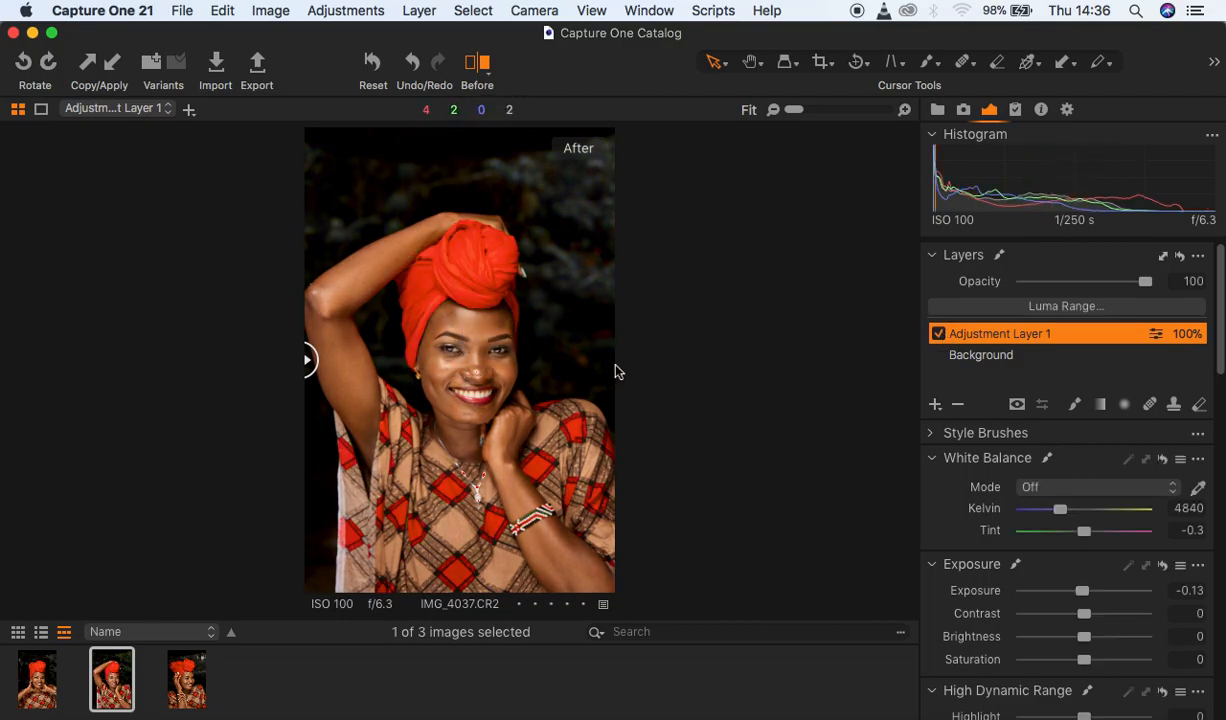
# Examine Adjustment Layer 1's basic green color changes and its skin tone uniformity settings in the Color Editor
pyautogui.moveTo(1220, 350); pyautogui.dragTo(1219, 580)
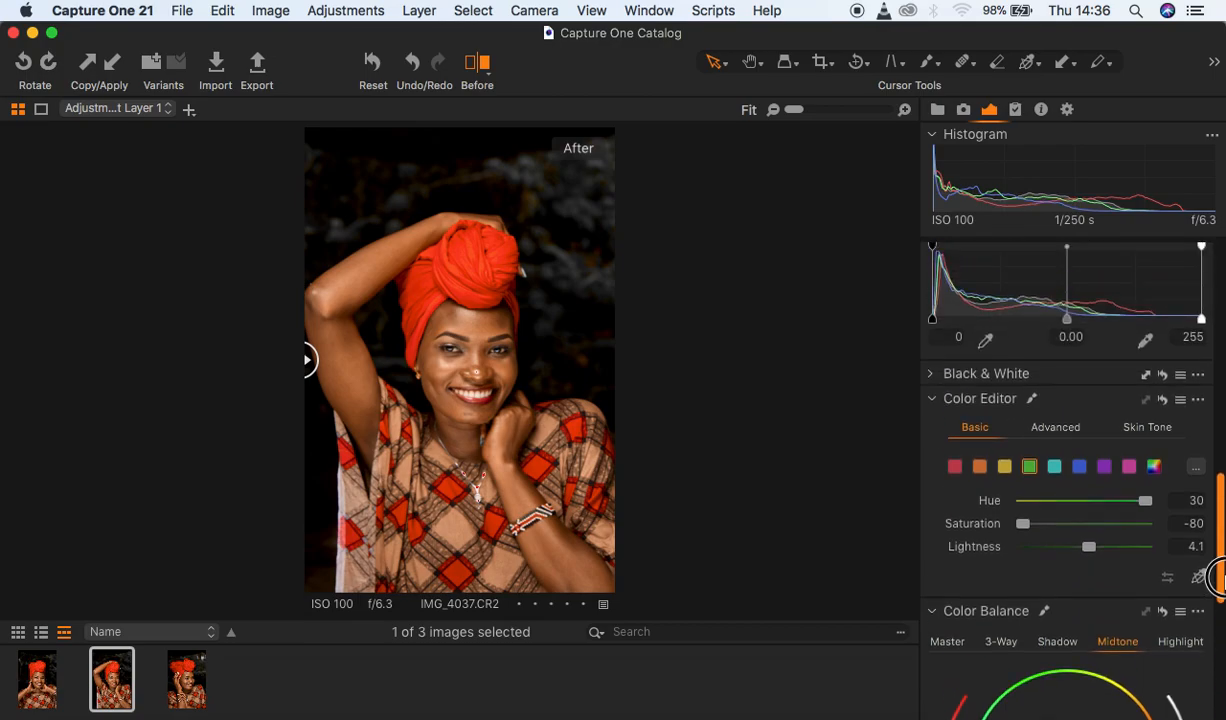
pyautogui.click(1145, 429)
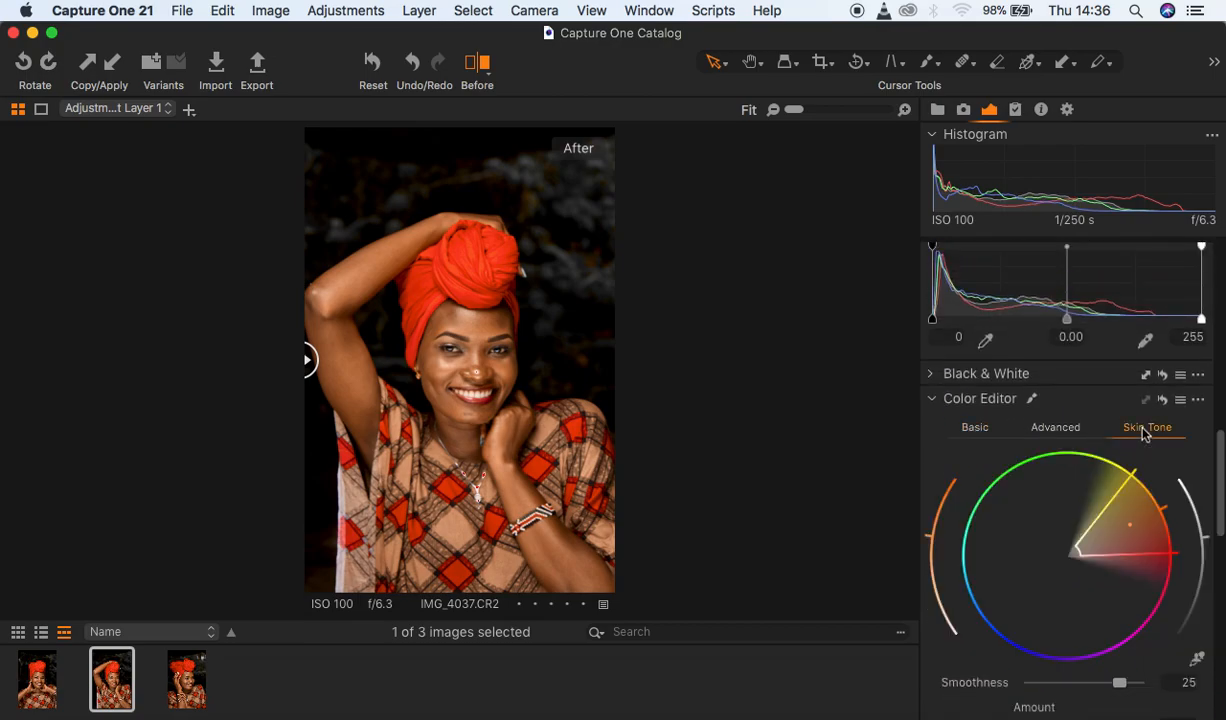
pyautogui.click(1197, 658)
pyautogui.moveTo(1220, 460); pyautogui.dragTo(1219, 530)
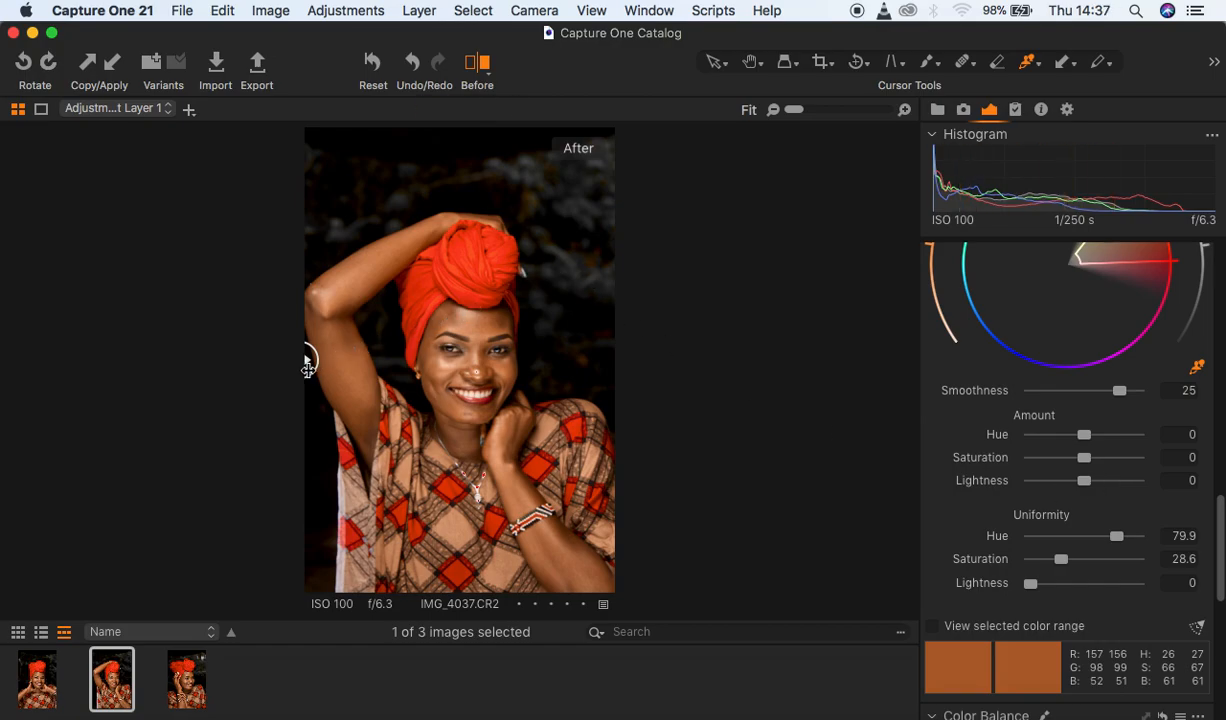
# Compare the before and after versions across the whole portrait, and review the basic green color settings in the Color Editor
pyautogui.moveTo(307, 366); pyautogui.dragTo(730, 364)
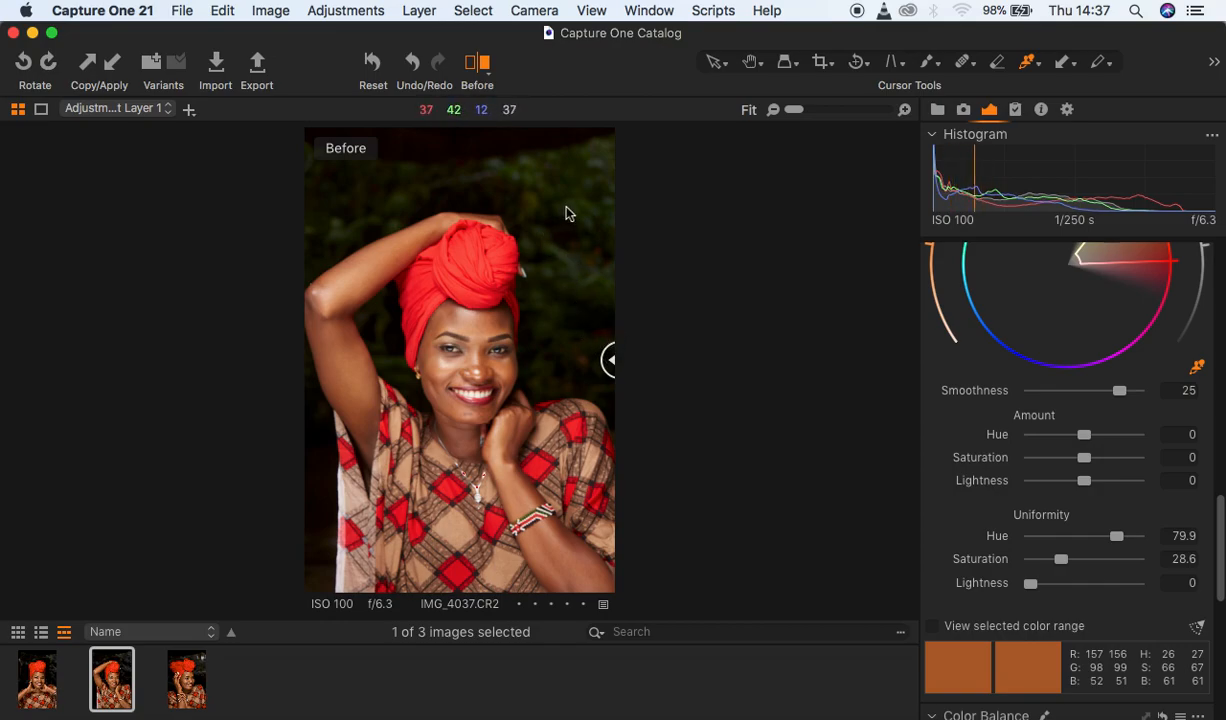
pyautogui.moveTo(607, 358); pyautogui.dragTo(263, 351)
pyautogui.moveTo(1221, 522); pyautogui.dragTo(1212, 470)
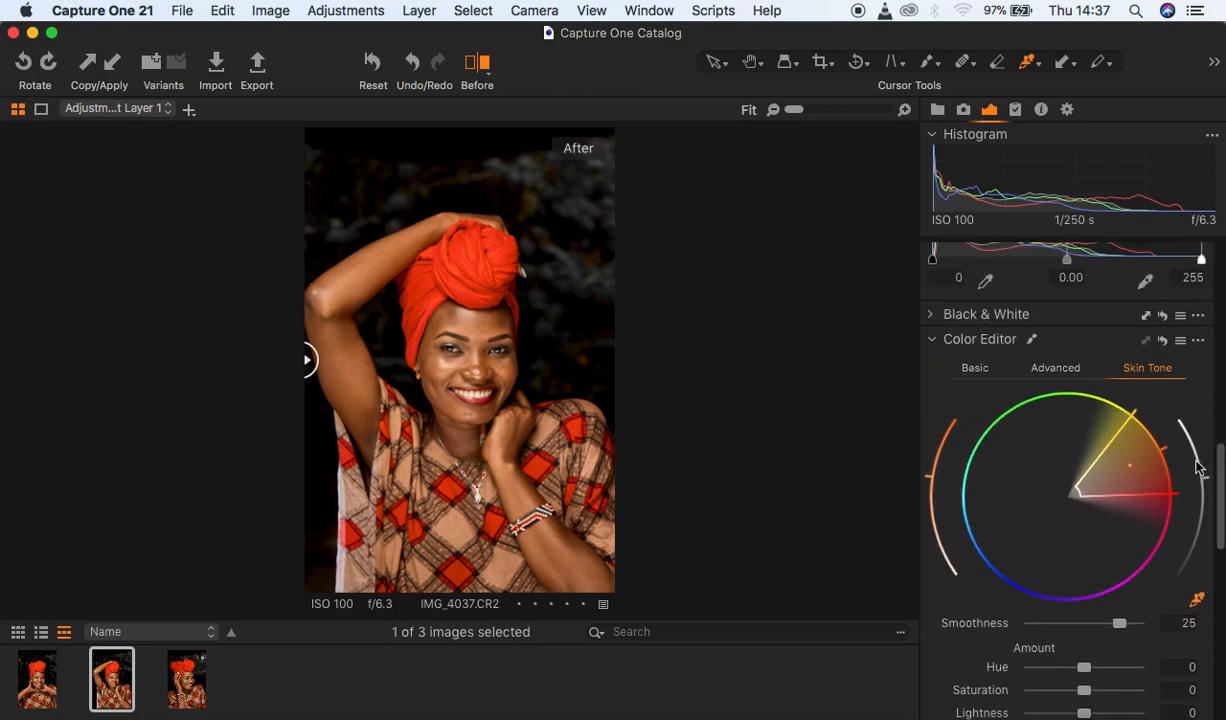
pyautogui.click(975, 368)
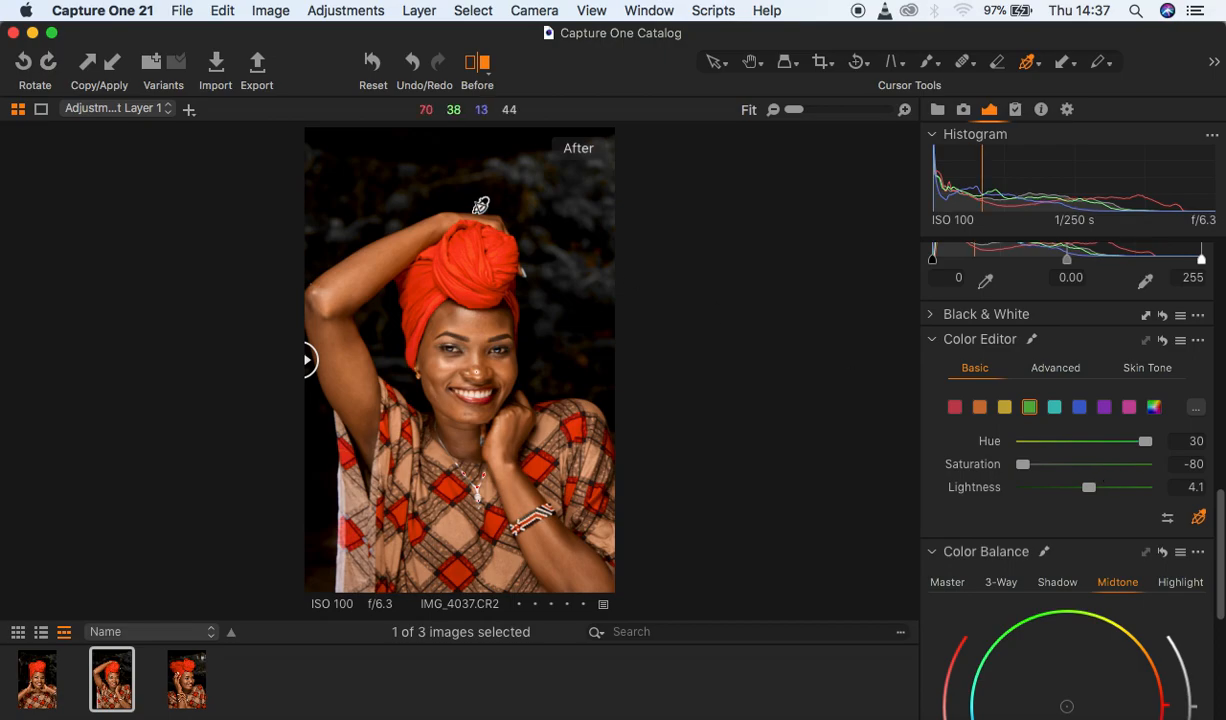
pyautogui.click(716, 63)
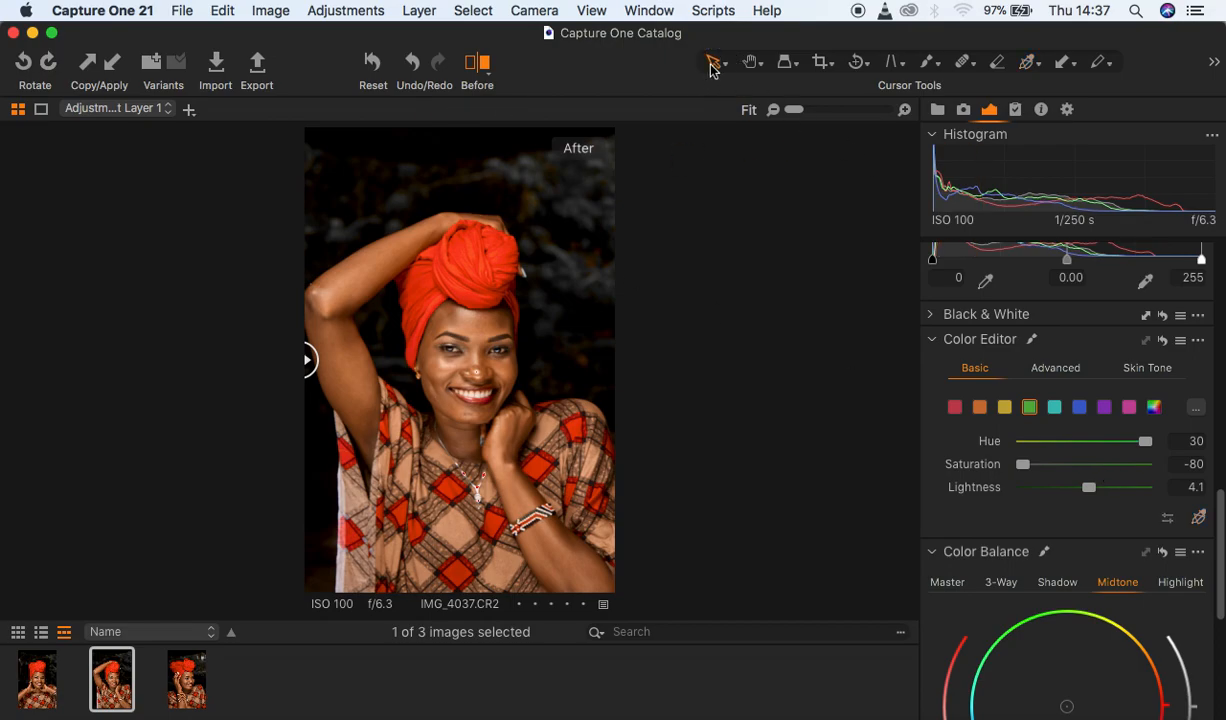
# Send the photo to Adobe Photoshop 2020 for editing as a 16-bit uncompressed TIFF with the Adobe RGB (1998) profile
pyautogui.click(270, 11)
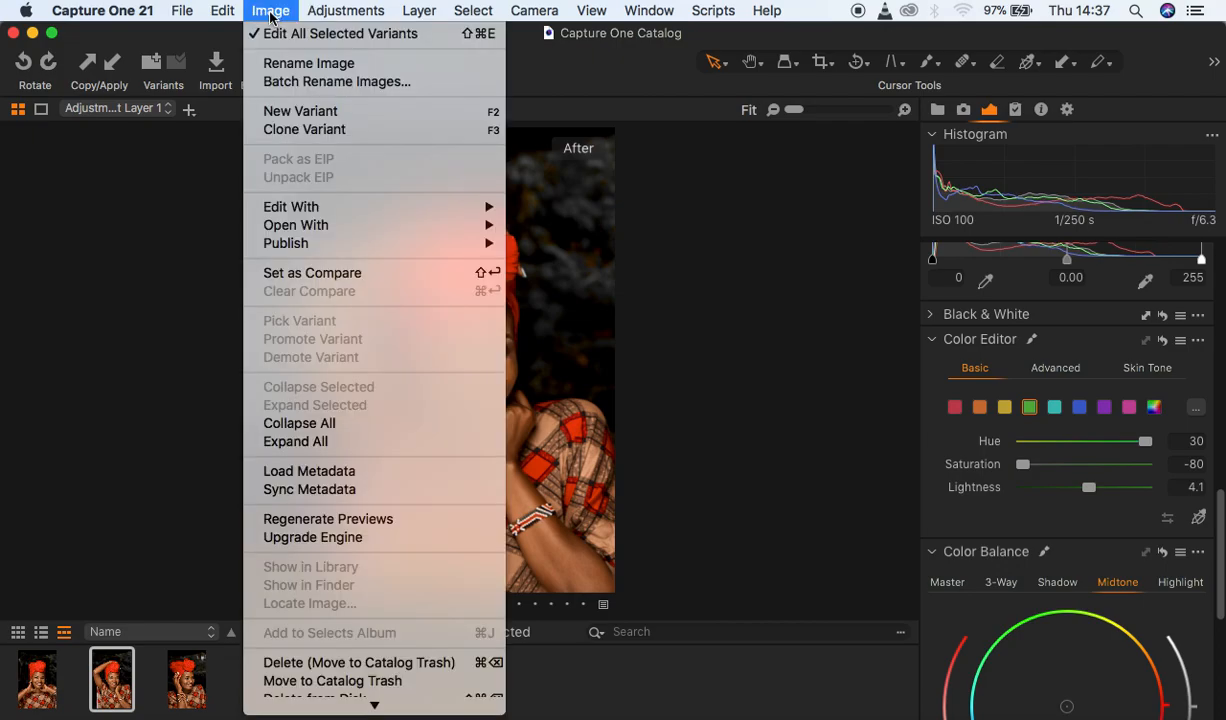
pyautogui.moveTo(324, 212)
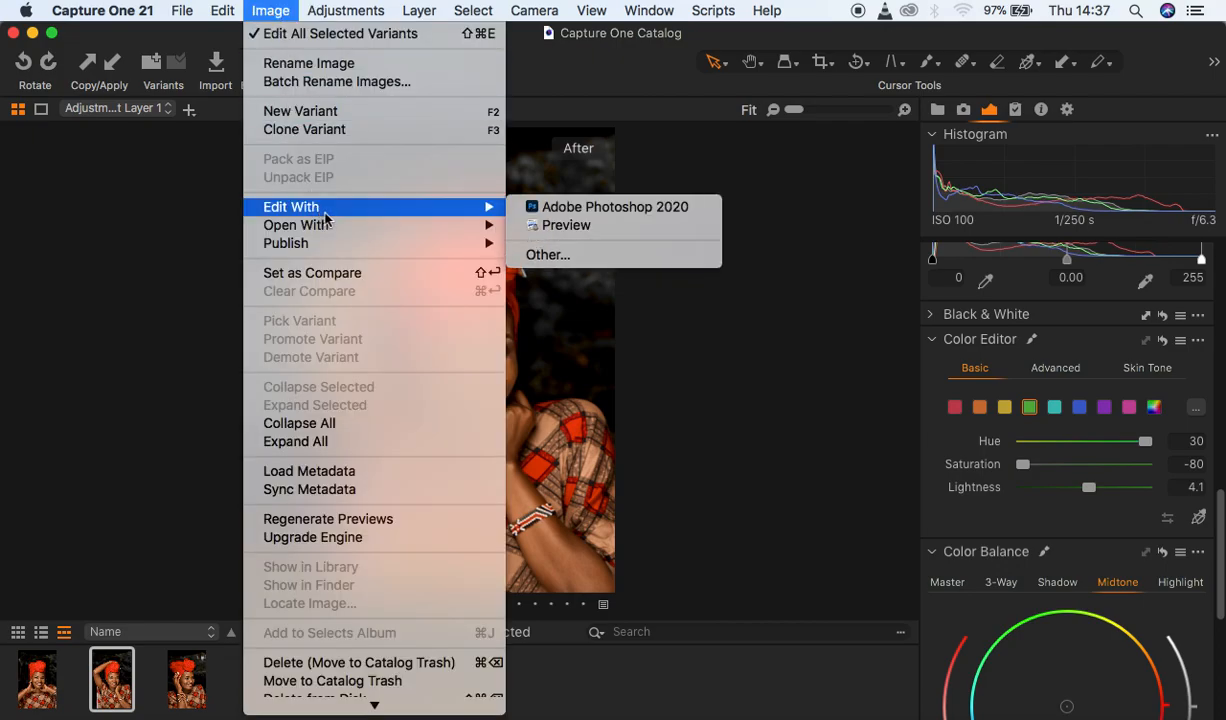
pyautogui.click(600, 207)
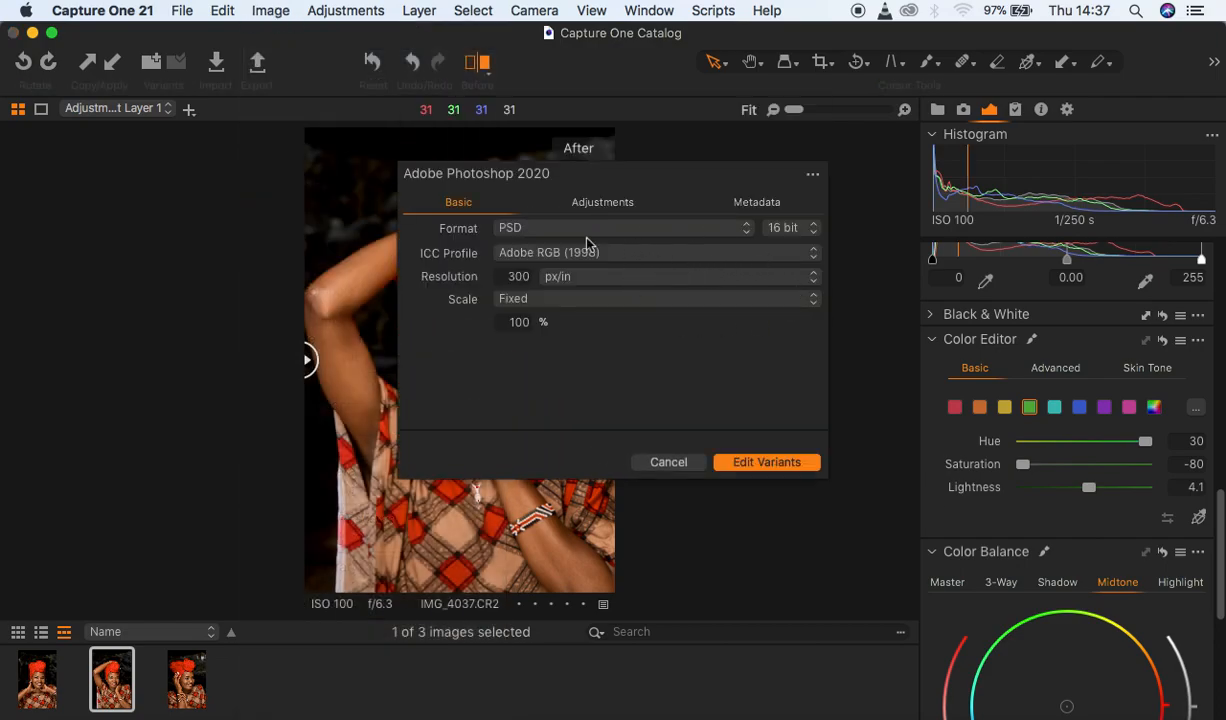
pyautogui.click(677, 238)
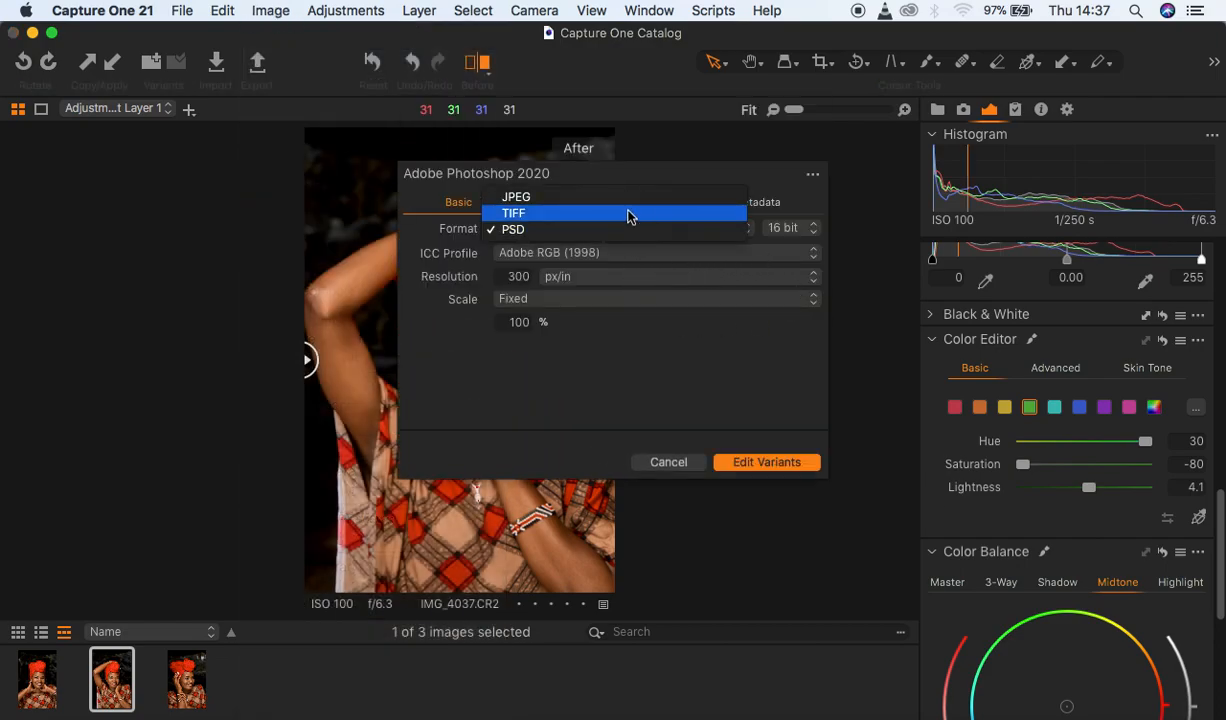
pyautogui.click(625, 213)
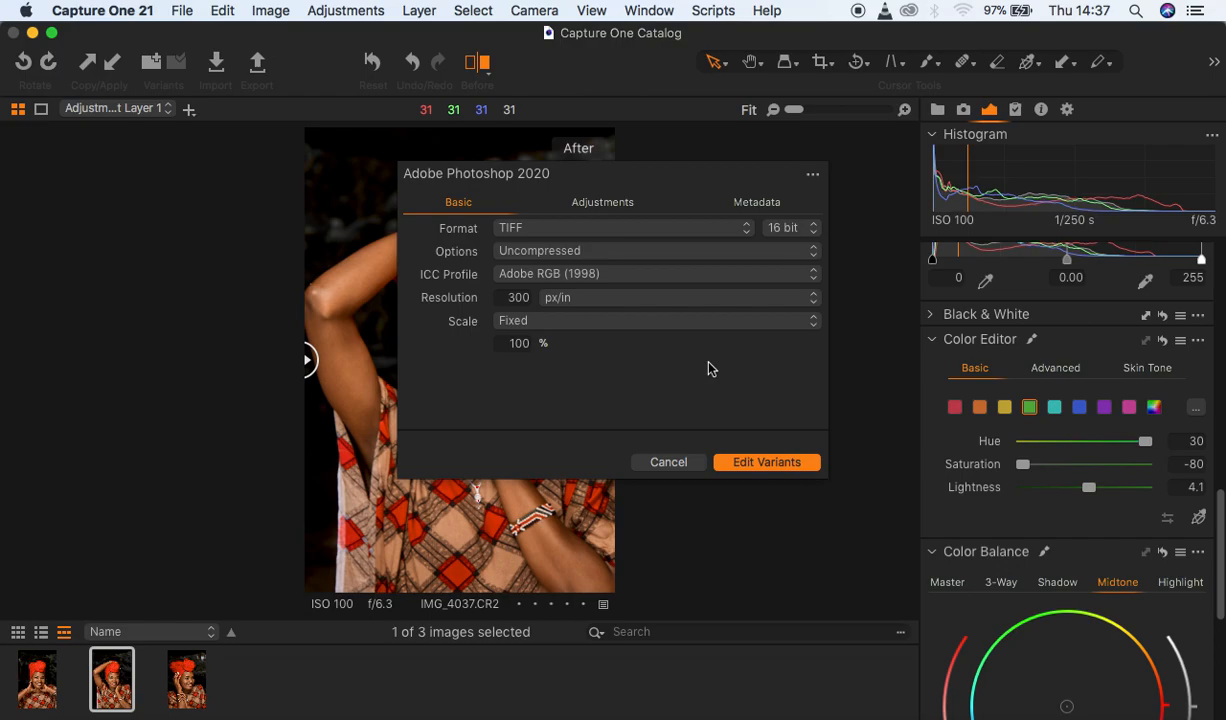
pyautogui.click(760, 466)
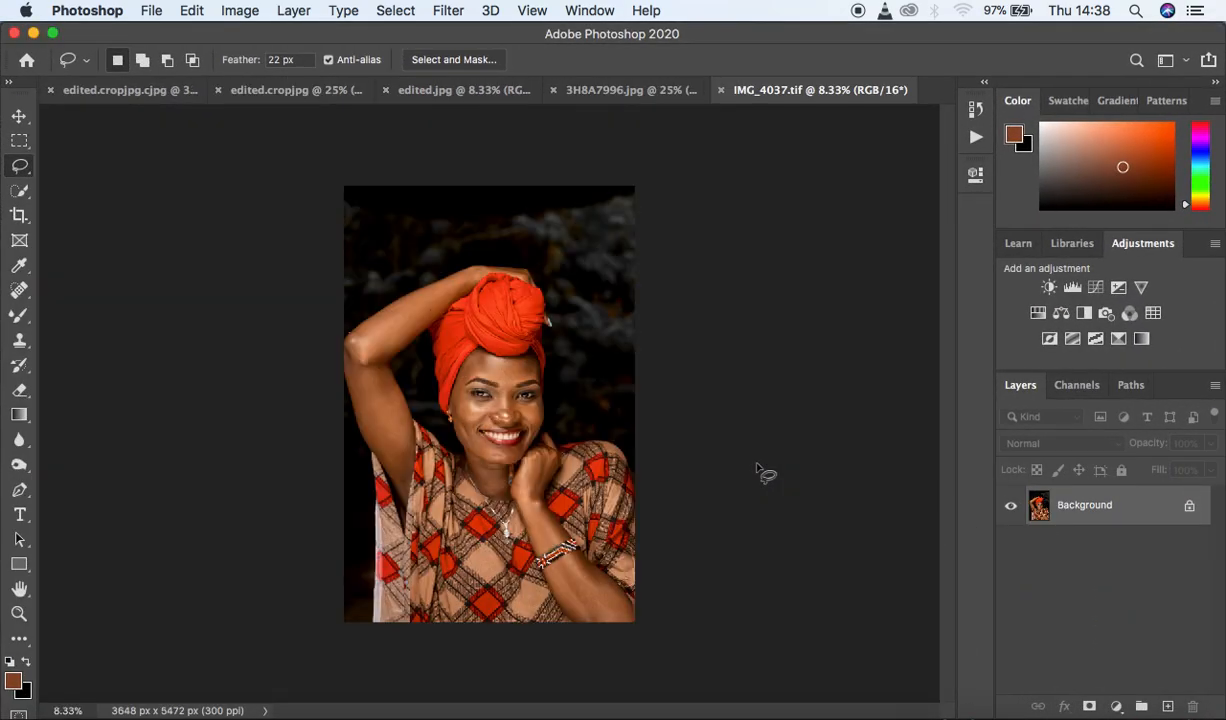
# Crop the portrait tighter around the woman at a 4:5 ratio, to about 3386 × 4233 px
pyautogui.press('super+equal')
pyautogui.press('super+equal')
pyautogui.press('super+equal')
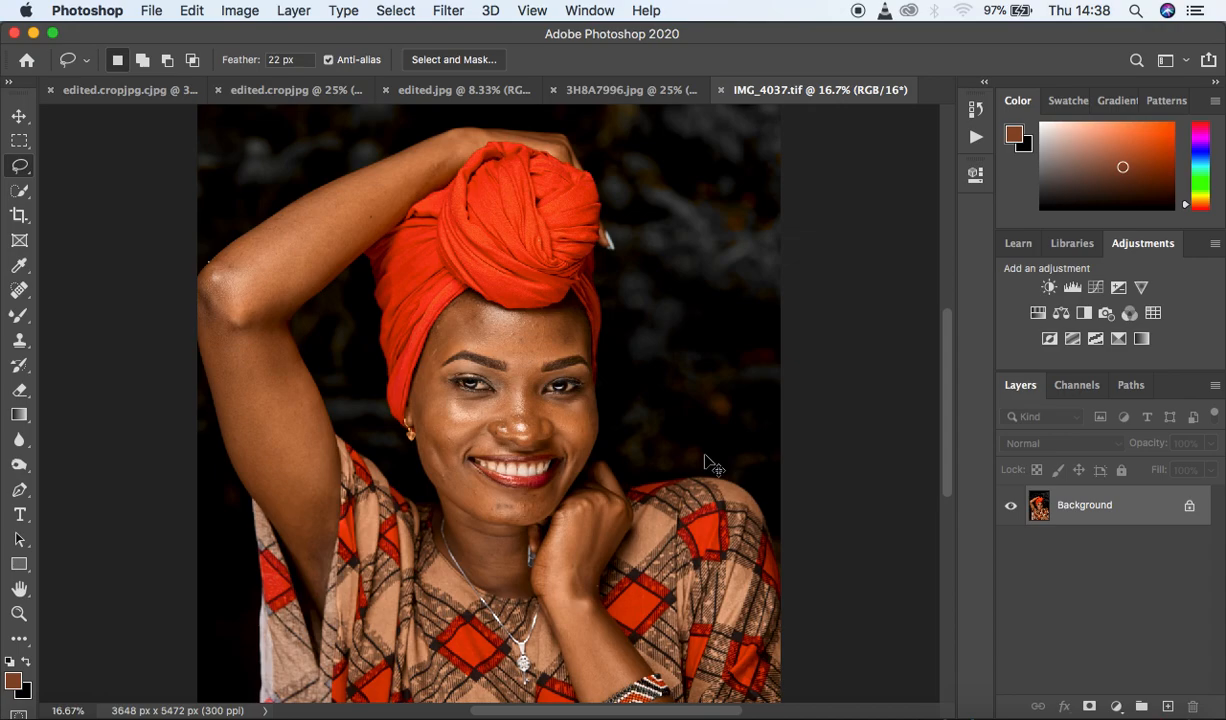
pyautogui.press('super+equal')
pyautogui.press('super+minus')
pyautogui.press('super+minus')
pyautogui.press('super+minus')
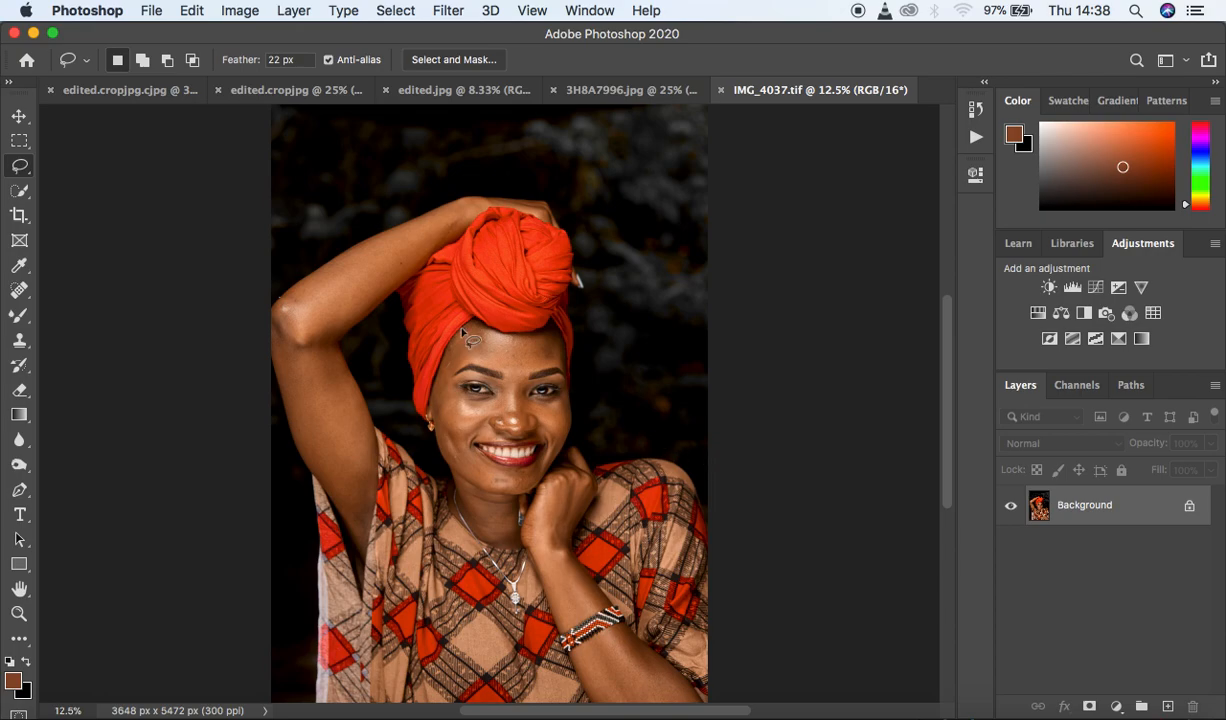
pyautogui.click(19, 215)
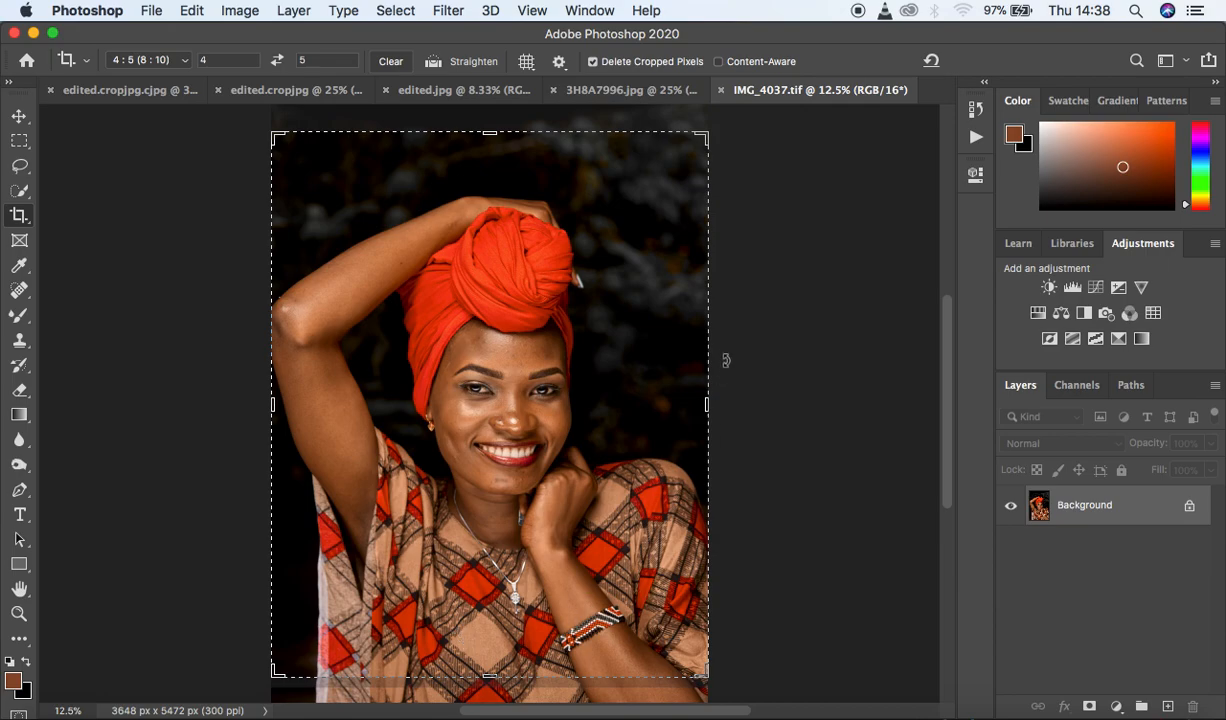
pyautogui.moveTo(679, 130); pyautogui.dragTo(677, 146)
pyautogui.moveTo(701, 137); pyautogui.dragTo(693, 131)
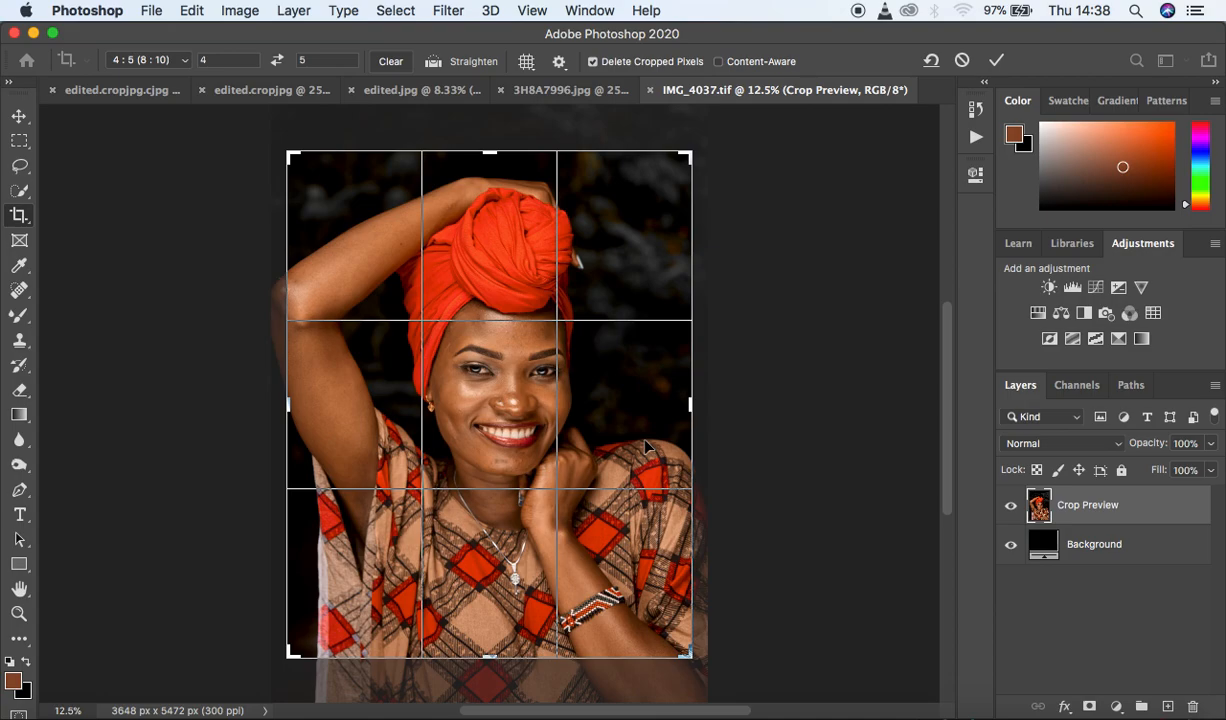
pyautogui.press('Return')
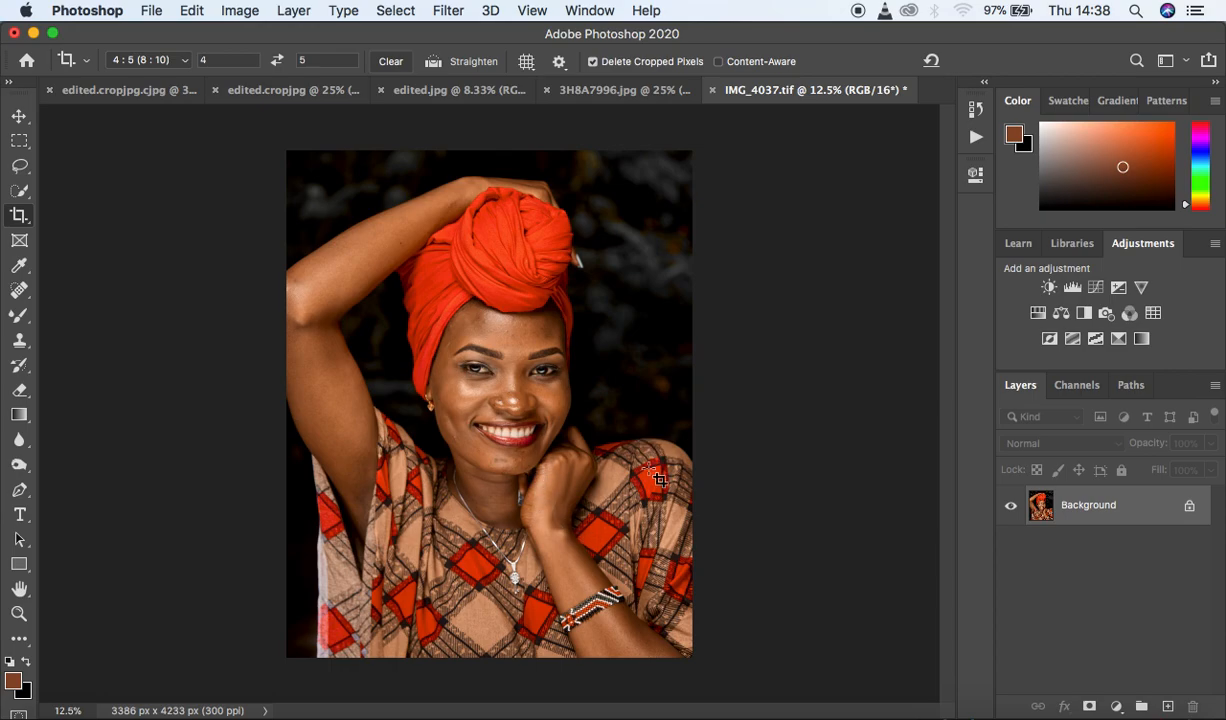
# Duplicate the cropped portrait's Background layer
pyautogui.press('super+plus')
pyautogui.press('super+plus')
pyautogui.press('super+plus')
pyautogui.press('super+plus')
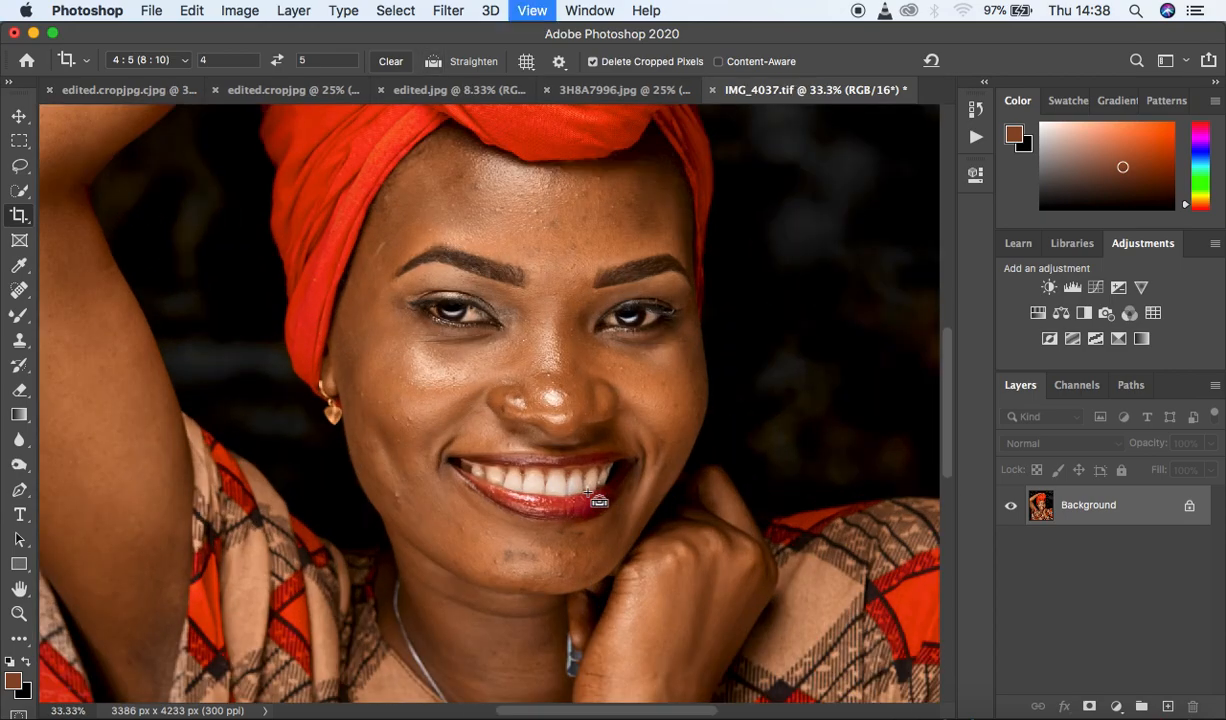
pyautogui.press('super+minus')
pyautogui.press('super+minus')
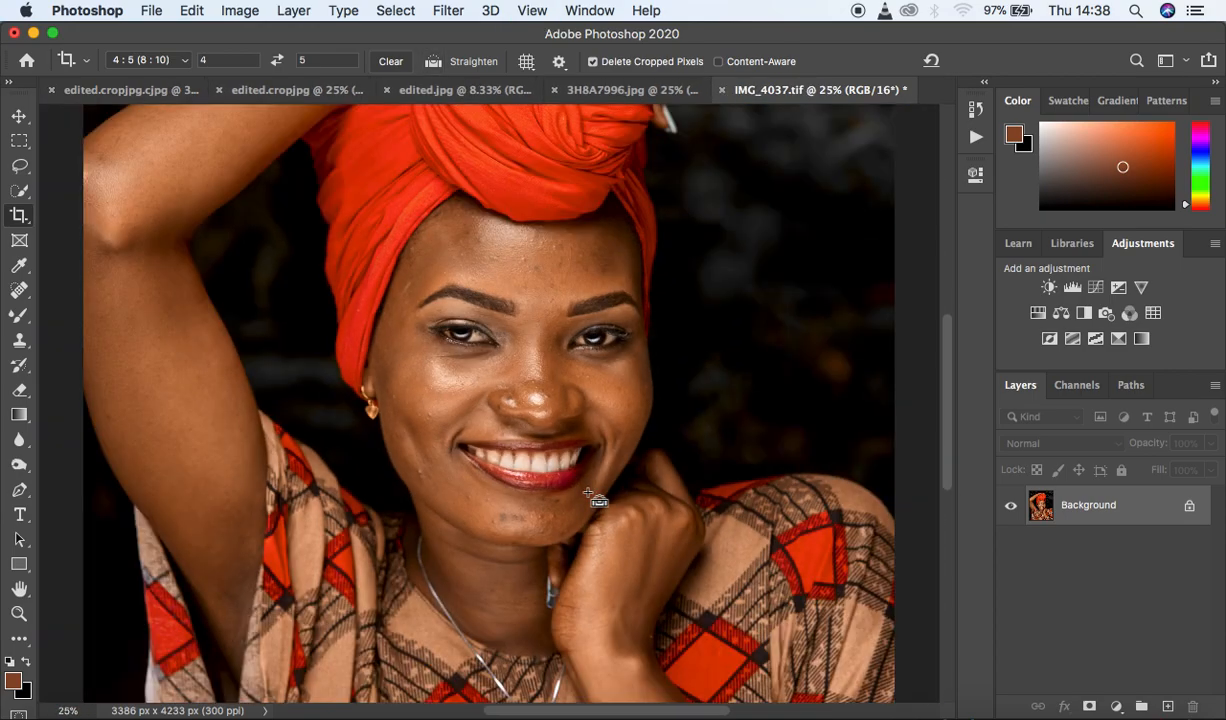
pyautogui.press('super+minus')
pyautogui.press('super+minus')
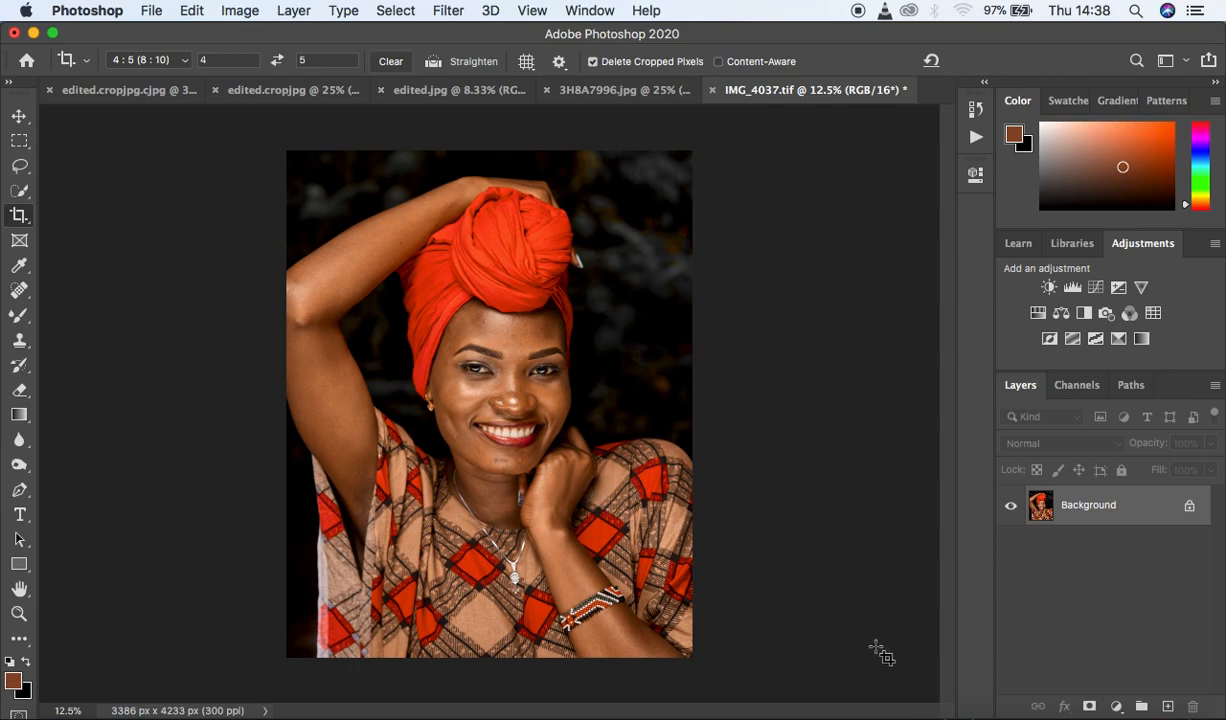
pyautogui.moveTo(1033, 512); pyautogui.dragTo(769, 501)
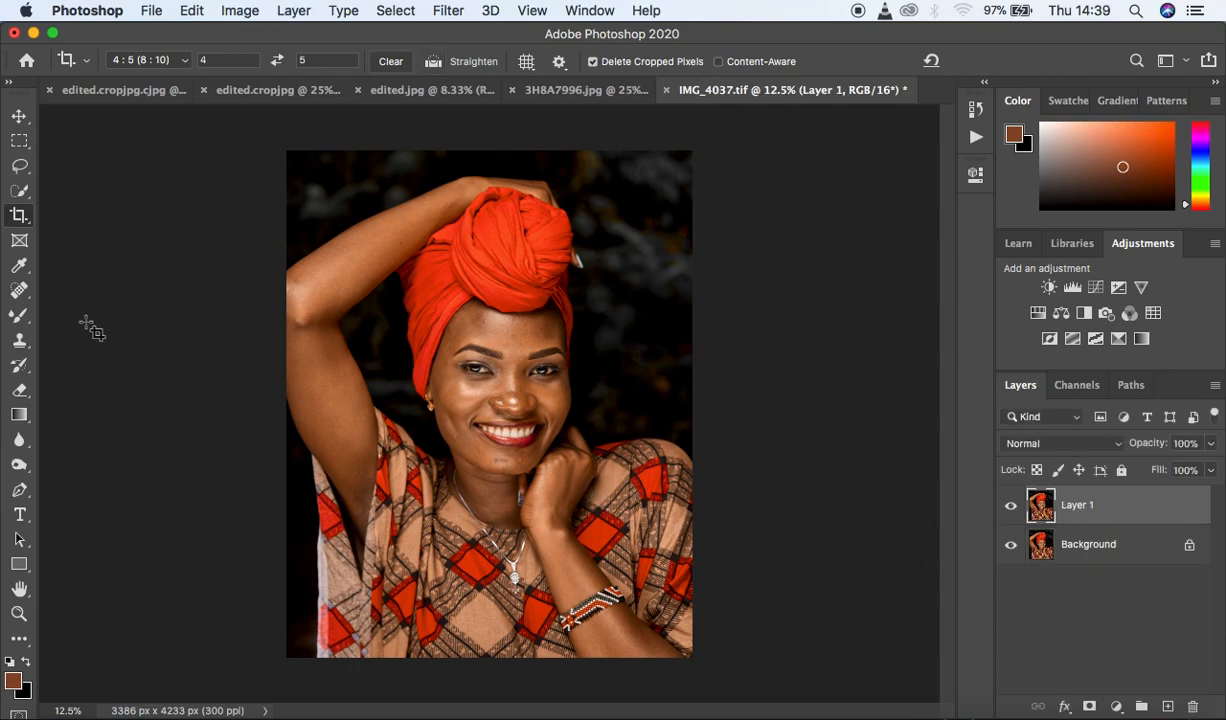
# Heal the small blemishes on the nose and lower cheek beside the mouth on Layer 1 with the Spot Healing Brush at size 20
pyautogui.click(20, 291)
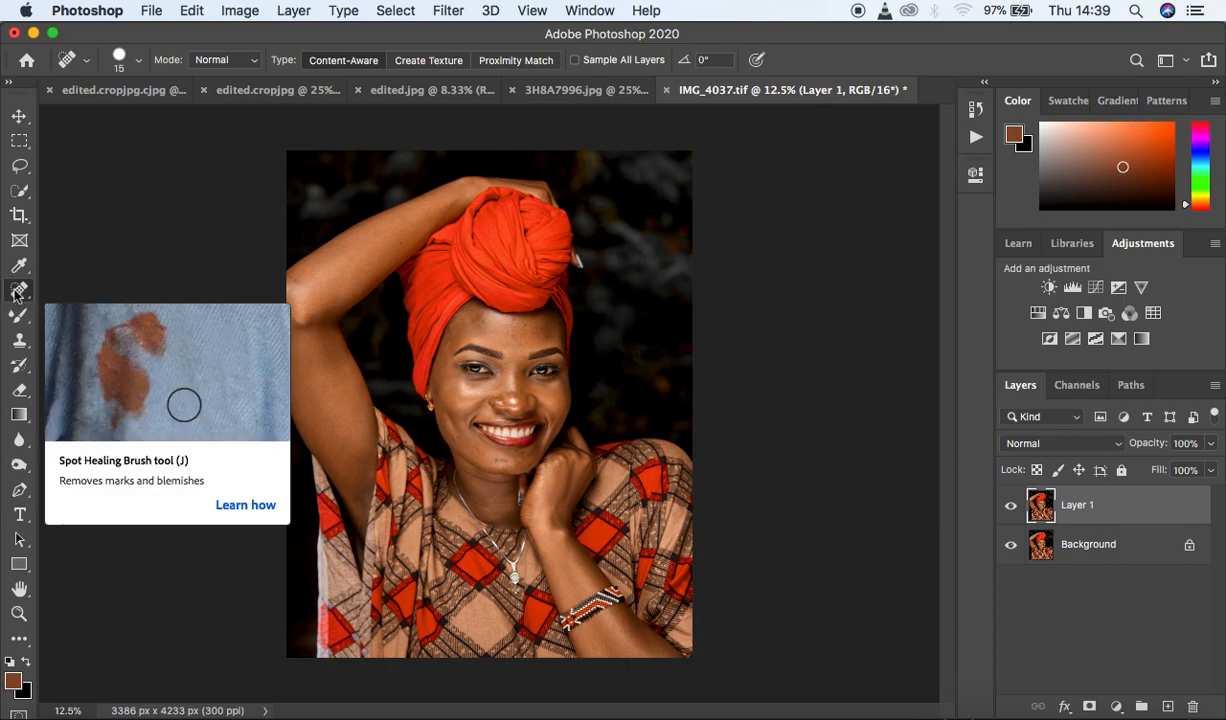
pyautogui.press('super+plus')
pyautogui.press('super+plus')
pyautogui.press('super+plus')
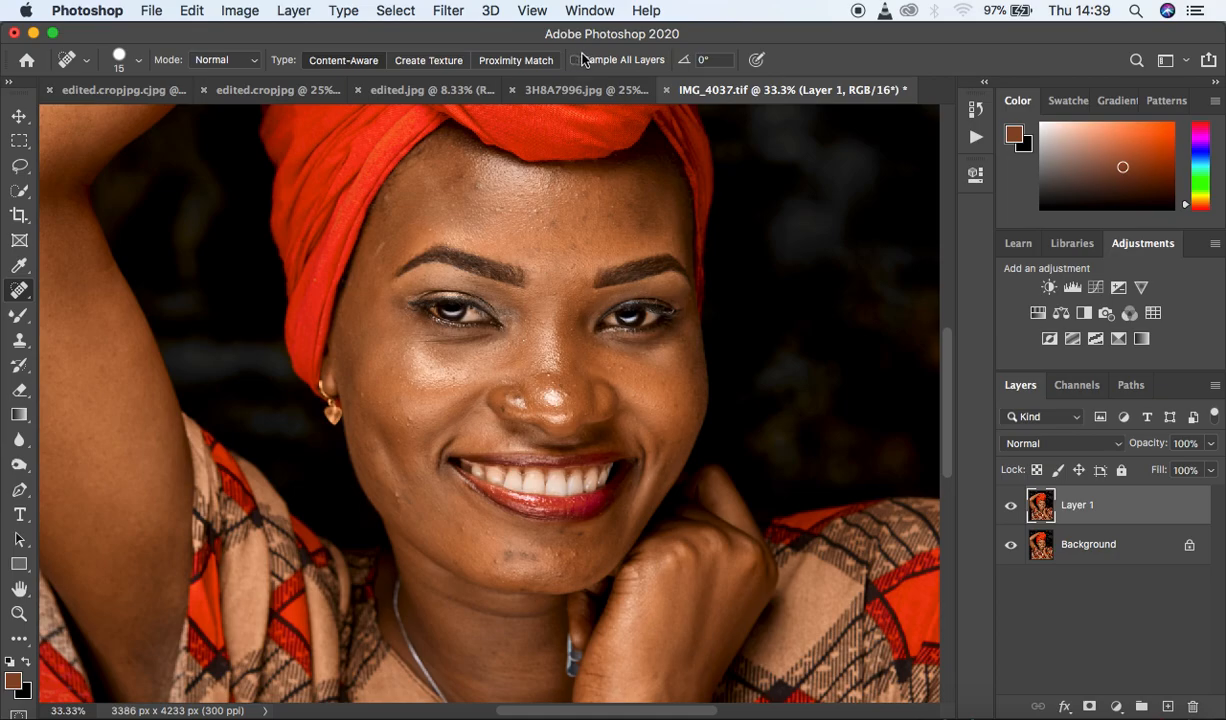
pyautogui.press('super+equal')
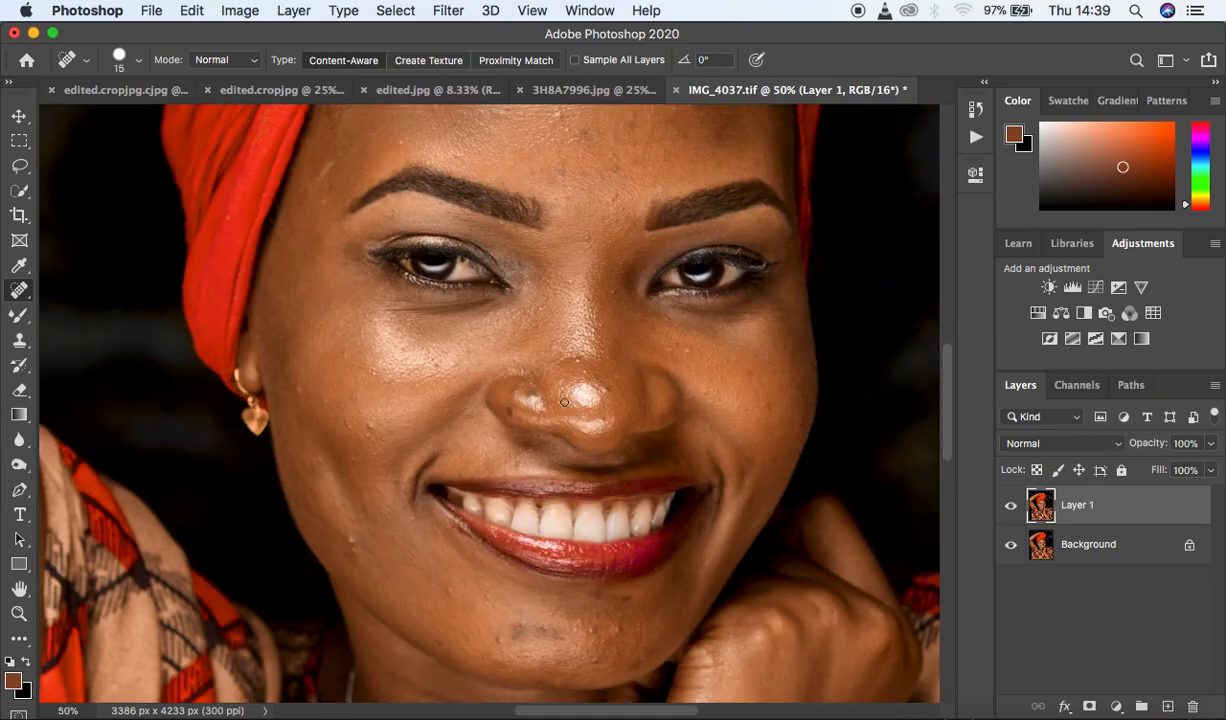
pyautogui.press(']')
pyautogui.click(533, 394)
pyautogui.press('XF86MonBrightnessUp')
pyautogui.click(353, 534)
pyautogui.click(350, 548)
pyautogui.click(345, 530)
pyautogui.click(433, 567)
# Heal the dark patch and small bumps on the chin with the Spot Healing Brush
pyautogui.moveTo(544, 637); pyautogui.dragTo(502, 635)
pyautogui.click(512, 633)
pyautogui.click(499, 641)
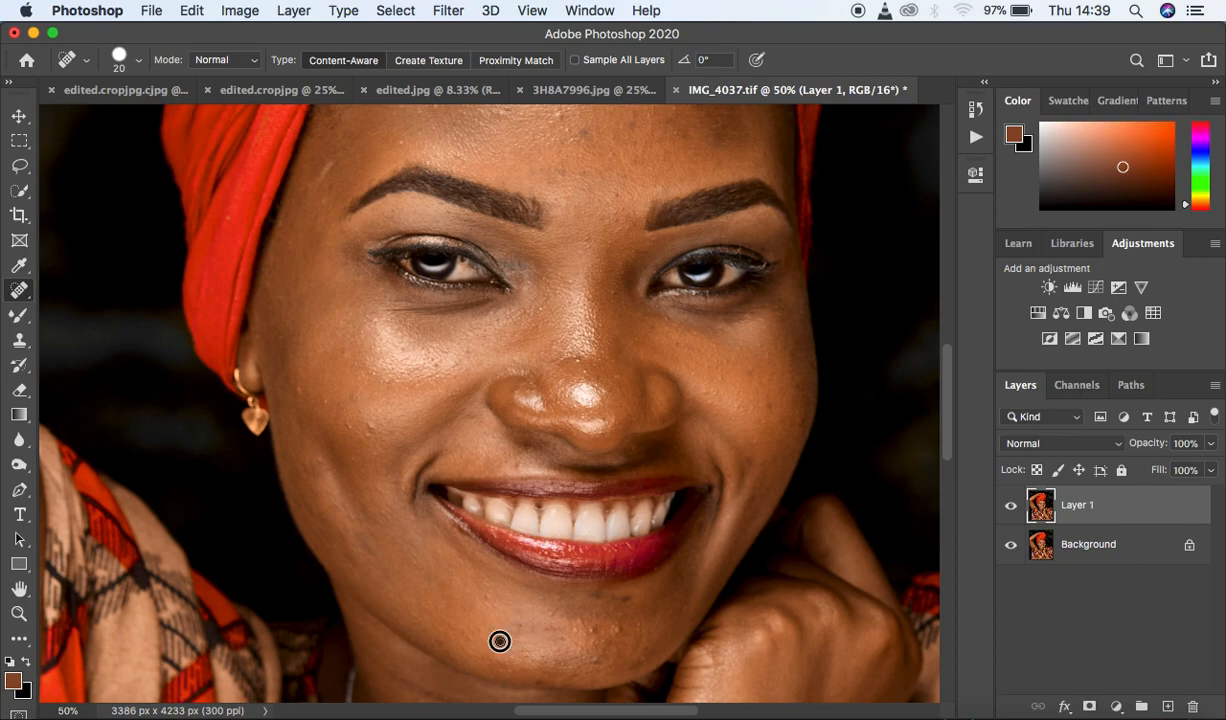
pyautogui.click(604, 598)
pyautogui.click(624, 597)
pyautogui.click(612, 630)
# Heal the spots on the cheek away from the earring and the upper cheek beside the earring
pyautogui.click(700, 531)
pyautogui.moveTo(766, 412); pyautogui.dragTo(766, 383)
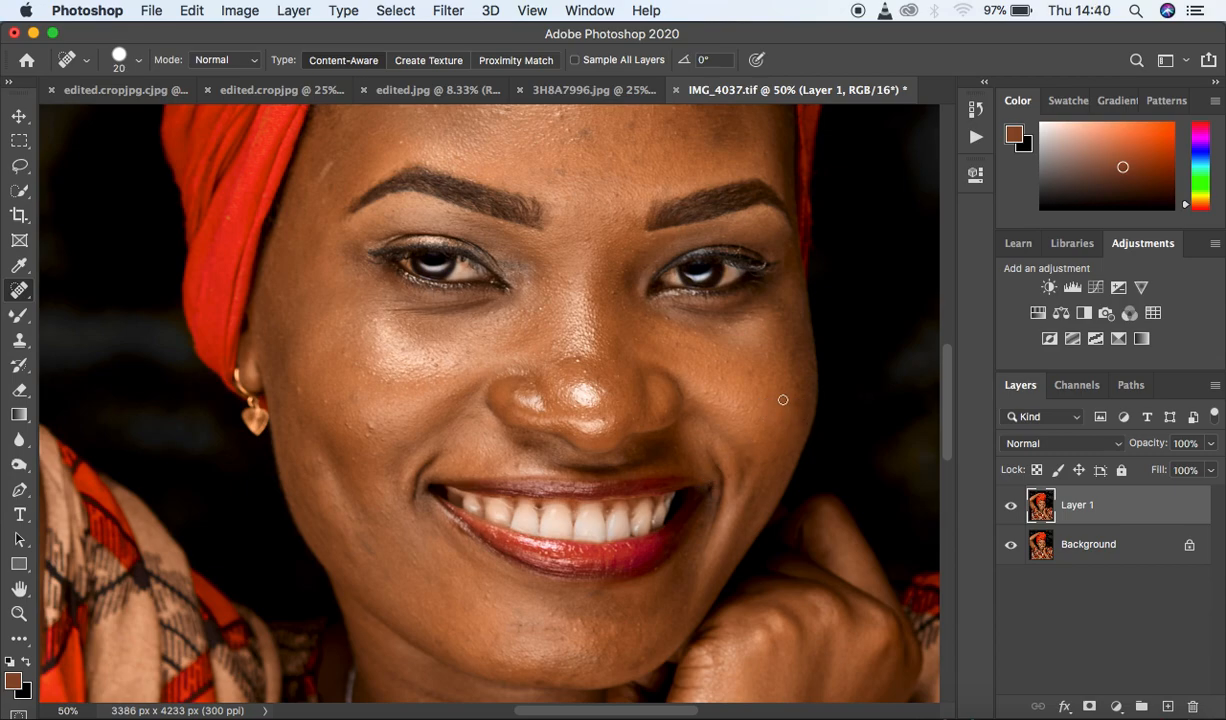
pyautogui.click(358, 414)
pyautogui.click(334, 402)
pyautogui.click(340, 382)
pyautogui.click(313, 386)
pyautogui.click(290, 371)
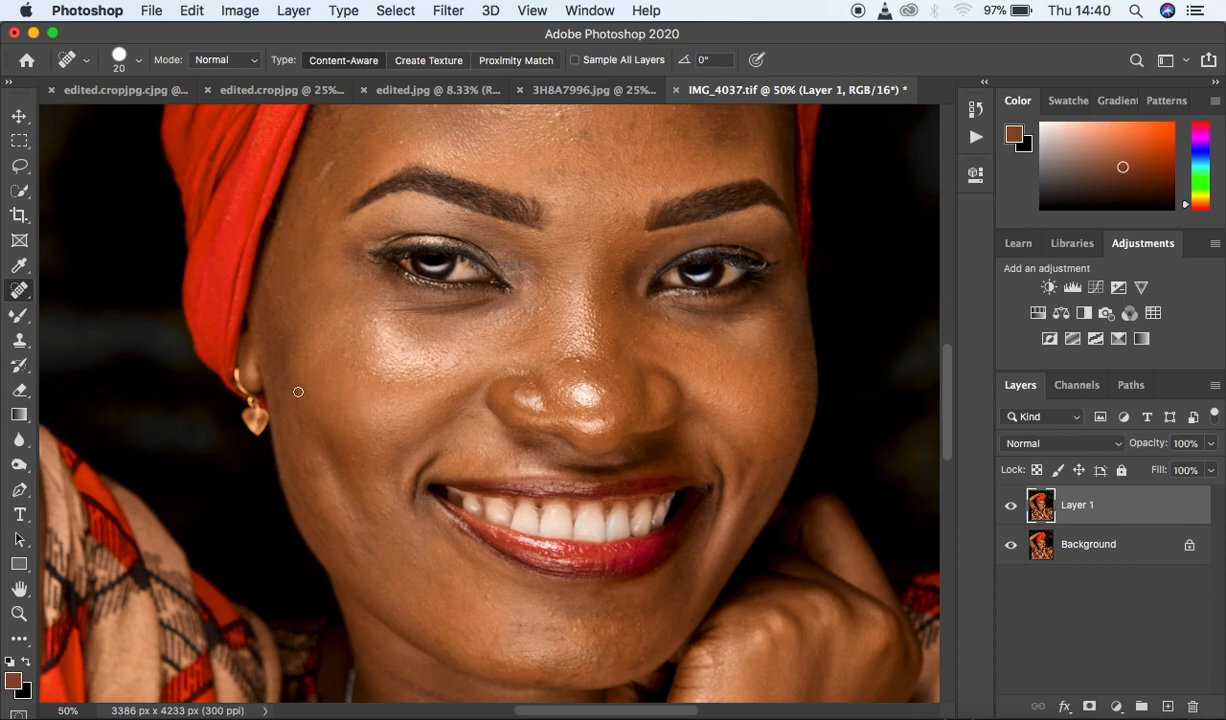
# Heal the remaining marks along the cheek and jaw below the earring
pyautogui.click(295, 446)
pyautogui.click(291, 454)
pyautogui.click(305, 474)
pyautogui.click(335, 526)
pyautogui.click(351, 521)
pyautogui.click(343, 491)
pyautogui.click(349, 492)
pyautogui.click(332, 495)
pyautogui.click(389, 405)
# Heal the blemishes on the temple, above and between the eyebrows, and on the bridge and tip of the nose
pyautogui.click(323, 170)
pyautogui.click(331, 159)
pyautogui.click(327, 195)
pyautogui.click(283, 222)
pyautogui.click(548, 162)
pyautogui.click(565, 128)
pyautogui.click(570, 136)
pyautogui.click(569, 358)
pyautogui.click(580, 358)
pyautogui.click(586, 375)
pyautogui.click(750, 465)
# Heal the bumps and spots across the middle of the forehead below the headwrap
pyautogui.moveTo(944, 408); pyautogui.dragTo(944, 345)
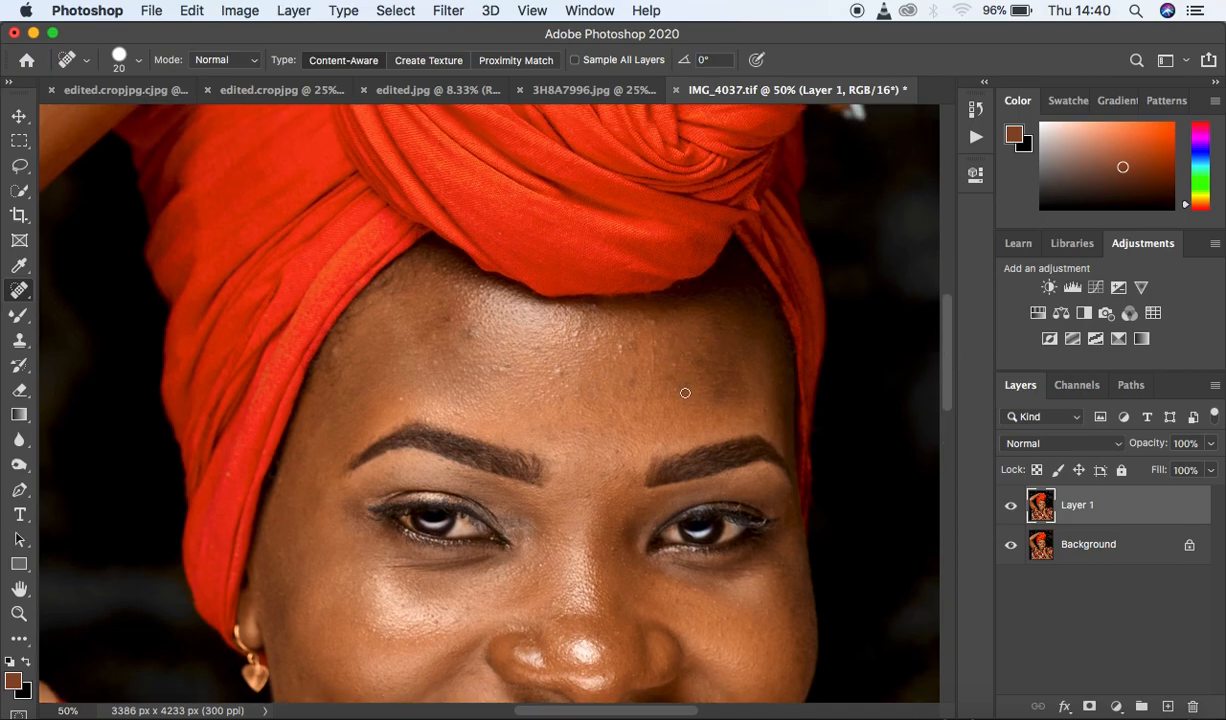
pyautogui.click(706, 352)
pyautogui.click(626, 305)
pyautogui.click(600, 336)
pyautogui.click(622, 350)
pyautogui.click(620, 344)
pyautogui.click(562, 371)
pyautogui.click(572, 340)
pyautogui.click(591, 337)
pyautogui.click(512, 358)
# Heal the marks on the earring side of the forehead, the remaining central forehead spots, and the nose bridge
pyautogui.click(455, 318)
pyautogui.moveTo(431, 324); pyautogui.dragTo(431, 288)
pyautogui.click(437, 331)
pyautogui.click(418, 346)
pyautogui.click(438, 398)
pyautogui.click(336, 362)
pyautogui.moveTo(628, 383); pyautogui.dragTo(640, 320)
pyautogui.click(632, 342)
pyautogui.click(652, 326)
pyautogui.click(645, 303)
pyautogui.click(611, 545)
# Compare the portrait with and without the healed Layer 1, and review the retouch on the whole image
pyautogui.click(1011, 507)
pyautogui.click(1011, 507)
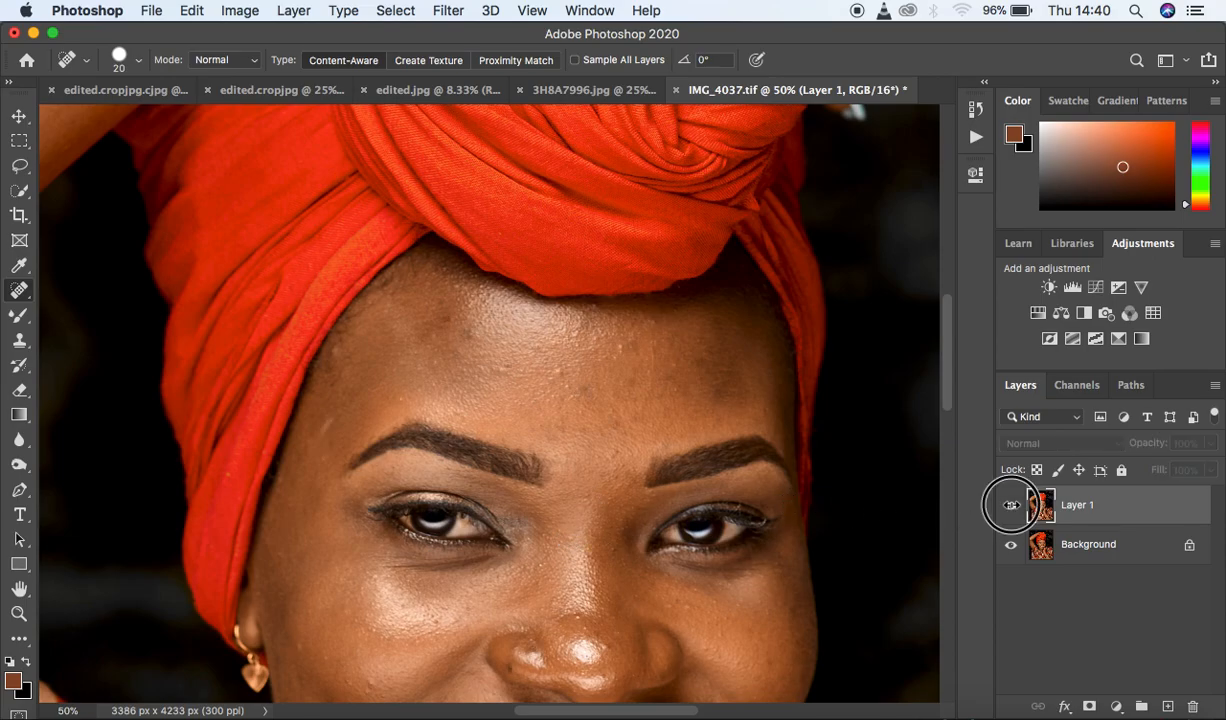
pyautogui.press('super+minus')
pyautogui.press('super+minus')
pyautogui.press('super+minus')
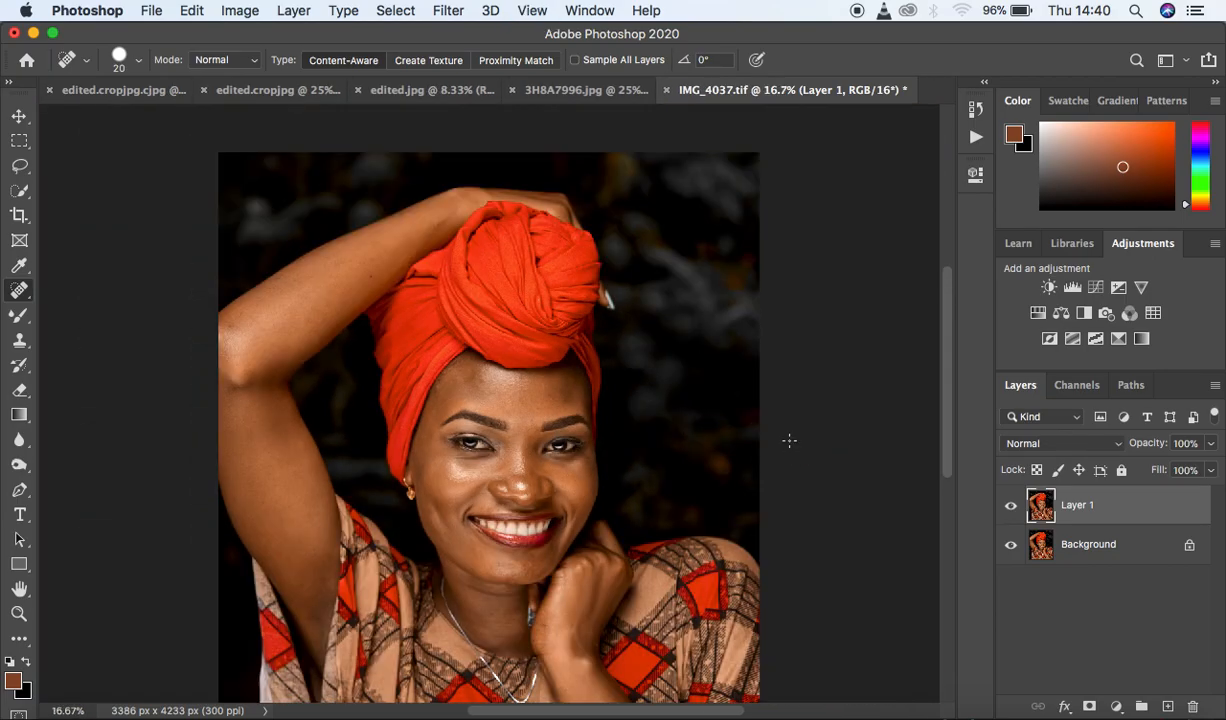
pyautogui.press('super+minus')
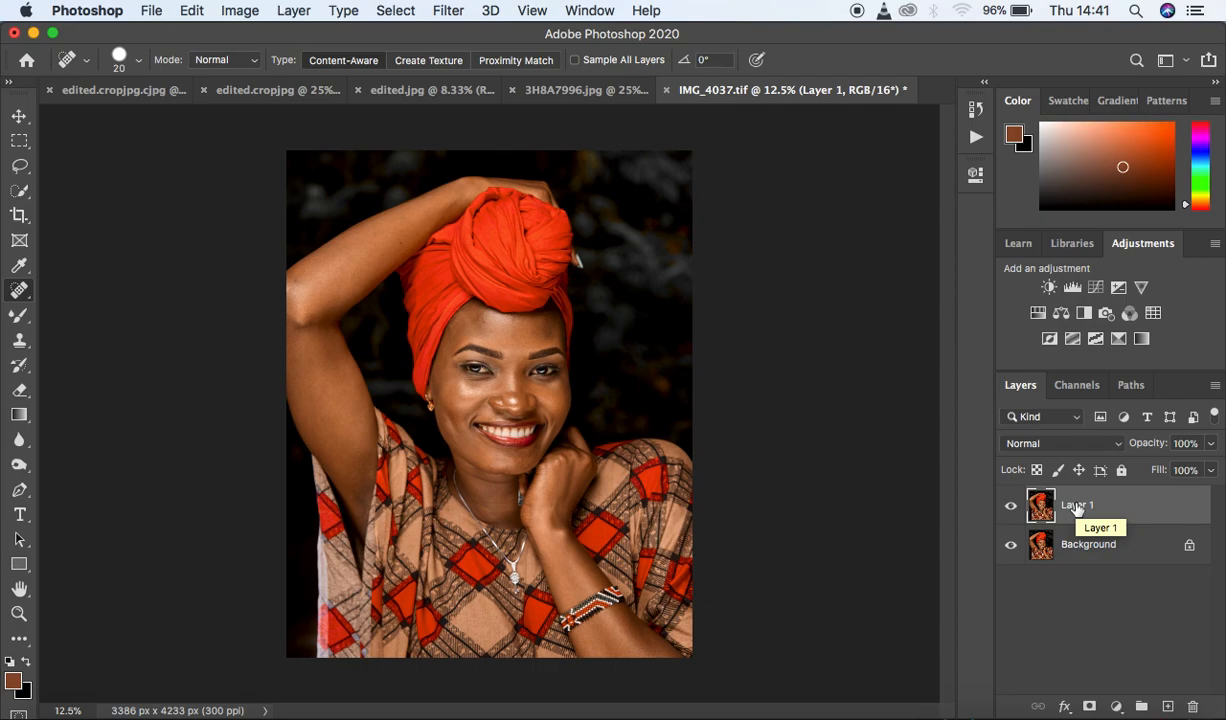
# Duplicate the healed Layer 1, rename the original layer LOW and name the copy above it HIGH
pyautogui.hotkey('ctrl', 'j')
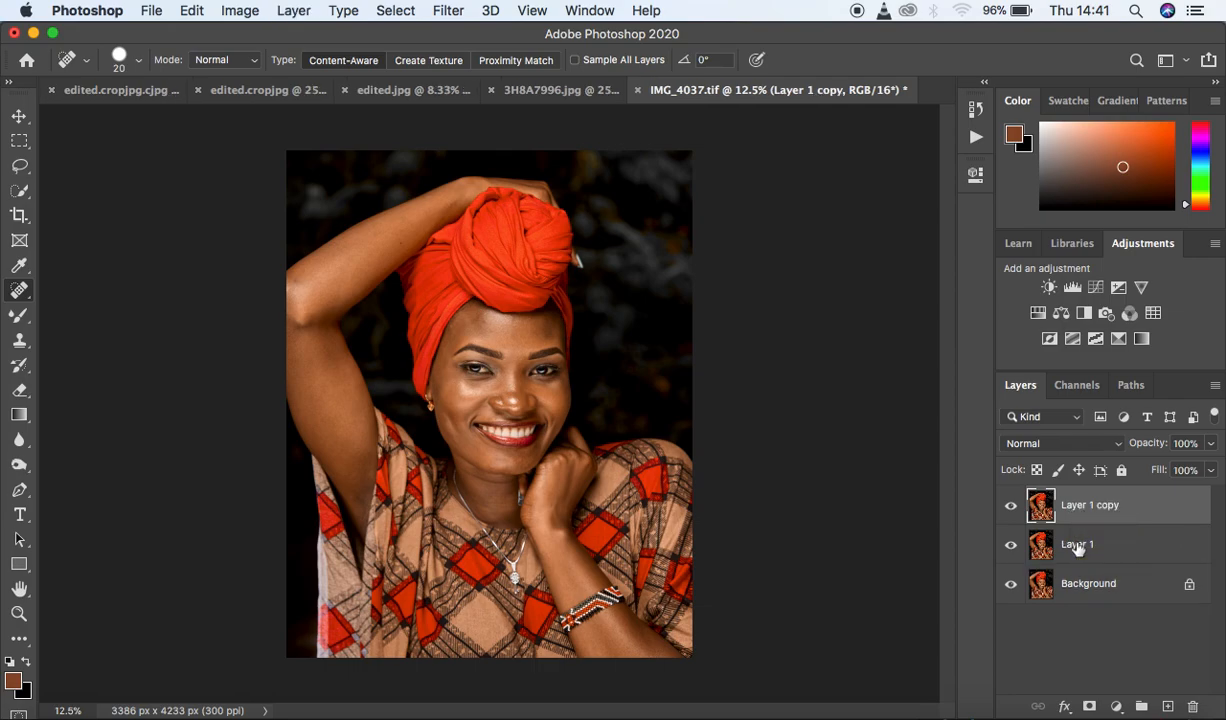
pyautogui.doubleClick(1077, 544)
pyautogui.write('LOW')
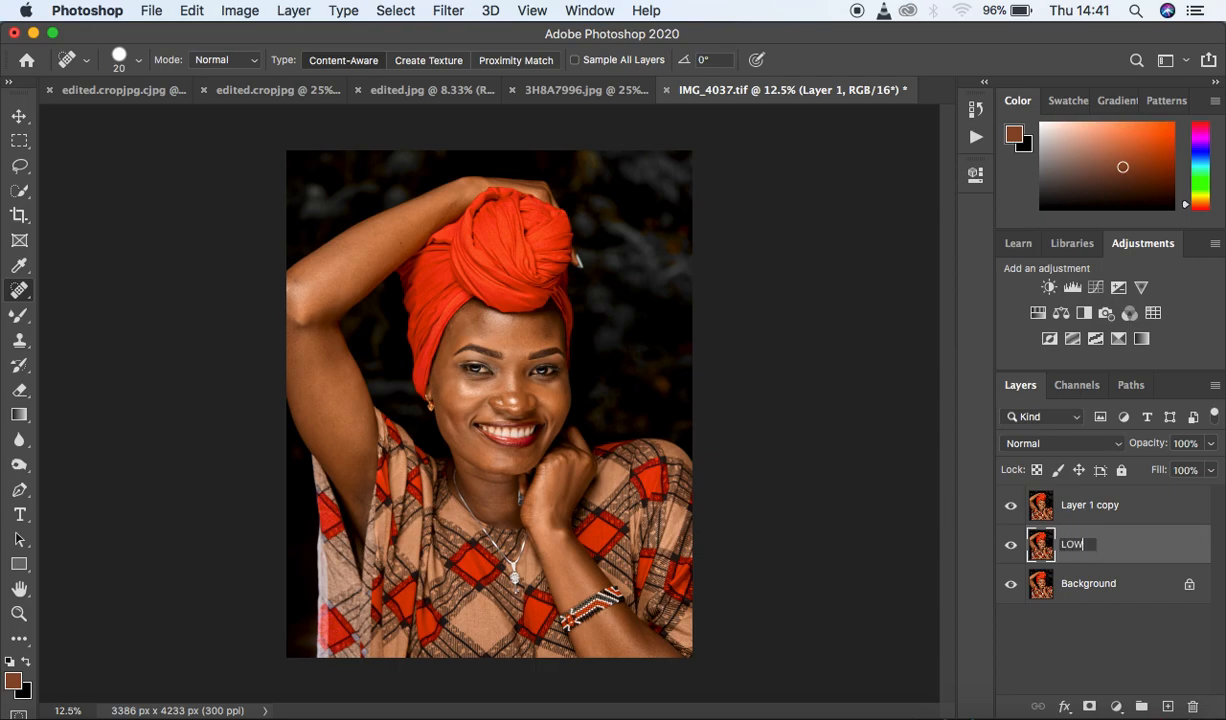
pyautogui.press('Return')
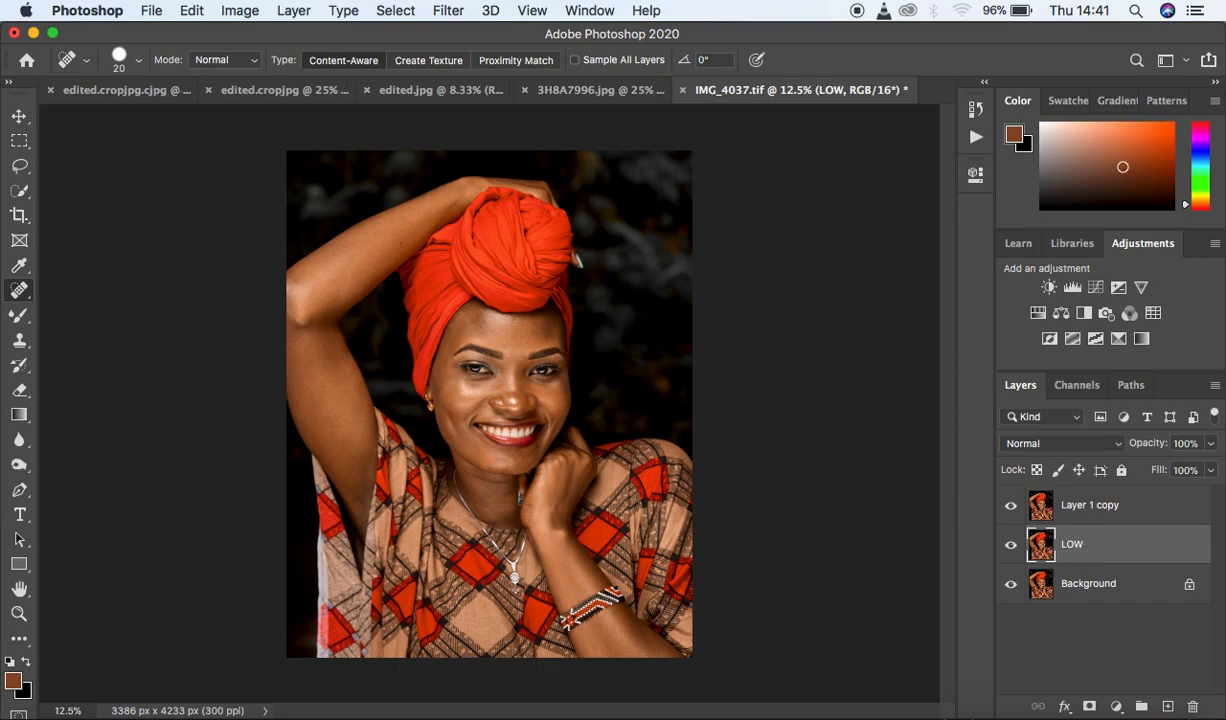
pyautogui.doubleClick(1082, 505)
pyautogui.write('H')
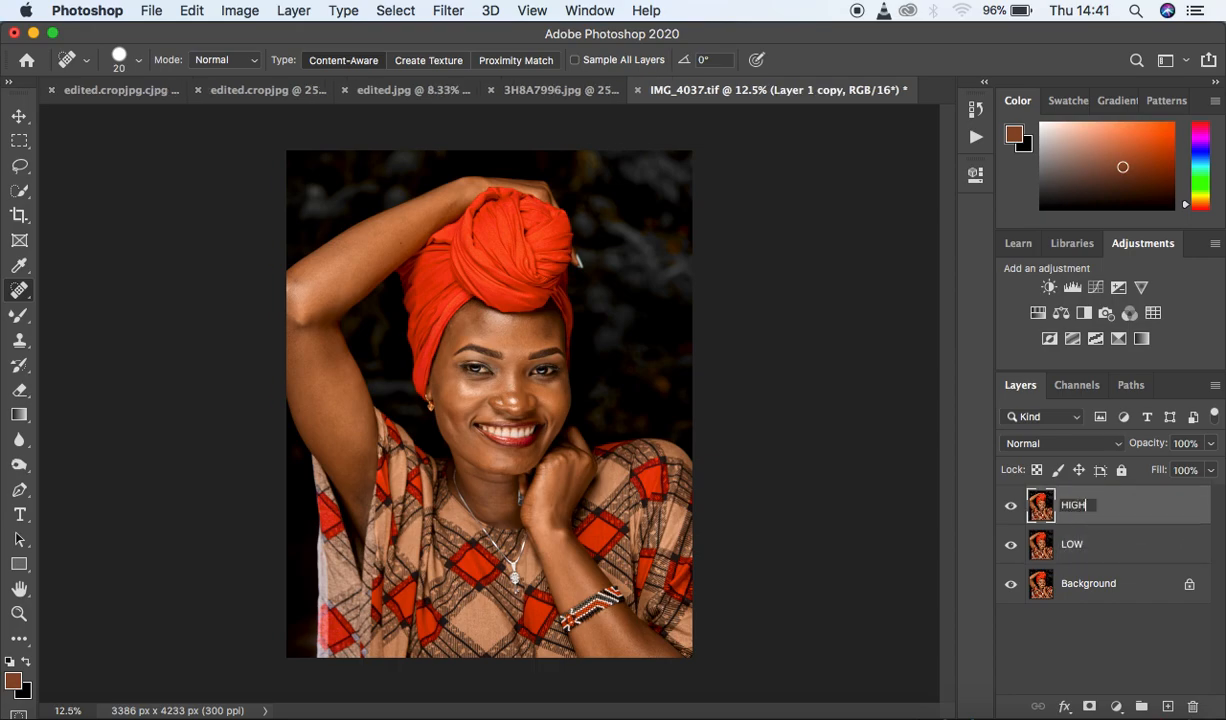
pyautogui.write('IGH')
pyautogui.press('Return')
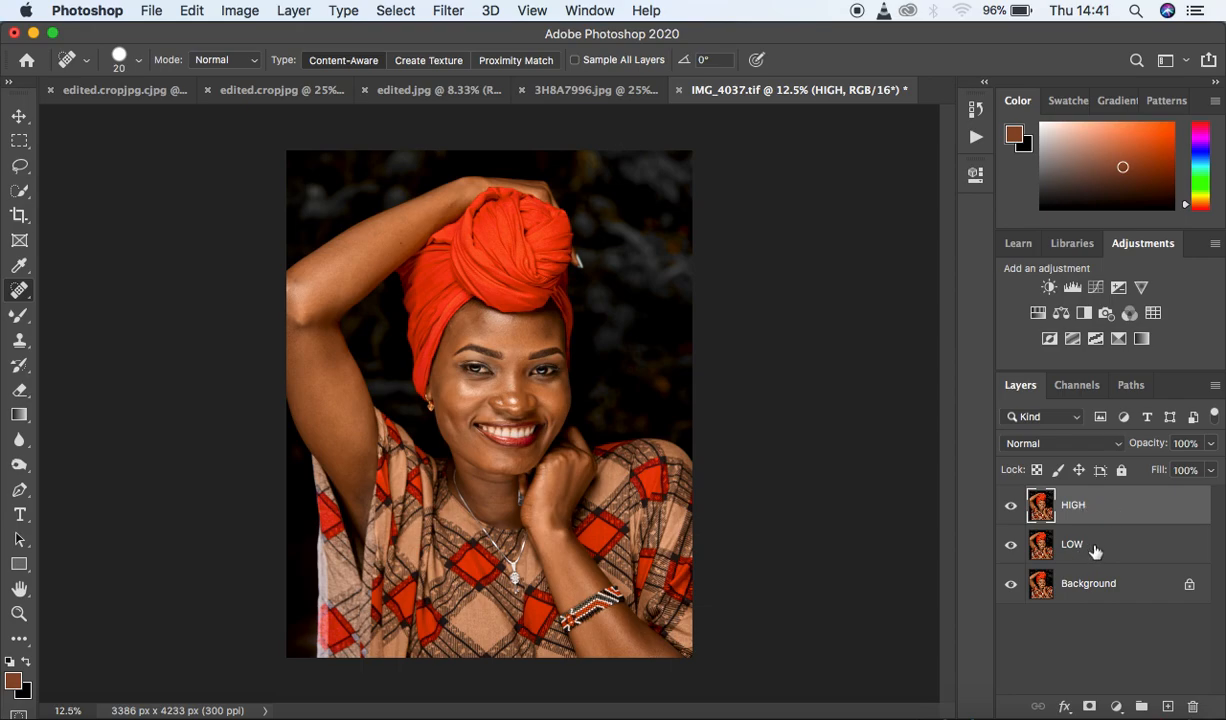
# Hide the HIGH layer and start a Gaussian Blur on the LOW layer with the radius at 0.1 pixels
pyautogui.click(1045, 533)
pyautogui.click(1011, 506)
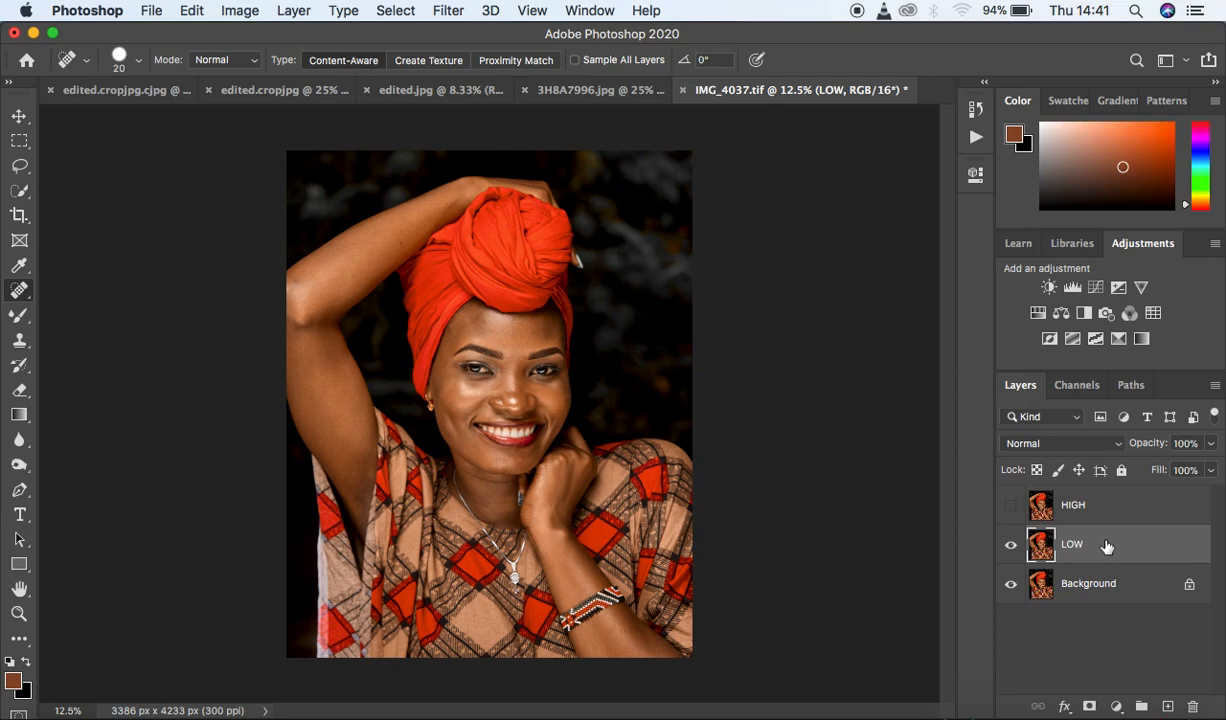
pyautogui.click(445, 12)
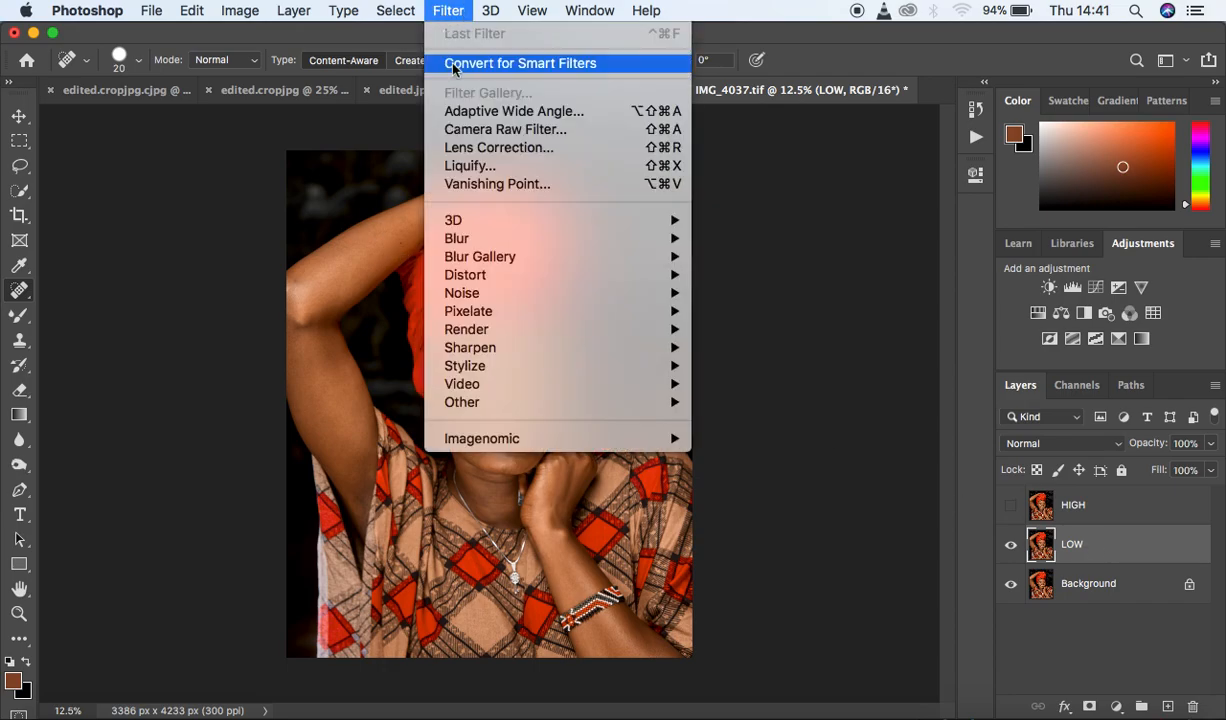
pyautogui.moveTo(503, 237)
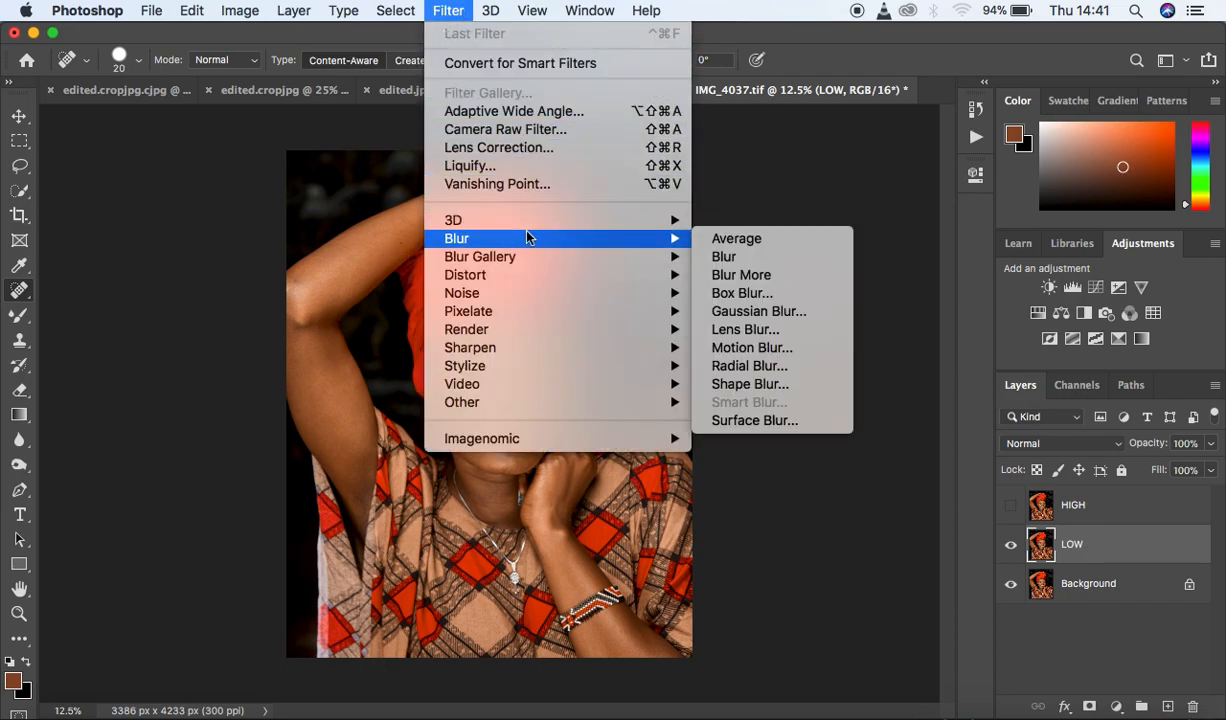
pyautogui.click(797, 311)
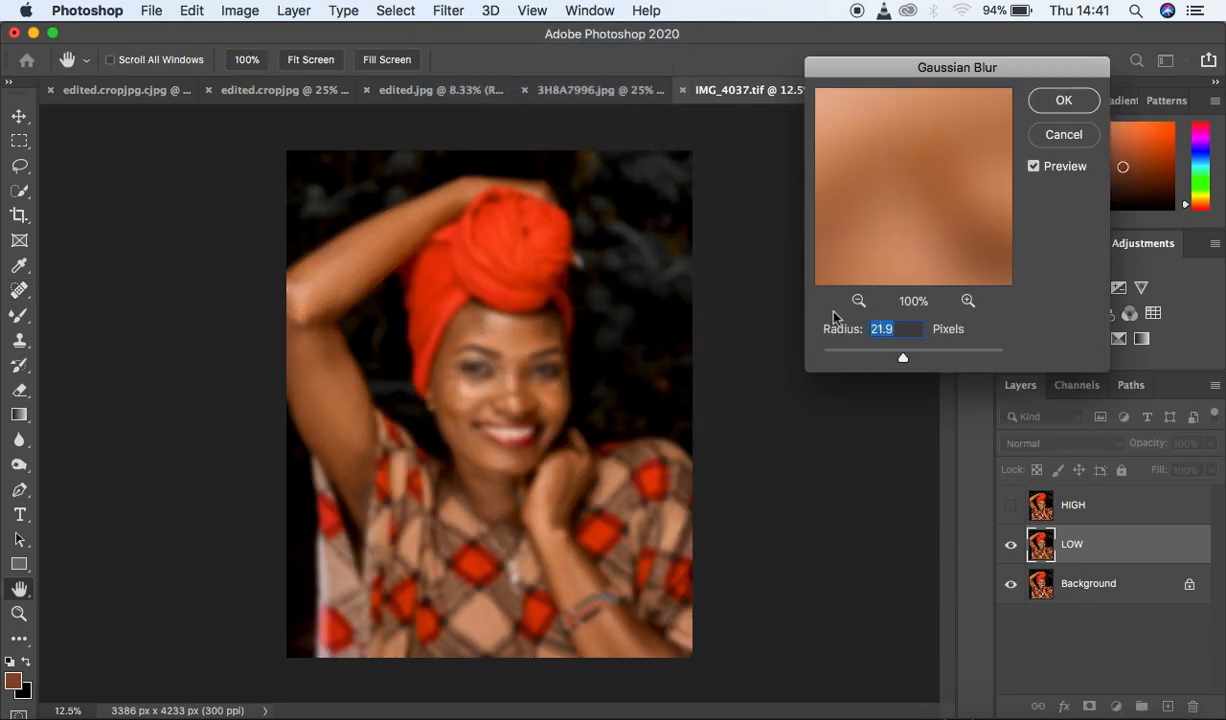
pyautogui.click(857, 305)
pyautogui.click(857, 305)
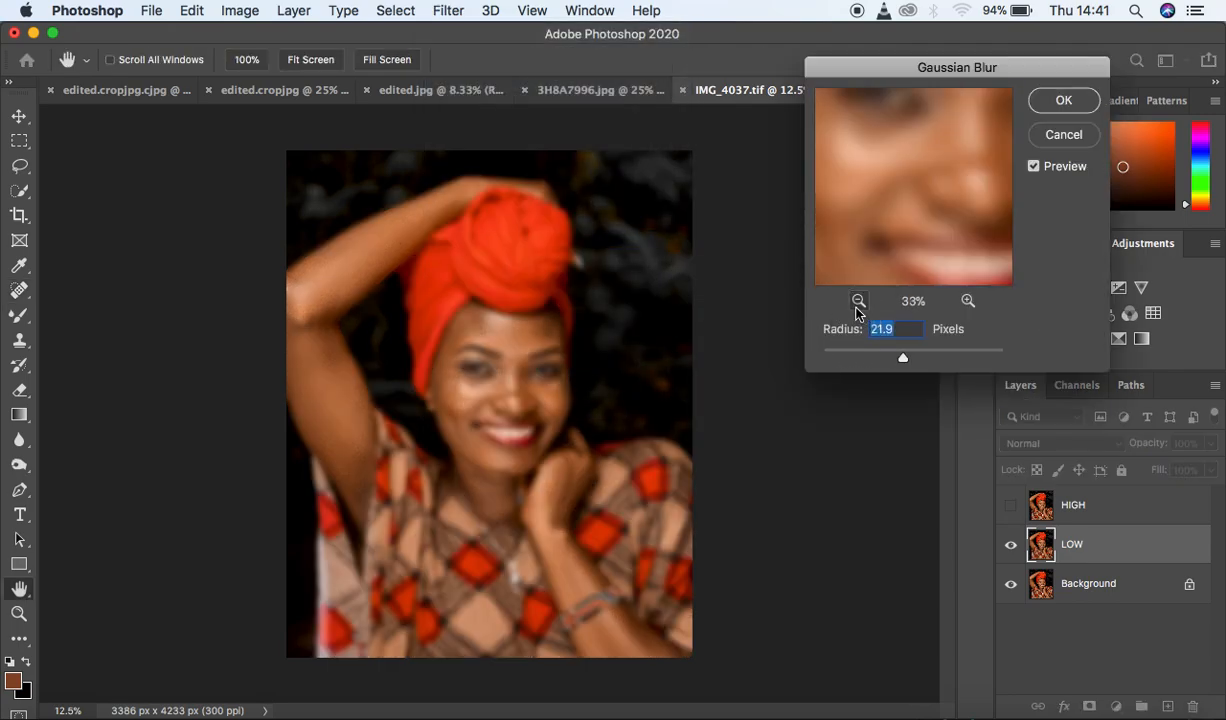
pyautogui.click(858, 303)
pyautogui.moveTo(903, 357); pyautogui.dragTo(791, 358)
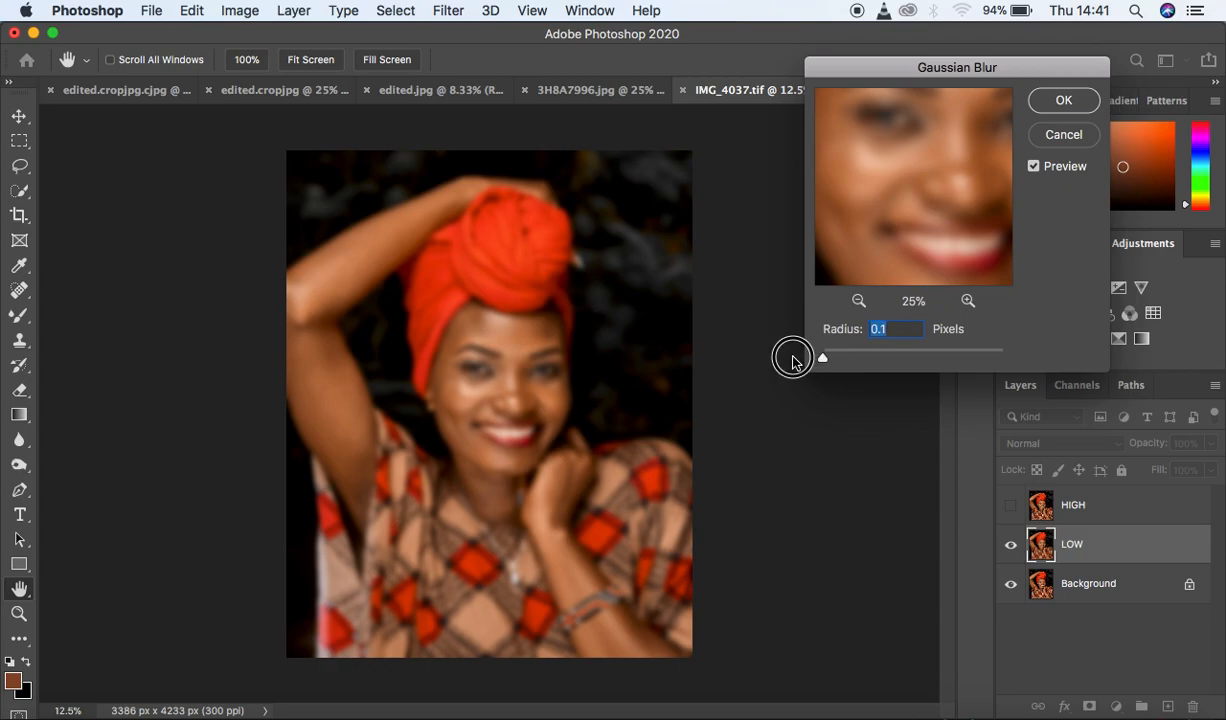
# Set the Gaussian Blur radius to 8.0 pixels, checking the facial skin in the preview, and apply it to the LOW layer
pyautogui.moveTo(903, 197); pyautogui.dragTo(875, 228)
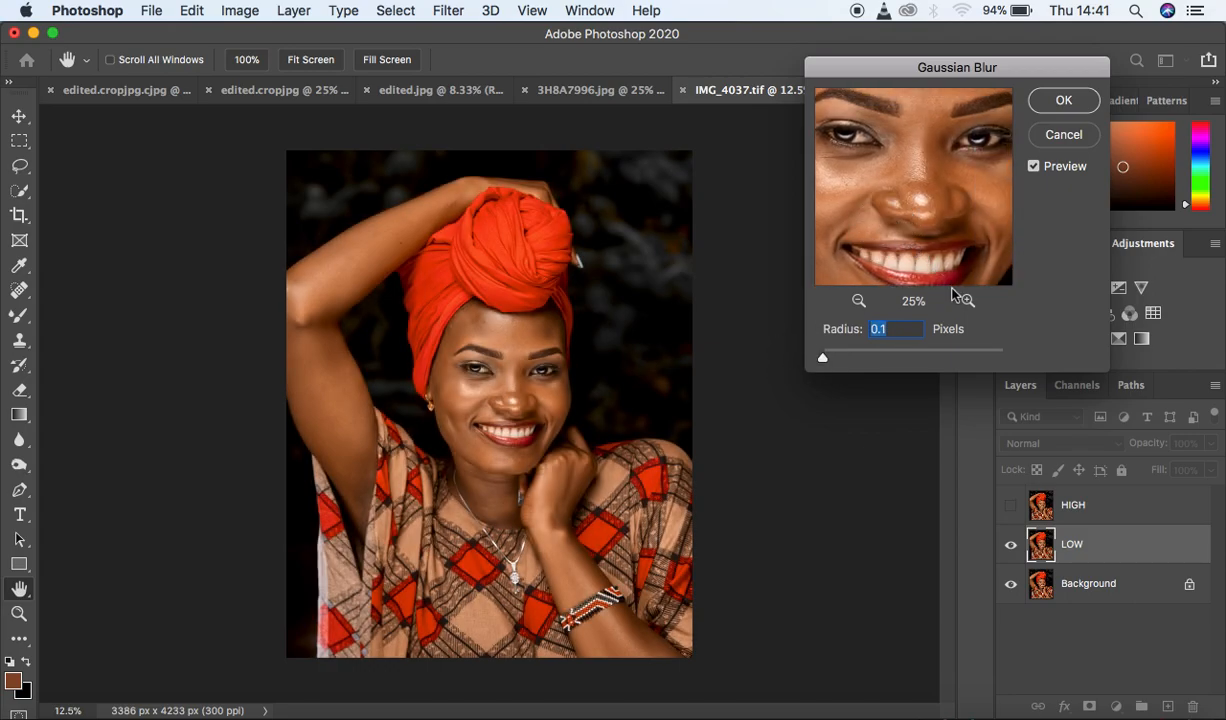
pyautogui.click(968, 303)
pyautogui.moveTo(921, 189); pyautogui.dragTo(946, 220)
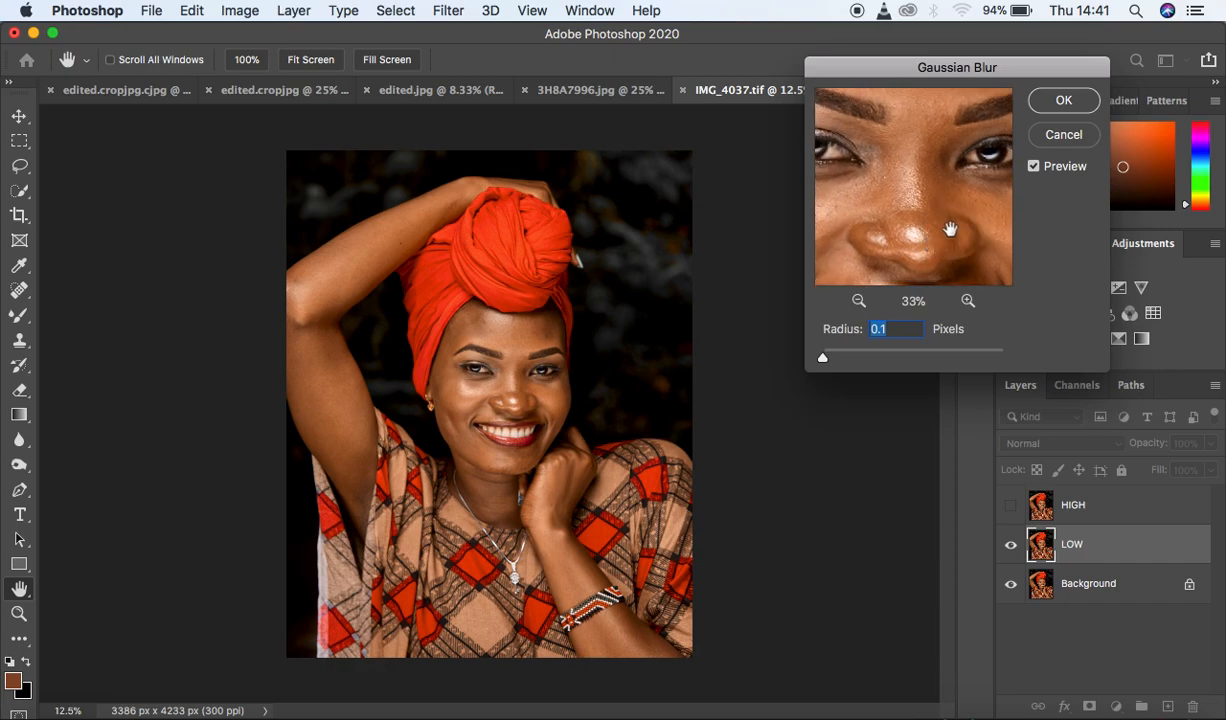
pyautogui.click(968, 301)
pyautogui.moveTo(945, 238); pyautogui.dragTo(944, 185)
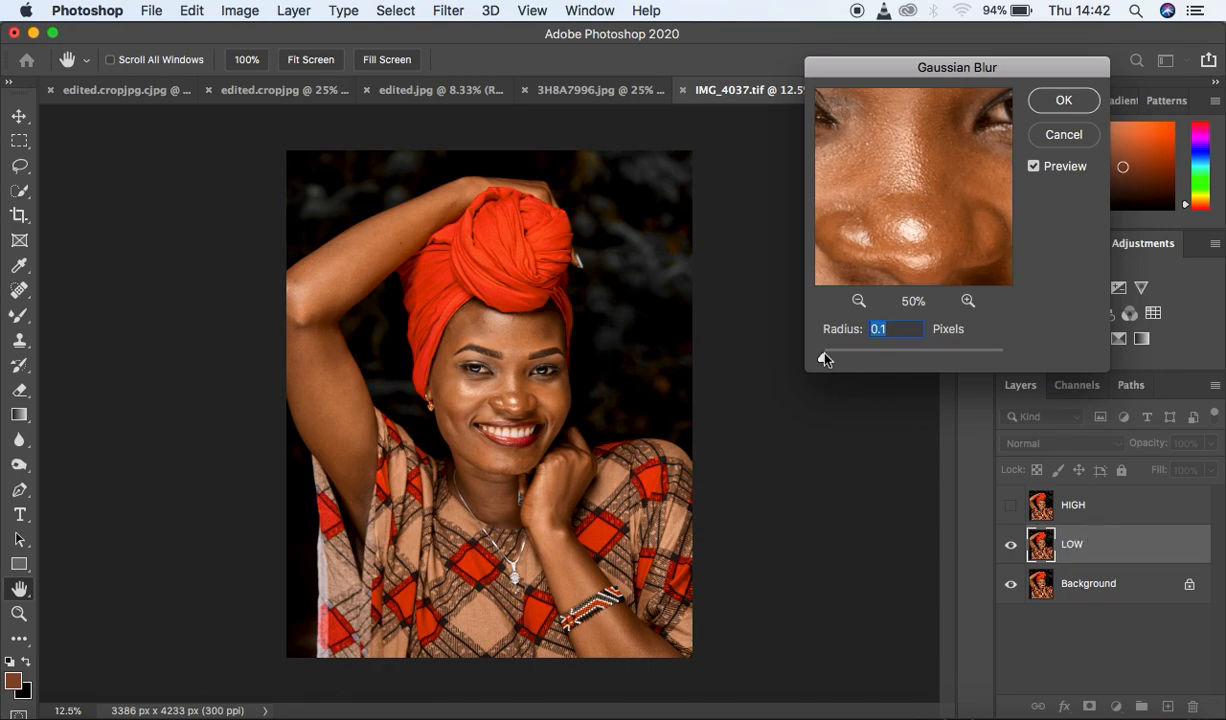
pyautogui.moveTo(825, 360); pyautogui.dragTo(885, 360)
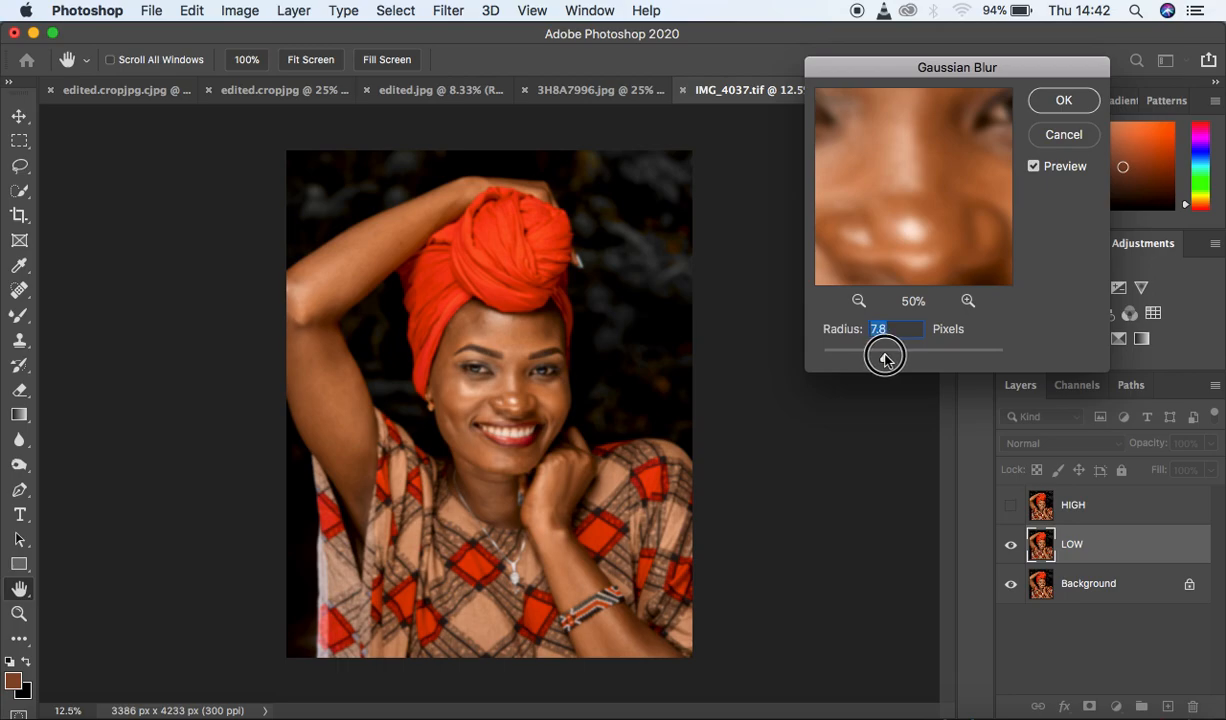
pyautogui.moveTo(905, 184); pyautogui.dragTo(829, 197)
pyautogui.moveTo(925, 186); pyautogui.dragTo(952, 164)
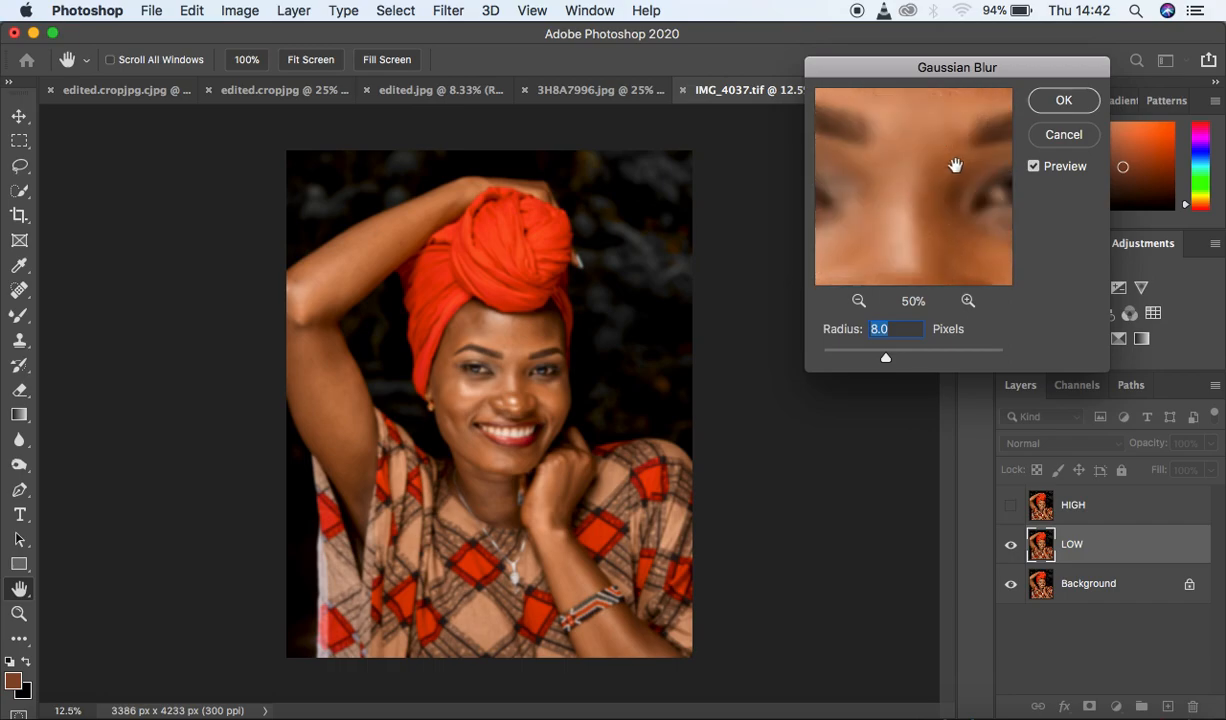
pyautogui.click(1065, 102)
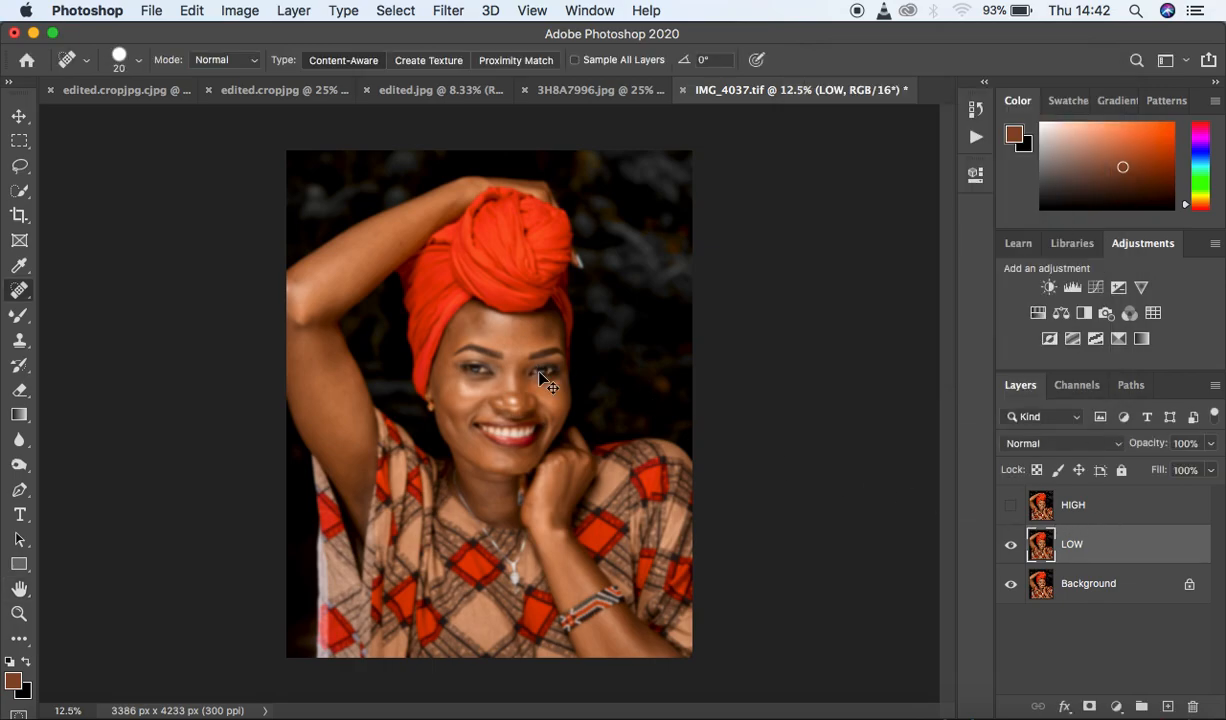
# Select the HIGH layer and make it visible again
pyautogui.press('super+equal')
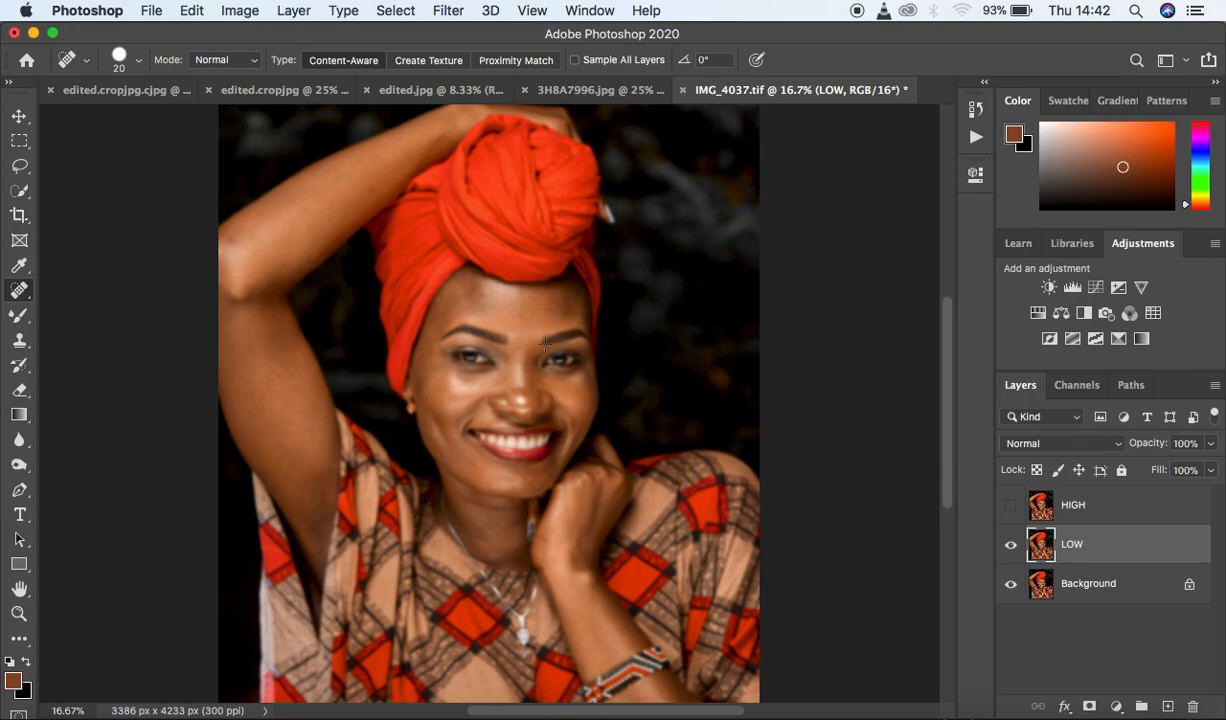
pyautogui.click(1117, 518)
pyautogui.click(1010, 505)
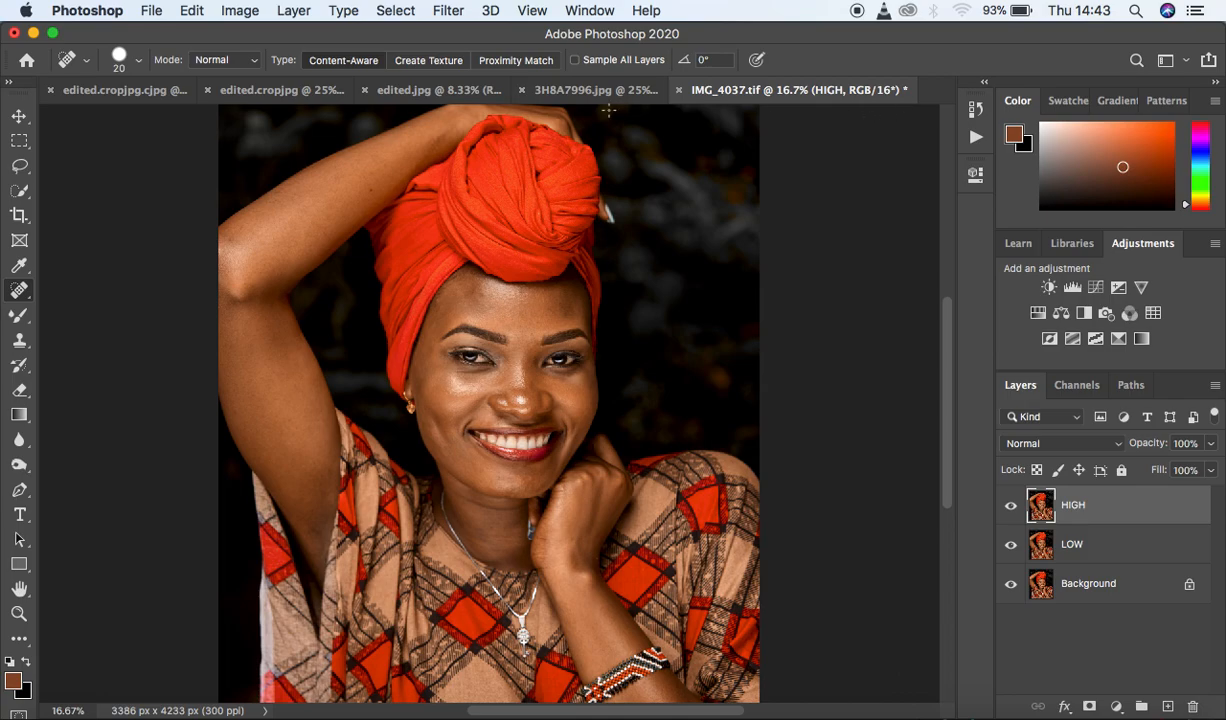
# Start Apply Image on the HIGH layer with the inverted LOW layer as source, Add blending, scale 2 and offset 0
pyautogui.click(240, 10)
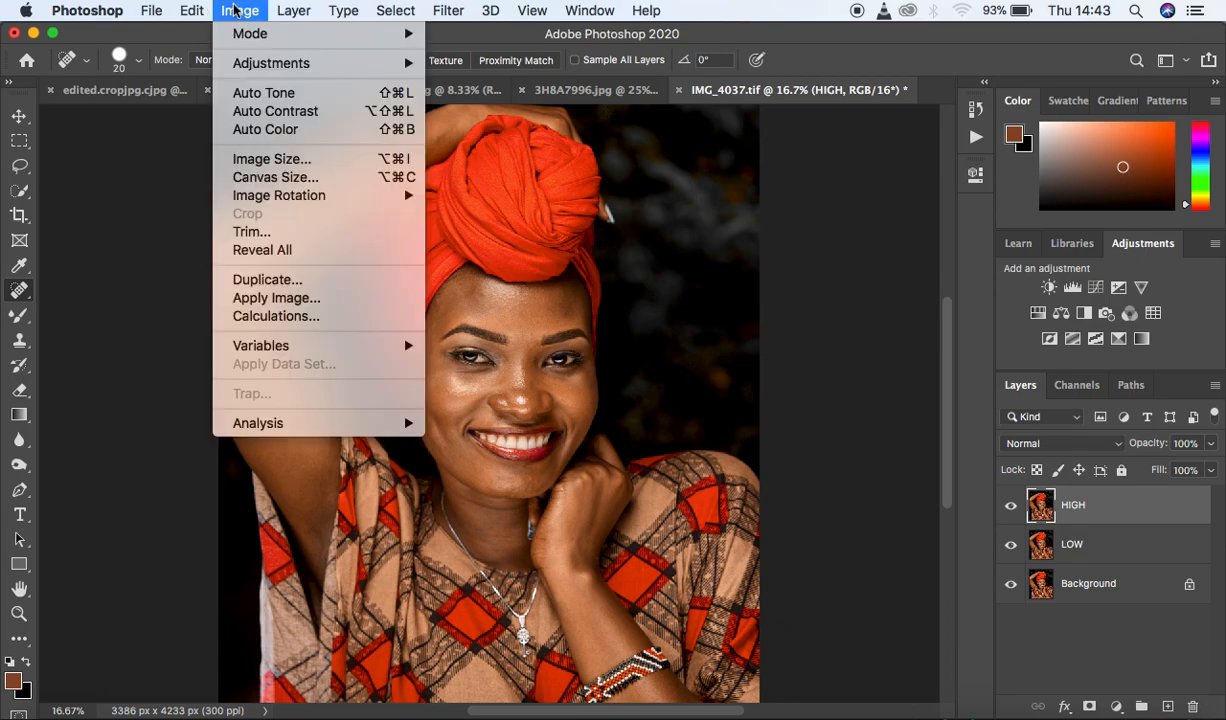
pyautogui.click(277, 297)
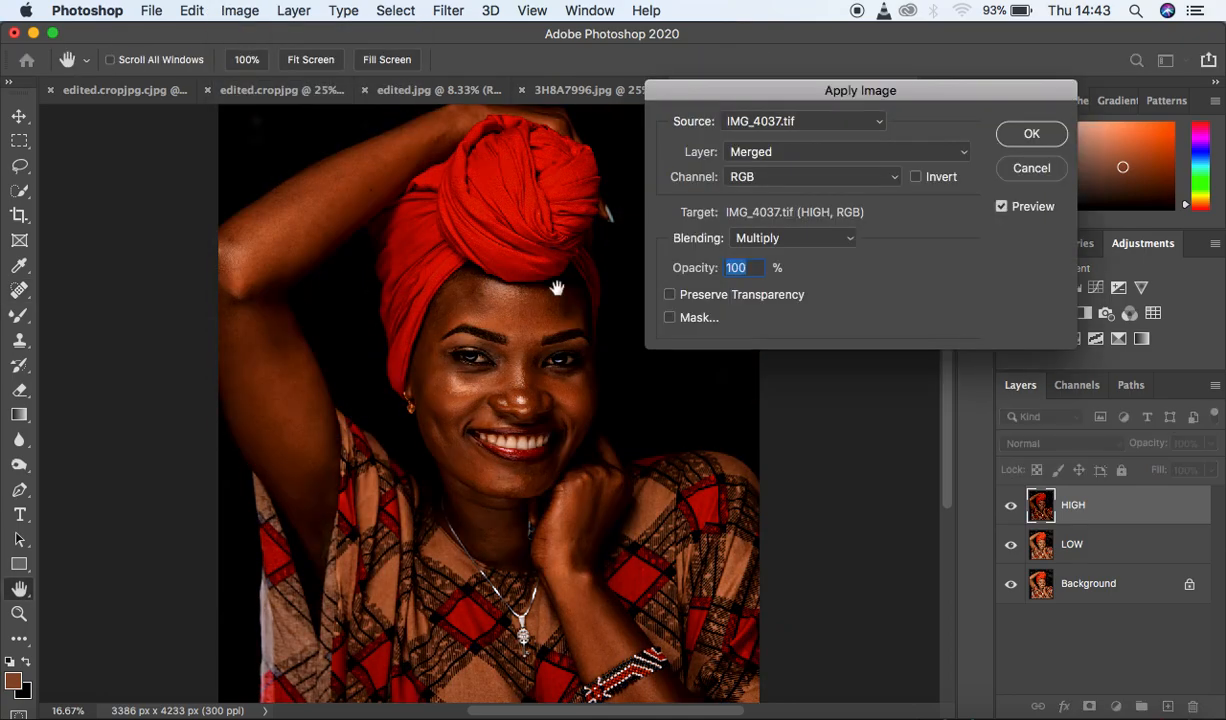
pyautogui.click(771, 157)
pyautogui.click(777, 195)
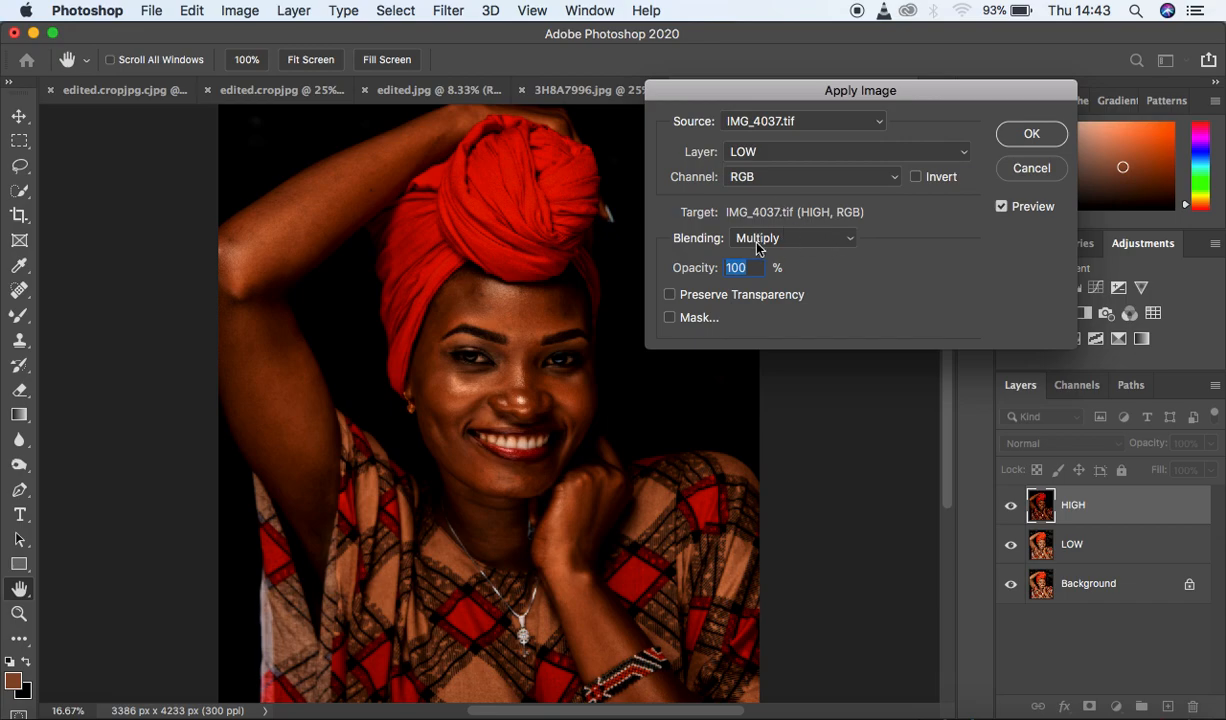
pyautogui.click(778, 240)
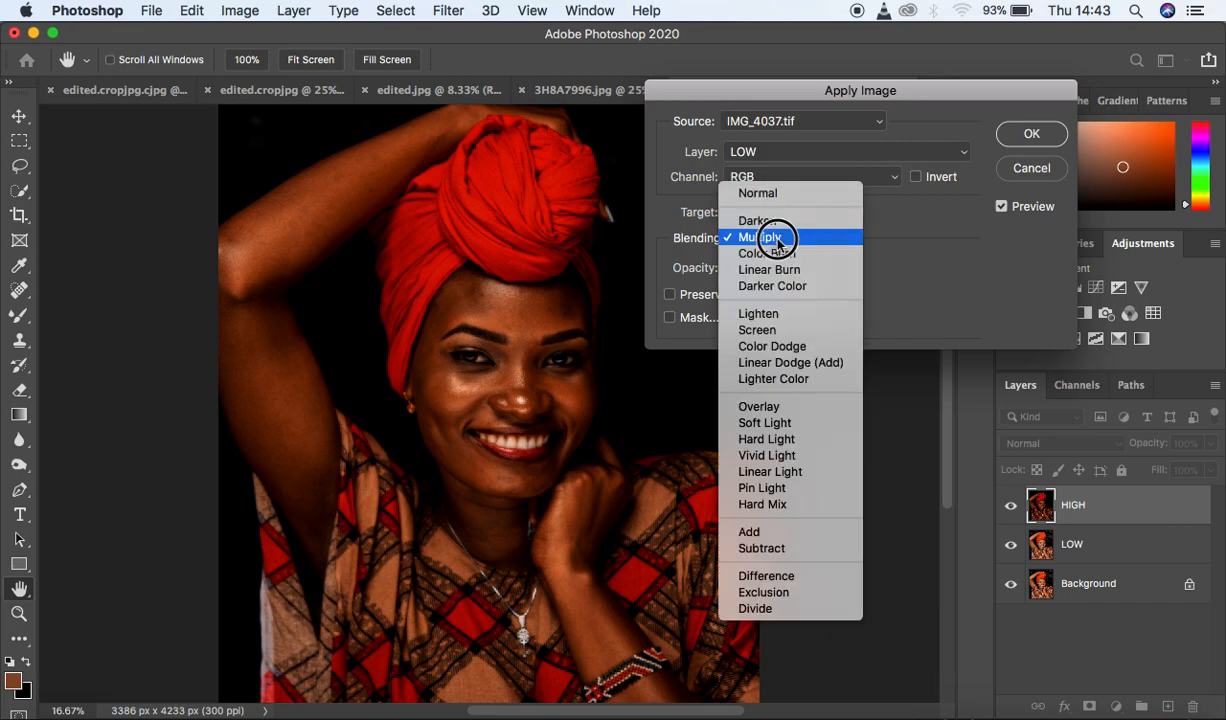
pyautogui.click(752, 532)
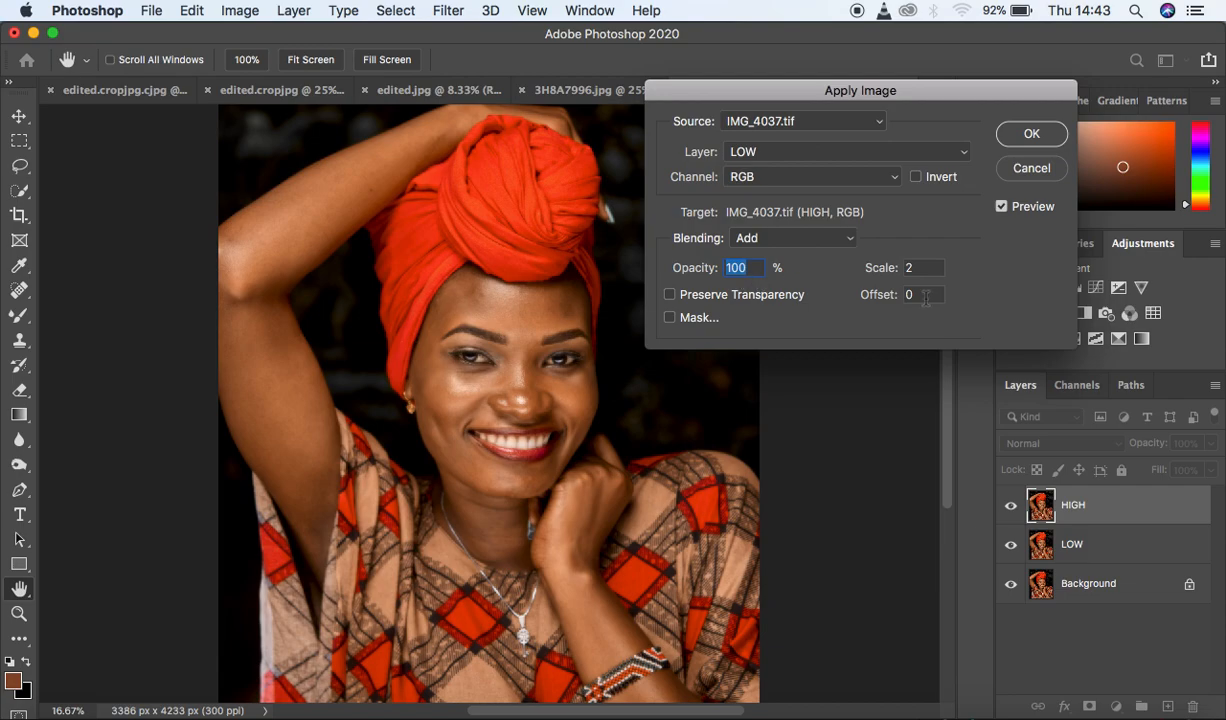
pyautogui.click(917, 179)
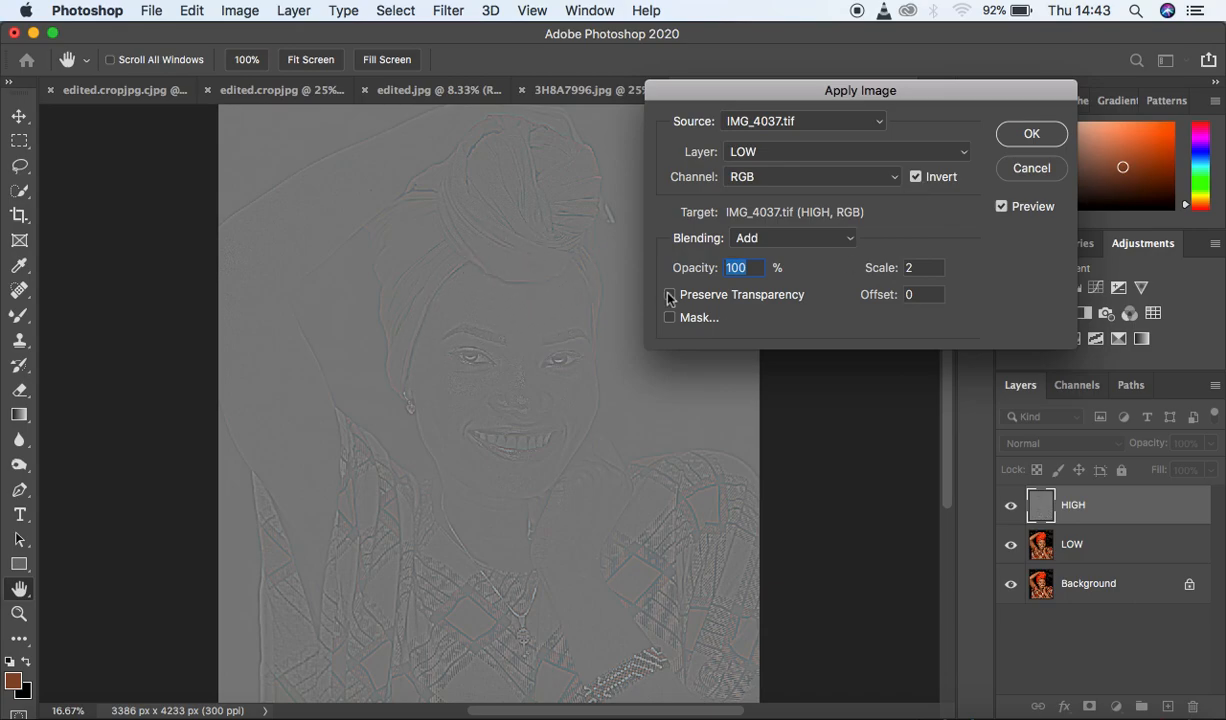
# Try the Apply Image settings with Subtract blending, scale 2, offset 128 and the LOW source not inverted
pyautogui.click(735, 152)
pyautogui.click(755, 152)
pyautogui.click(796, 229)
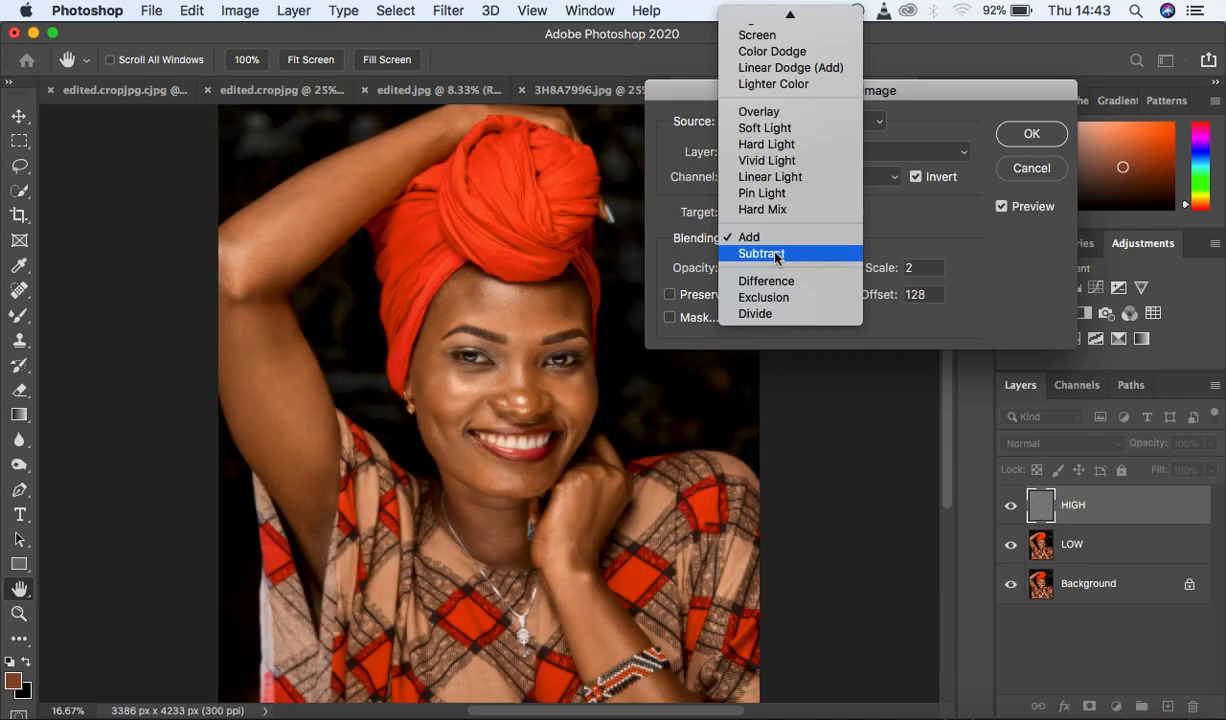
pyautogui.click(793, 254)
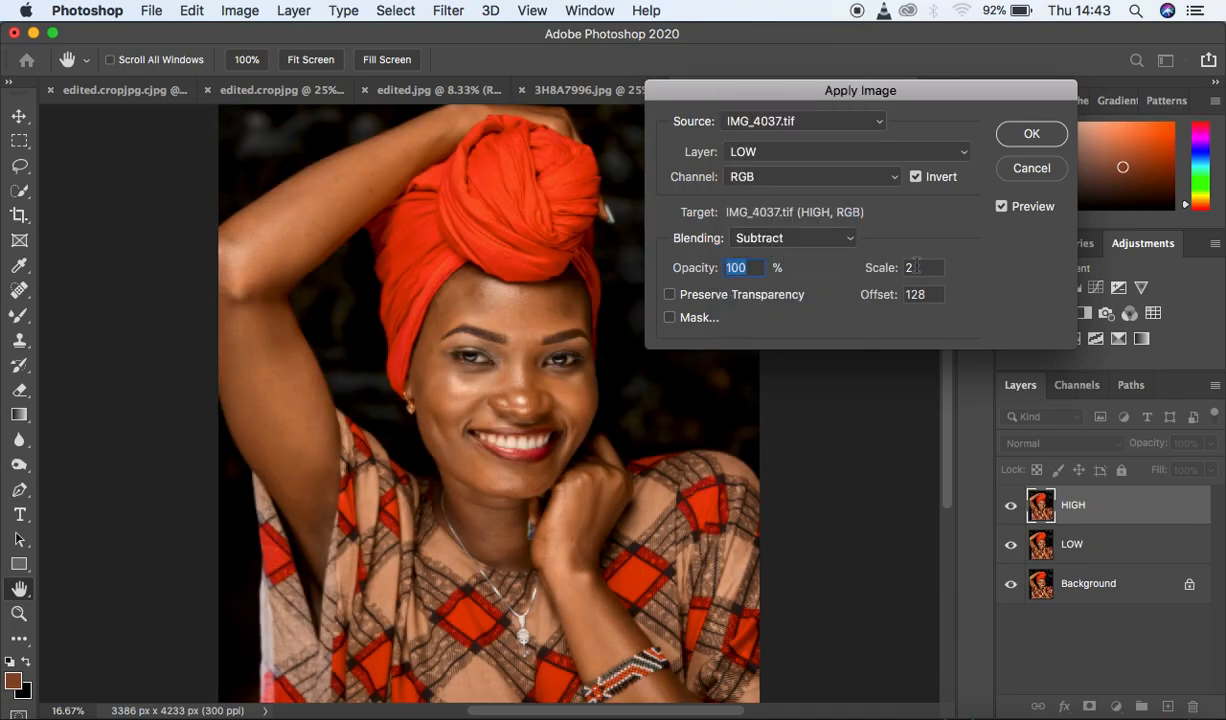
pyautogui.click(916, 177)
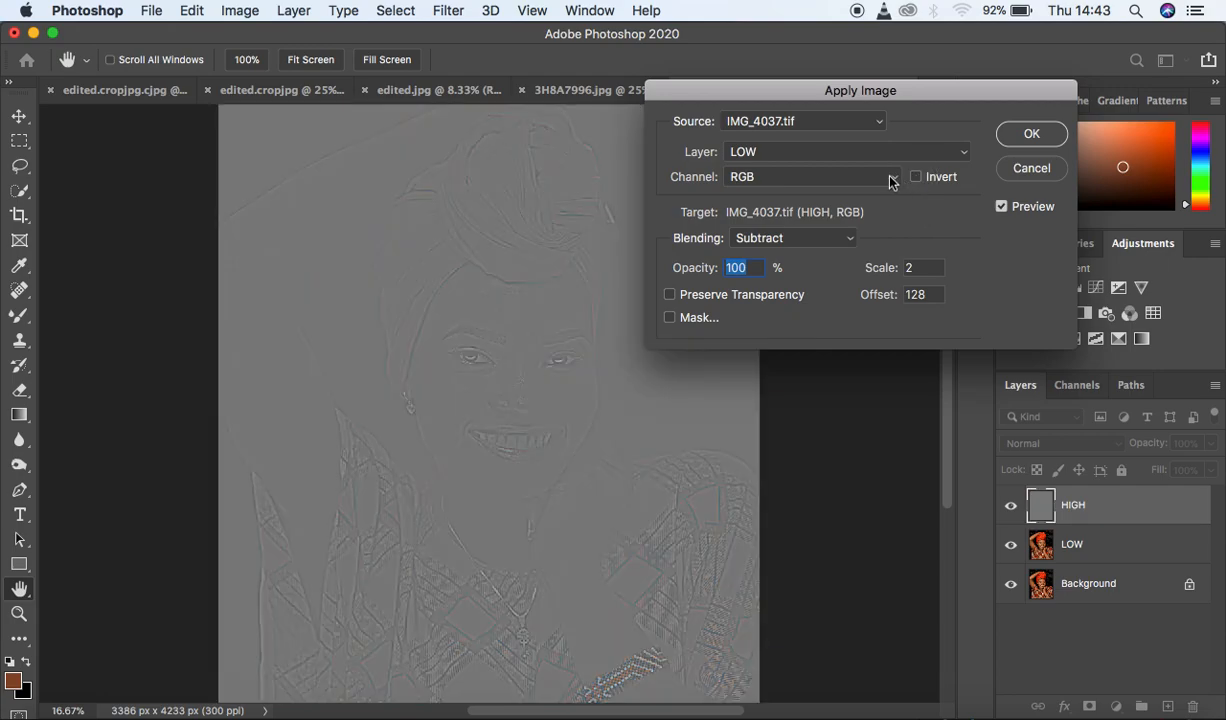
# Return Apply Image to Add blending with scale 2, offset 0 and the LOW source inverted, and apply it to the HIGH layer
pyautogui.click(817, 156)
pyautogui.click(815, 153)
pyautogui.click(803, 239)
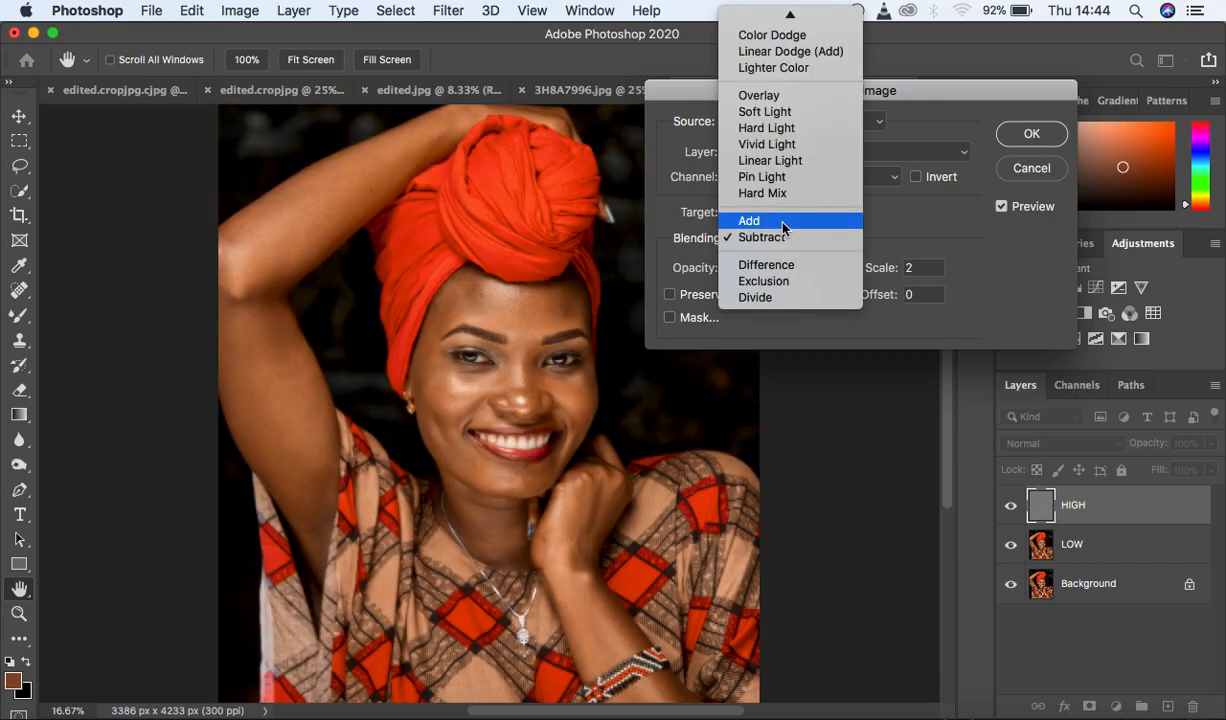
pyautogui.click(790, 221)
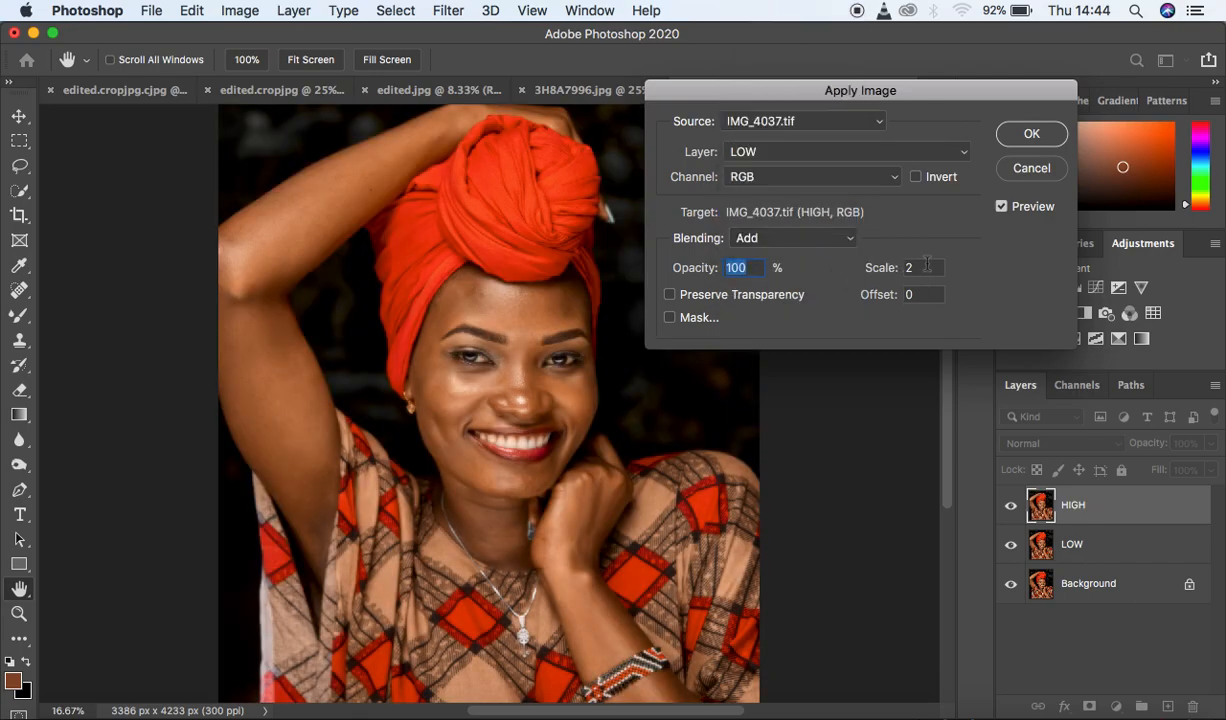
pyautogui.click(916, 177)
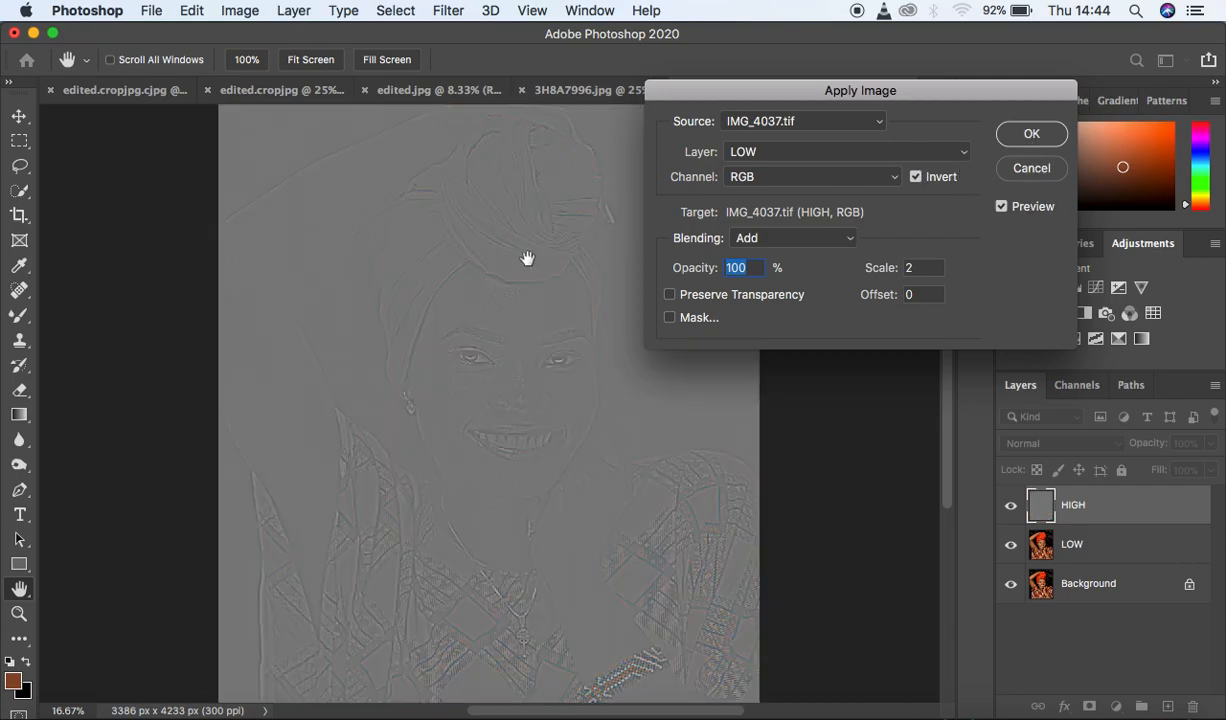
pyautogui.press('super+equal')
pyautogui.press('super+equal')
pyautogui.press('super+equal')
pyautogui.press('super+minus')
pyautogui.press('super+minus')
pyautogui.press('super+minus')
pyautogui.press('super+minus')
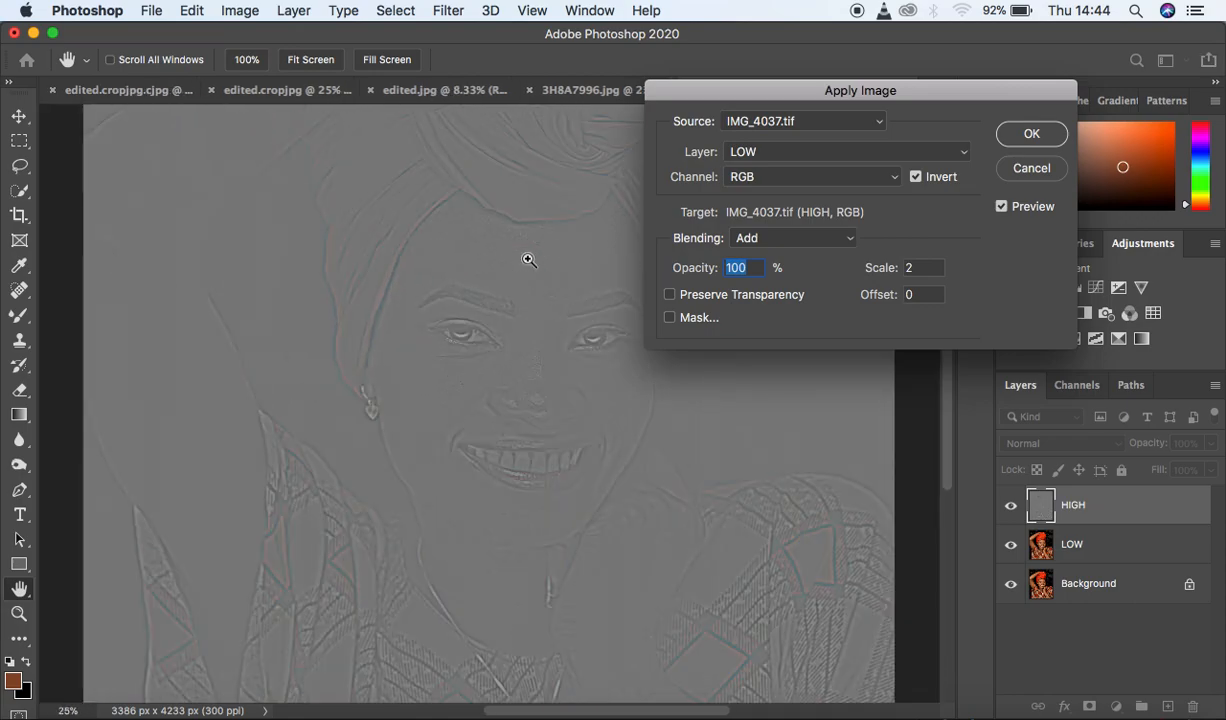
pyautogui.click(1011, 138)
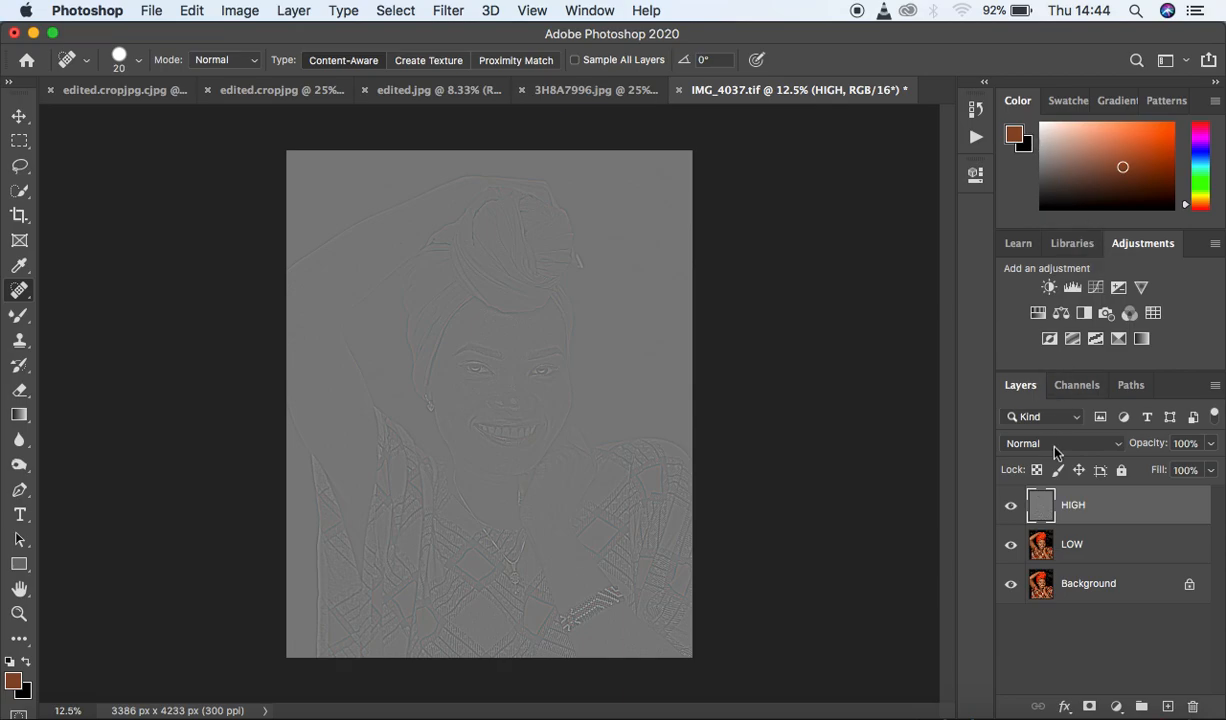
# Set the HIGH layer's blend mode to Linear Light
pyautogui.click(1015, 443)
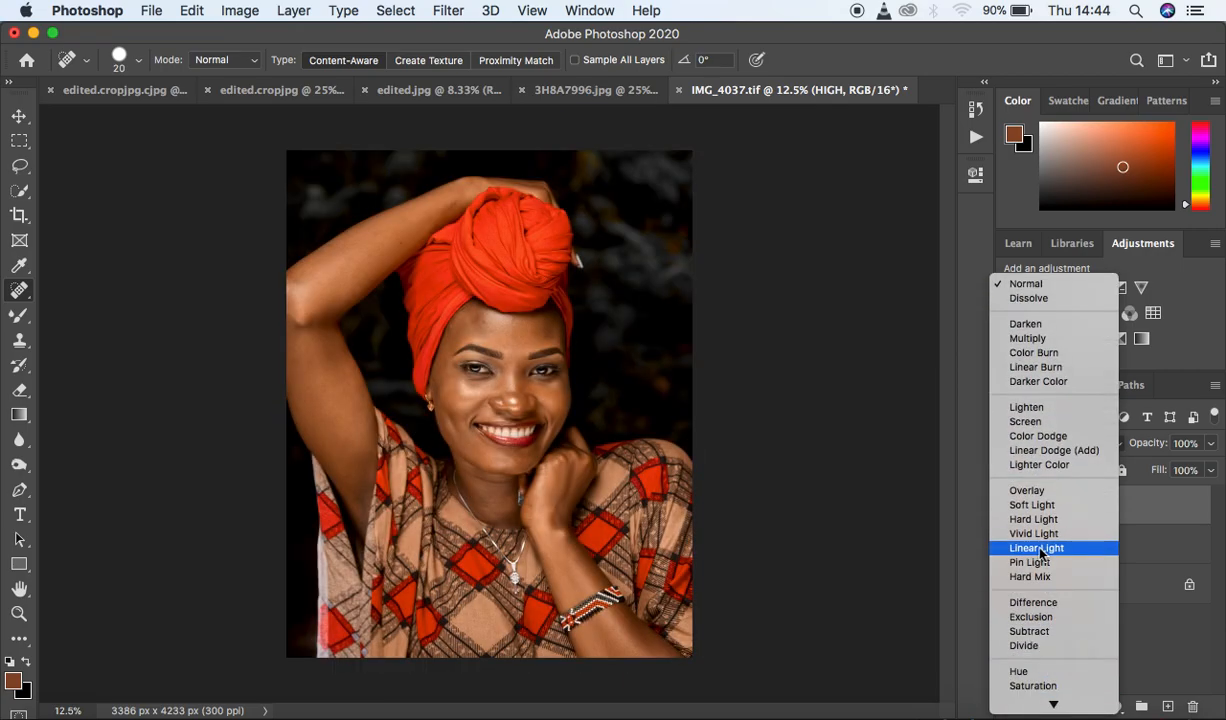
pyautogui.click(1037, 548)
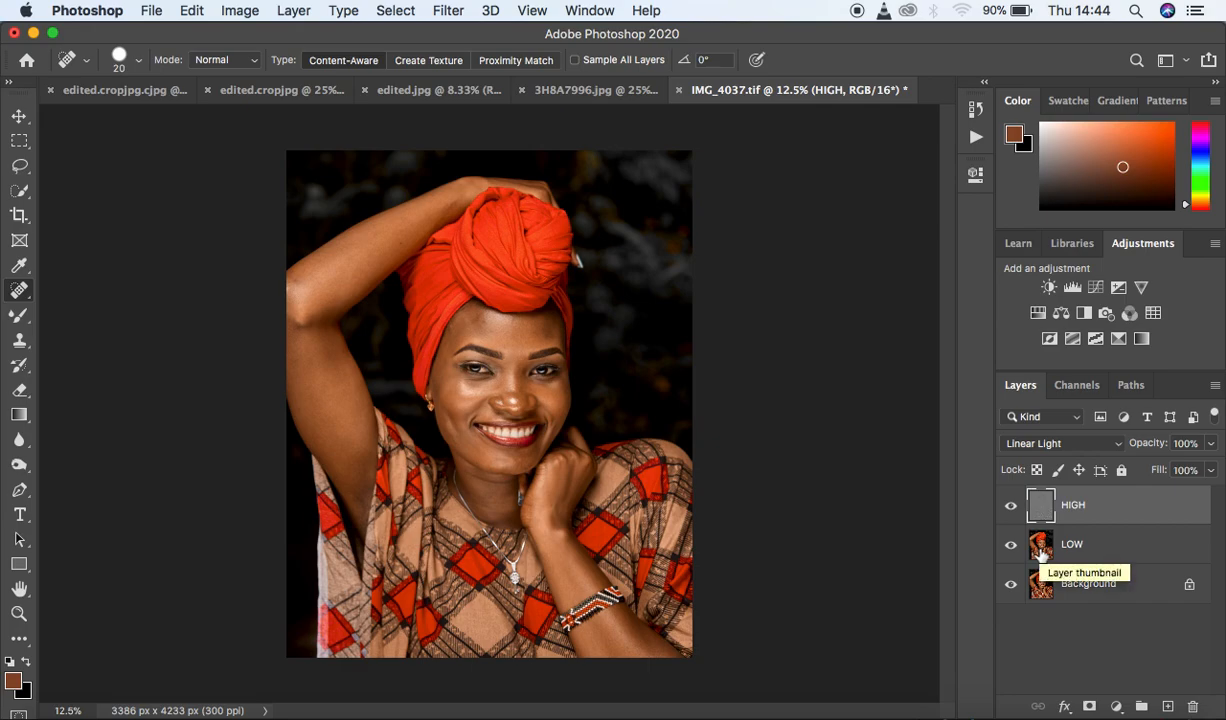
# Group the HIGH and LOW layers and name the group FREQ SEP
pyautogui.keyDown('shift'); pyautogui.click(1116, 554); pyautogui.keyUp('shift')
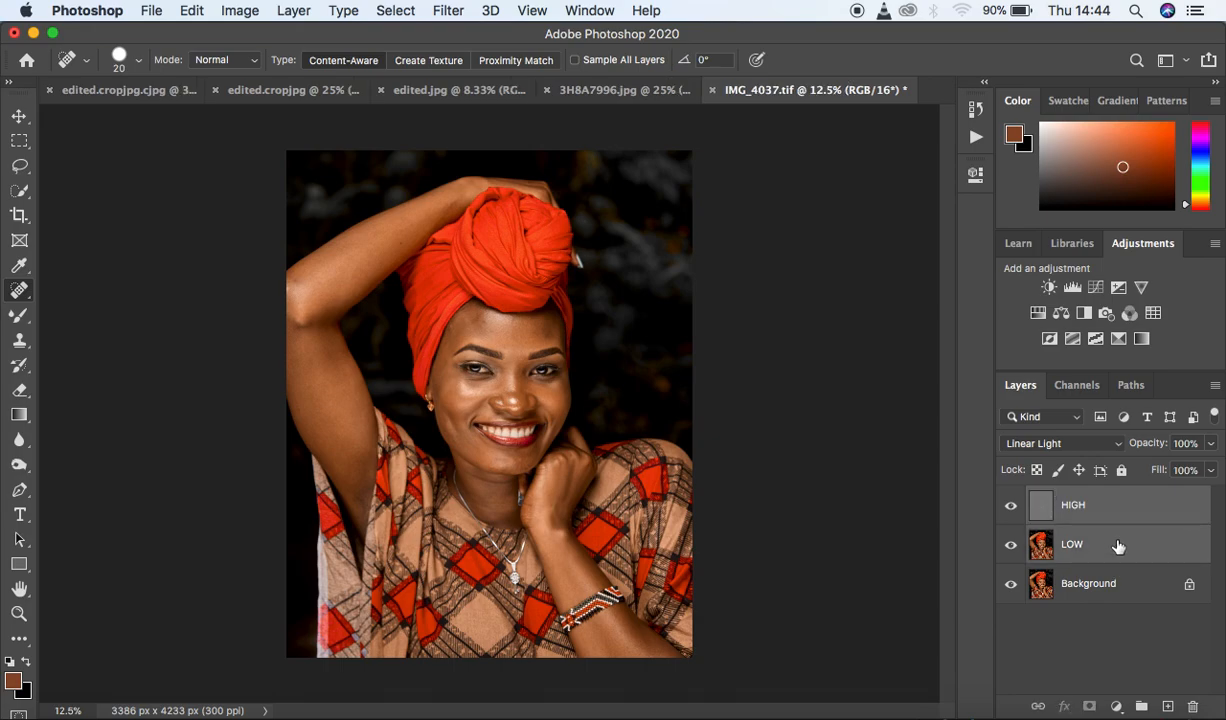
pyautogui.press('super+g')
pyautogui.doubleClick(1083, 497)
pyautogui.write('FRE')
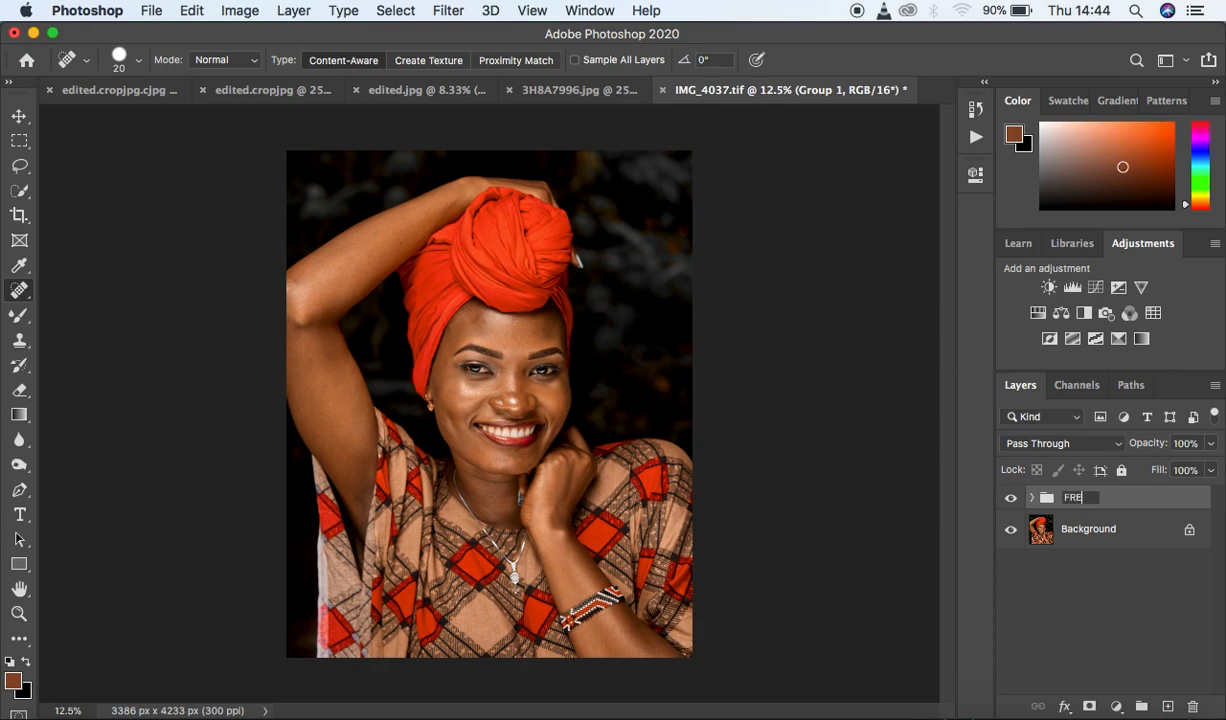
pyautogui.write('Q SW')
pyautogui.press('BackSpace')
pyautogui.press('Return')
pyautogui.keyDown('alt'); pyautogui.click(1010, 500); pyautogui.keyUp('alt')
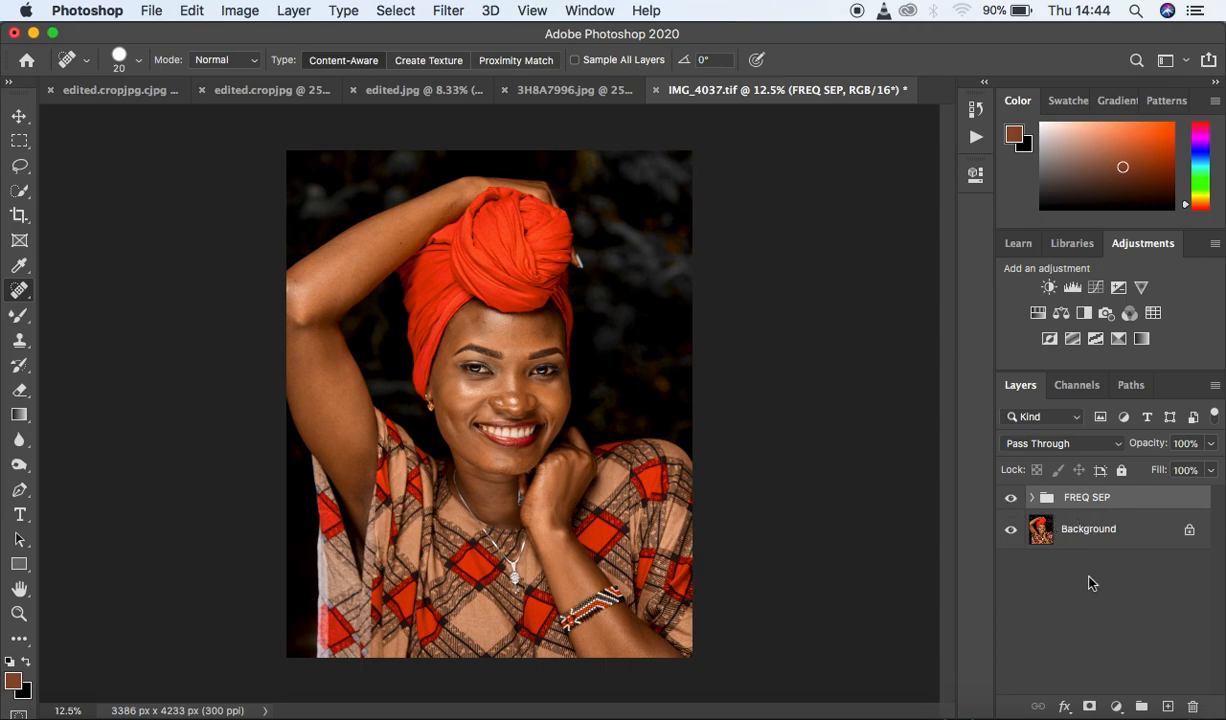
# Add a Black & White adjustment layer above the HIGH layer inside the FREQ SEP group
pyautogui.click(1032, 498)
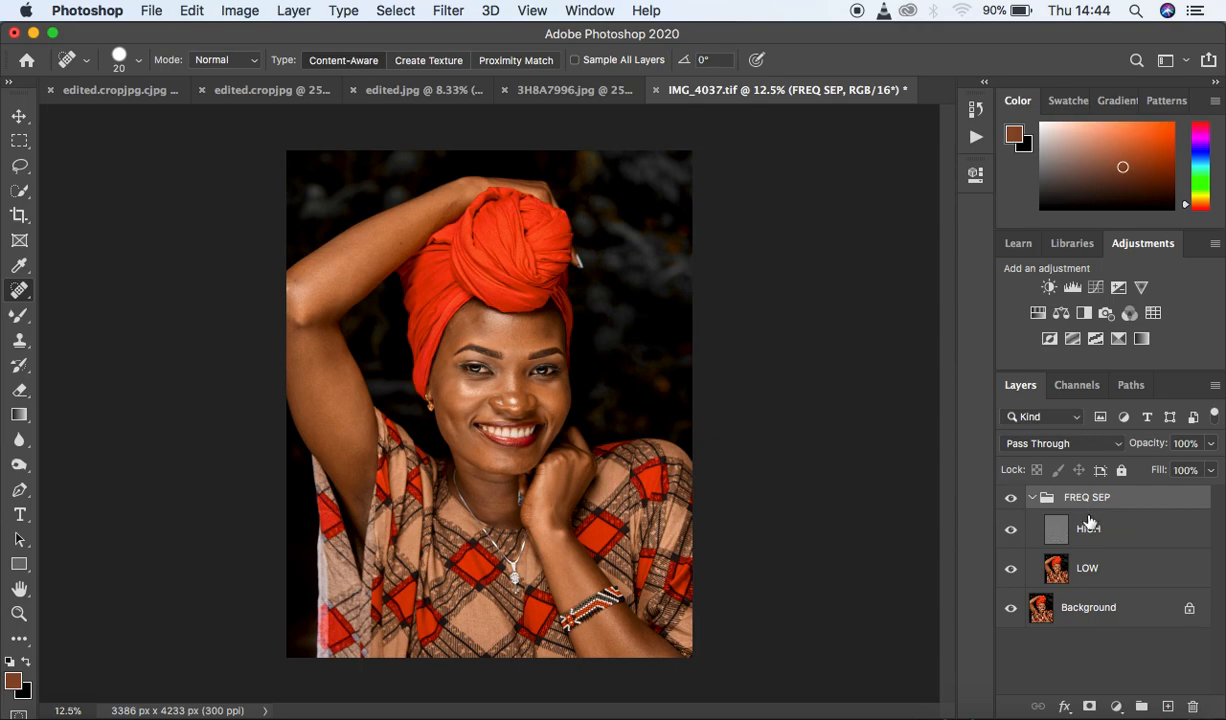
pyautogui.click(1112, 572)
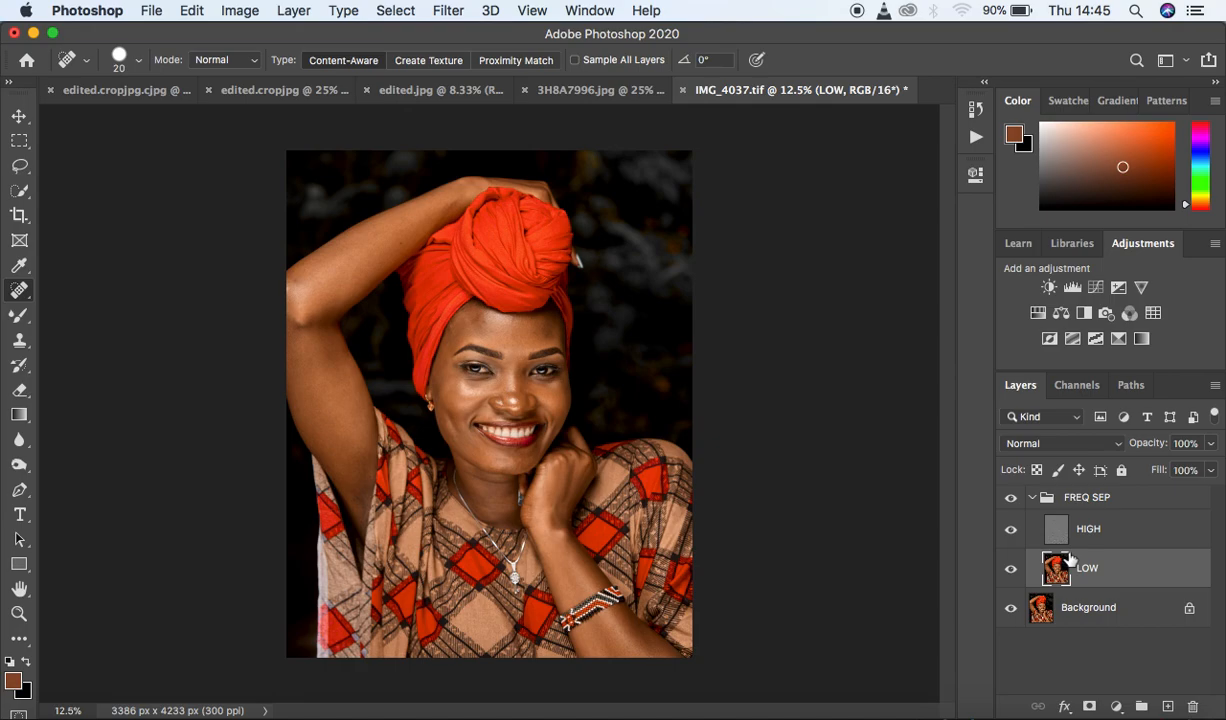
pyautogui.click(1130, 540)
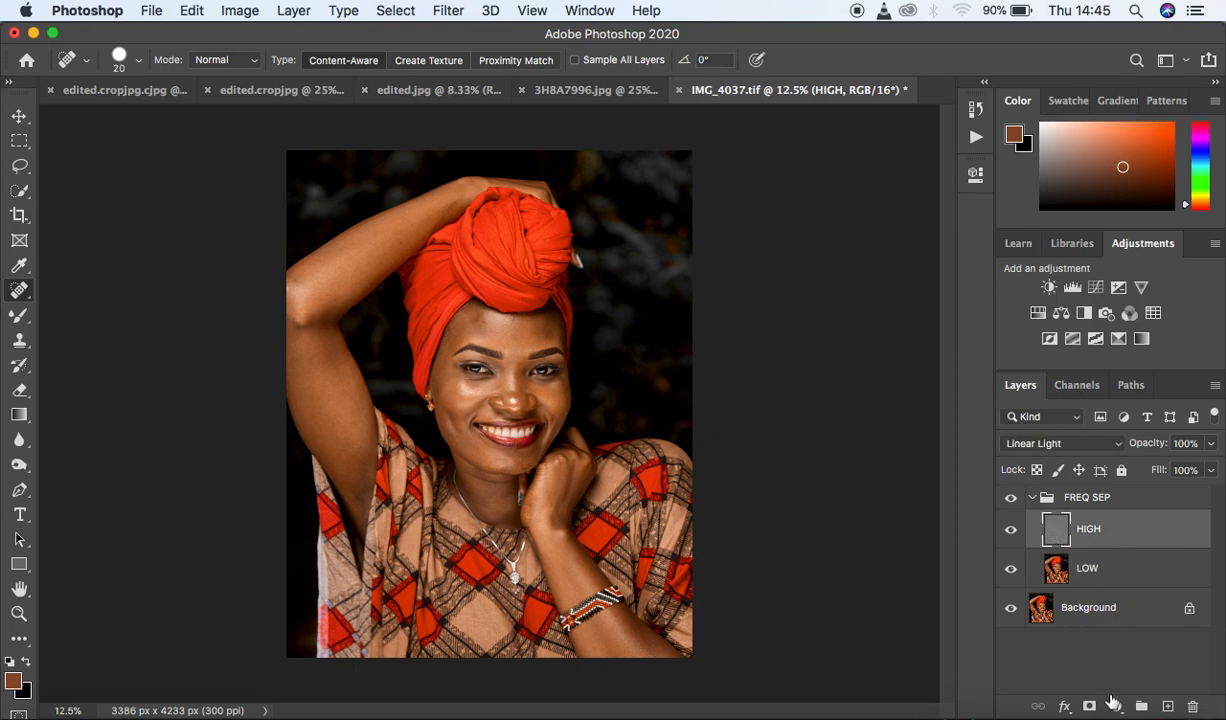
pyautogui.click(1115, 706)
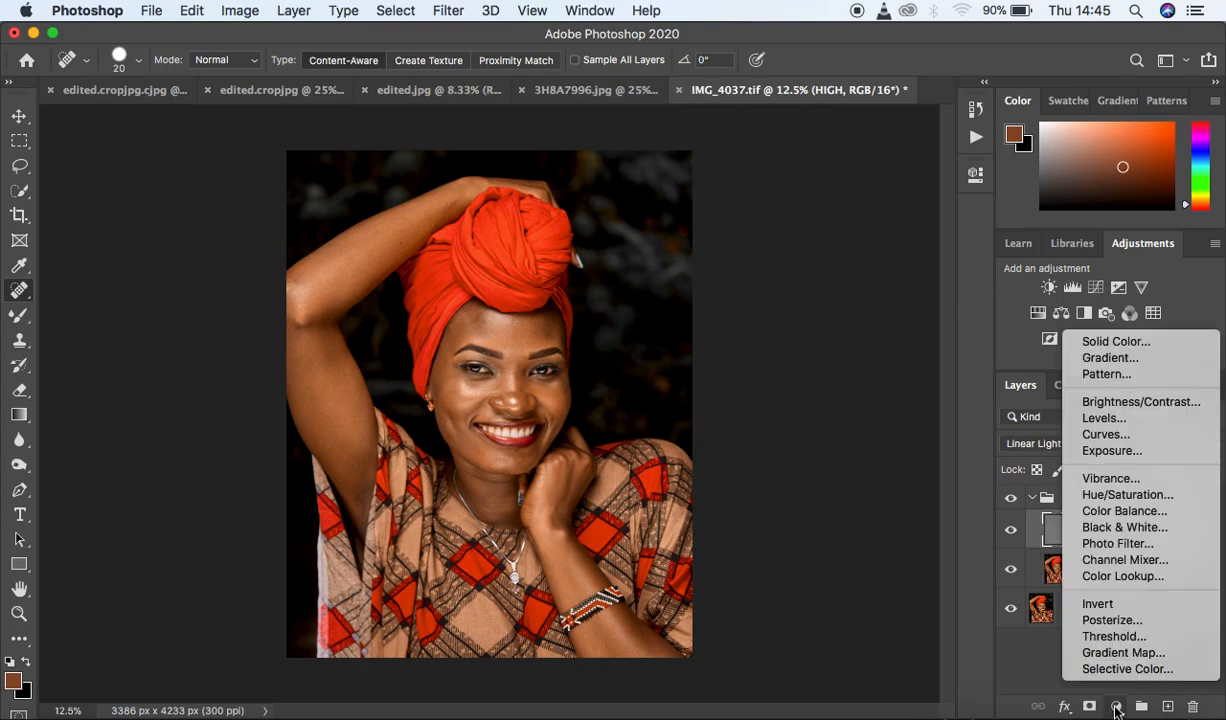
pyautogui.click(1118, 527)
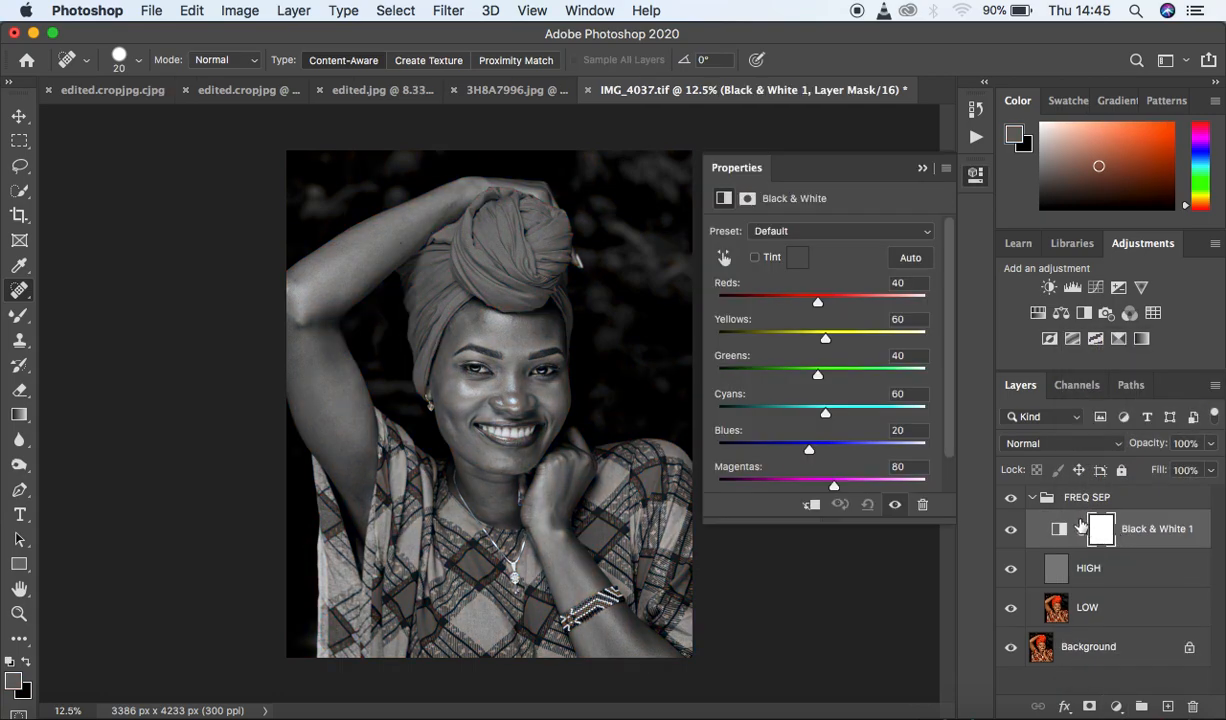
# Lower the Black & White adjustment's reds to -21 and collapse its properties
pyautogui.moveTo(817, 302); pyautogui.dragTo(796, 309)
pyautogui.moveTo(795, 309); pyautogui.dragTo(793, 309)
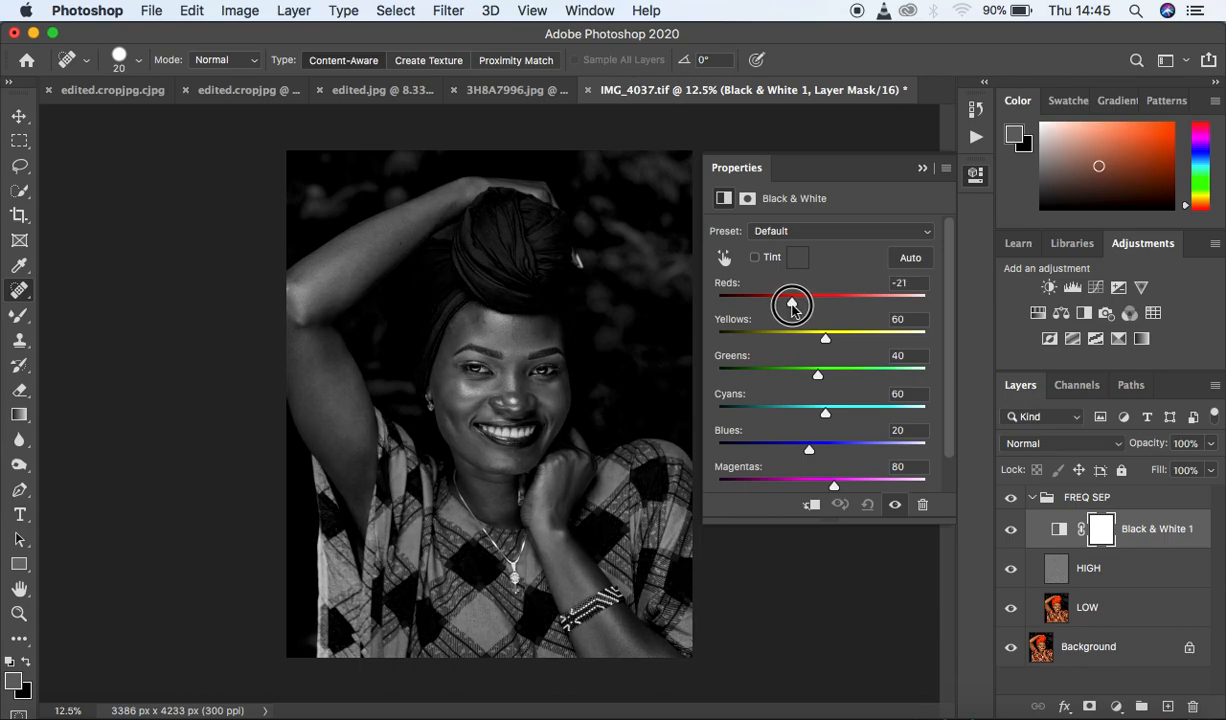
pyautogui.click(922, 169)
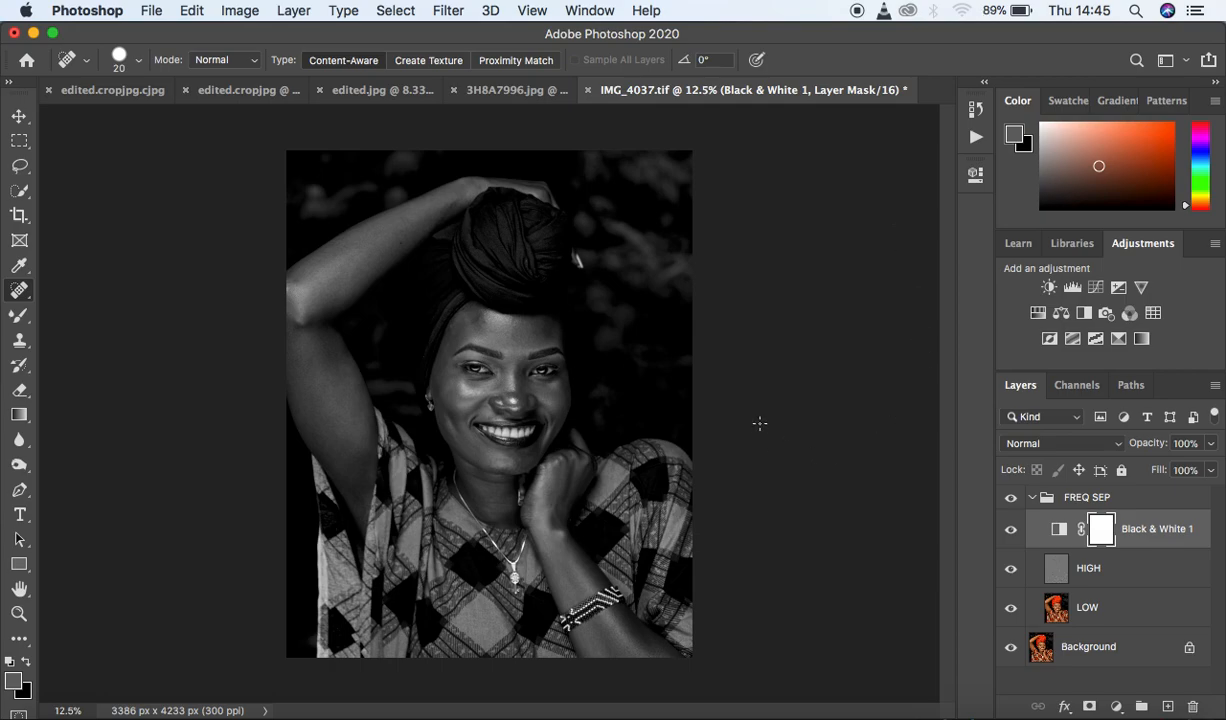
# Select the LOW layer and ready the Mixer Brush tool with a cleaned brush
pyautogui.click(1122, 613)
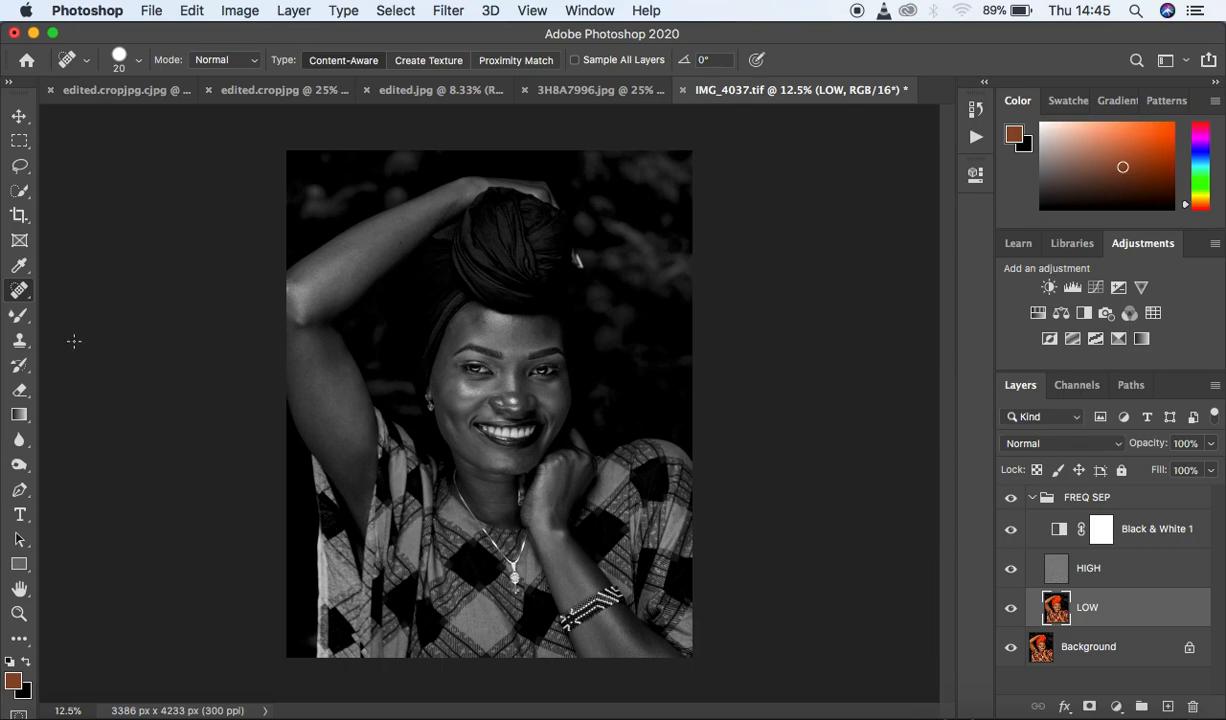
pyautogui.rightClick(16, 318)
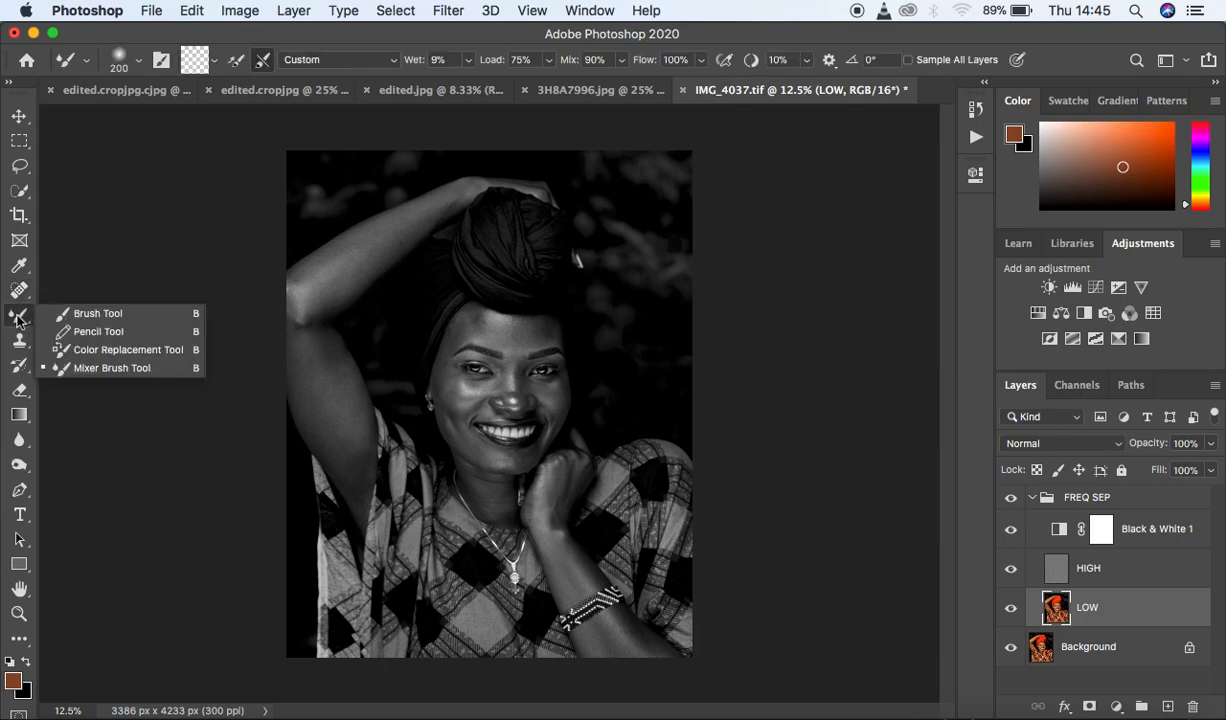
pyautogui.click(105, 354)
pyautogui.click(213, 68)
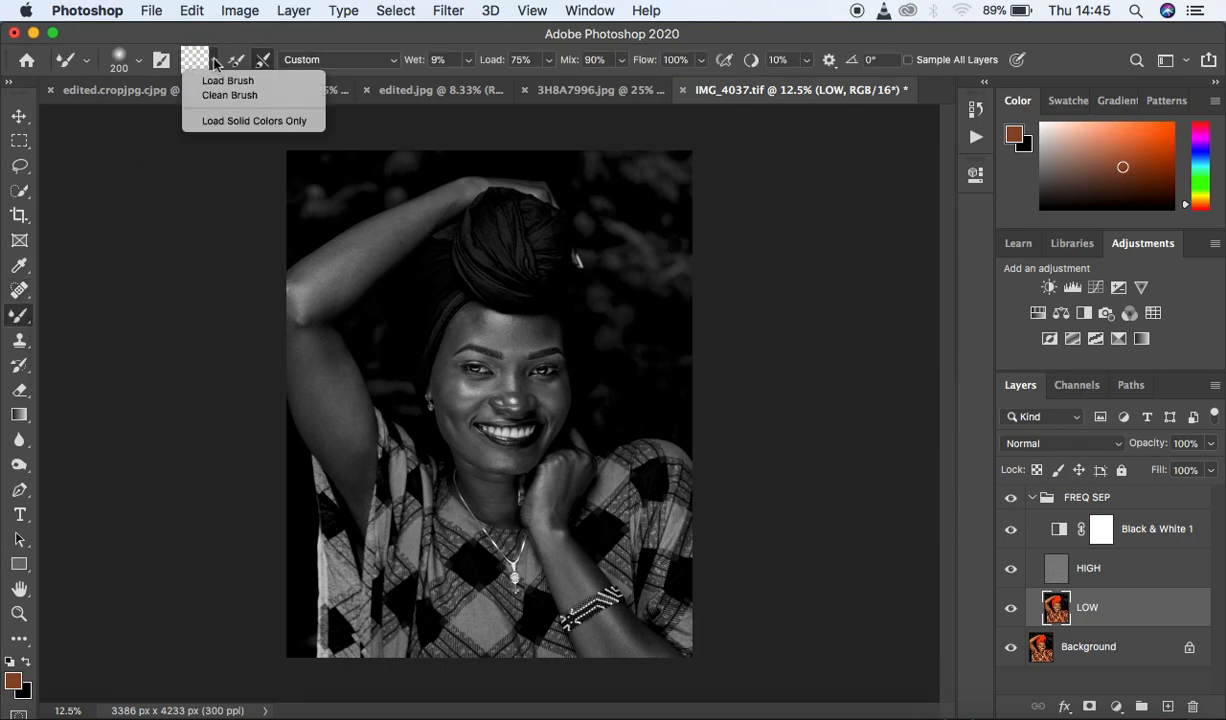
pyautogui.click(227, 95)
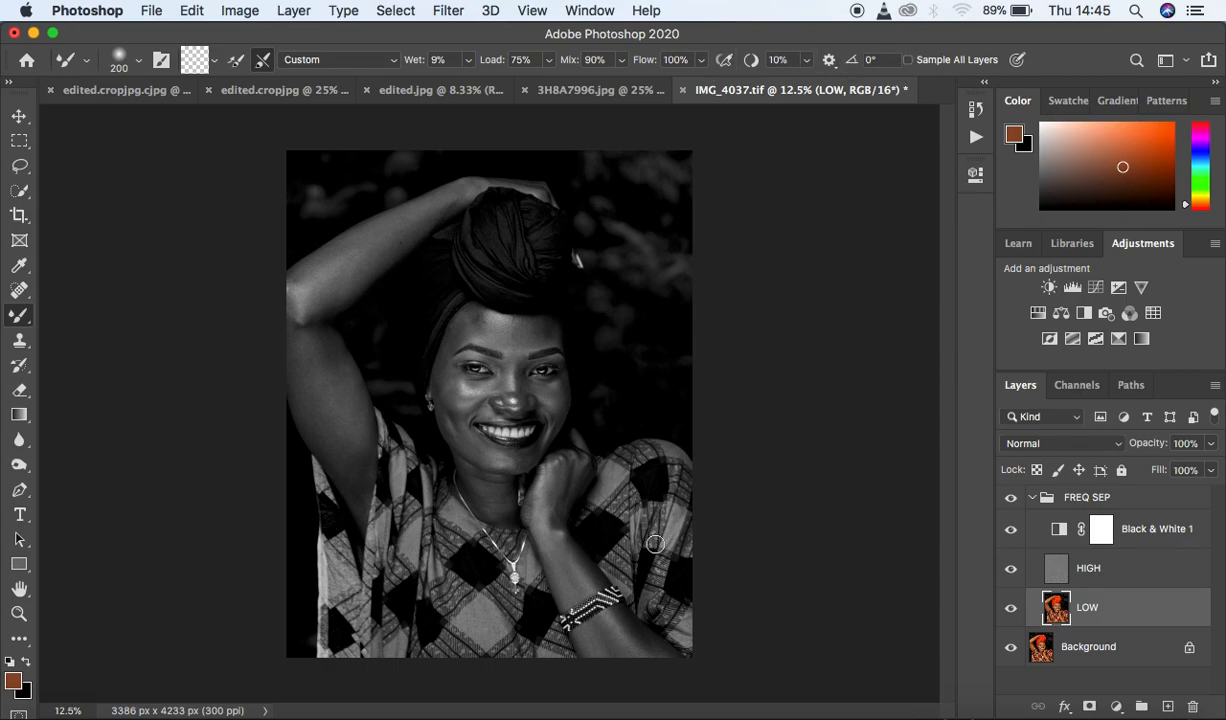
# Blend the forehead skin on the LOW layer with the Mixer Brush, starting at a brush size of 125
pyautogui.press('super+plus')
pyautogui.press('super+plus')
pyautogui.press('super+plus')
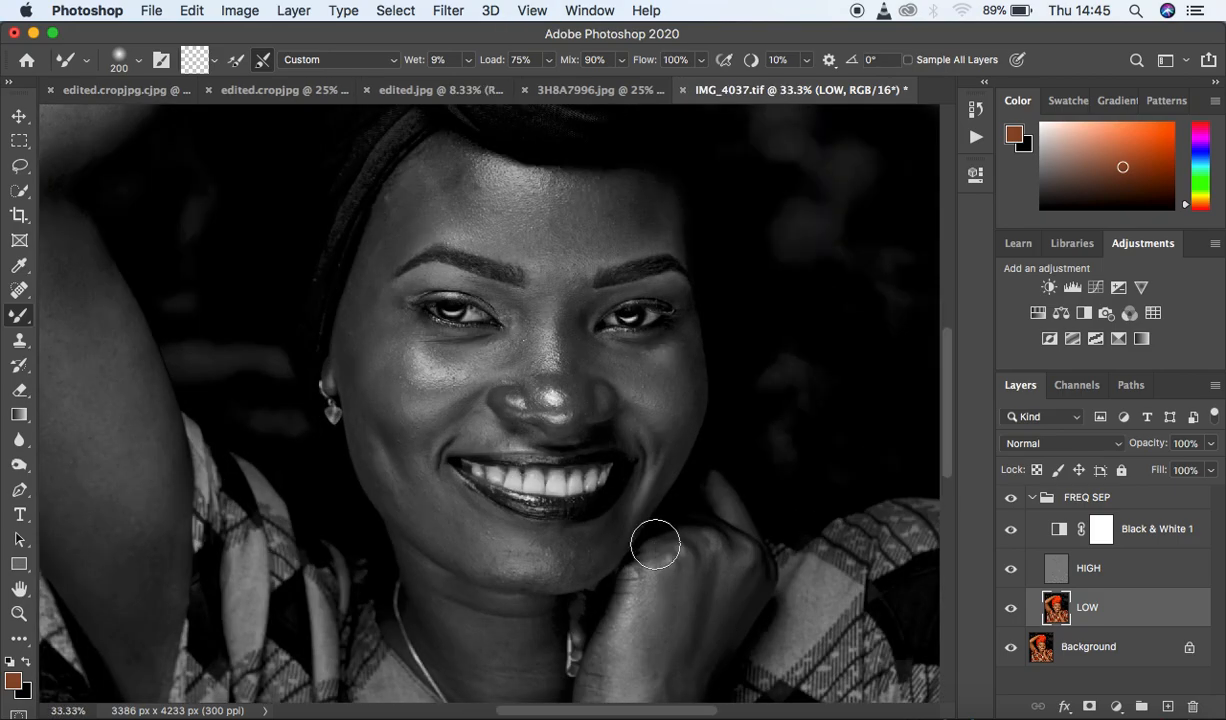
pyautogui.moveTo(947, 443); pyautogui.dragTo(947, 403)
pyautogui.press('[')
pyautogui.press('[')
pyautogui.press('[')
pyautogui.press('[')
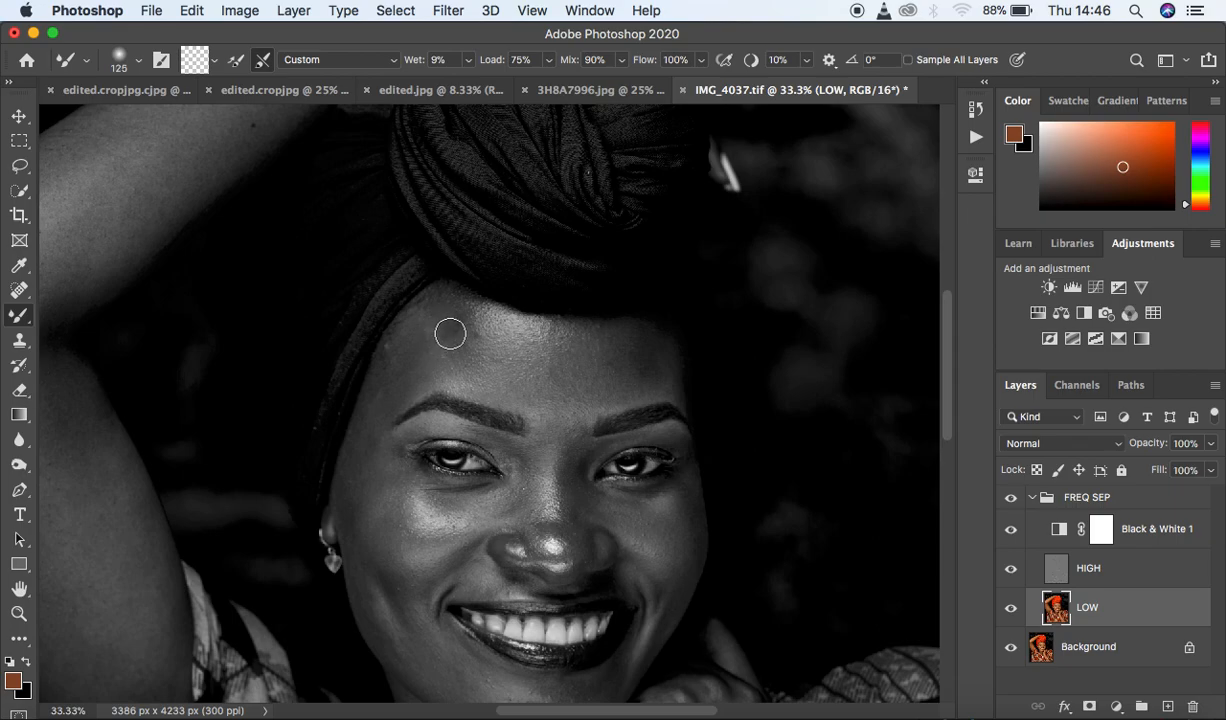
pyautogui.moveTo(441, 330)
pyautogui.mouseDown()
pyautogui.moveTo(436, 360)
pyautogui.moveTo(433, 320)
pyautogui.moveTo(406, 357)
pyautogui.moveTo(422, 344)
pyautogui.moveTo(440, 360)
pyautogui.moveTo(454, 330)
pyautogui.moveTo(456, 366)
pyautogui.moveTo(451, 326)
pyautogui.moveTo(444, 344)
pyautogui.moveTo(458, 337)
pyautogui.moveTo(468, 350)
pyautogui.moveTo(466, 376)
pyautogui.moveTo(456, 360)
pyautogui.moveTo(520, 392)
pyautogui.moveTo(593, 394)
pyautogui.moveTo(617, 357)
pyautogui.moveTo(647, 385)
pyautogui.moveTo(642, 346)
pyautogui.moveTo(659, 379)
pyautogui.moveTo(622, 361)
pyautogui.mouseUp()
pyautogui.press(']')
pyautogui.press(']')
pyautogui.moveTo(518, 338)
pyautogui.mouseDown()
pyautogui.moveTo(539, 348)
pyautogui.moveTo(479, 323)
pyautogui.moveTo(550, 337)
pyautogui.moveTo(535, 335)
pyautogui.mouseUp()
pyautogui.moveTo(445, 334)
pyautogui.mouseDown()
pyautogui.moveTo(495, 363)
pyautogui.moveTo(435, 326)
pyautogui.moveTo(368, 432)
pyautogui.moveTo(389, 377)
pyautogui.moveTo(404, 373)
pyautogui.moveTo(397, 355)
pyautogui.moveTo(398, 380)
pyautogui.moveTo(371, 395)
pyautogui.moveTo(380, 434)
pyautogui.moveTo(369, 425)
pyautogui.moveTo(393, 381)
pyautogui.moveTo(411, 380)
pyautogui.moveTo(401, 361)
pyautogui.moveTo(418, 316)
pyautogui.mouseUp()
# Blend the forehead's edge, both cheeks and the bridge of the nose with a smaller Mixer Brush of about 90 pixels
pyautogui.press('[')
pyautogui.press('[')
pyautogui.press('[')
pyautogui.moveTo(634, 349)
pyautogui.mouseDown()
pyautogui.moveTo(671, 378)
pyautogui.moveTo(658, 360)
pyautogui.moveTo(607, 353)
pyautogui.moveTo(594, 391)
pyautogui.moveTo(621, 375)
pyautogui.moveTo(610, 348)
pyautogui.moveTo(636, 346)
pyautogui.mouseUp()
pyautogui.moveTo(365, 479)
pyautogui.mouseDown()
pyautogui.moveTo(378, 552)
pyautogui.moveTo(359, 469)
pyautogui.moveTo(380, 514)
pyautogui.moveTo(367, 431)
pyautogui.moveTo(356, 448)
pyautogui.moveTo(388, 553)
pyautogui.moveTo(353, 515)
pyautogui.moveTo(357, 547)
pyautogui.moveTo(344, 536)
pyautogui.moveTo(348, 520)
pyautogui.moveTo(363, 536)
pyautogui.moveTo(375, 620)
pyautogui.moveTo(359, 588)
pyautogui.moveTo(387, 633)
pyautogui.moveTo(355, 568)
pyautogui.moveTo(356, 534)
pyautogui.moveTo(365, 597)
pyautogui.mouseUp()
pyautogui.moveTo(410, 646)
pyautogui.mouseDown()
pyautogui.moveTo(375, 638)
pyautogui.moveTo(410, 660)
pyautogui.moveTo(367, 615)
pyautogui.moveTo(387, 620)
pyautogui.mouseUp()
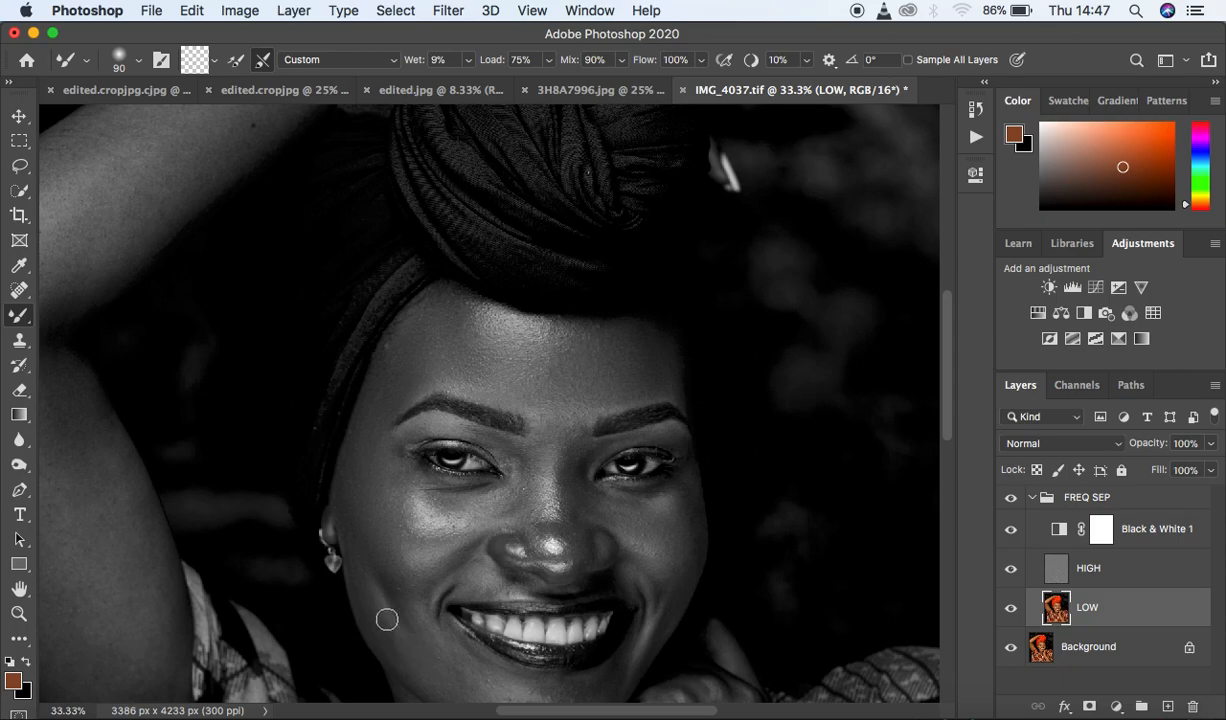
pyautogui.moveTo(394, 559)
pyautogui.mouseDown()
pyautogui.moveTo(386, 550)
pyautogui.moveTo(420, 638)
pyautogui.moveTo(397, 640)
pyautogui.moveTo(419, 657)
pyautogui.moveTo(369, 613)
pyautogui.moveTo(363, 555)
pyautogui.moveTo(348, 539)
pyautogui.moveTo(360, 496)
pyautogui.mouseUp()
pyautogui.moveTo(664, 516)
pyautogui.mouseDown()
pyautogui.moveTo(681, 566)
pyautogui.moveTo(689, 490)
pyautogui.moveTo(671, 588)
pyautogui.moveTo(647, 541)
pyautogui.mouseUp()
pyautogui.moveTo(553, 401); pyautogui.dragTo(535, 398)
# Blend the skin on the chin and along the jaw on the LOW layer with the Mixer Brush at size 125
pyautogui.moveTo(948, 371); pyautogui.dragTo(945, 419)
pyautogui.moveTo(476, 506)
pyautogui.mouseDown()
pyautogui.moveTo(446, 473)
pyautogui.moveTo(487, 516)
pyautogui.moveTo(578, 524)
pyautogui.moveTo(504, 527)
pyautogui.moveTo(433, 477)
pyautogui.moveTo(414, 420)
pyautogui.moveTo(432, 455)
pyautogui.moveTo(372, 431)
pyautogui.mouseUp()
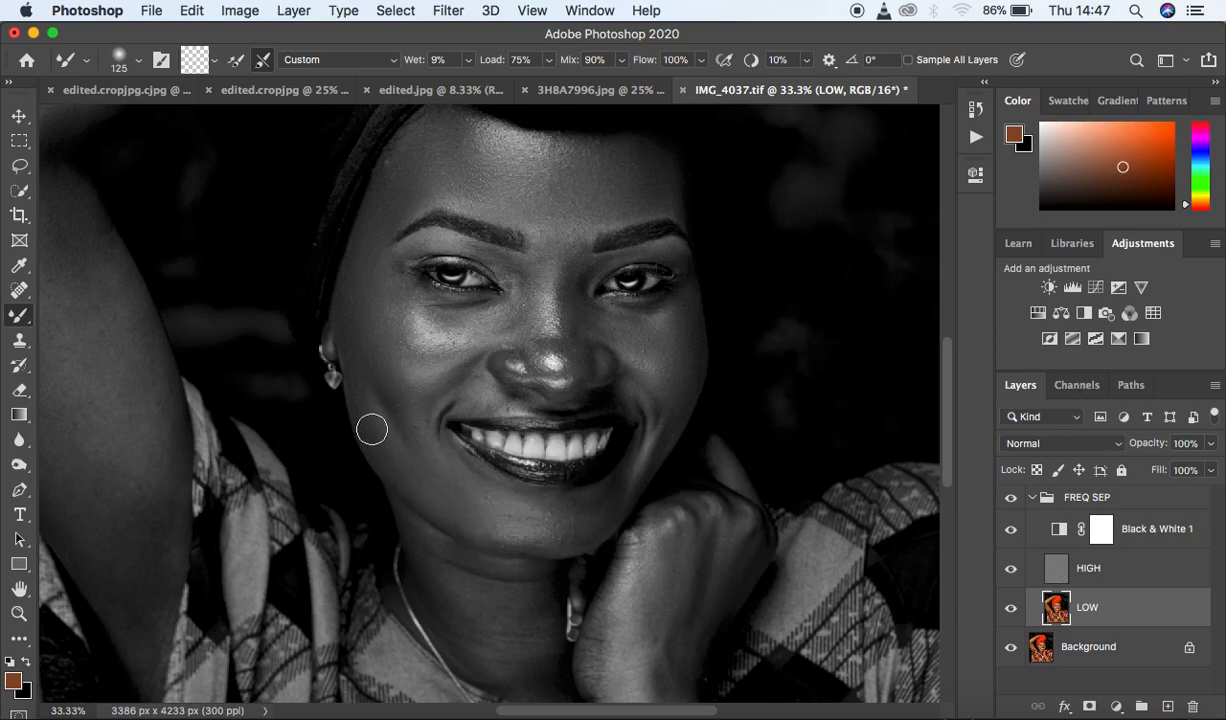
pyautogui.press('super+minus')
pyautogui.press('super+minus')
pyautogui.press('super+minus')
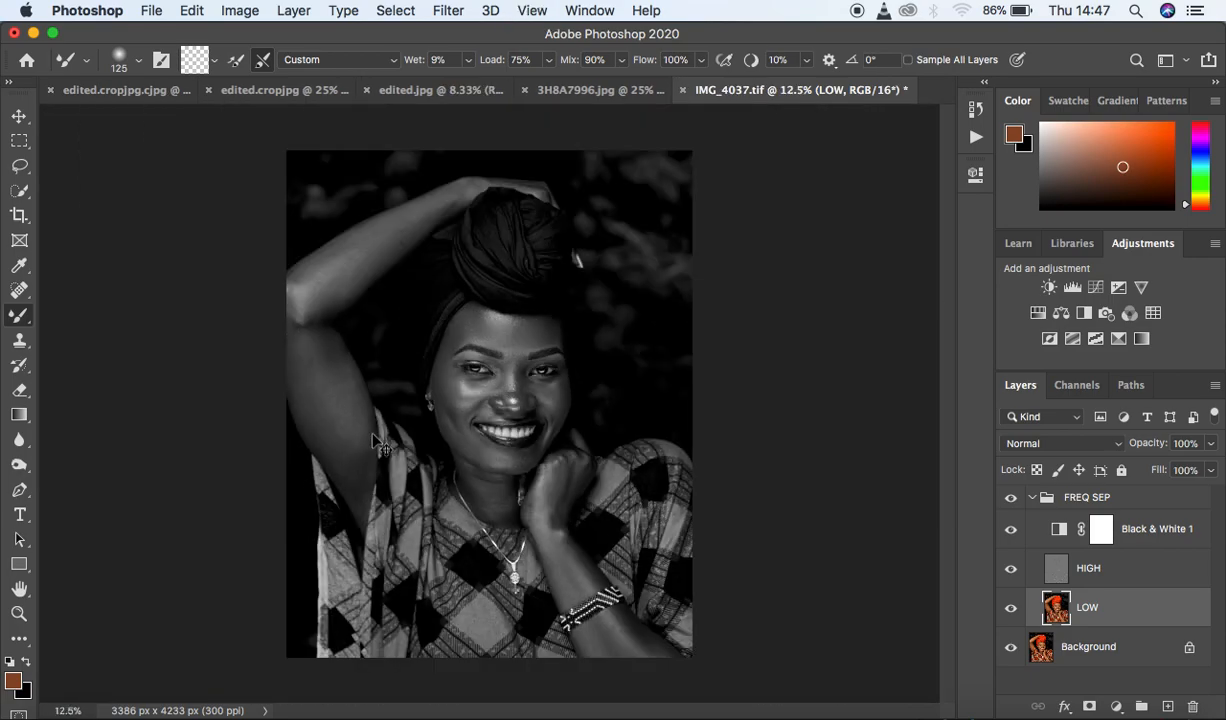
# Hide the Black & White helper and toggle the FREQ SEP group to compare before and after, then show the helper again
pyautogui.press('super+equal')
pyautogui.click(1011, 531)
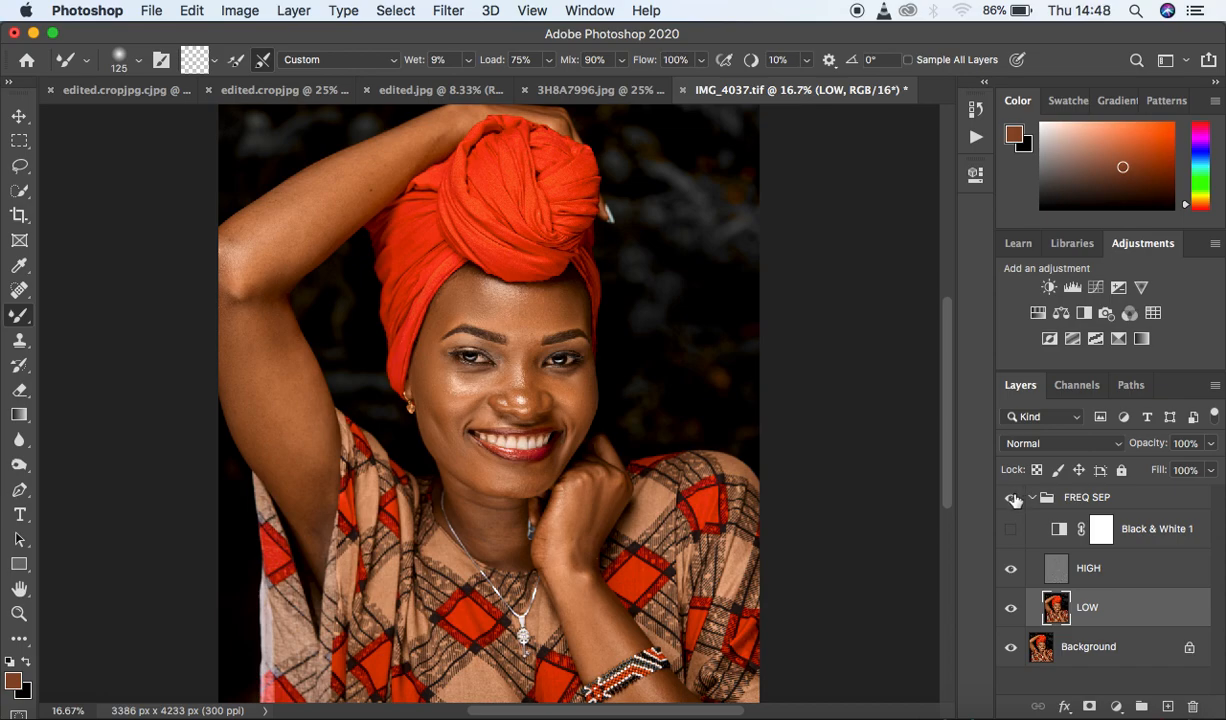
pyautogui.click(1012, 497)
pyautogui.click(1012, 497)
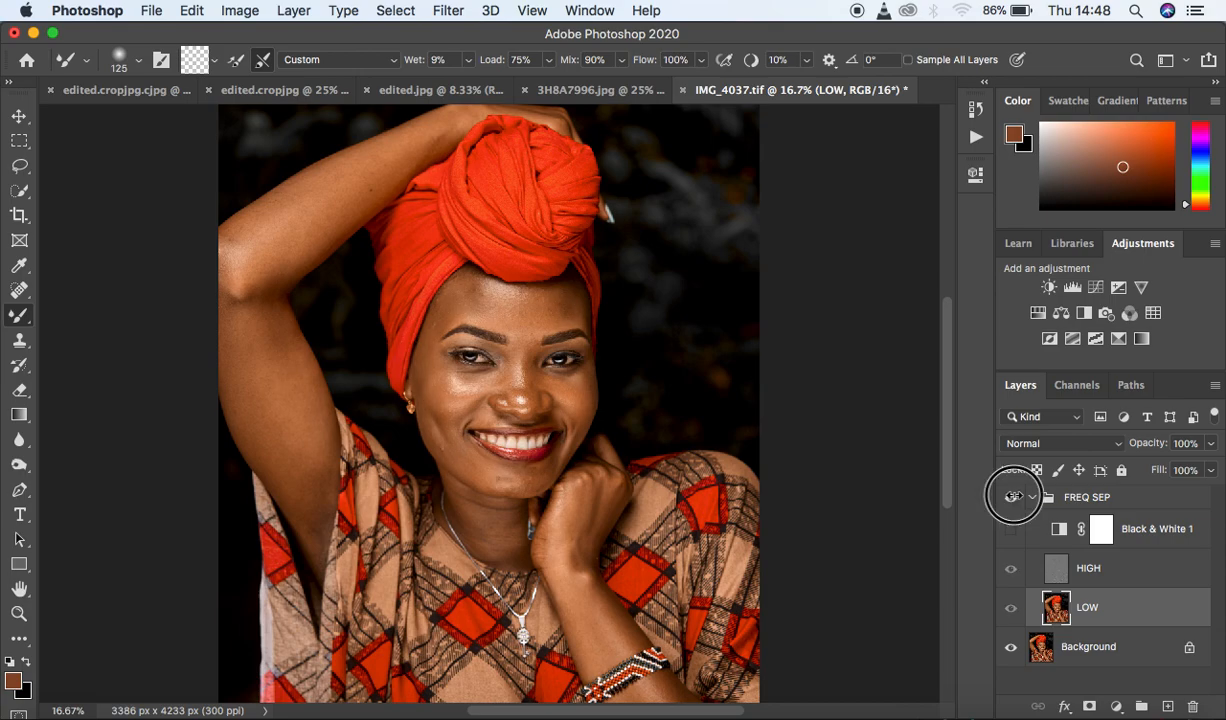
pyautogui.click(1012, 497)
pyautogui.click(1012, 497)
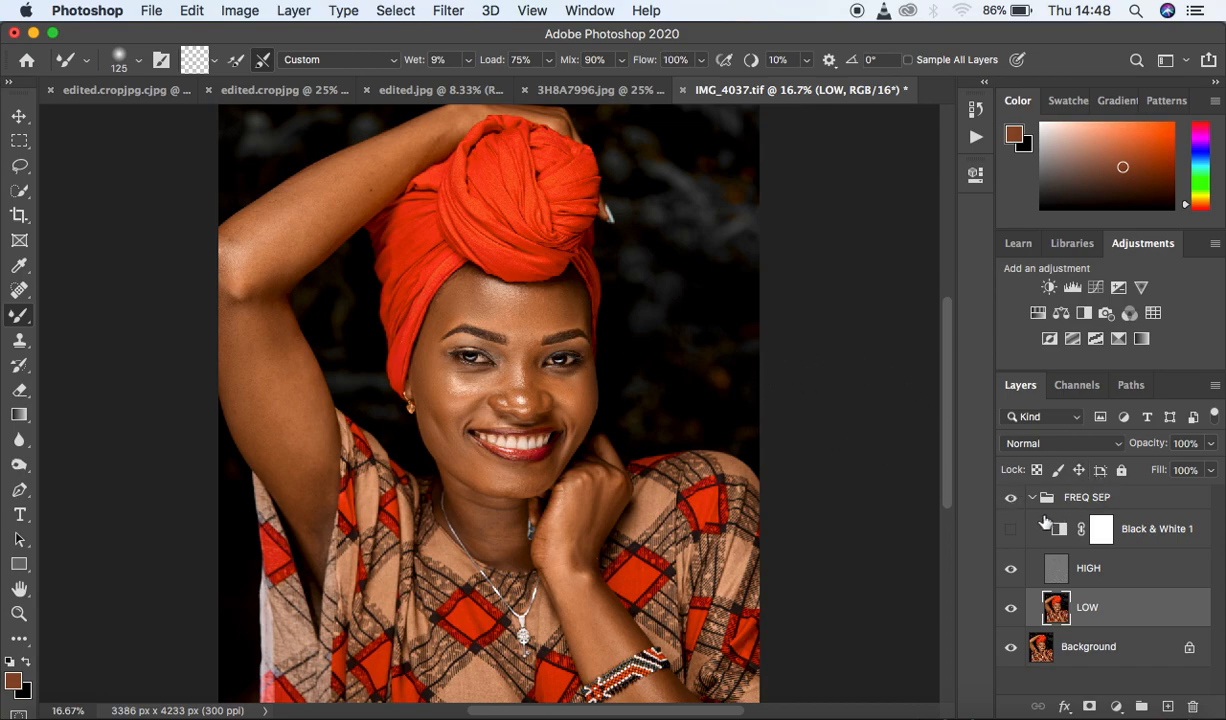
pyautogui.click(1012, 529)
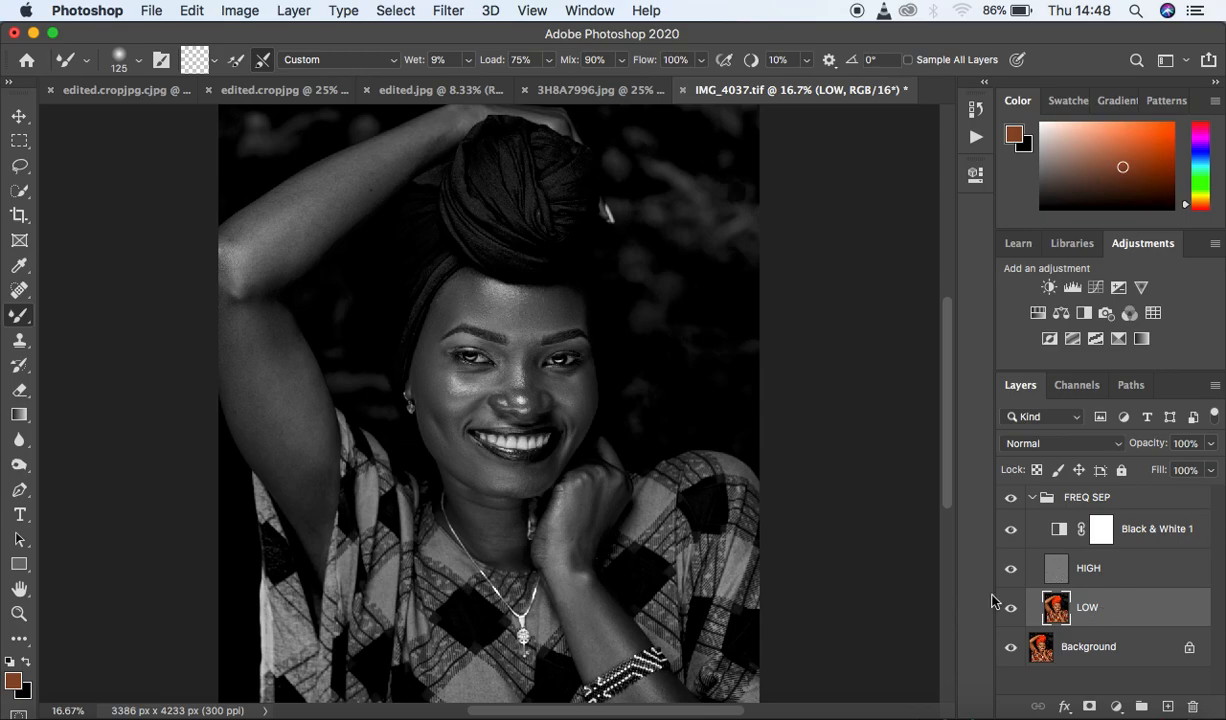
# Blend the cheek nearest the hand, the chin and the side of the nose on the LOW layer with the Mixer Brush
pyautogui.press('super+equal')
pyautogui.press('super+equal')
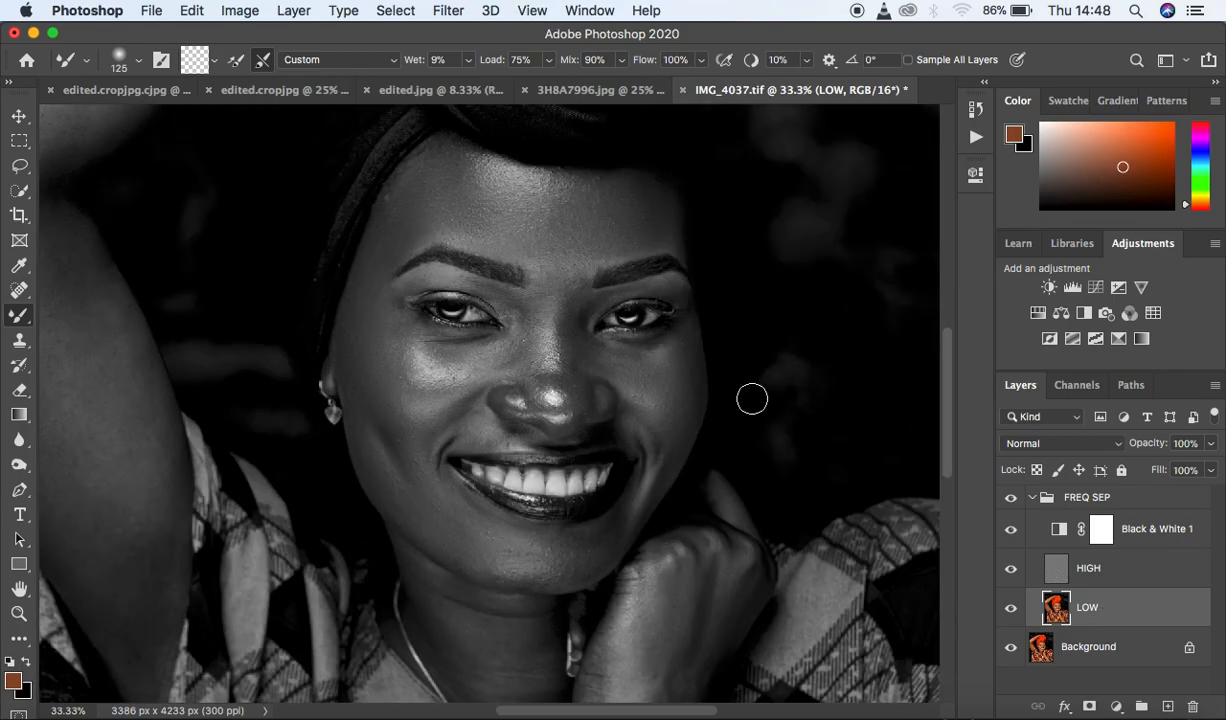
pyautogui.moveTo(681, 353)
pyautogui.mouseDown()
pyautogui.moveTo(682, 396)
pyautogui.moveTo(686, 351)
pyautogui.moveTo(670, 446)
pyautogui.mouseUp()
pyautogui.moveTo(583, 552)
pyautogui.mouseDown()
pyautogui.moveTo(575, 558)
pyautogui.moveTo(613, 534)
pyautogui.moveTo(564, 550)
pyautogui.moveTo(545, 542)
pyautogui.moveTo(597, 537)
pyautogui.moveTo(633, 506)
pyautogui.moveTo(558, 597)
pyautogui.moveTo(602, 567)
pyautogui.moveTo(539, 578)
pyautogui.moveTo(552, 556)
pyautogui.moveTo(541, 537)
pyautogui.mouseUp()
pyautogui.moveTo(573, 329)
pyautogui.mouseDown()
pyautogui.moveTo(561, 361)
pyautogui.moveTo(566, 328)
pyautogui.moveTo(575, 397)
pyautogui.moveTo(569, 331)
pyautogui.moveTo(588, 400)
pyautogui.moveTo(575, 326)
pyautogui.moveTo(570, 357)
pyautogui.mouseUp()
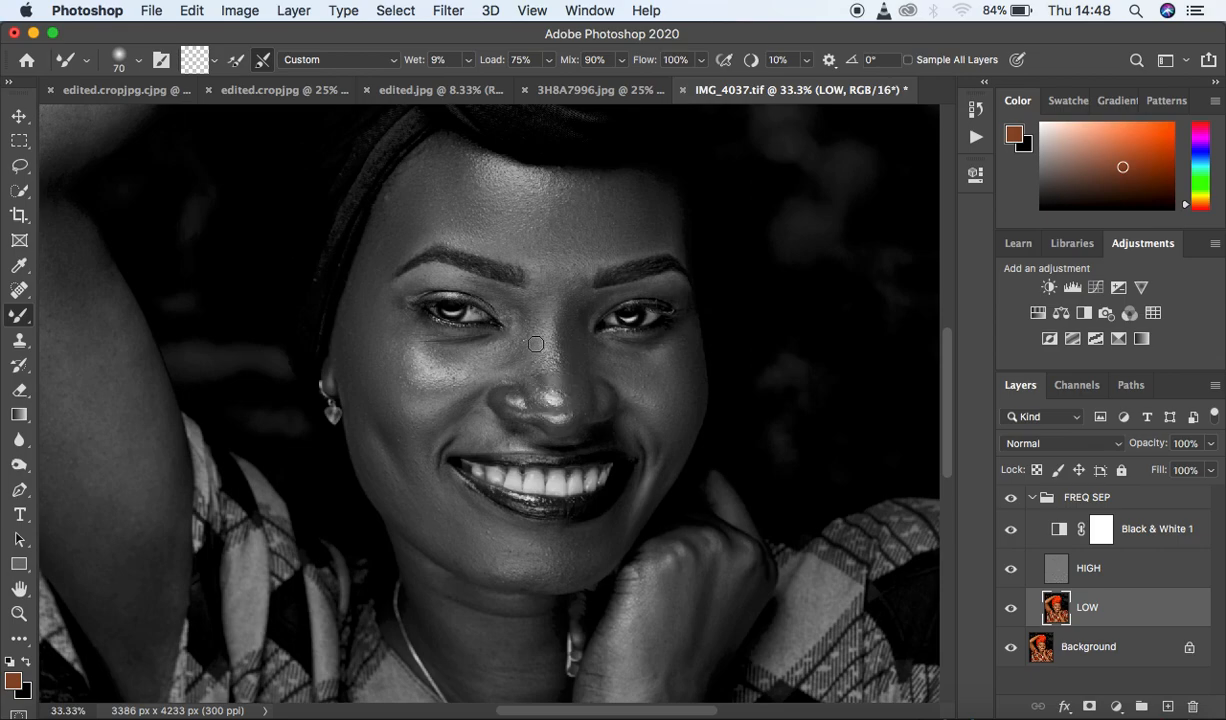
# Blend around the nose, upper lip and smile line with the Mixer Brush at size 70, and under the eye at size 90
pyautogui.moveTo(537, 385)
pyautogui.mouseDown()
pyautogui.moveTo(539, 335)
pyautogui.moveTo(535, 388)
pyautogui.moveTo(532, 336)
pyautogui.moveTo(525, 383)
pyautogui.moveTo(526, 319)
pyautogui.moveTo(521, 346)
pyautogui.moveTo(493, 353)
pyautogui.moveTo(516, 392)
pyautogui.moveTo(498, 394)
pyautogui.moveTo(547, 410)
pyautogui.moveTo(498, 405)
pyautogui.moveTo(504, 380)
pyautogui.moveTo(462, 435)
pyautogui.mouseUp()
pyautogui.moveTo(513, 438)
pyautogui.mouseDown()
pyautogui.moveTo(476, 440)
pyautogui.moveTo(519, 439)
pyautogui.moveTo(465, 426)
pyautogui.moveTo(461, 441)
pyautogui.moveTo(509, 440)
pyautogui.mouseUp()
pyautogui.moveTo(628, 428); pyautogui.dragTo(631, 415)
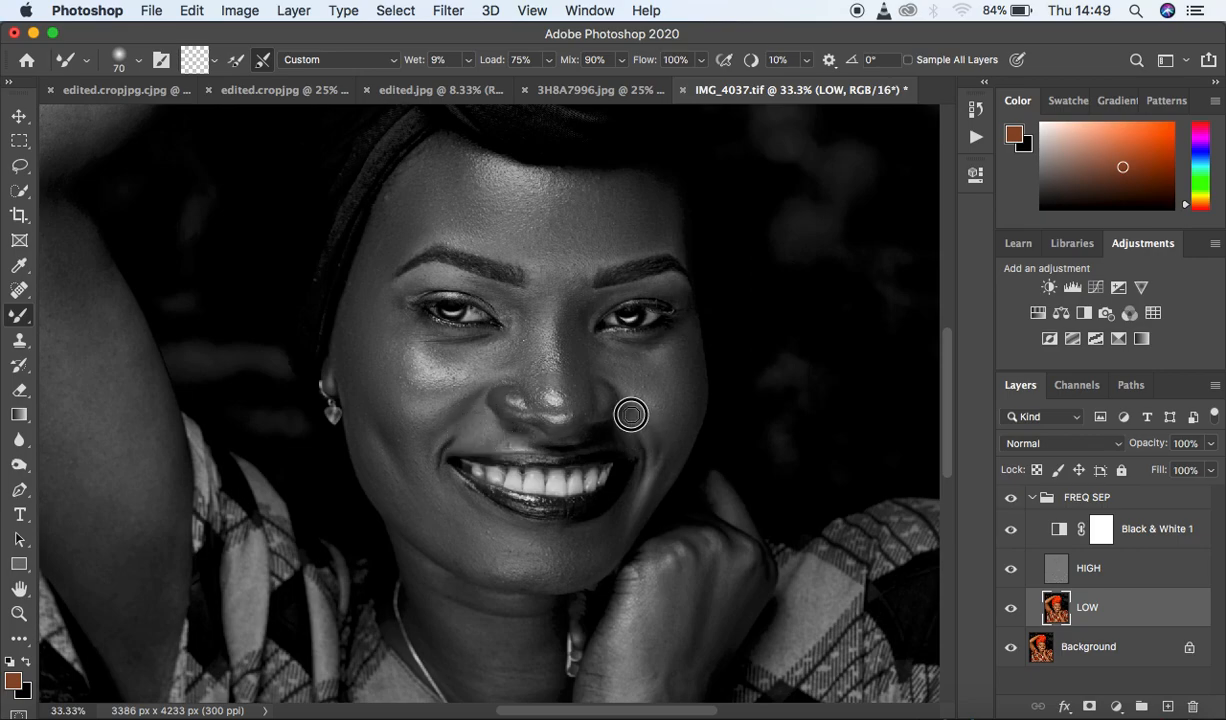
pyautogui.moveTo(605, 356); pyautogui.dragTo(678, 344)
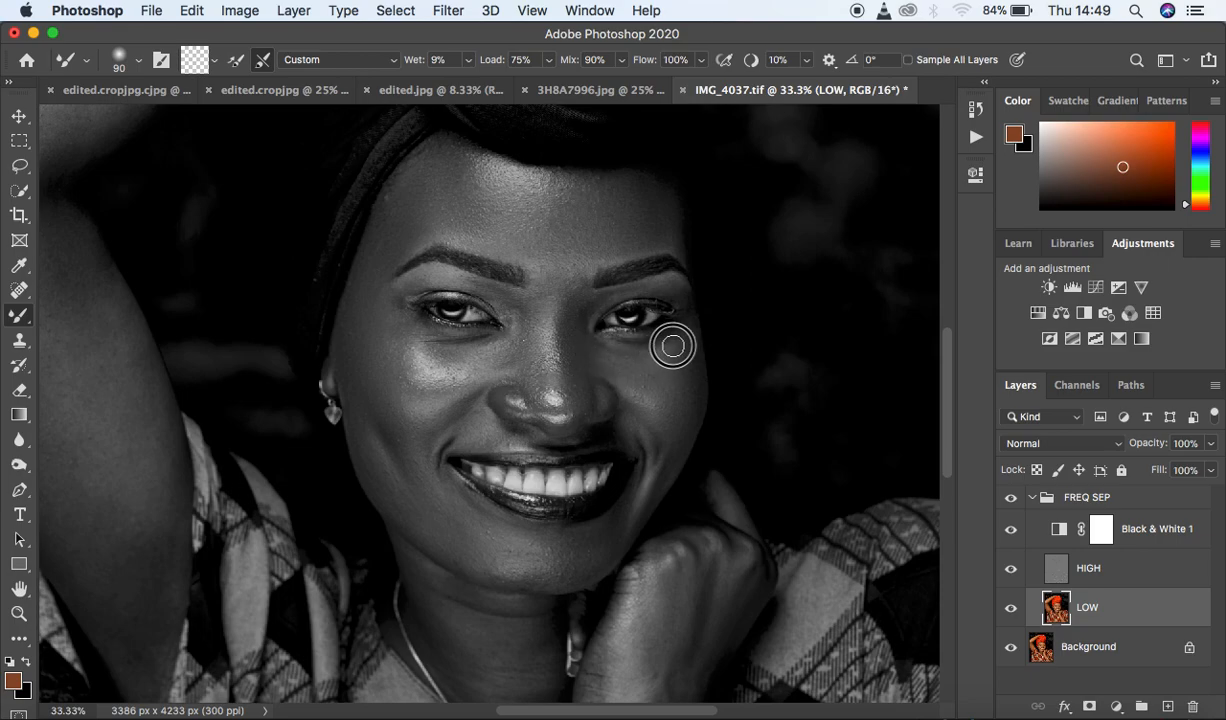
# Blend the skin beside the mouth and over the cheek nearest the hand with the Mixer Brush, starting at size 60
pyautogui.press('super+equal')
pyautogui.press('super+equal')
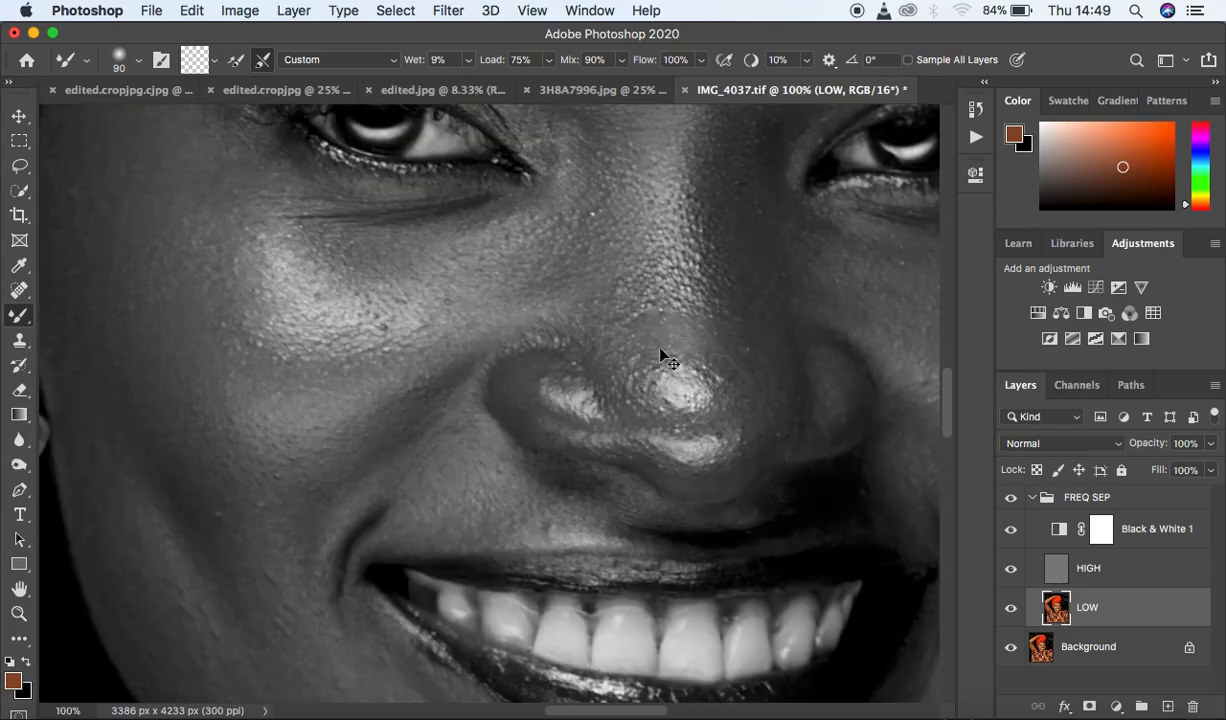
pyautogui.press('super+minus')
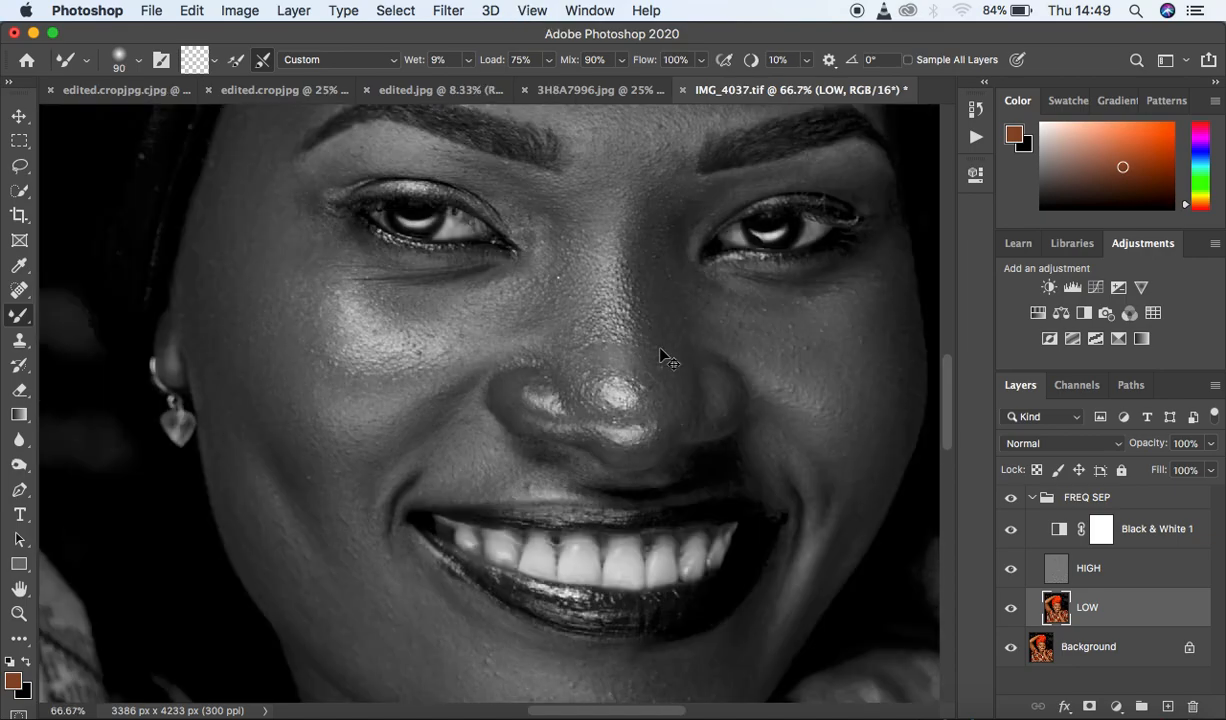
pyautogui.press('super+minus')
pyautogui.press('super+minus')
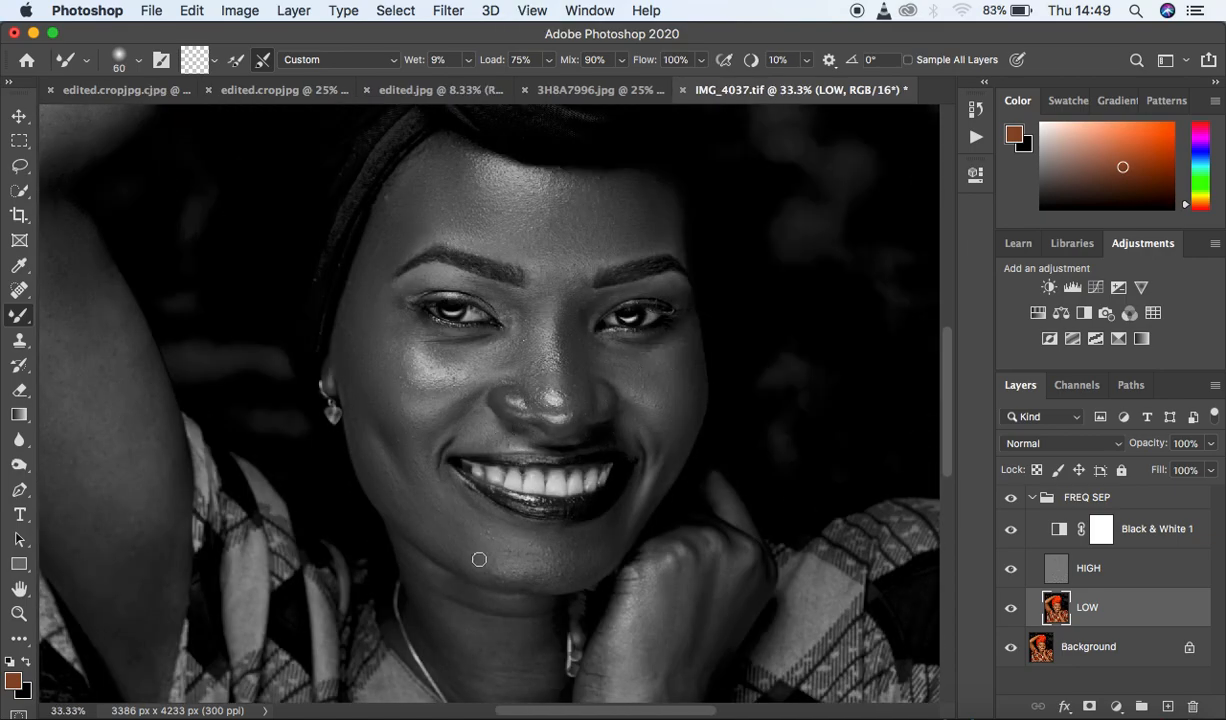
pyautogui.moveTo(598, 515); pyautogui.dragTo(630, 510)
pyautogui.moveTo(673, 455); pyautogui.dragTo(658, 484)
pyautogui.moveTo(634, 428); pyautogui.dragTo(649, 432)
pyautogui.moveTo(675, 420); pyautogui.dragTo(688, 389)
# Blend the cheek on the earring side, its smile line, the chin, between the brows and the forehead with the Mixer Brush
pyautogui.moveTo(408, 386)
pyautogui.mouseDown()
pyautogui.moveTo(401, 336)
pyautogui.moveTo(391, 338)
pyautogui.moveTo(389, 357)
pyautogui.moveTo(421, 365)
pyautogui.moveTo(454, 366)
pyautogui.moveTo(428, 357)
pyautogui.moveTo(467, 343)
pyautogui.moveTo(421, 325)
pyautogui.moveTo(400, 333)
pyautogui.moveTo(404, 377)
pyautogui.moveTo(425, 391)
pyautogui.moveTo(497, 365)
pyautogui.moveTo(530, 328)
pyautogui.moveTo(530, 363)
pyautogui.mouseUp()
pyautogui.moveTo(476, 428); pyautogui.dragTo(437, 478)
pyautogui.moveTo(481, 552)
pyautogui.mouseDown()
pyautogui.moveTo(509, 558)
pyautogui.moveTo(495, 569)
pyautogui.moveTo(578, 551)
pyautogui.moveTo(563, 521)
pyautogui.mouseUp()
pyautogui.moveTo(571, 302)
pyautogui.mouseDown()
pyautogui.moveTo(569, 290)
pyautogui.moveTo(572, 317)
pyautogui.moveTo(576, 272)
pyautogui.mouseUp()
pyautogui.moveTo(426, 203); pyautogui.dragTo(417, 188)
# Compare the whole portrait in colour with the FREQ SEP group off and on, restoring the Black & White helper at the end
pyautogui.scroll(-4, 413, 197)
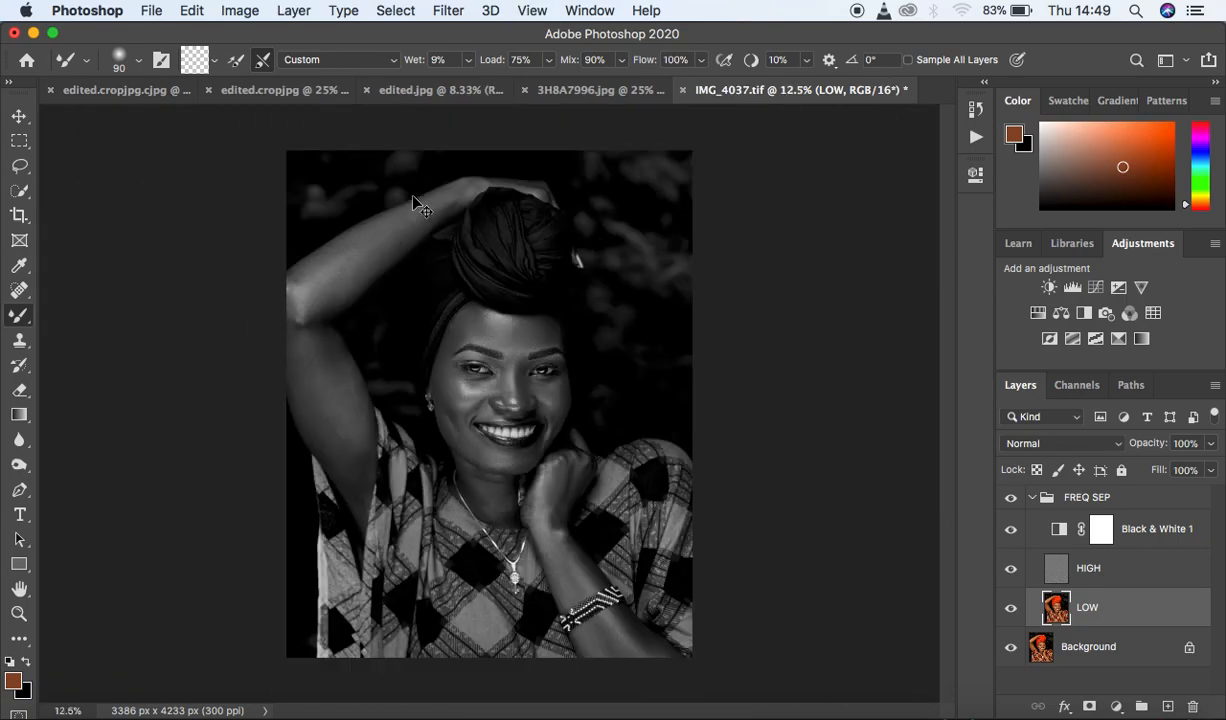
pyautogui.scroll(1, 418, 203)
pyautogui.click(1011, 529)
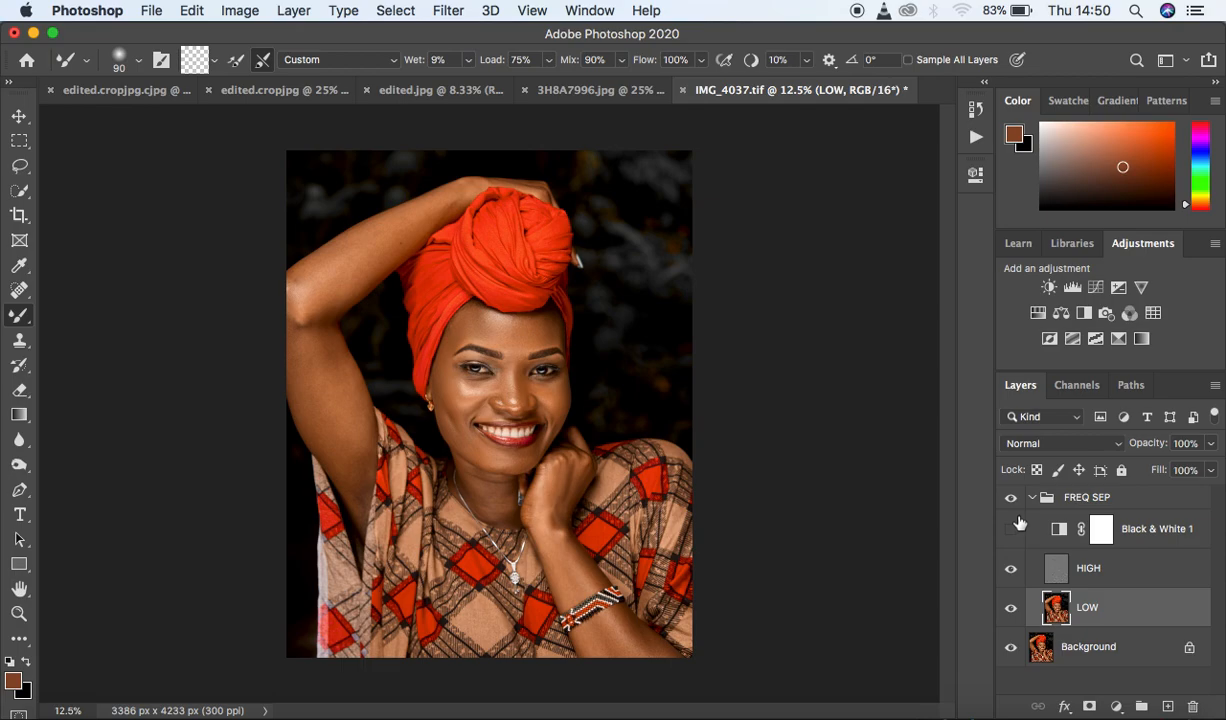
pyautogui.click(1013, 500)
pyautogui.click(1013, 499)
pyautogui.click(1013, 499)
pyautogui.click(1013, 499)
pyautogui.click(1010, 529)
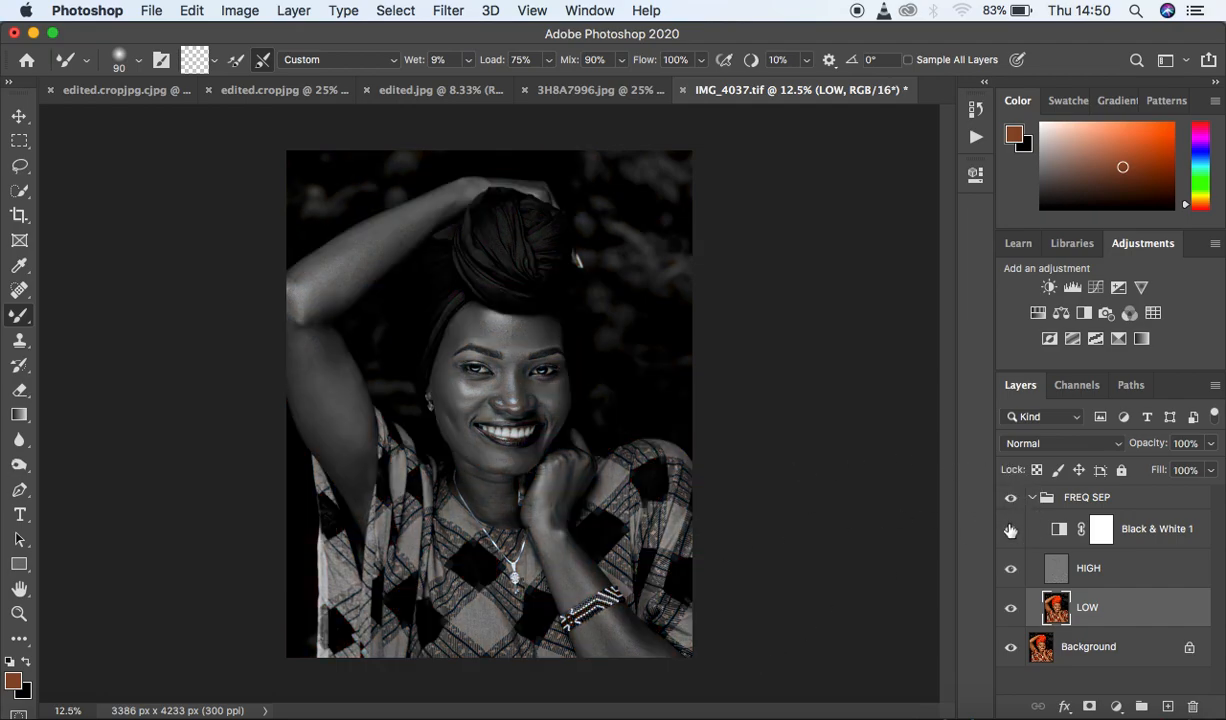
# Blend the skin on the neck above the necklace on the LOW layer with the Mixer Brush
pyautogui.press('super+plus')
pyautogui.press('super+plus')
pyautogui.press('super+plus')
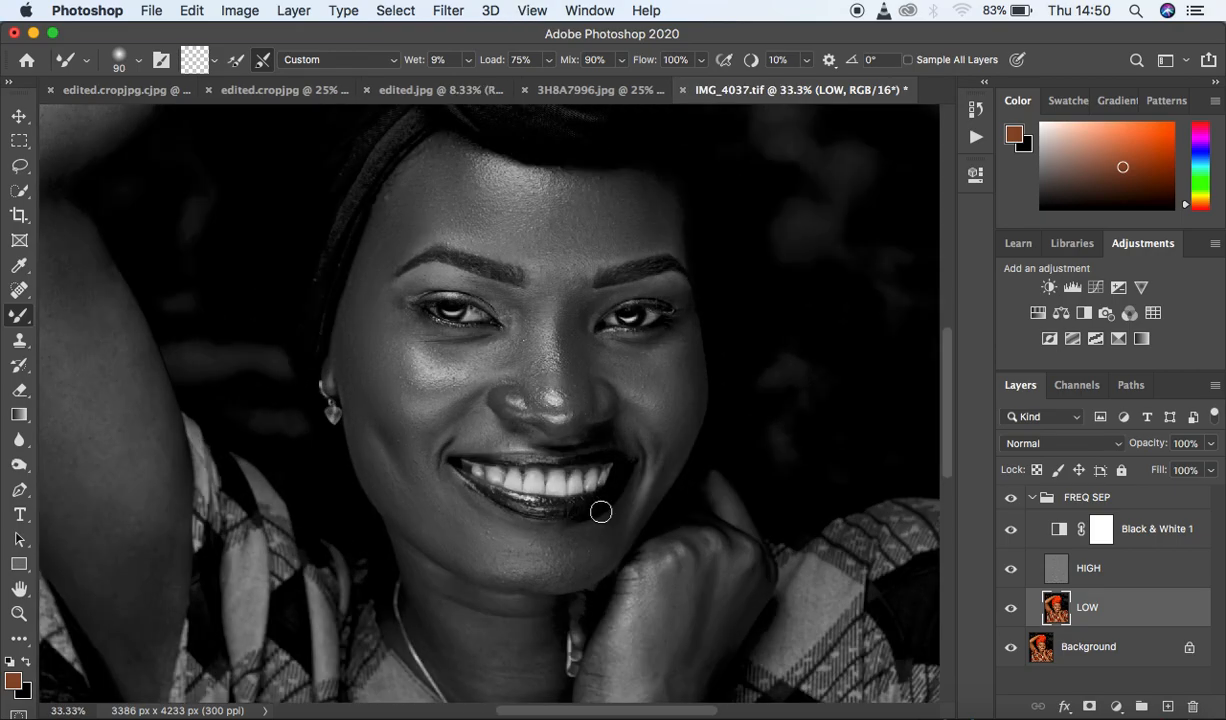
pyautogui.moveTo(613, 512); pyautogui.dragTo(599, 309)
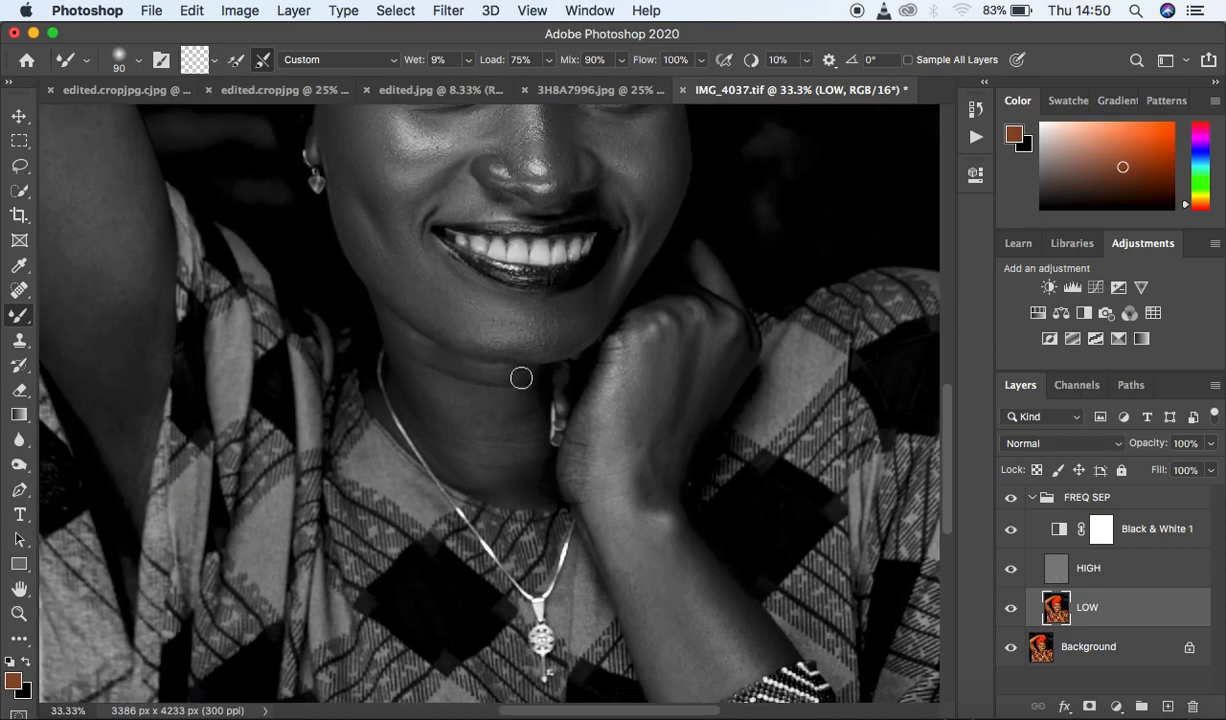
pyautogui.moveTo(448, 382)
pyautogui.mouseDown()
pyautogui.moveTo(482, 445)
pyautogui.moveTo(510, 395)
pyautogui.moveTo(508, 418)
pyautogui.moveTo(485, 432)
pyautogui.moveTo(428, 383)
pyautogui.moveTo(436, 417)
pyautogui.moveTo(424, 364)
pyautogui.moveTo(399, 340)
pyautogui.moveTo(443, 399)
pyautogui.moveTo(445, 388)
pyautogui.moveTo(523, 446)
pyautogui.moveTo(524, 414)
pyautogui.moveTo(528, 466)
pyautogui.moveTo(504, 485)
pyautogui.moveTo(489, 472)
pyautogui.moveTo(455, 378)
pyautogui.moveTo(484, 377)
pyautogui.moveTo(438, 395)
pyautogui.moveTo(426, 371)
pyautogui.moveTo(424, 406)
pyautogui.moveTo(452, 446)
pyautogui.mouseUp()
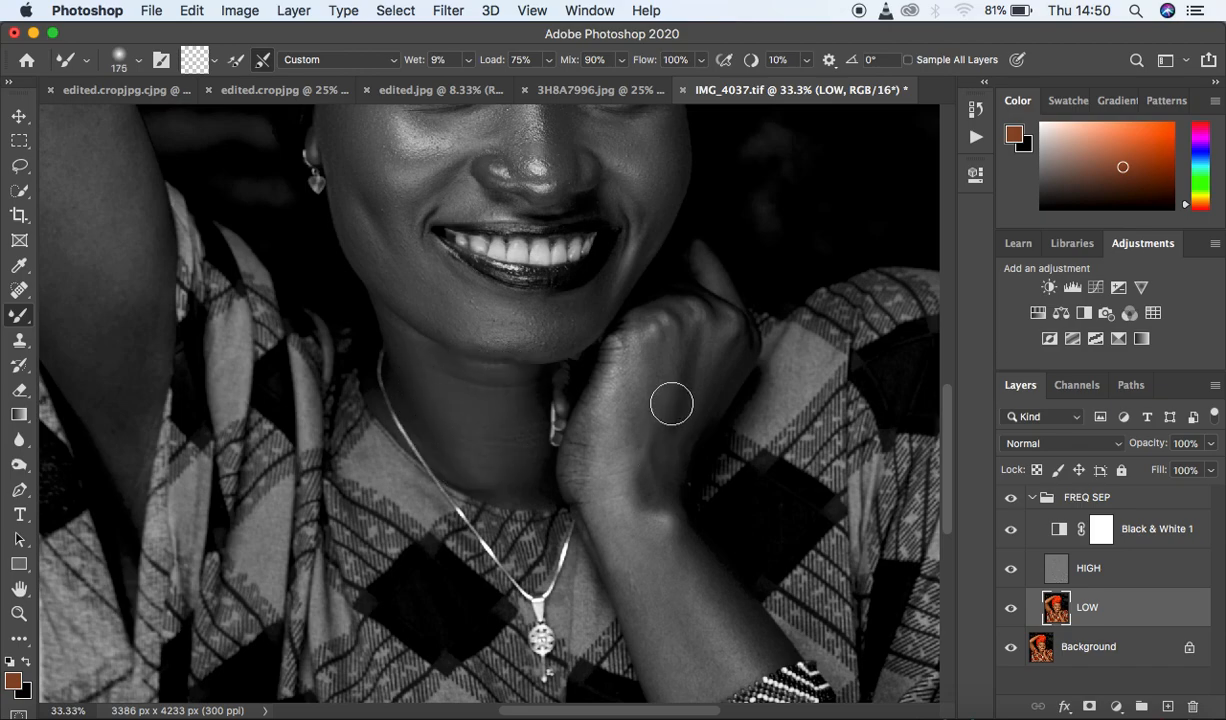
# Blend the back of the hand, wrist and fingers under the chin with the Mixer Brush at sizes 175 and 125
pyautogui.moveTo(629, 494)
pyautogui.mouseDown()
pyautogui.moveTo(679, 624)
pyautogui.moveTo(624, 547)
pyautogui.moveTo(700, 680)
pyautogui.moveTo(717, 635)
pyautogui.moveTo(692, 583)
pyautogui.moveTo(709, 597)
pyautogui.moveTo(698, 662)
pyautogui.moveTo(638, 583)
pyautogui.moveTo(597, 471)
pyautogui.moveTo(583, 460)
pyautogui.moveTo(583, 470)
pyautogui.moveTo(630, 350)
pyautogui.moveTo(616, 424)
pyautogui.moveTo(630, 390)
pyautogui.mouseUp()
pyautogui.moveTo(685, 355)
pyautogui.mouseDown()
pyautogui.moveTo(653, 476)
pyautogui.moveTo(662, 487)
pyautogui.moveTo(644, 480)
pyautogui.moveTo(713, 346)
pyautogui.moveTo(668, 424)
pyautogui.moveTo(643, 527)
pyautogui.moveTo(634, 481)
pyautogui.mouseUp()
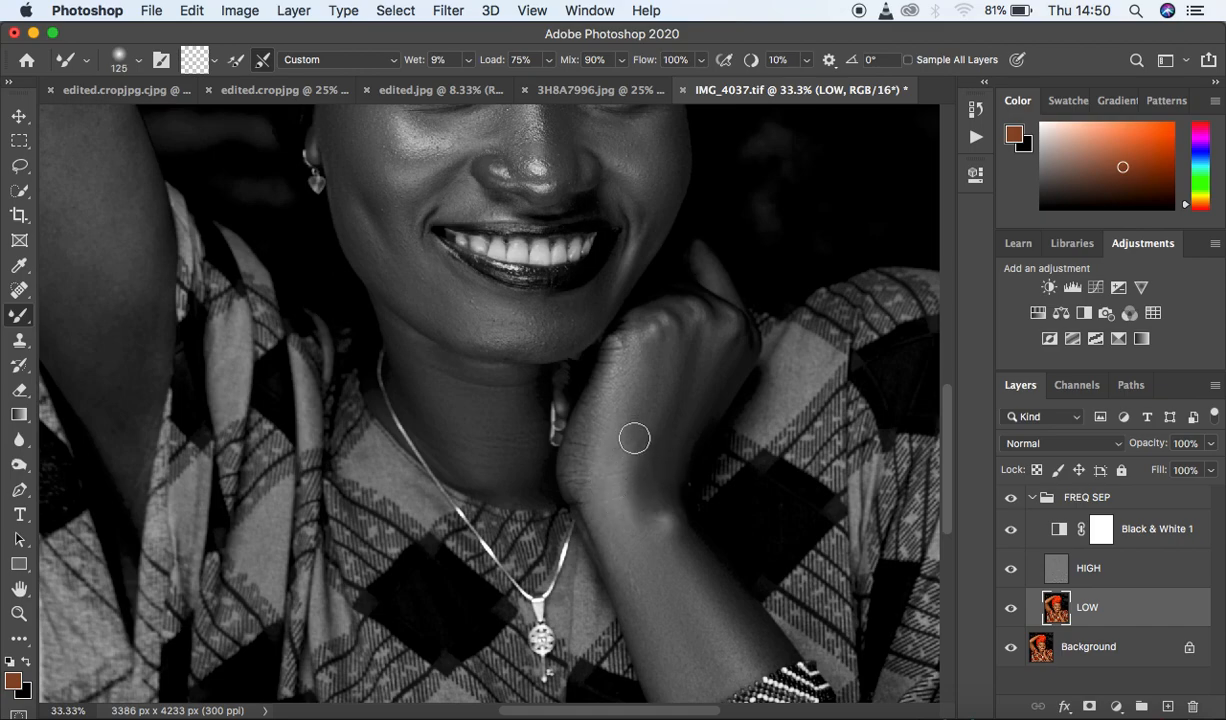
pyautogui.moveTo(589, 437)
pyautogui.mouseDown()
pyautogui.moveTo(619, 362)
pyautogui.moveTo(673, 321)
pyautogui.moveTo(707, 322)
pyautogui.mouseUp()
pyautogui.moveTo(706, 260)
pyautogui.mouseDown()
pyautogui.moveTo(725, 320)
pyautogui.moveTo(709, 402)
pyautogui.moveTo(697, 349)
pyautogui.moveTo(722, 350)
pyautogui.moveTo(651, 501)
pyautogui.moveTo(740, 630)
pyautogui.moveTo(722, 664)
pyautogui.mouseUp()
# Blend the forearm on both sides of the beaded bracelet with the Mixer Brush at size 200
pyautogui.moveTo(950, 477); pyautogui.dragTo(952, 517)
pyautogui.moveTo(651, 486)
pyautogui.mouseDown()
pyautogui.moveTo(635, 416)
pyautogui.moveTo(648, 455)
pyautogui.mouseUp()
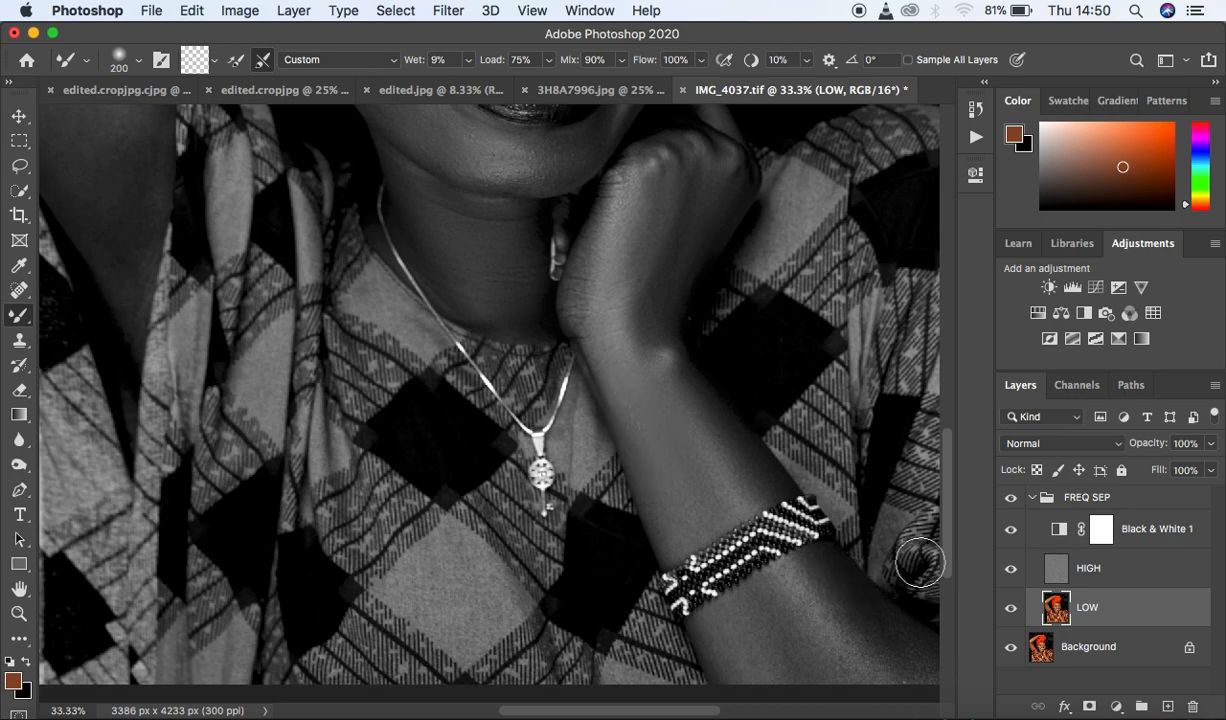
pyautogui.moveTo(942, 548); pyautogui.dragTo(947, 574)
pyautogui.moveTo(772, 556)
pyautogui.mouseDown()
pyautogui.moveTo(797, 598)
pyautogui.moveTo(761, 575)
pyautogui.moveTo(775, 539)
pyautogui.moveTo(816, 532)
pyautogui.moveTo(879, 566)
pyautogui.moveTo(870, 520)
pyautogui.moveTo(834, 518)
pyautogui.mouseUp()
pyautogui.moveTo(724, 508)
pyautogui.mouseDown()
pyautogui.moveTo(744, 534)
pyautogui.moveTo(744, 591)
pyautogui.moveTo(747, 547)
pyautogui.moveTo(780, 508)
pyautogui.moveTo(854, 597)
pyautogui.moveTo(881, 561)
pyautogui.moveTo(933, 590)
pyautogui.moveTo(885, 553)
pyautogui.mouseUp()
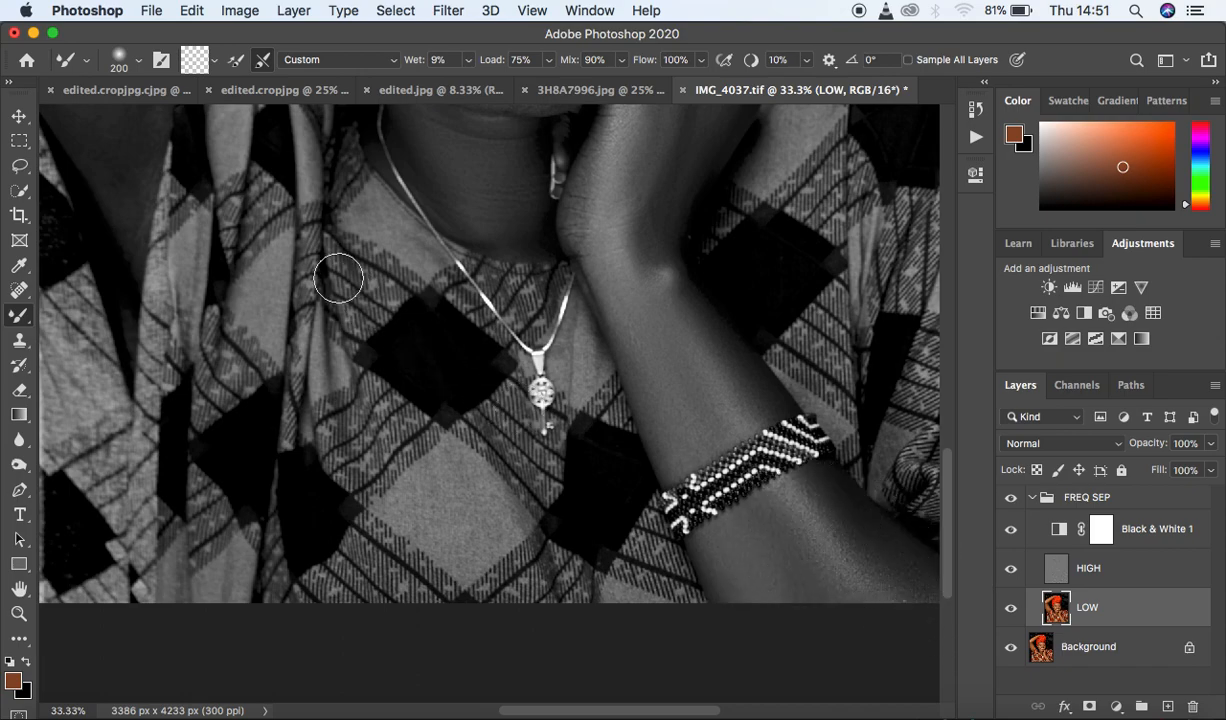
# Blend the raised arm from forearm over the elbow to the upper arm with the Mixer Brush at sizes 400 and 300
pyautogui.moveTo(334, 276); pyautogui.dragTo(465, 424)
pyautogui.press('super+minus')
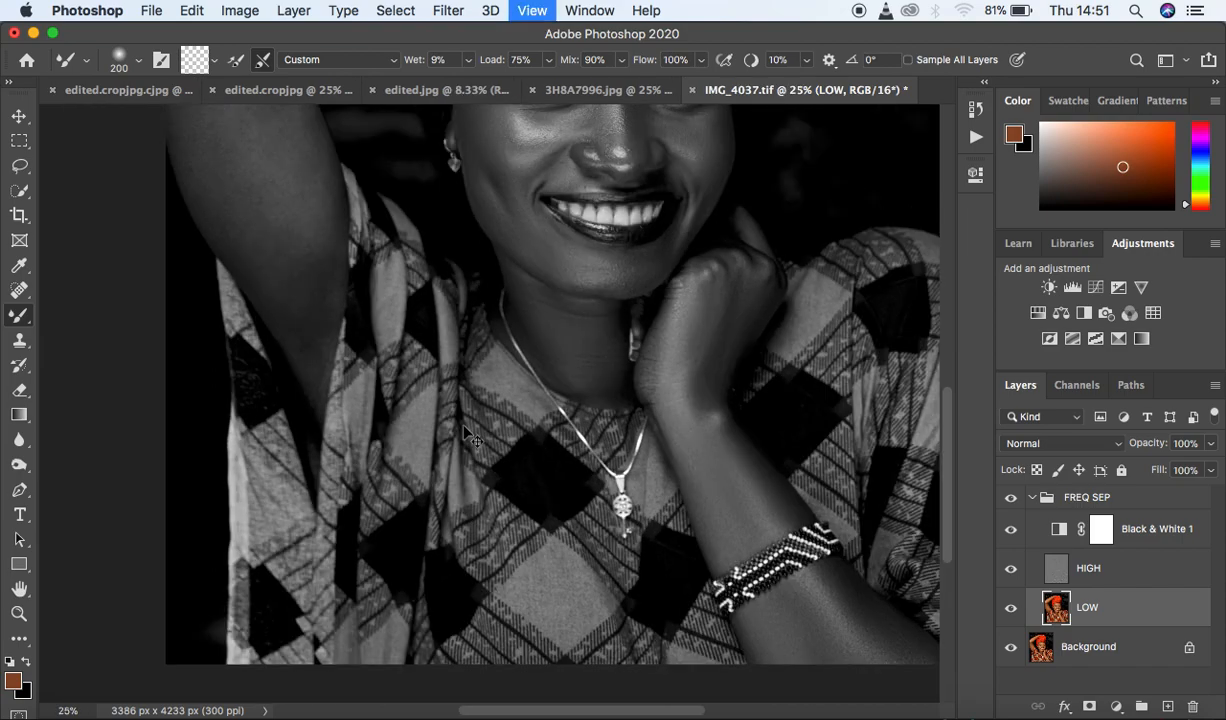
pyautogui.press('super+minus')
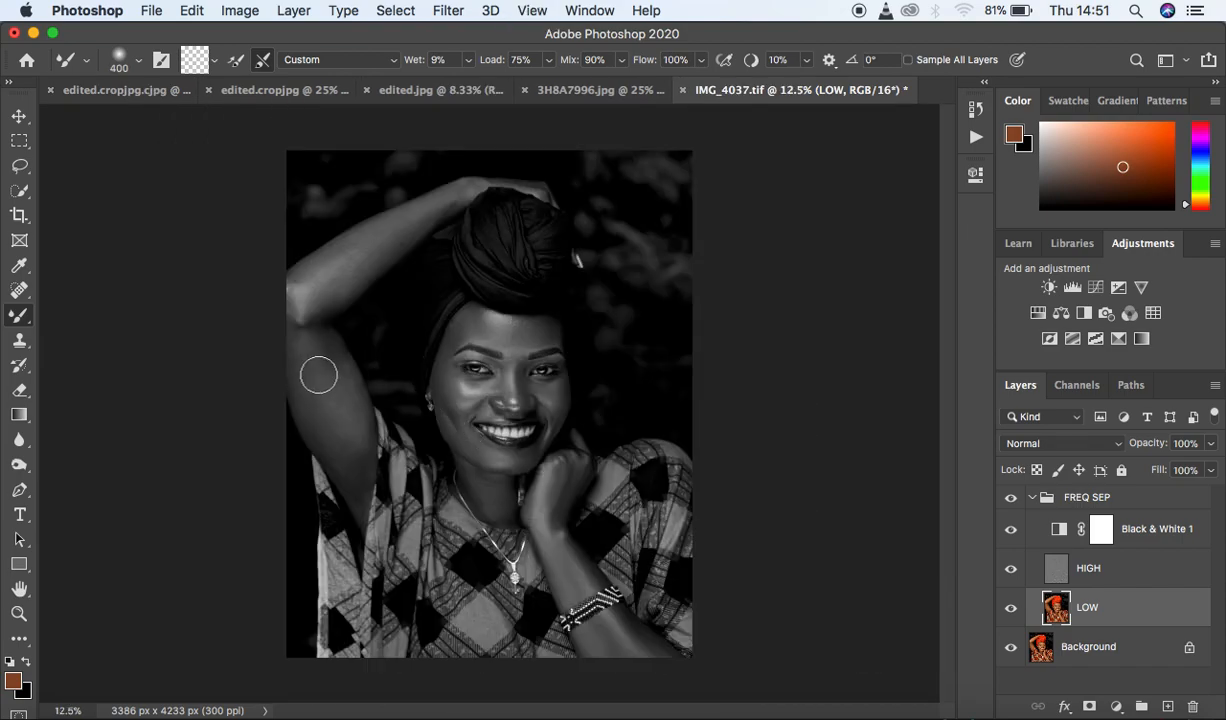
pyautogui.moveTo(305, 370)
pyautogui.mouseDown()
pyautogui.moveTo(333, 444)
pyautogui.moveTo(308, 404)
pyautogui.moveTo(356, 483)
pyautogui.mouseUp()
pyautogui.moveTo(314, 355)
pyautogui.mouseDown()
pyautogui.moveTo(331, 353)
pyautogui.moveTo(339, 381)
pyautogui.moveTo(321, 381)
pyautogui.moveTo(293, 323)
pyautogui.moveTo(309, 405)
pyautogui.moveTo(350, 476)
pyautogui.moveTo(339, 419)
pyautogui.moveTo(349, 486)
pyautogui.moveTo(320, 421)
pyautogui.moveTo(324, 431)
pyautogui.mouseUp()
pyautogui.moveTo(316, 285)
pyautogui.mouseDown()
pyautogui.moveTo(362, 246)
pyautogui.moveTo(320, 270)
pyautogui.moveTo(418, 219)
pyautogui.moveTo(288, 335)
pyautogui.moveTo(303, 327)
pyautogui.moveTo(306, 338)
pyautogui.moveTo(313, 272)
pyautogui.moveTo(295, 284)
pyautogui.moveTo(329, 259)
pyautogui.moveTo(264, 306)
pyautogui.moveTo(281, 322)
pyautogui.moveTo(307, 313)
pyautogui.moveTo(291, 350)
pyautogui.moveTo(314, 381)
pyautogui.moveTo(300, 339)
pyautogui.moveTo(334, 365)
pyautogui.moveTo(349, 407)
pyautogui.moveTo(304, 390)
pyautogui.moveTo(345, 468)
pyautogui.mouseUp()
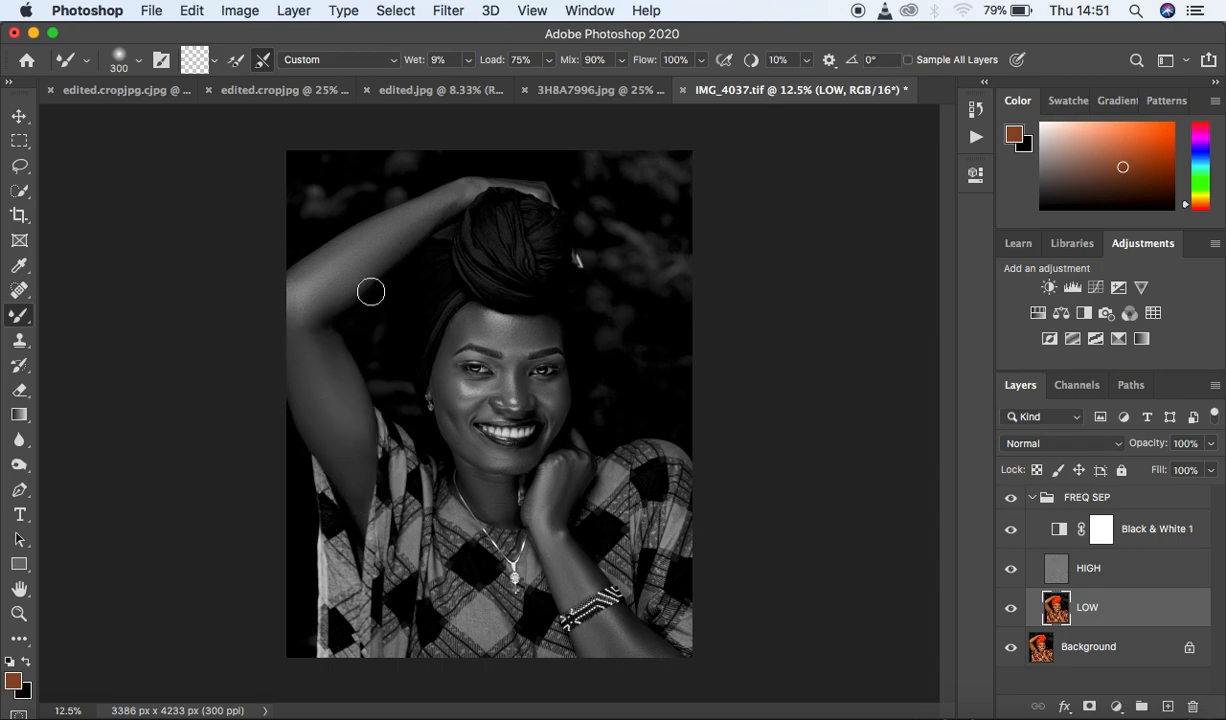
pyautogui.moveTo(389, 239)
pyautogui.mouseDown()
pyautogui.moveTo(468, 191)
pyautogui.moveTo(444, 198)
pyautogui.moveTo(305, 327)
pyautogui.moveTo(284, 292)
pyautogui.mouseUp()
pyautogui.moveTo(293, 363)
pyautogui.mouseDown()
pyautogui.moveTo(293, 375)
pyautogui.moveTo(309, 331)
pyautogui.moveTo(326, 369)
pyautogui.moveTo(294, 358)
pyautogui.moveTo(350, 456)
pyautogui.mouseUp()
# Hide the Black & White helper layer and toggle the FREQ SEP group to check the arm and face retouching in colour
pyautogui.press('super+minus')
pyautogui.press('super+plus')
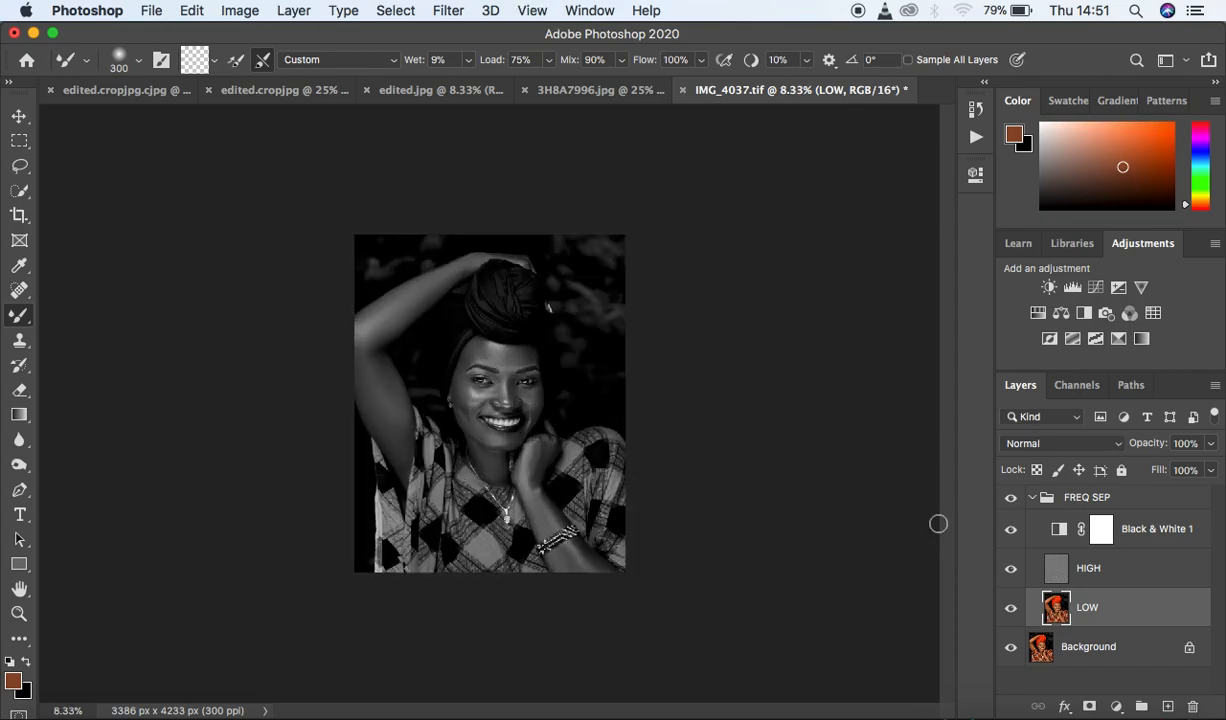
pyautogui.click(1013, 534)
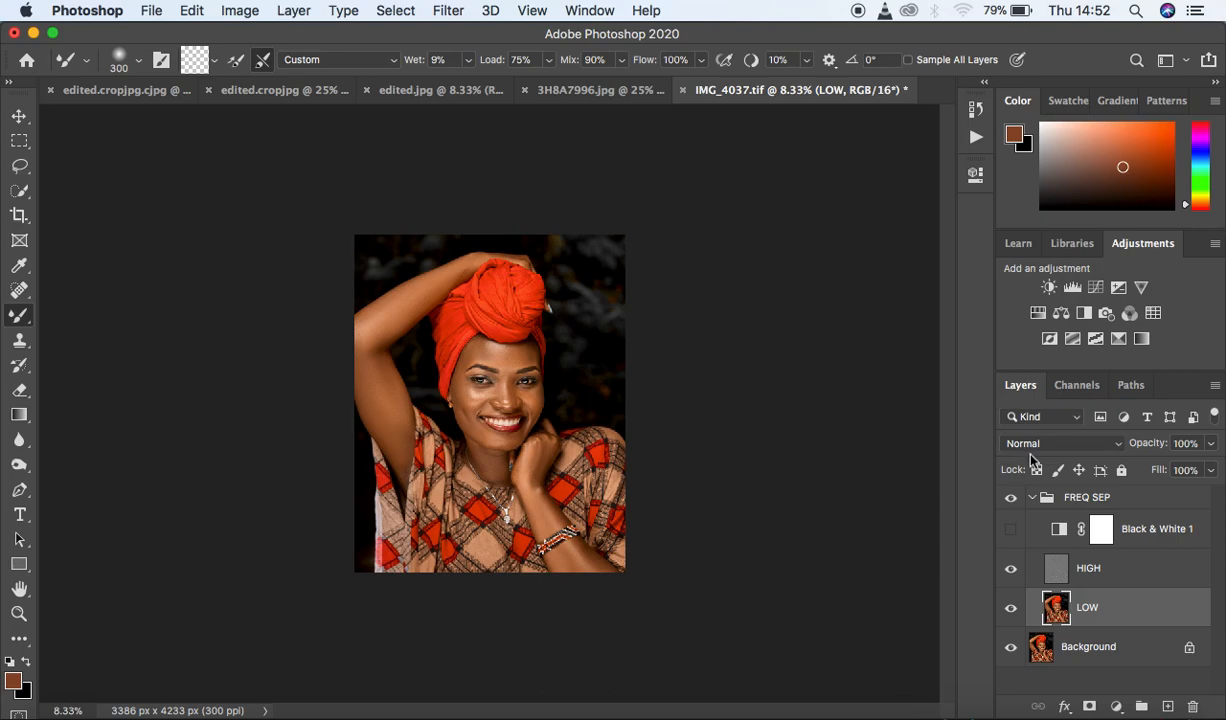
pyautogui.click(1011, 500)
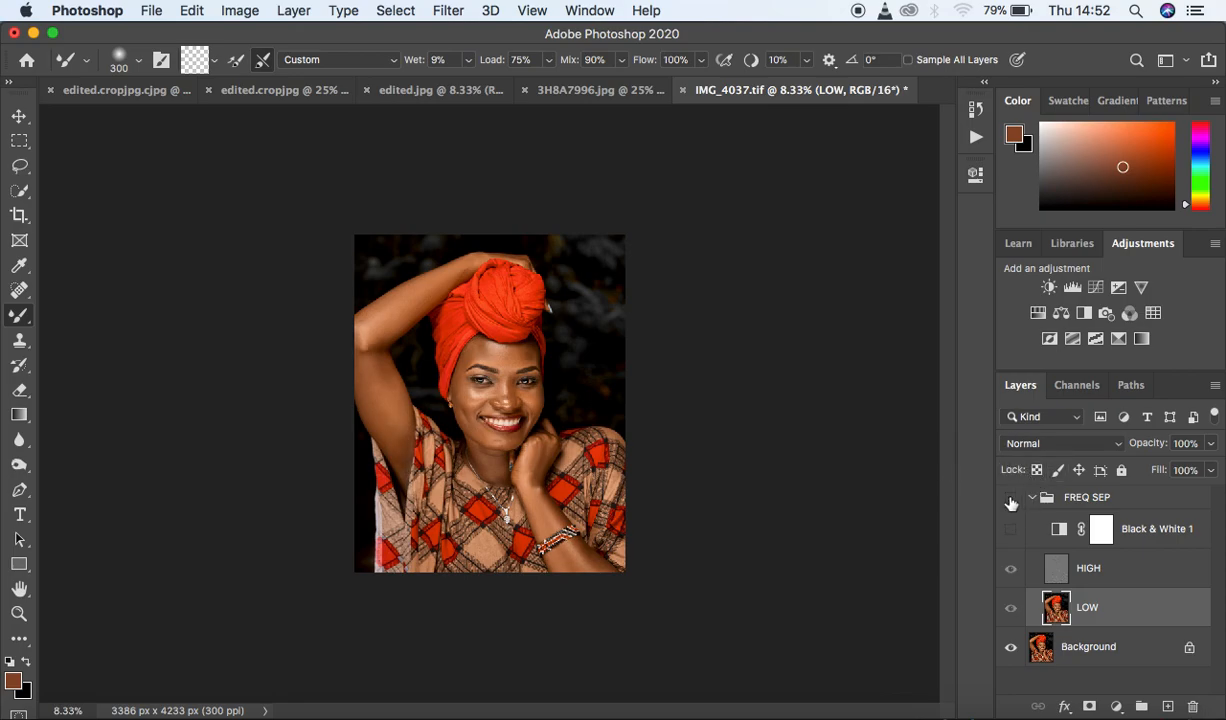
pyautogui.click(1011, 500)
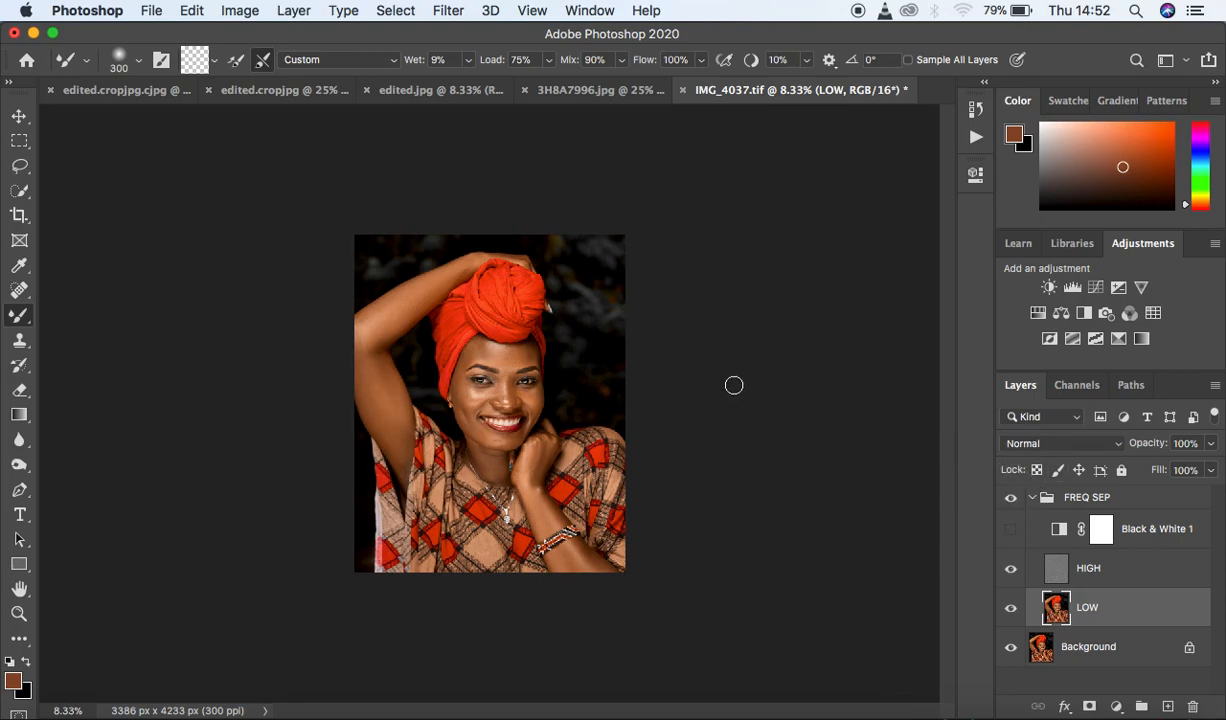
# Blend the upper arm near the sleeve and the hand behind the headwrap with the Mixer Brush at size 100
pyautogui.press('super+equal')
pyautogui.press('super+equal')
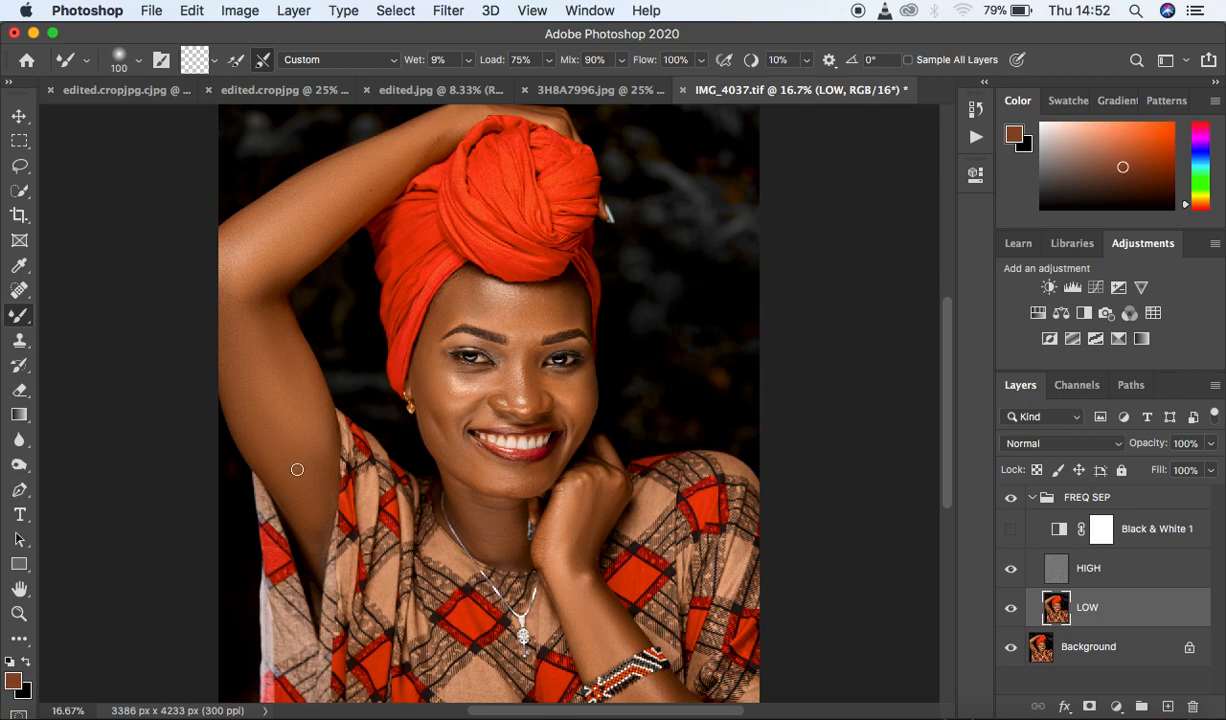
pyautogui.moveTo(312, 549)
pyautogui.mouseDown()
pyautogui.moveTo(317, 539)
pyautogui.moveTo(317, 558)
pyautogui.moveTo(307, 534)
pyautogui.mouseUp()
pyautogui.moveTo(651, 241); pyautogui.dragTo(654, 326)
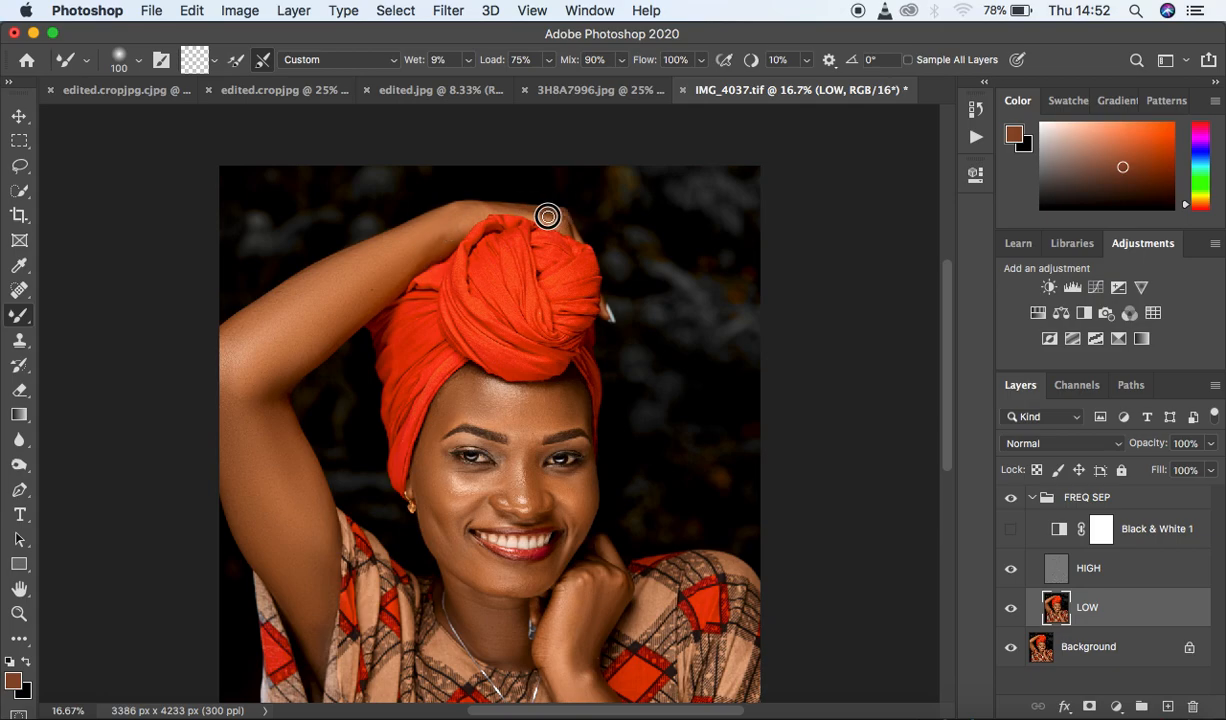
# Compare the full colour portrait with the FREQ SEP group hidden and shown
pyautogui.press('super+minus')
pyautogui.press('super+minus')
pyautogui.press('super+plus')
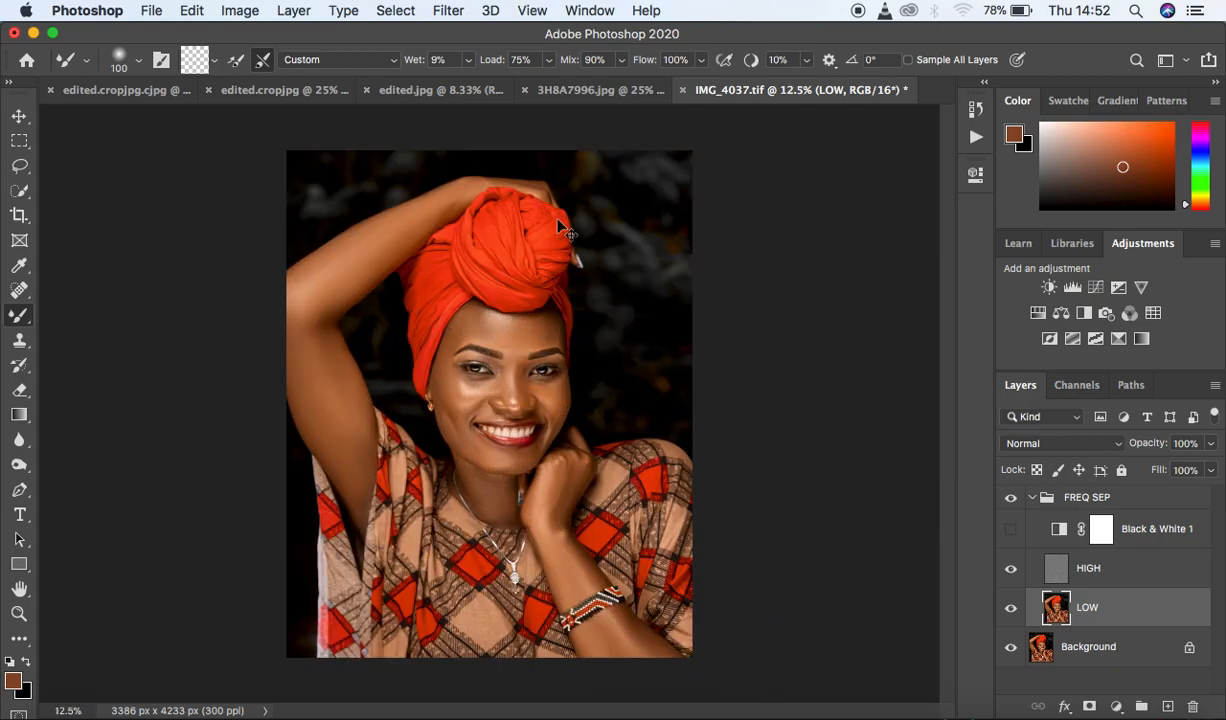
pyautogui.click(1010, 500)
pyautogui.click(1010, 502)
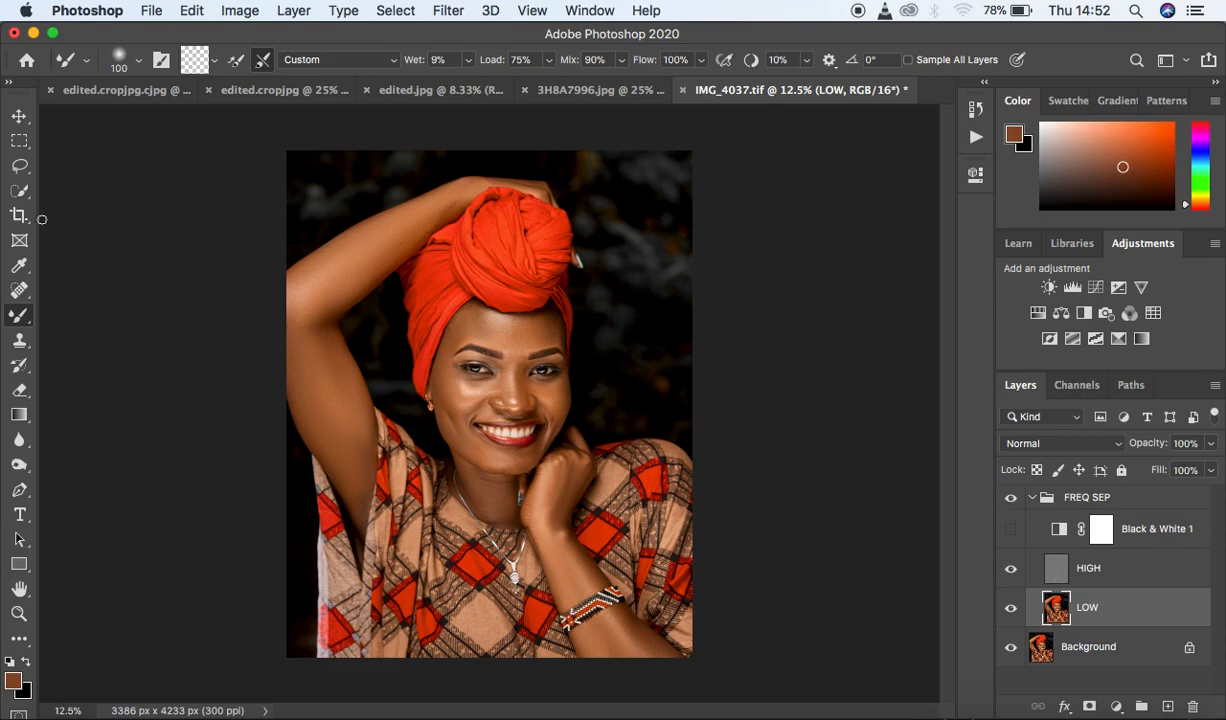
# Delete the Black & White 1 adjustment layer and select the LOW layer, with the Lasso tool active
pyautogui.click(18, 168)
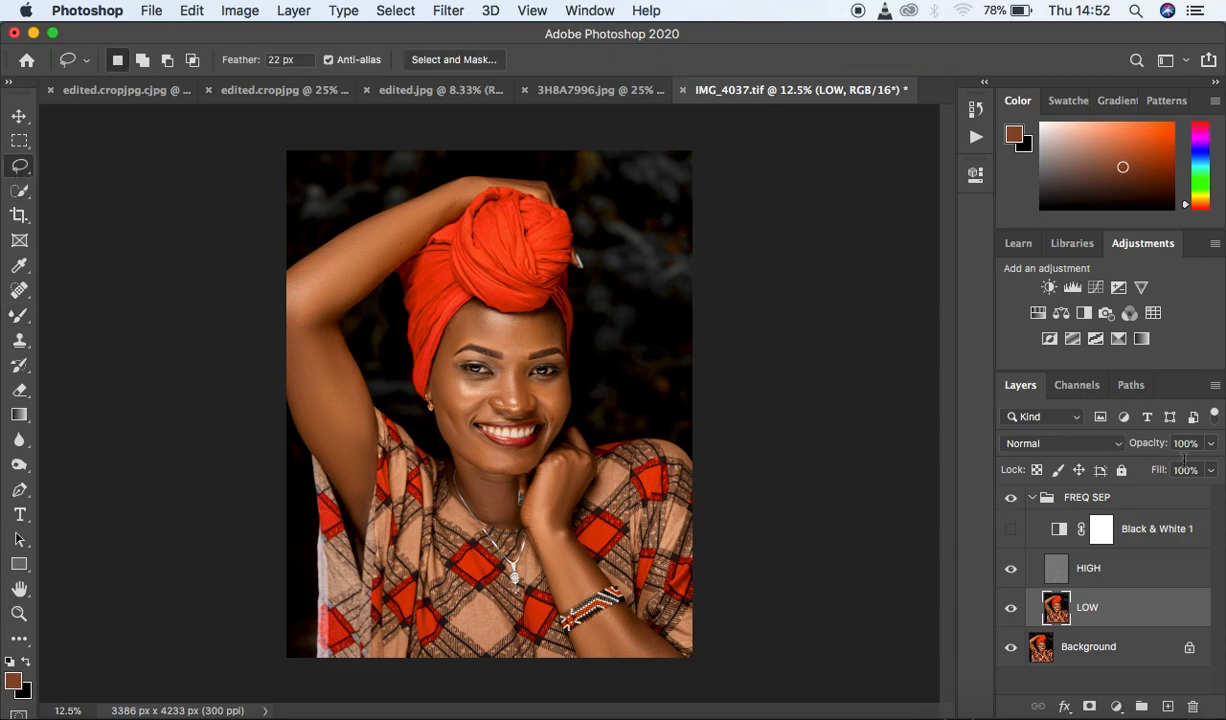
pyautogui.click(1178, 535)
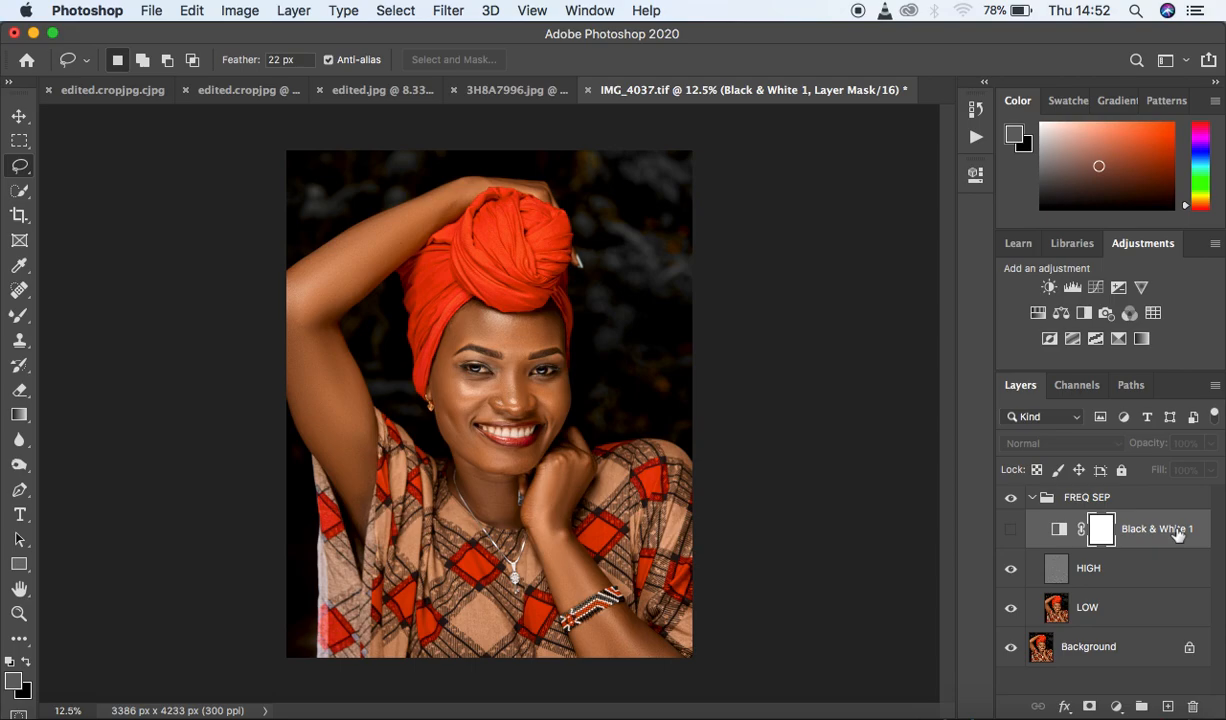
pyautogui.press('Delete')
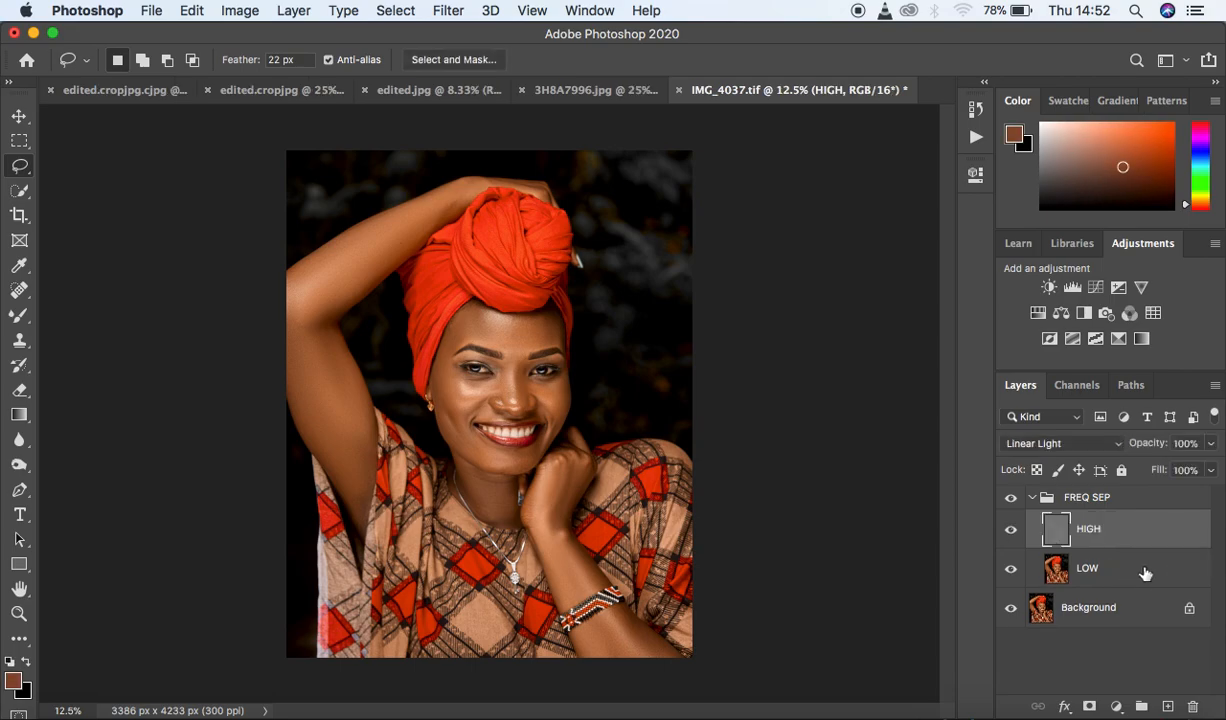
pyautogui.click(1145, 573)
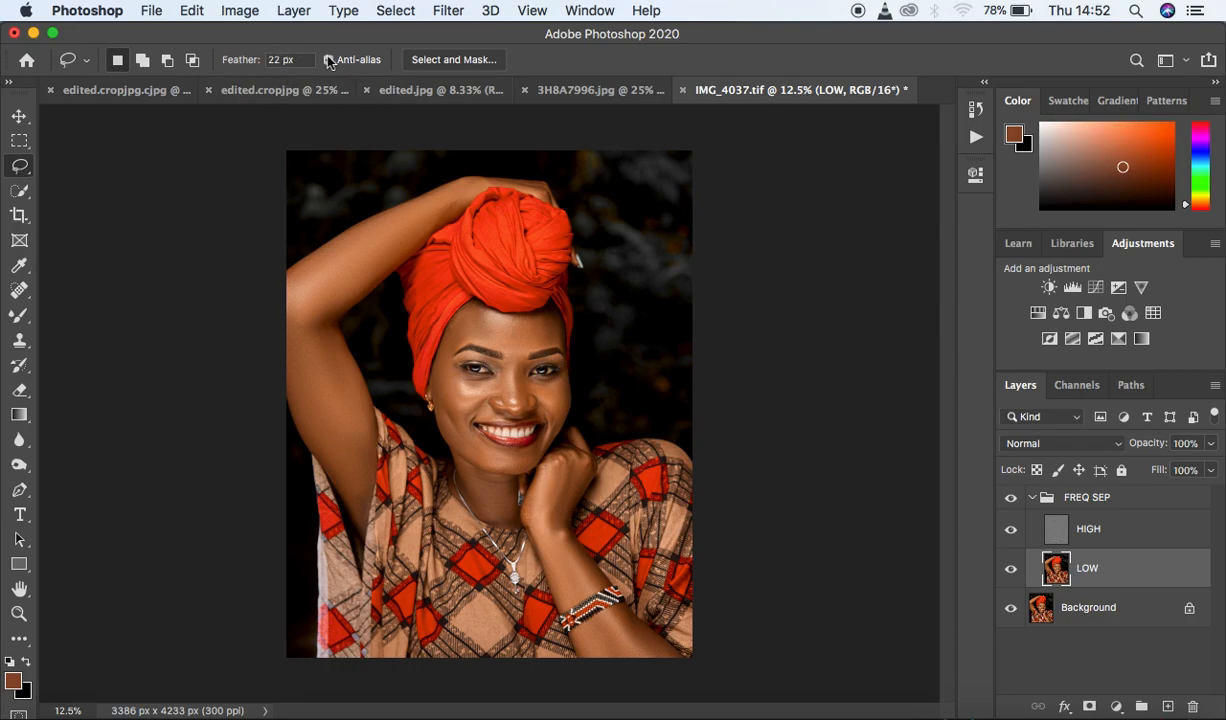
# Select the forehead between the headwrap and eyebrows with the Lasso and apply a 24.7 px Gaussian Blur on the LOW layer
pyautogui.press('super+equal')
pyautogui.press('super+equal')
pyautogui.press('super+equal')
pyautogui.press('super+equal')
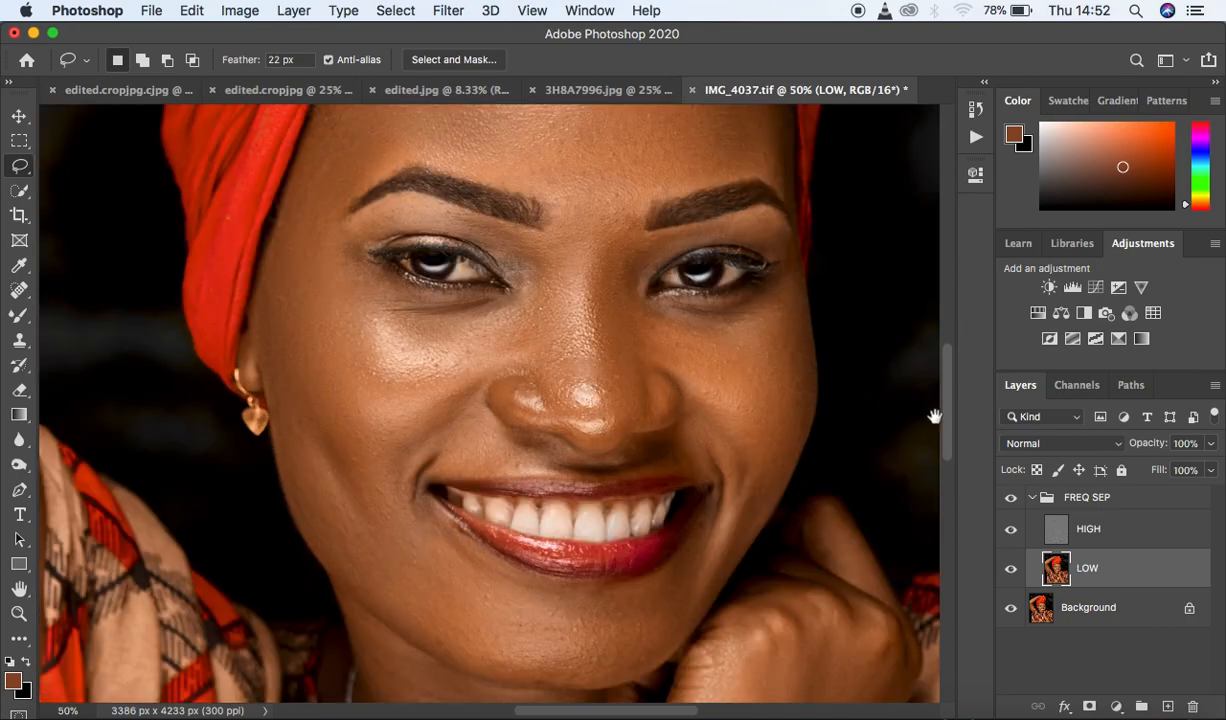
pyautogui.moveTo(947, 433); pyautogui.dragTo(946, 378)
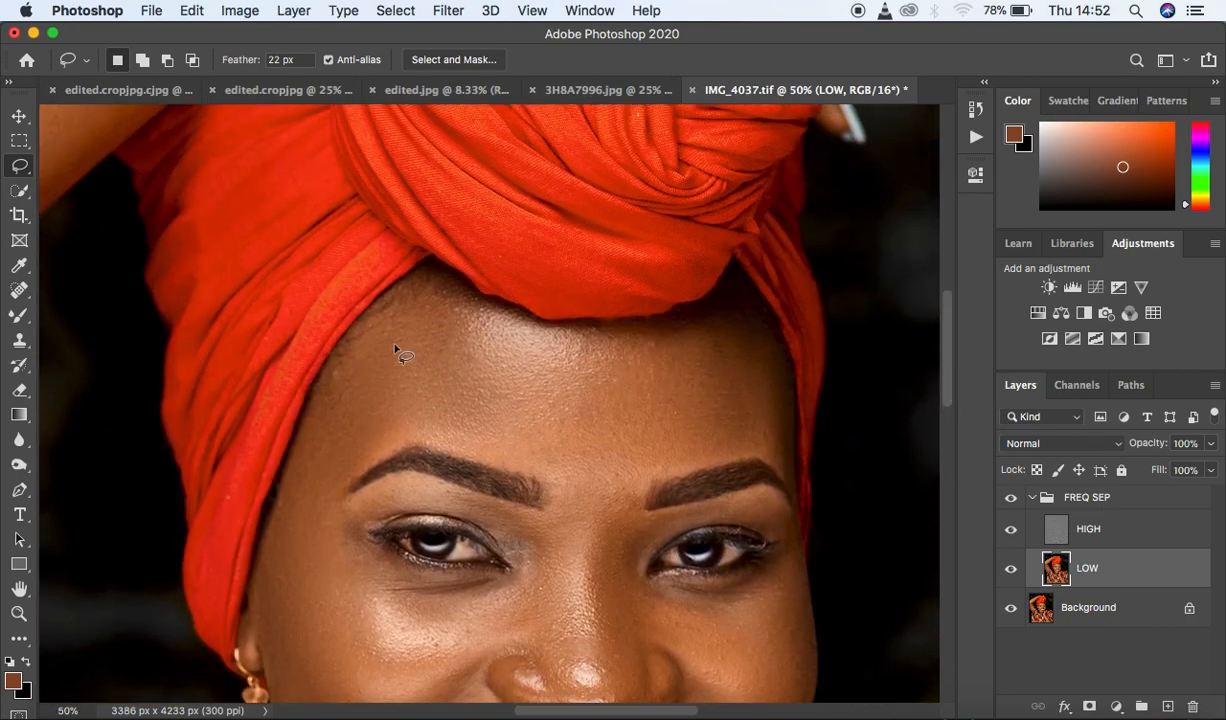
pyautogui.moveTo(387, 318)
pyautogui.mouseDown()
pyautogui.moveTo(359, 336)
pyautogui.moveTo(307, 434)
pyautogui.moveTo(293, 495)
pyautogui.moveTo(312, 506)
pyautogui.moveTo(428, 436)
pyautogui.moveTo(526, 468)
pyautogui.moveTo(453, 440)
pyautogui.moveTo(486, 458)
pyautogui.moveTo(612, 477)
pyautogui.moveTo(744, 452)
pyautogui.moveTo(784, 458)
pyautogui.moveTo(762, 333)
pyautogui.moveTo(555, 336)
pyautogui.moveTo(429, 291)
pyautogui.moveTo(385, 305)
pyautogui.mouseUp()
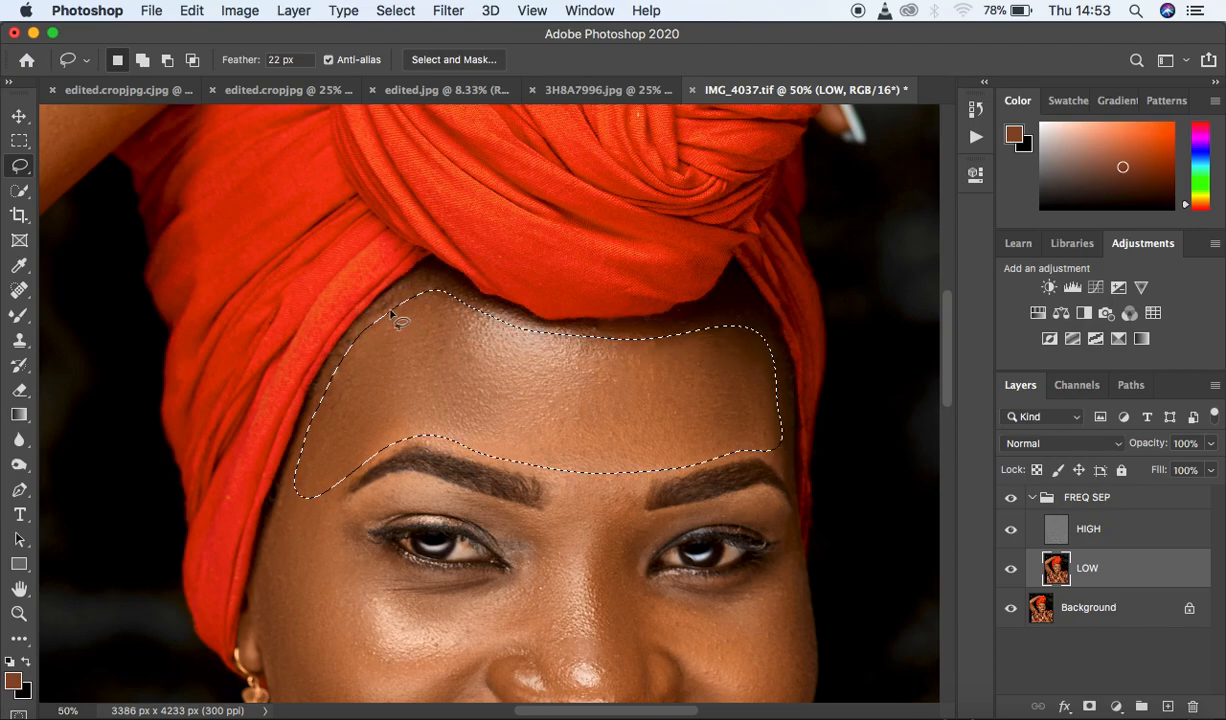
pyautogui.click(432, 10)
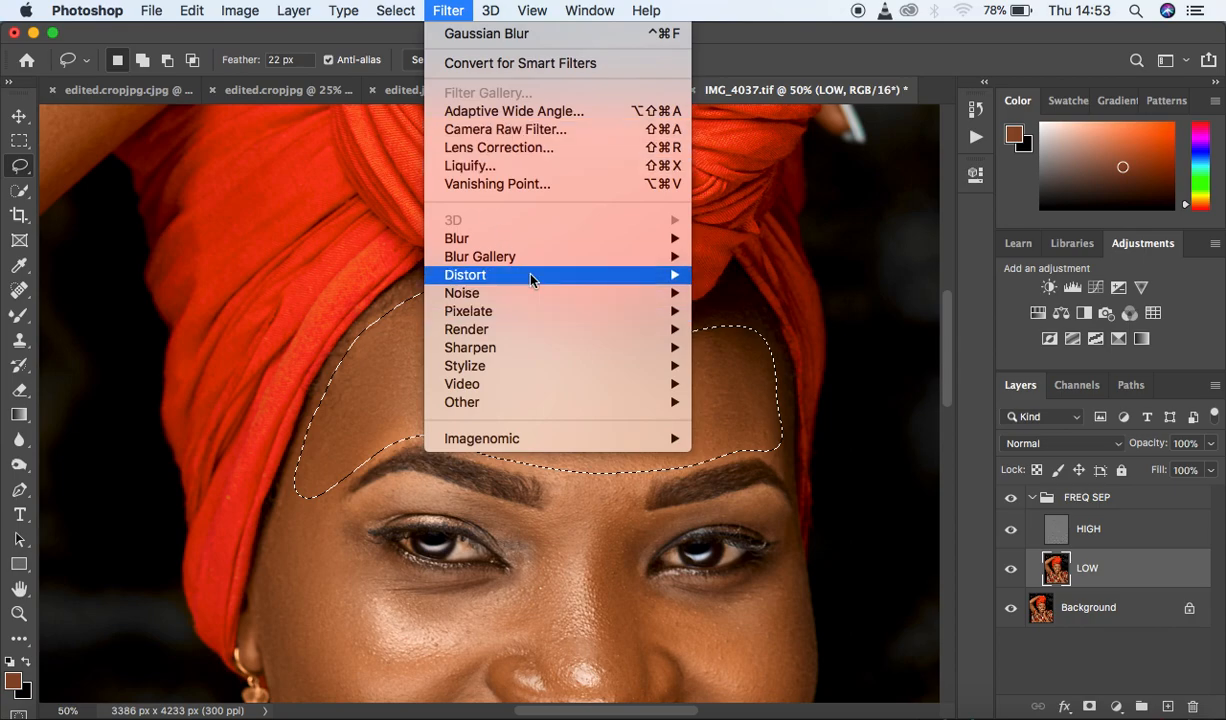
pyautogui.moveTo(545, 238)
pyautogui.click(782, 311)
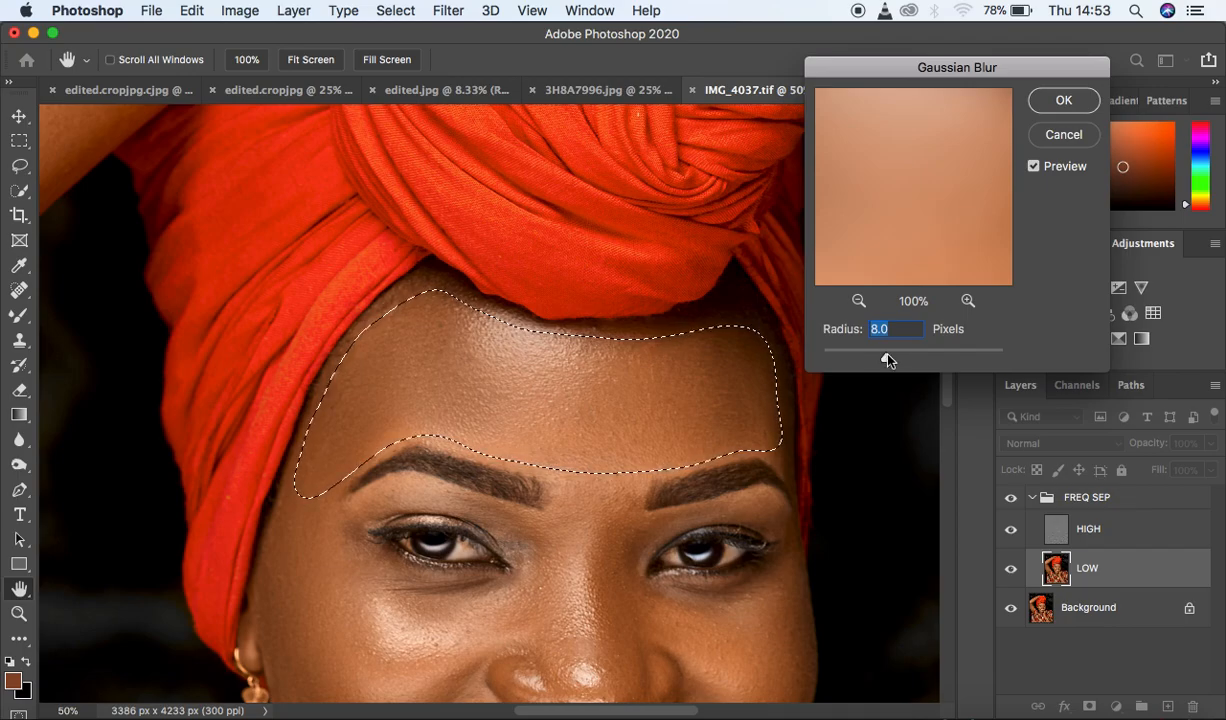
pyautogui.moveTo(886, 358); pyautogui.dragTo(905, 360)
pyautogui.press('super+minus')
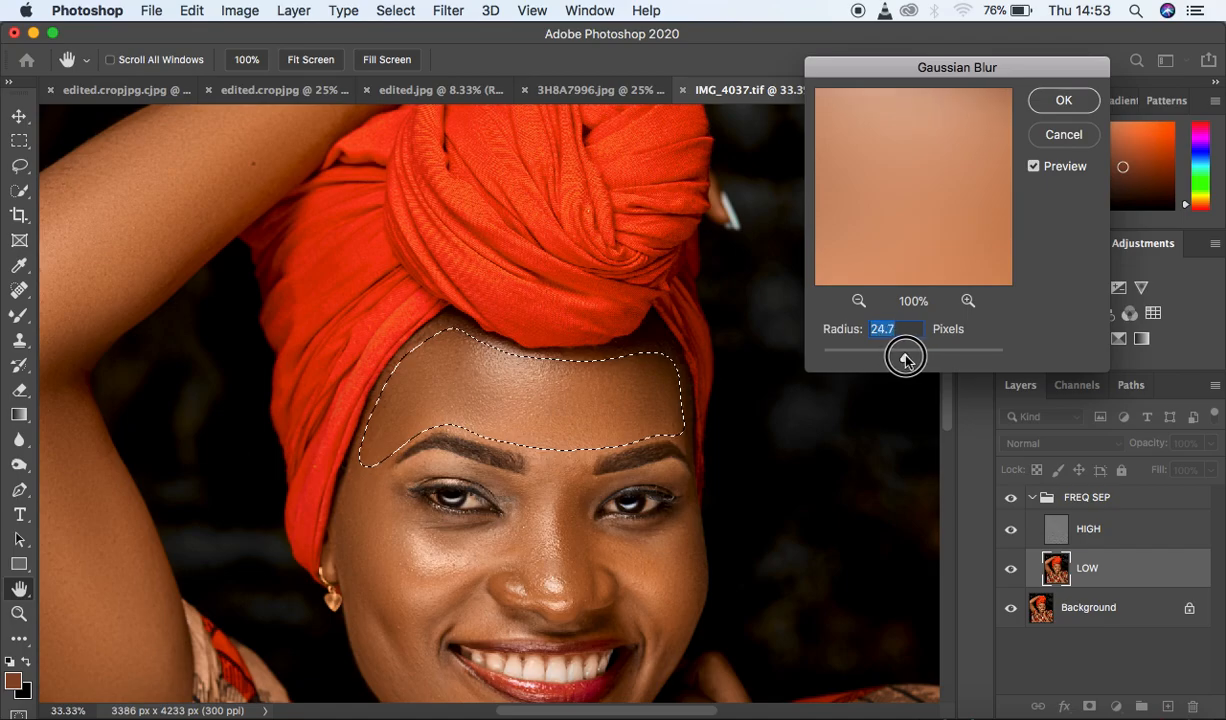
pyautogui.click(1062, 102)
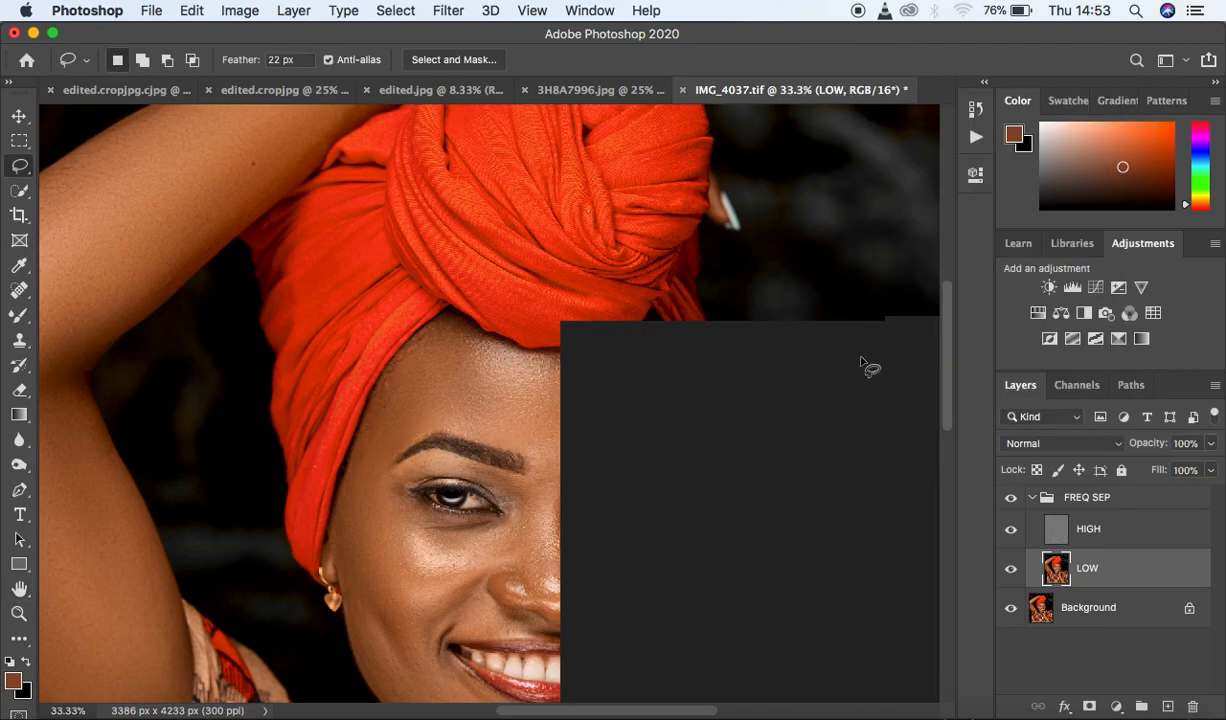
# Lasso the temple and the cheek on the earring side, repeating the Gaussian Blur on each area and deselecting
pyautogui.scroll(-5, 942, 323)
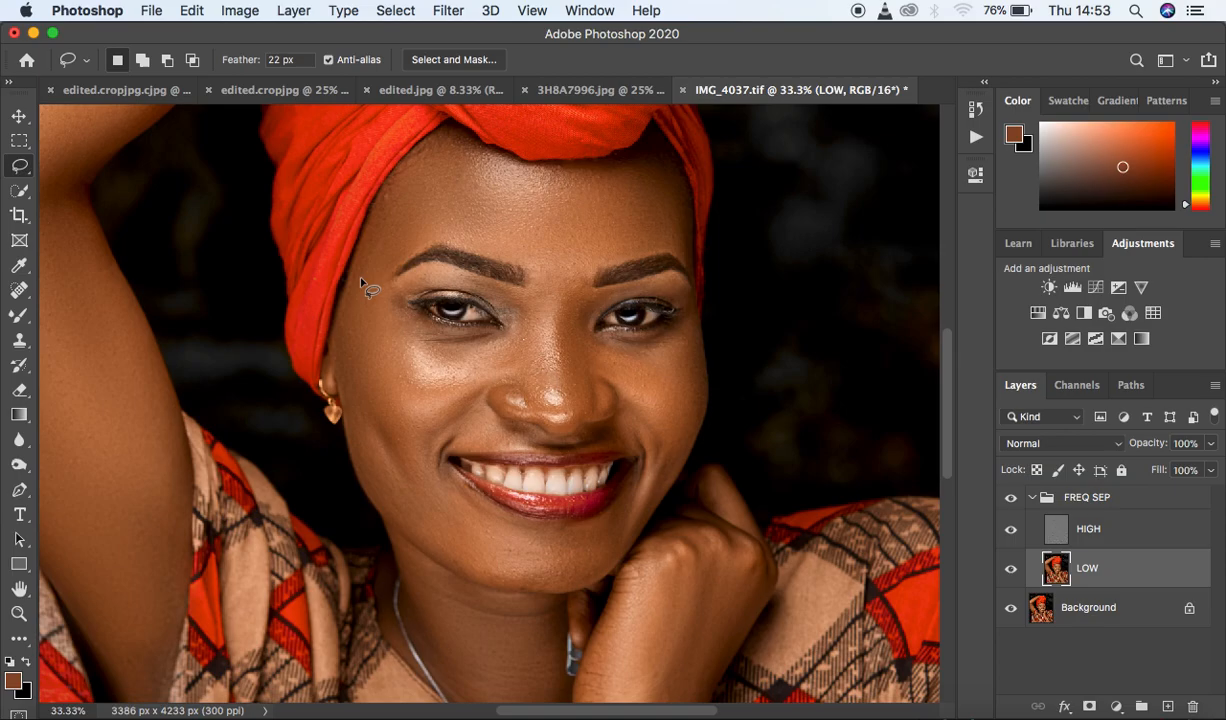
pyautogui.moveTo(360, 279)
pyautogui.mouseDown()
pyautogui.moveTo(339, 324)
pyautogui.moveTo(346, 353)
pyautogui.moveTo(377, 411)
pyautogui.moveTo(415, 438)
pyautogui.moveTo(442, 410)
pyautogui.moveTo(396, 348)
pyautogui.moveTo(381, 287)
pyautogui.mouseUp()
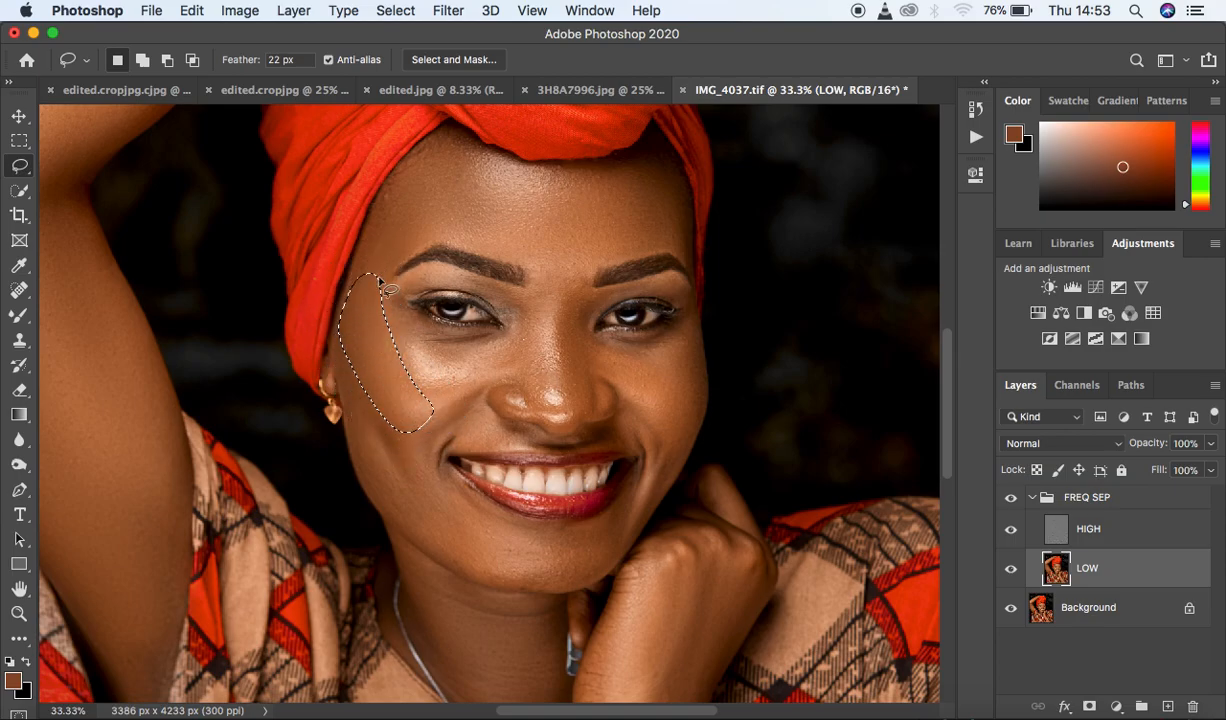
pyautogui.rightClick(377, 348)
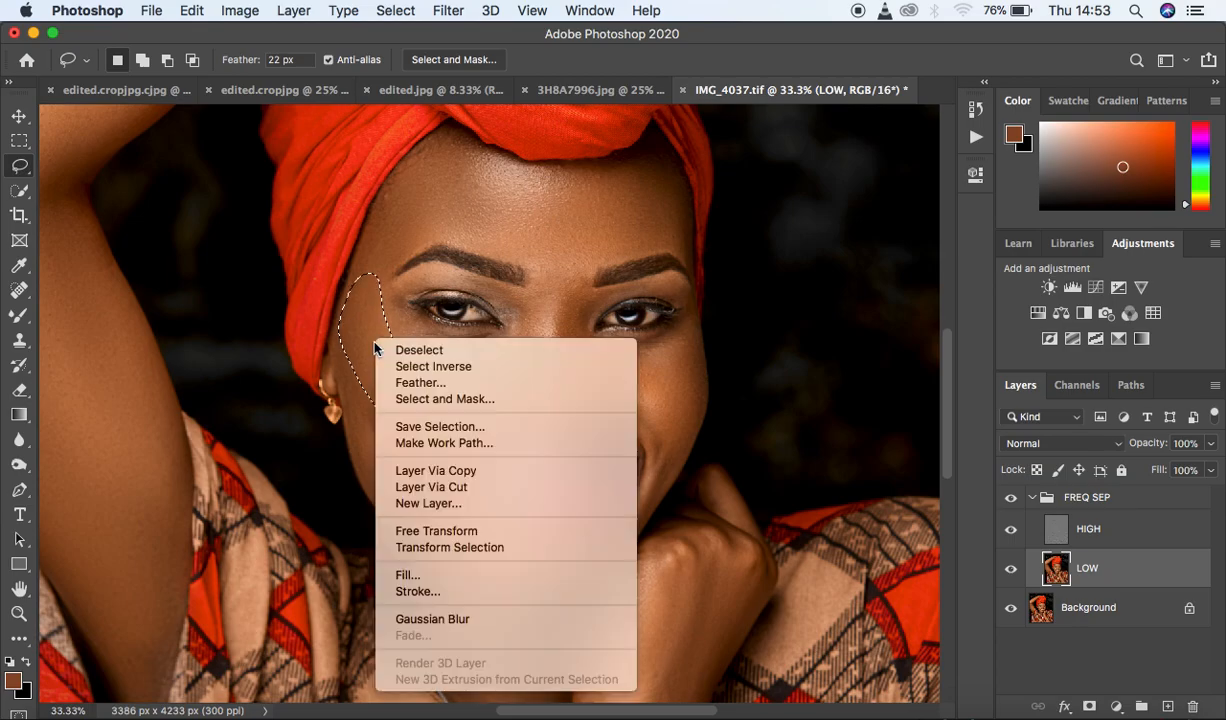
pyautogui.click(477, 620)
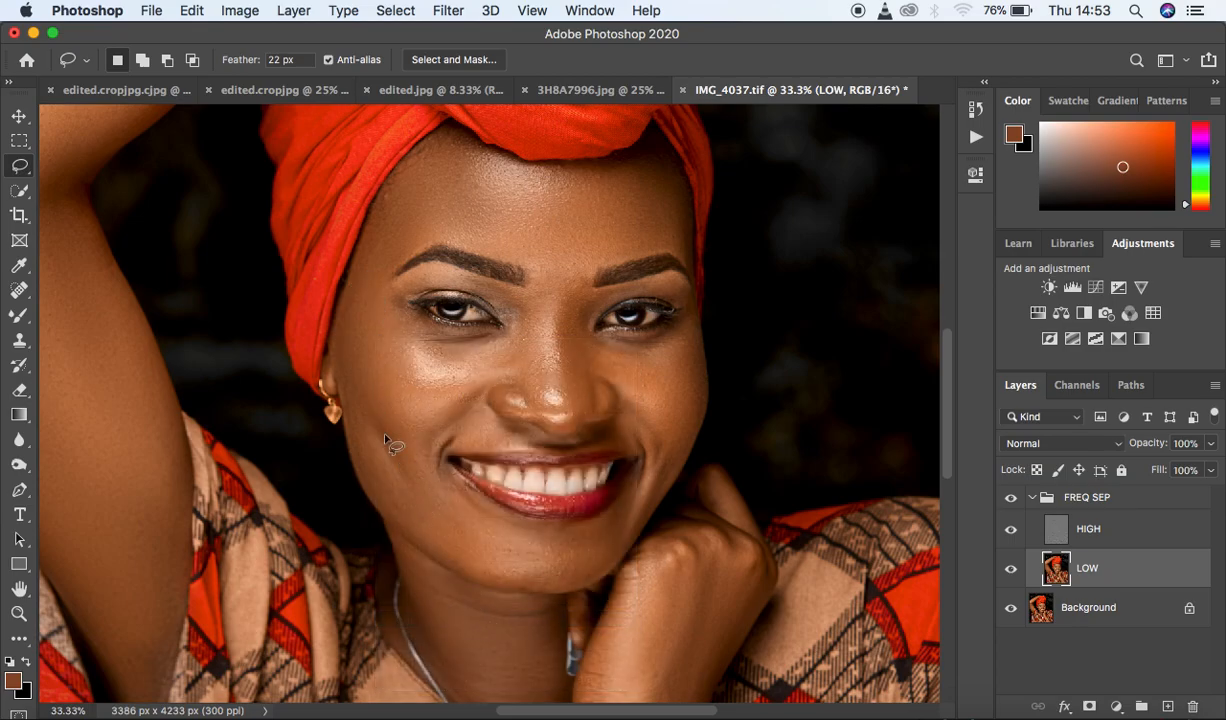
pyautogui.moveTo(349, 343)
pyautogui.mouseDown()
pyautogui.moveTo(378, 402)
pyautogui.moveTo(410, 428)
pyautogui.moveTo(412, 462)
pyautogui.moveTo(347, 372)
pyautogui.mouseUp()
pyautogui.rightClick(398, 429)
pyautogui.click(493, 643)
pyautogui.hotkey('ctrl', 'd')
# Soften the jawline from below the earring toward the chin with a lassoed Gaussian Blur, then clear the selection
pyautogui.moveTo(348, 381)
pyautogui.mouseDown()
pyautogui.moveTo(405, 483)
pyautogui.moveTo(425, 477)
pyautogui.moveTo(427, 461)
pyautogui.moveTo(525, 530)
pyautogui.moveTo(590, 531)
pyautogui.moveTo(641, 489)
pyautogui.moveTo(618, 538)
pyautogui.moveTo(570, 577)
pyautogui.moveTo(503, 578)
pyautogui.moveTo(376, 491)
pyautogui.moveTo(358, 425)
pyautogui.mouseUp()
pyautogui.rightClick(483, 531)
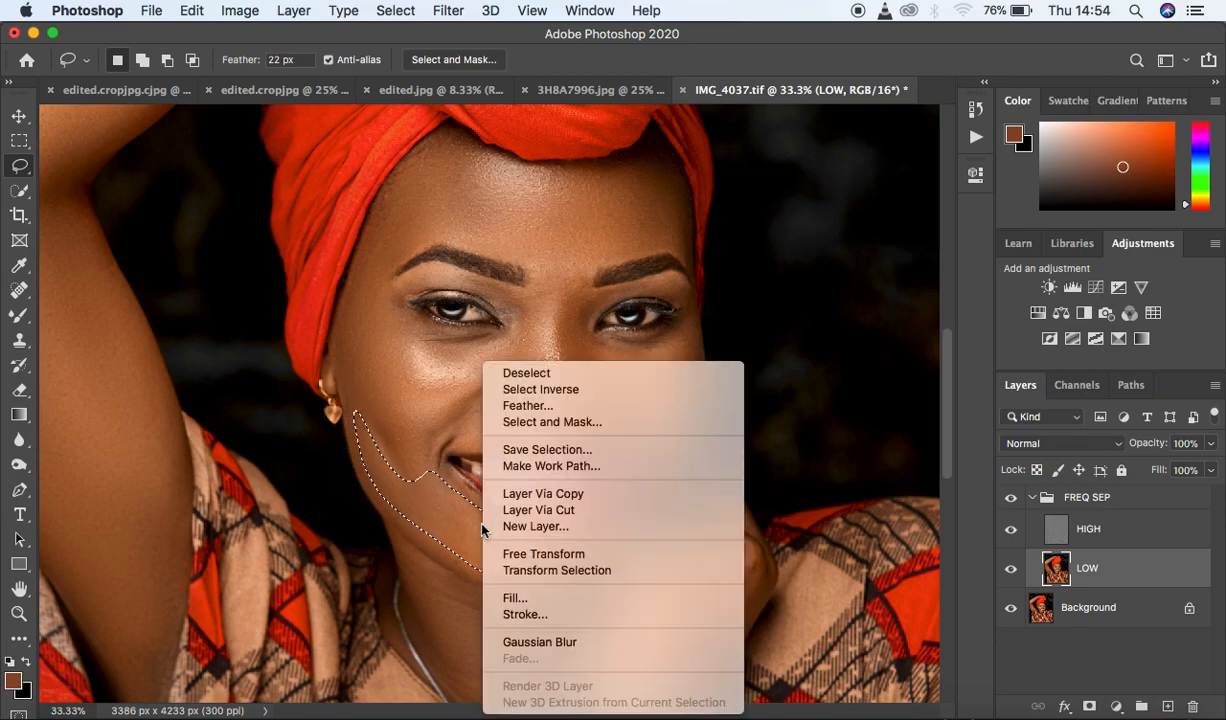
pyautogui.click(575, 645)
pyautogui.press('cmd+d')
# Blur a lassoed area under the eye opposite the earring, check the effect's Fade opacity, and deselect
pyautogui.moveTo(688, 333)
pyautogui.mouseDown()
pyautogui.moveTo(587, 337)
pyautogui.moveTo(590, 357)
pyautogui.moveTo(628, 390)
pyautogui.moveTo(682, 412)
pyautogui.moveTo(694, 340)
pyautogui.mouseUp()
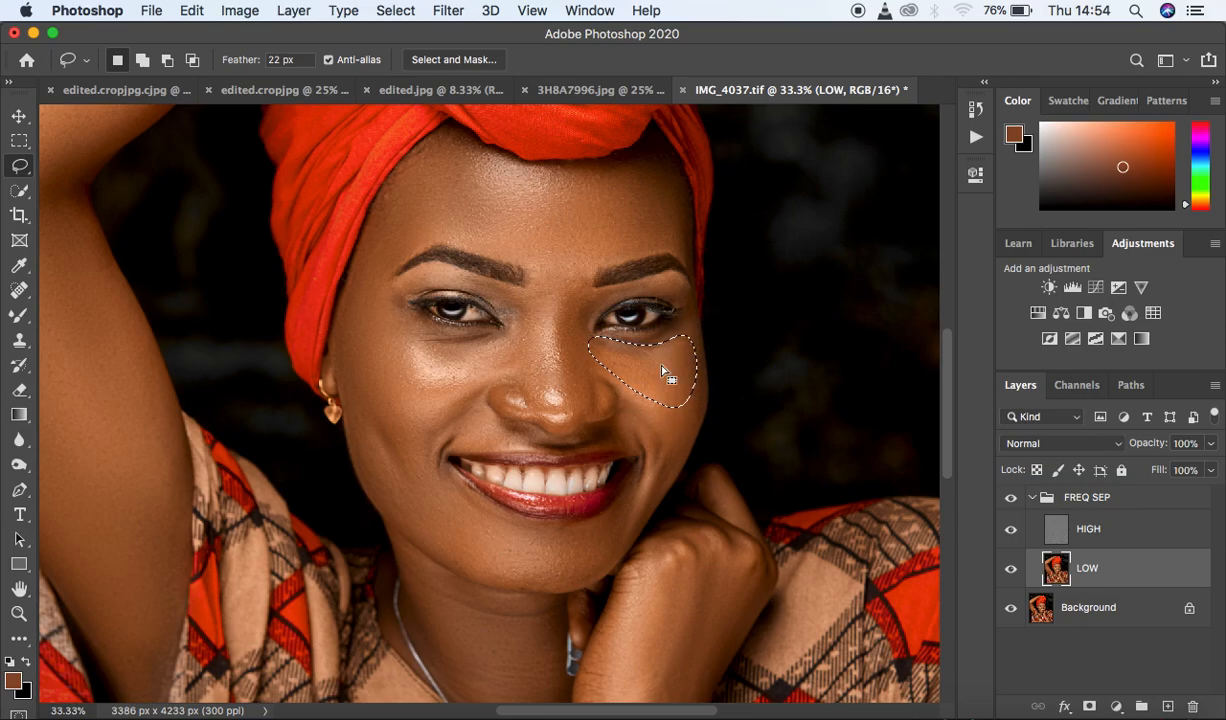
pyautogui.rightClick(665, 373)
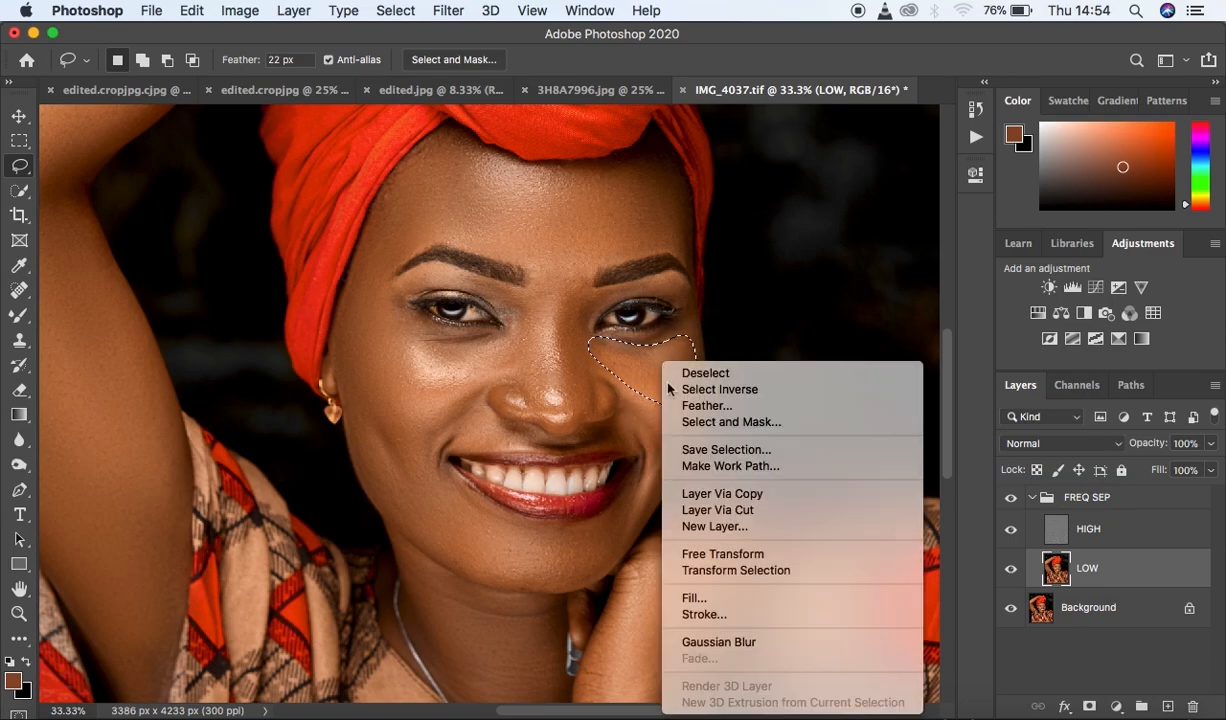
pyautogui.click(738, 640)
pyautogui.press('shift')
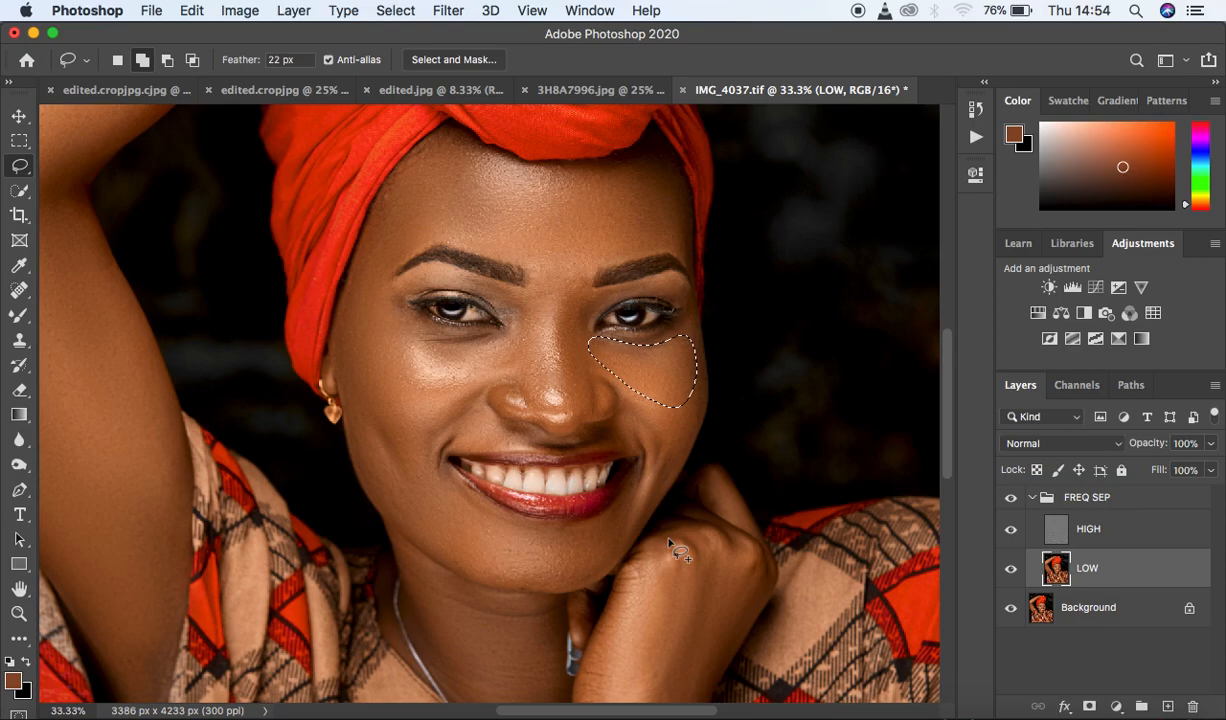
pyautogui.press('super+shift+f')
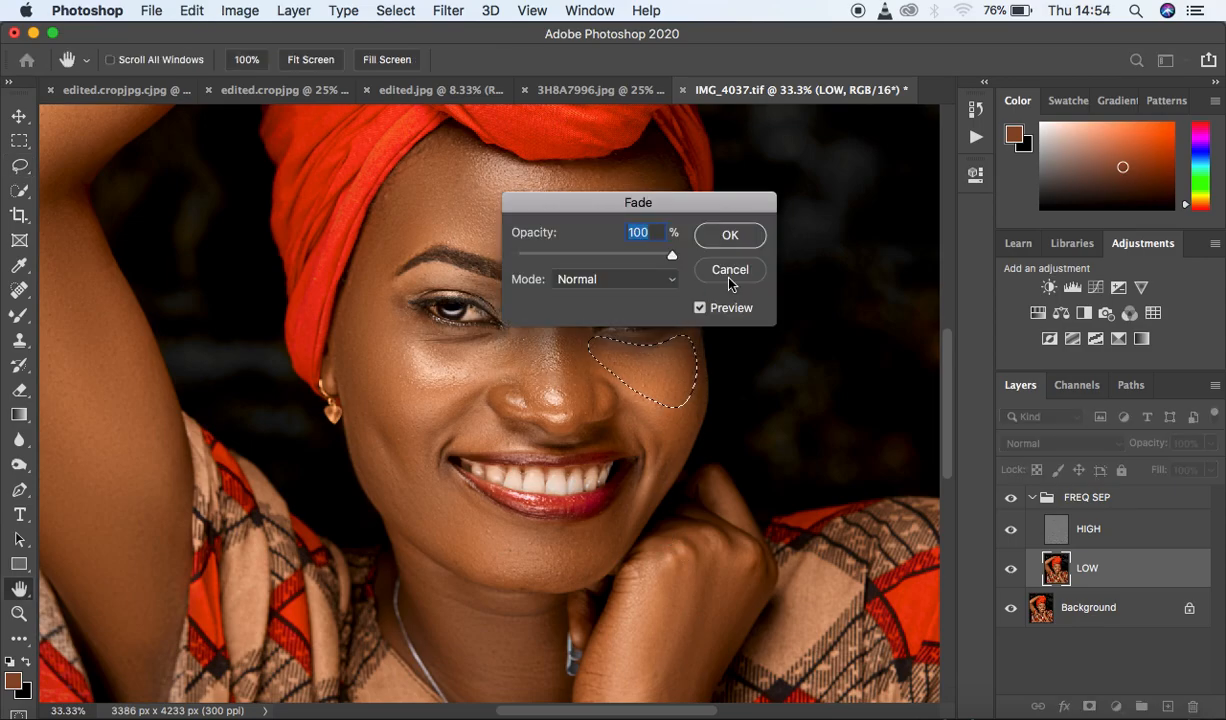
pyautogui.moveTo(665, 258); pyautogui.dragTo(712, 262)
pyautogui.click(731, 236)
pyautogui.press('cmd+d')
# Lasso the side of the nose and the nose bridge in turn and repeat the Gaussian Blur on each
pyautogui.moveTo(516, 290)
pyautogui.mouseDown()
pyautogui.moveTo(542, 330)
pyautogui.moveTo(528, 402)
pyautogui.moveTo(495, 365)
pyautogui.moveTo(517, 341)
pyautogui.moveTo(504, 285)
pyautogui.moveTo(520, 328)
pyautogui.mouseUp()
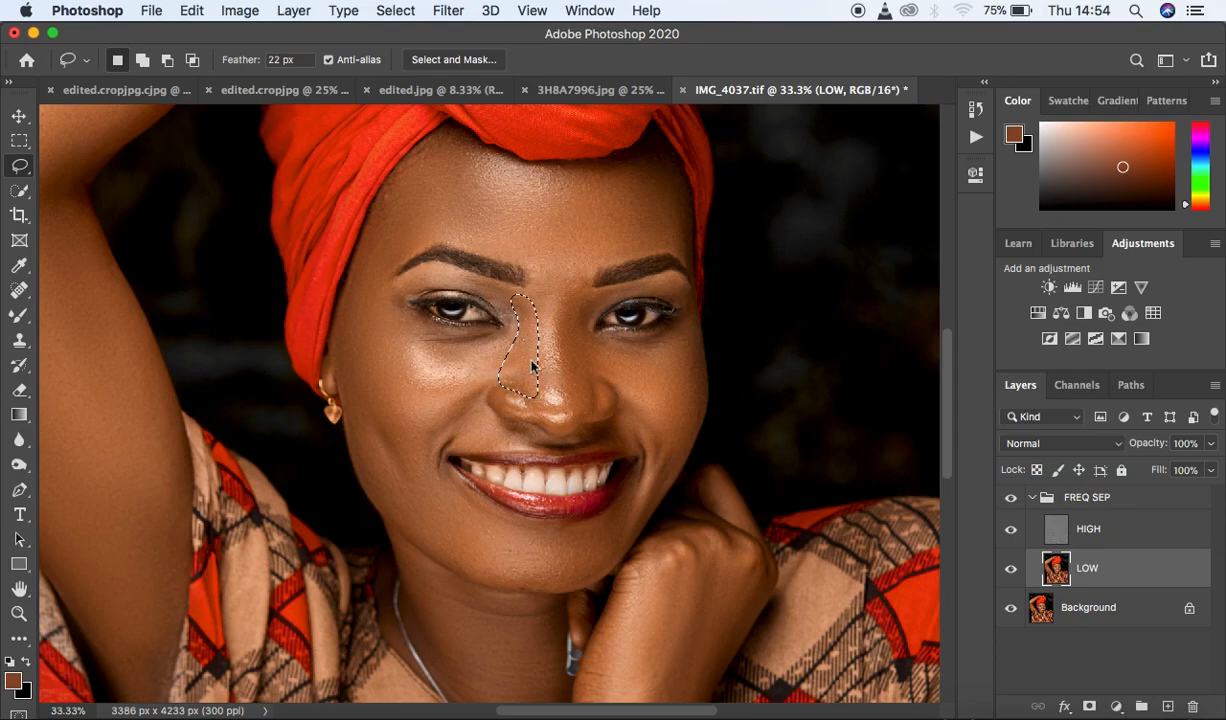
pyautogui.rightClick(532, 366)
pyautogui.click(598, 637)
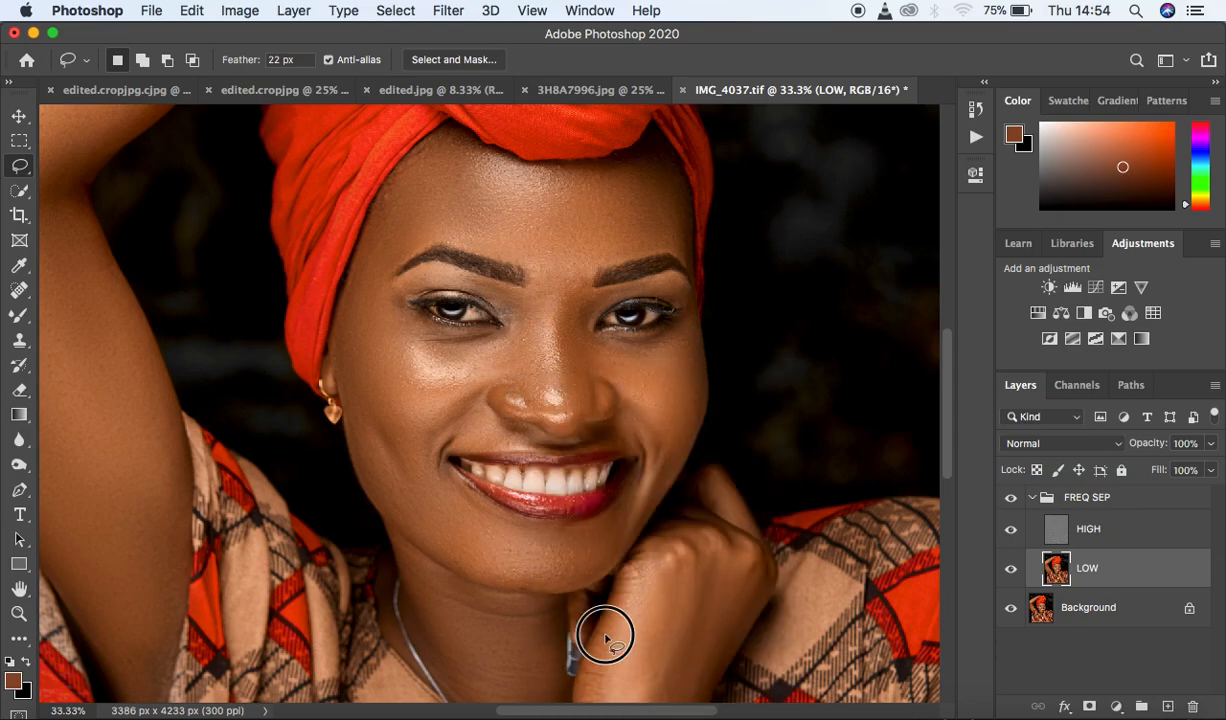
pyautogui.moveTo(575, 292)
pyautogui.mouseDown()
pyautogui.moveTo(552, 323)
pyautogui.moveTo(580, 416)
pyautogui.moveTo(598, 413)
pyautogui.moveTo(594, 384)
pyautogui.moveTo(612, 377)
pyautogui.moveTo(588, 341)
pyautogui.moveTo(577, 292)
pyautogui.mouseUp()
pyautogui.rightClick(551, 322)
pyautogui.click(665, 620)
pyautogui.click(664, 620)
# Select the skin patches beside both nostrils above the mouth corners, blur them together with Gaussian Blur, and deselect
pyautogui.press('super+plus')
pyautogui.press('super+plus')
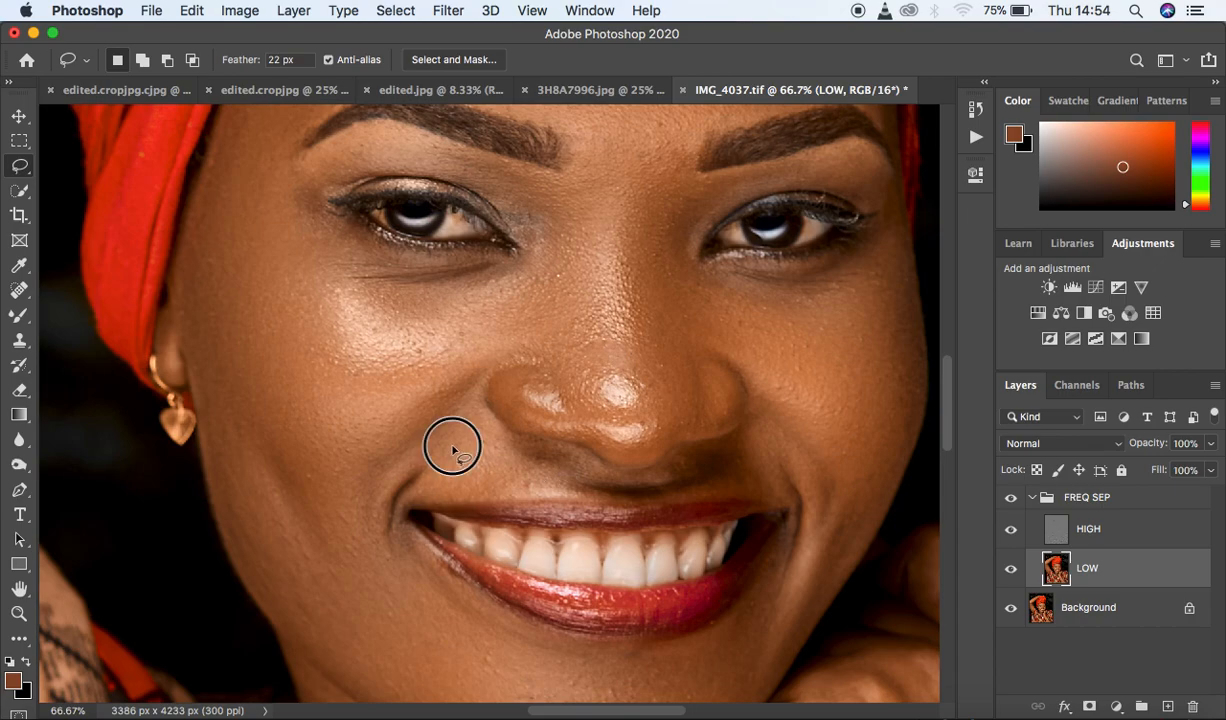
pyautogui.moveTo(452, 447)
pyautogui.mouseDown()
pyautogui.moveTo(493, 432)
pyautogui.moveTo(641, 478)
pyautogui.moveTo(748, 433)
pyautogui.moveTo(784, 451)
pyautogui.moveTo(774, 489)
pyautogui.moveTo(402, 490)
pyautogui.moveTo(454, 411)
pyautogui.moveTo(452, 445)
pyautogui.mouseUp()
pyautogui.rightClick(470, 472)
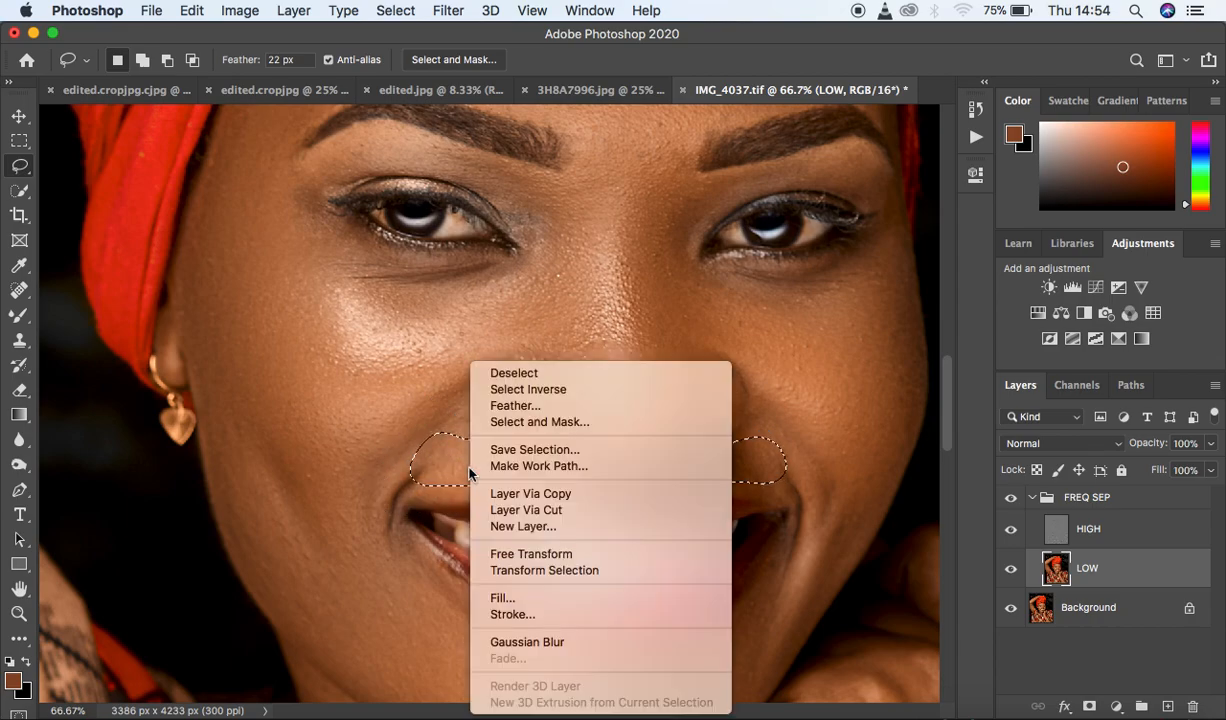
pyautogui.click(555, 641)
pyautogui.press('super+d')
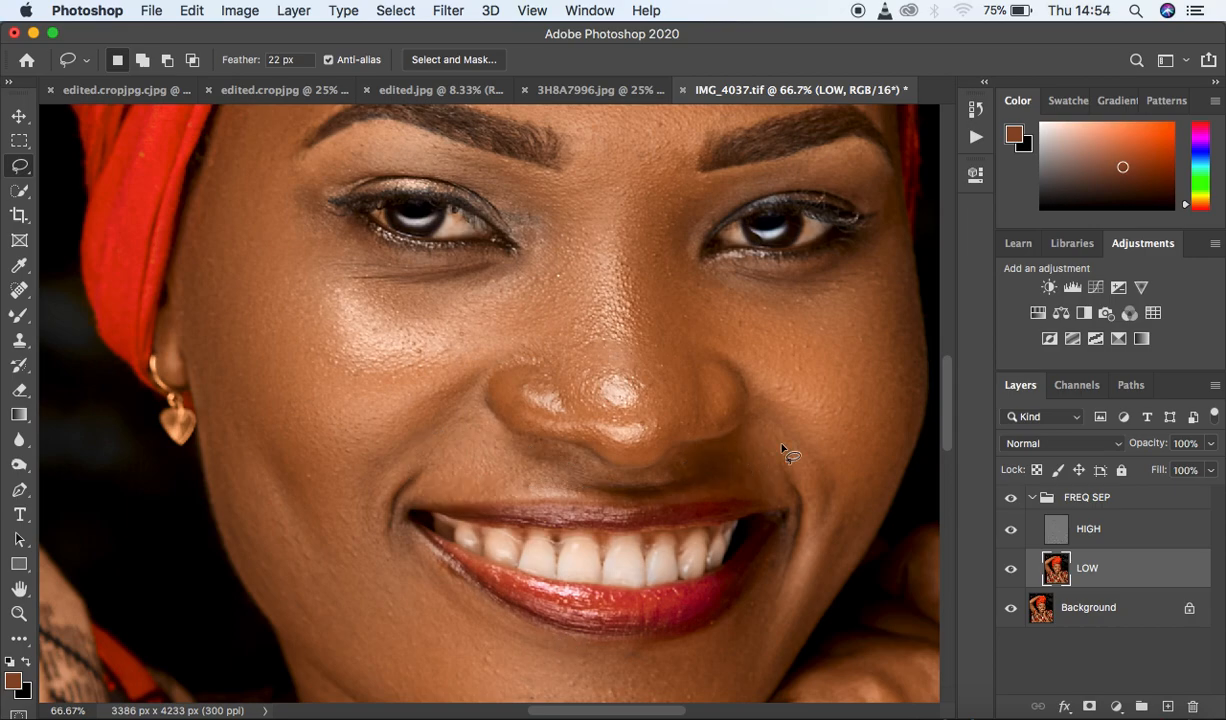
# Blur a narrow lassoed strip along the outer edge of the cheek opposite the earring and clear the selection
pyautogui.moveTo(883, 313)
pyautogui.mouseDown()
pyautogui.moveTo(895, 416)
pyautogui.moveTo(911, 383)
pyautogui.moveTo(911, 307)
pyautogui.moveTo(898, 365)
pyautogui.mouseUp()
pyautogui.rightClick(897, 362)
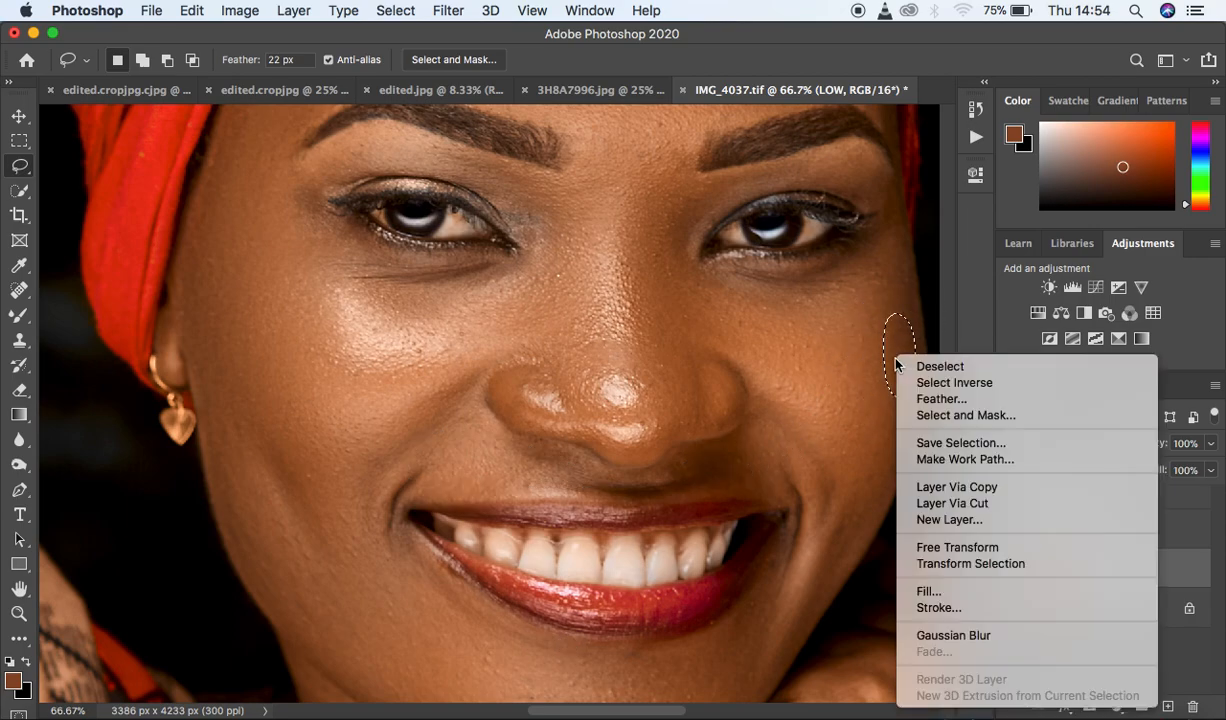
pyautogui.click(965, 639)
pyautogui.press('super+d')
# Compare the whole portrait before and after by repeatedly hiding and showing the FREQ SEP group
pyautogui.press('super+minus')
pyautogui.press('super+minus')
pyautogui.press('super+minus')
pyautogui.press('super+minus')
pyautogui.press('super+minus')
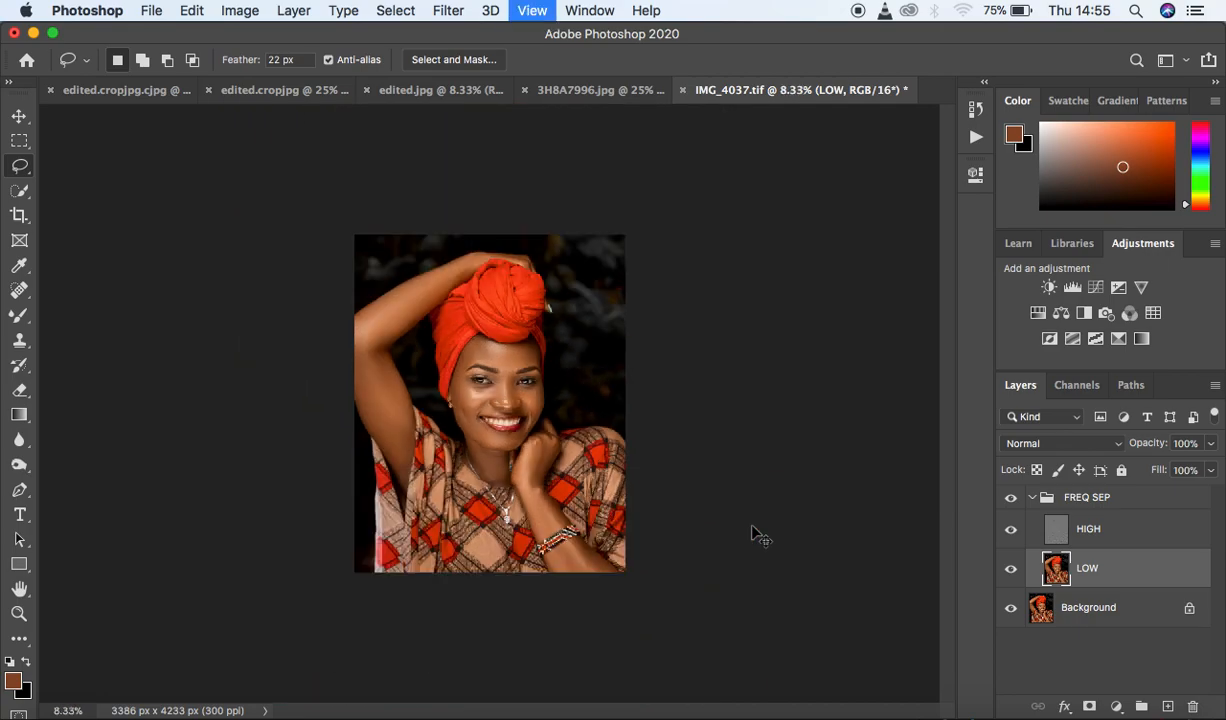
pyautogui.press('super+plus')
pyautogui.press('super+plus')
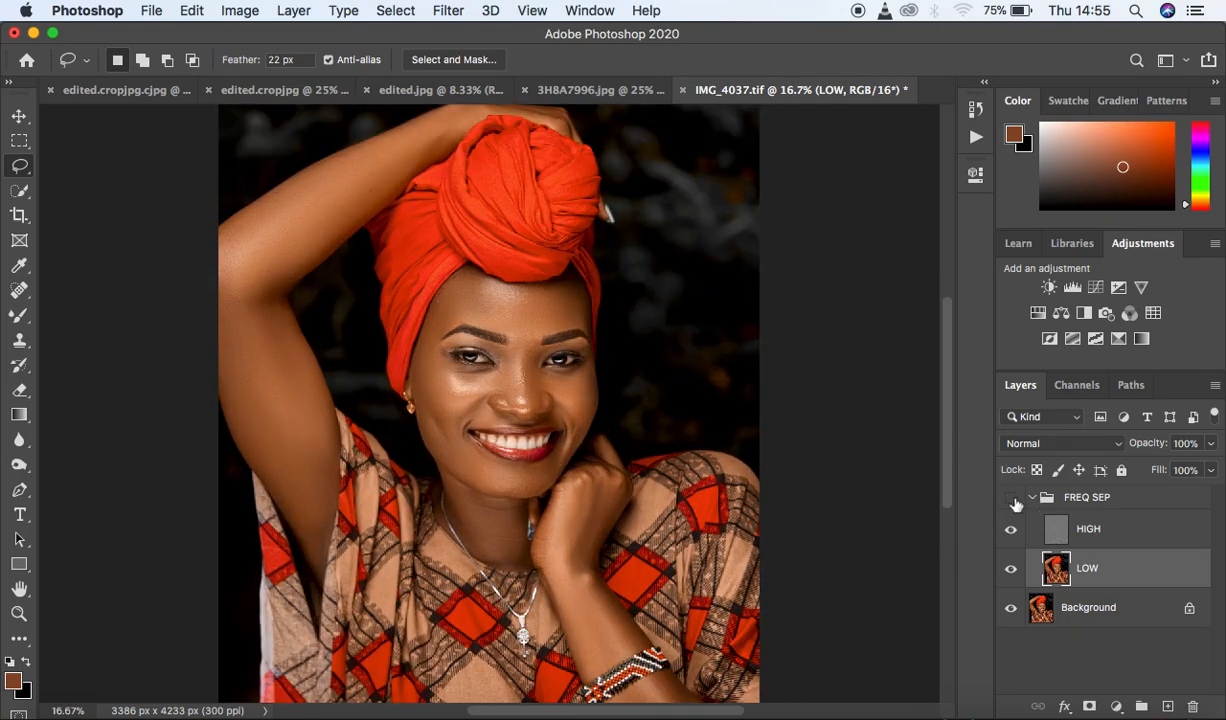
pyautogui.click(1012, 499)
pyautogui.click(1012, 499)
pyautogui.click(1012, 499)
pyautogui.click(1012, 499)
pyautogui.click(1012, 499)
pyautogui.click(1012, 499)
pyautogui.click(1012, 499)
pyautogui.click(1012, 499)
# Select the HIGH layer and set up the Spot Healing Brush at size 15 for the facial texture
pyautogui.click(1116, 539)
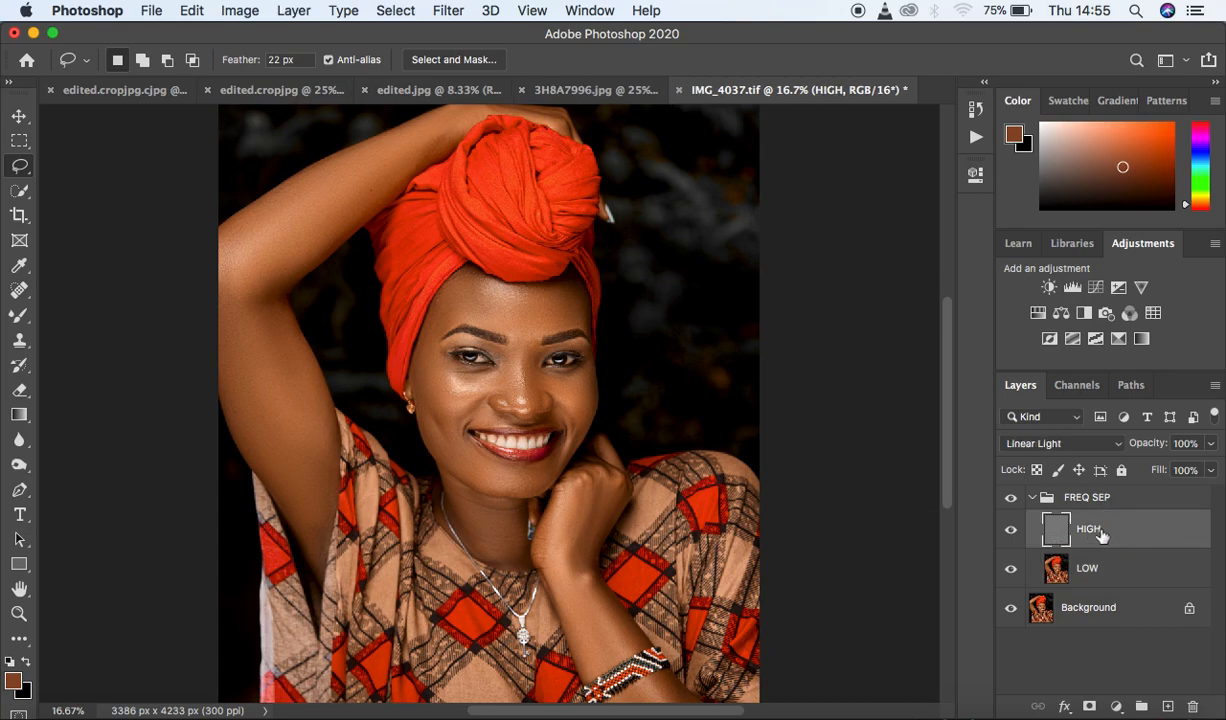
pyautogui.click(19, 290)
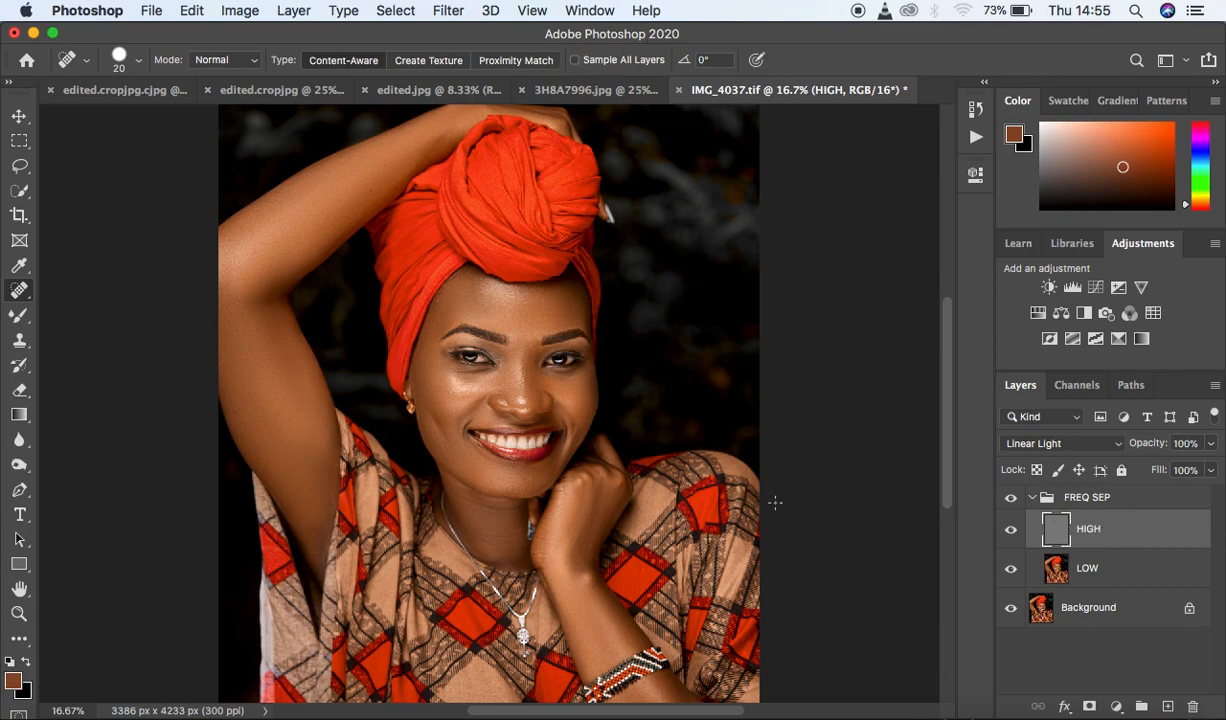
pyautogui.press('super+equal')
pyautogui.press('super+equal')
pyautogui.press('super+equal')
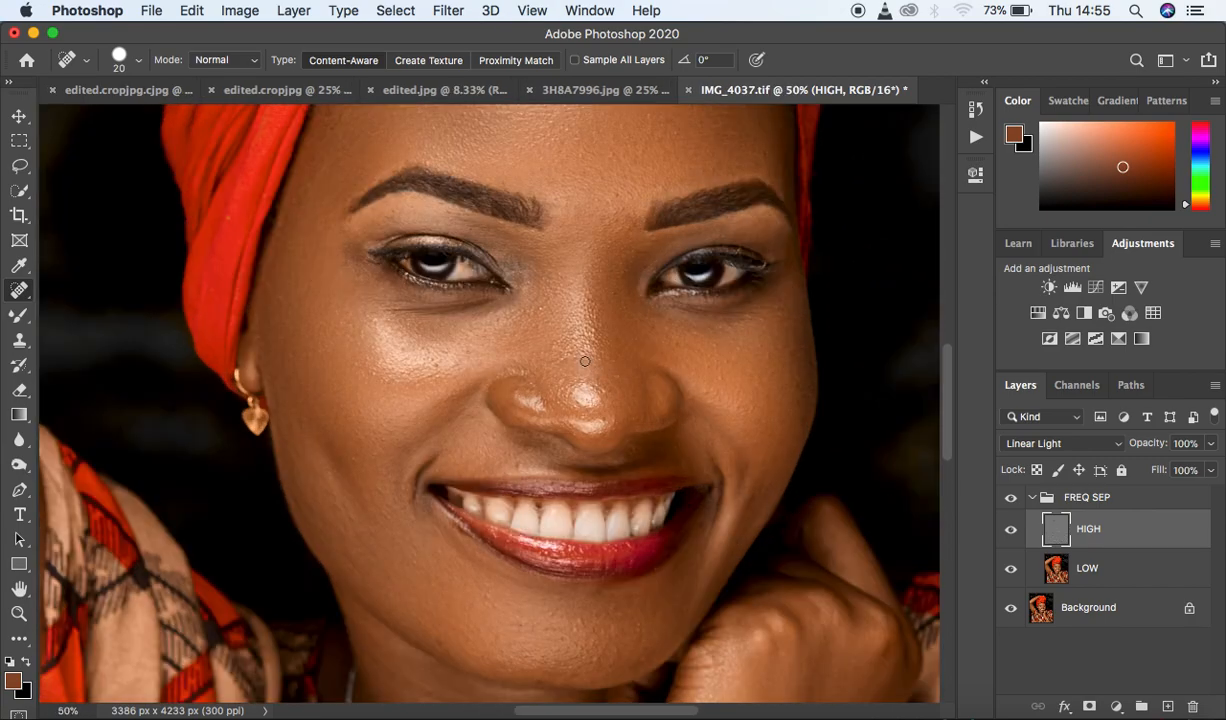
pyautogui.press('[')
pyautogui.press('super+minus')
pyautogui.press('super+minus')
pyautogui.press('super+minus')
pyautogui.press('super+minus')
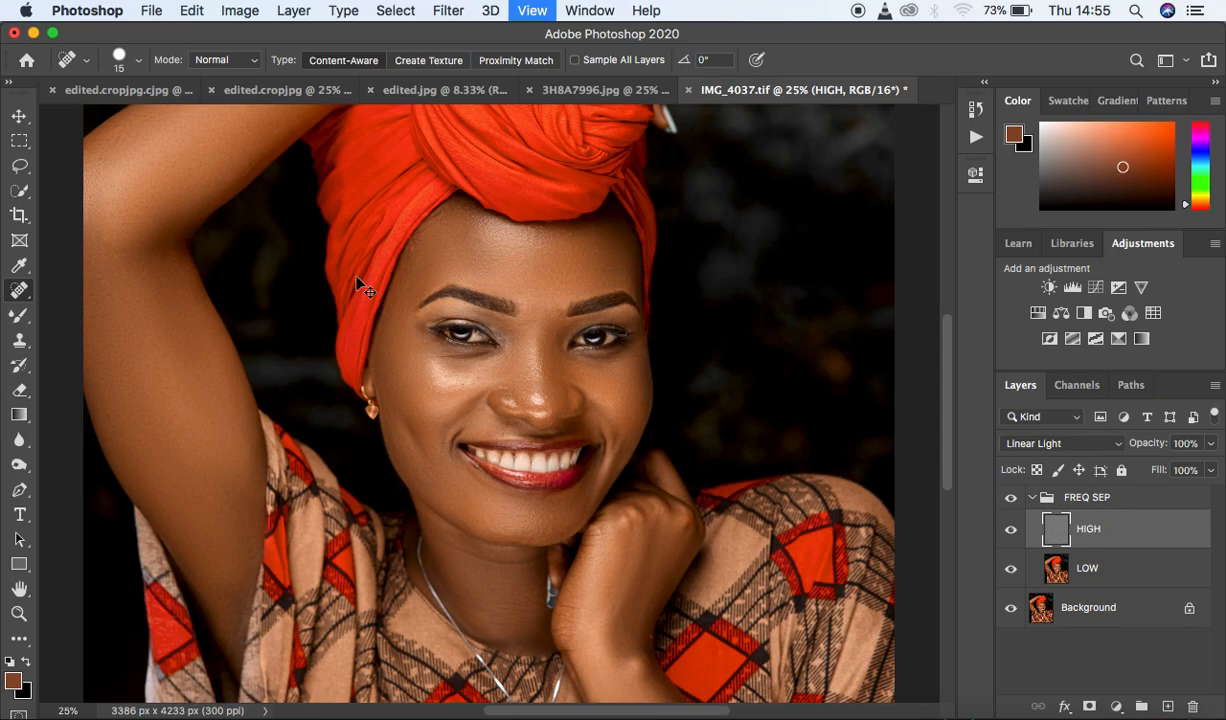
# Collapse the FREQ SEP group and add a Curves adjustment layer above it
pyautogui.click(1034, 497)
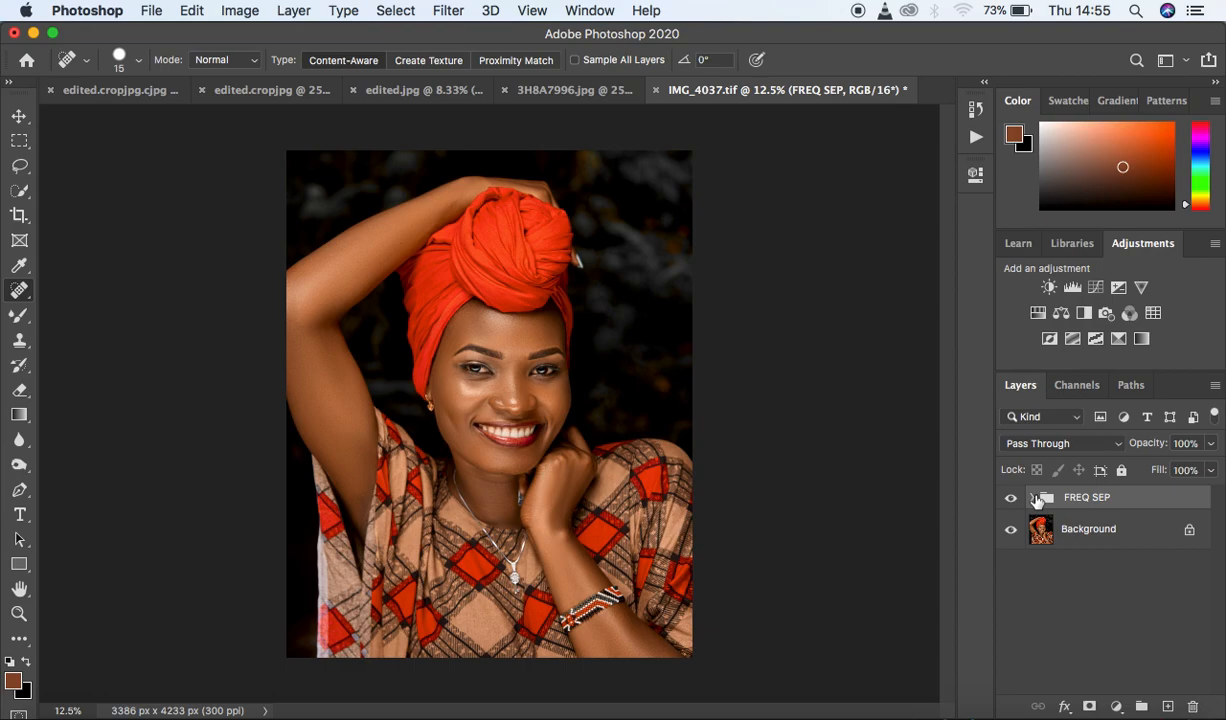
pyautogui.click(1116, 706)
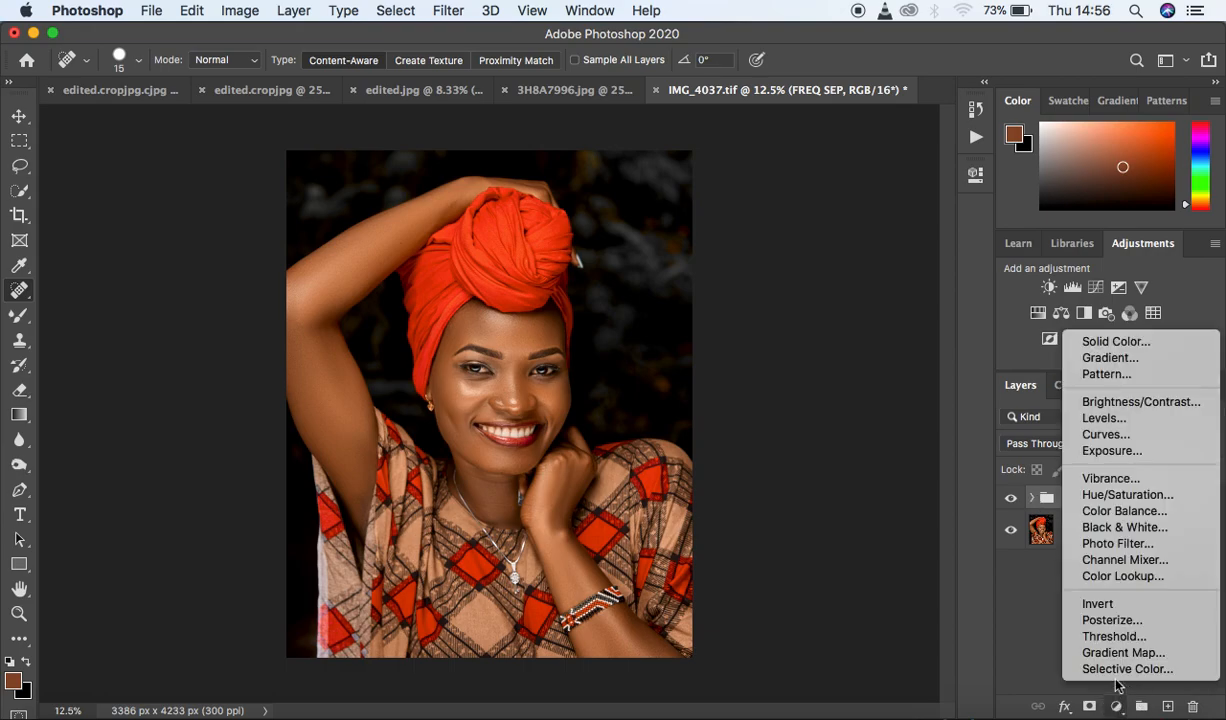
pyautogui.click(1101, 436)
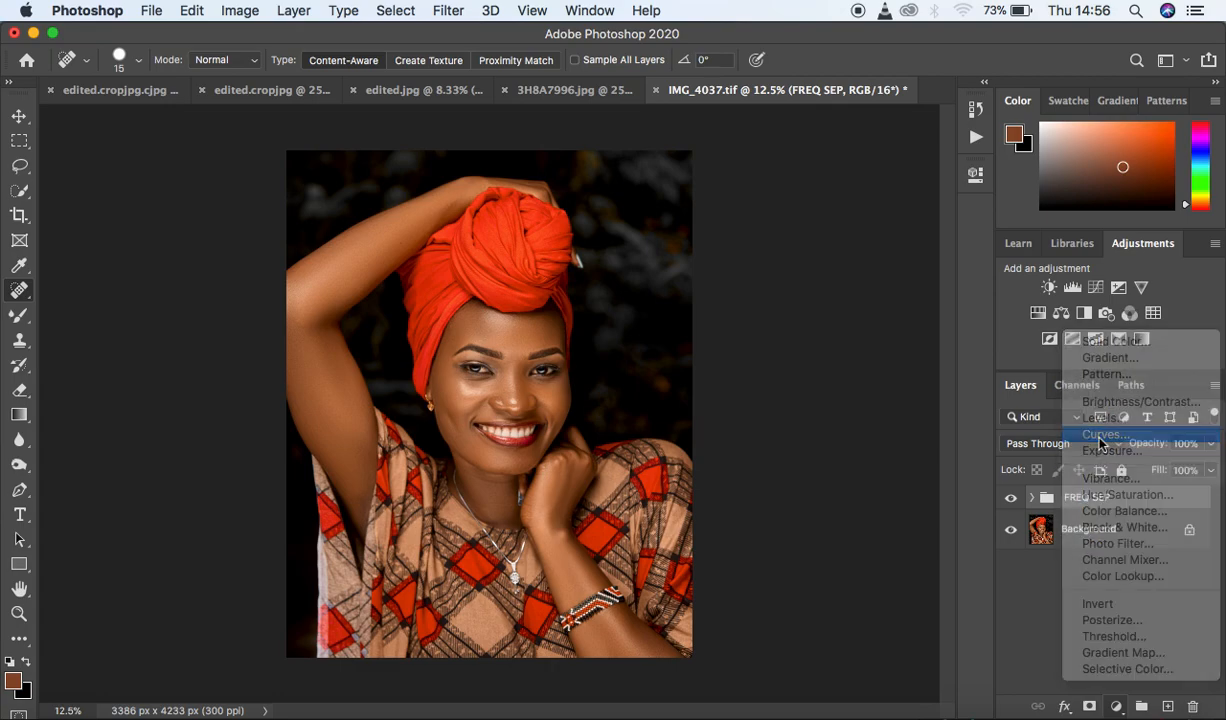
# Mask the Curves layer to the skin highlights using Color Range with Sampled Colors at Fuzziness 70, sampling the bright cheek
pyautogui.click(398, 11)
pyautogui.click(430, 202)
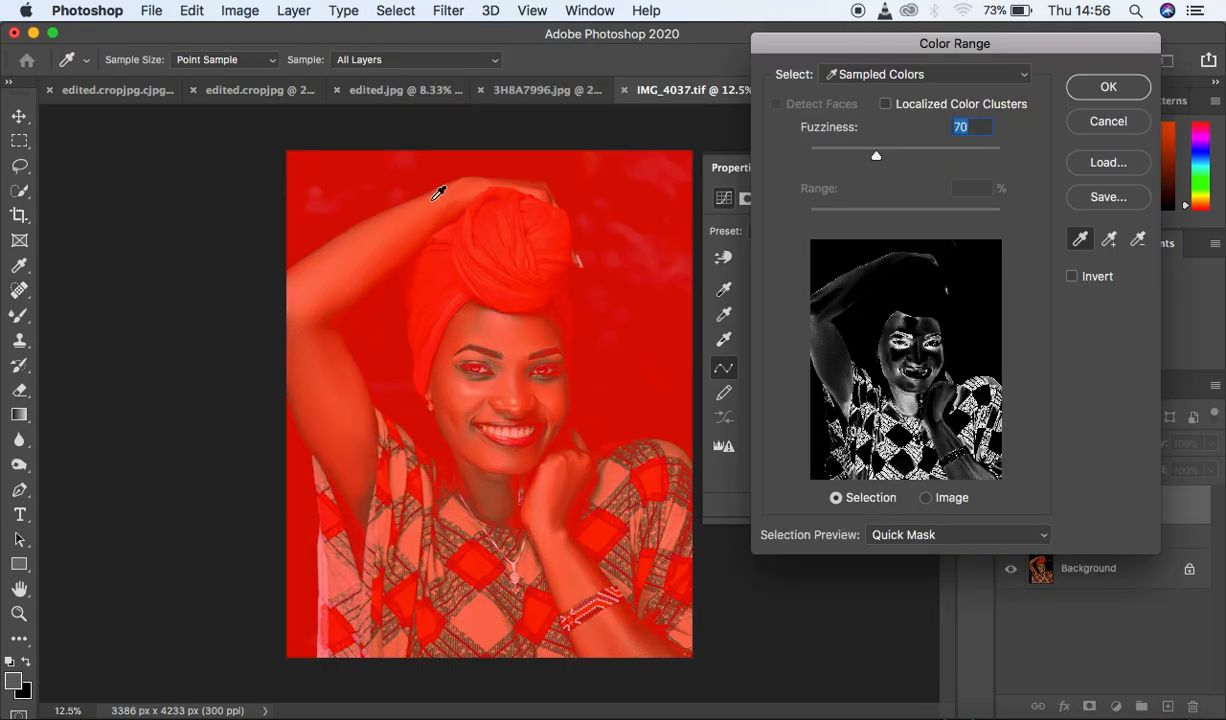
pyautogui.click(474, 388)
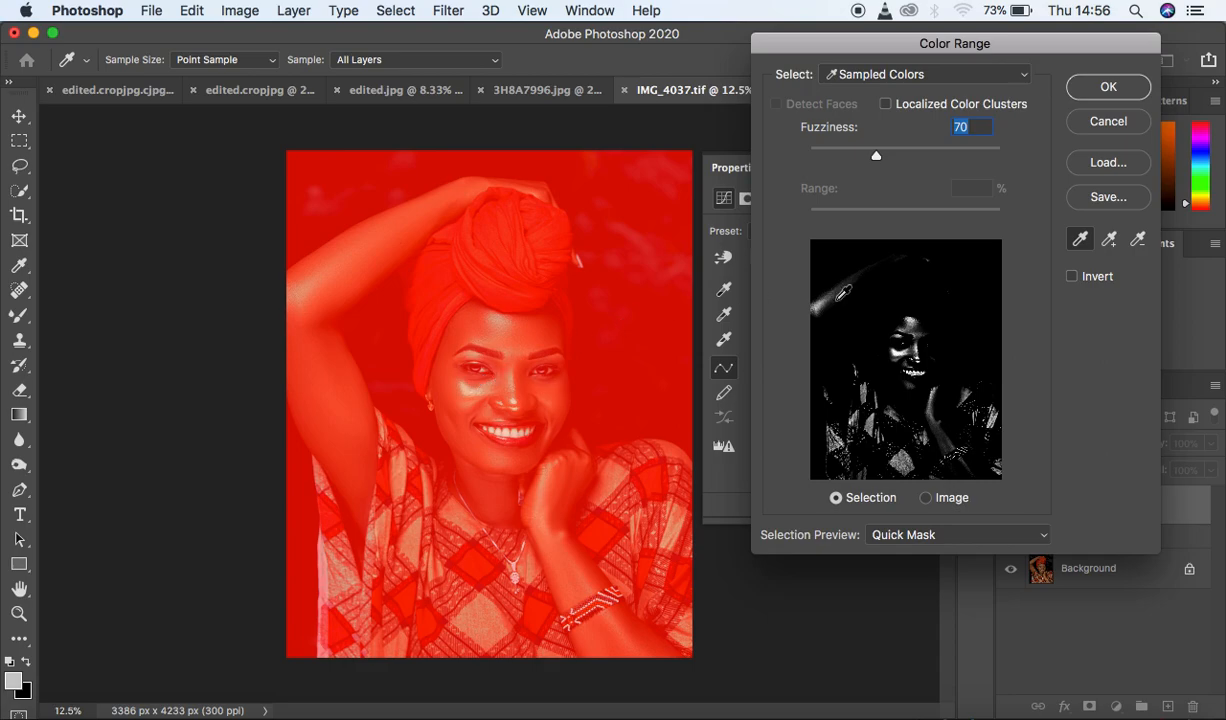
pyautogui.click(920, 535)
pyautogui.click(920, 534)
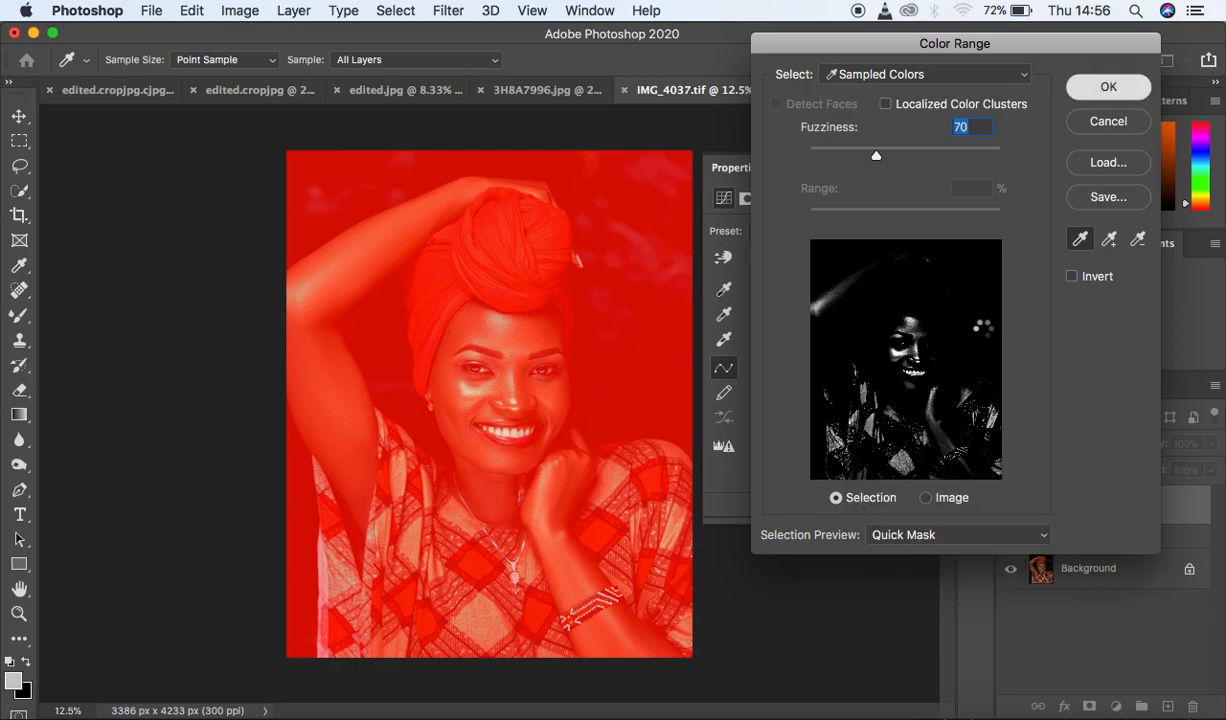
pyautogui.press('Return')
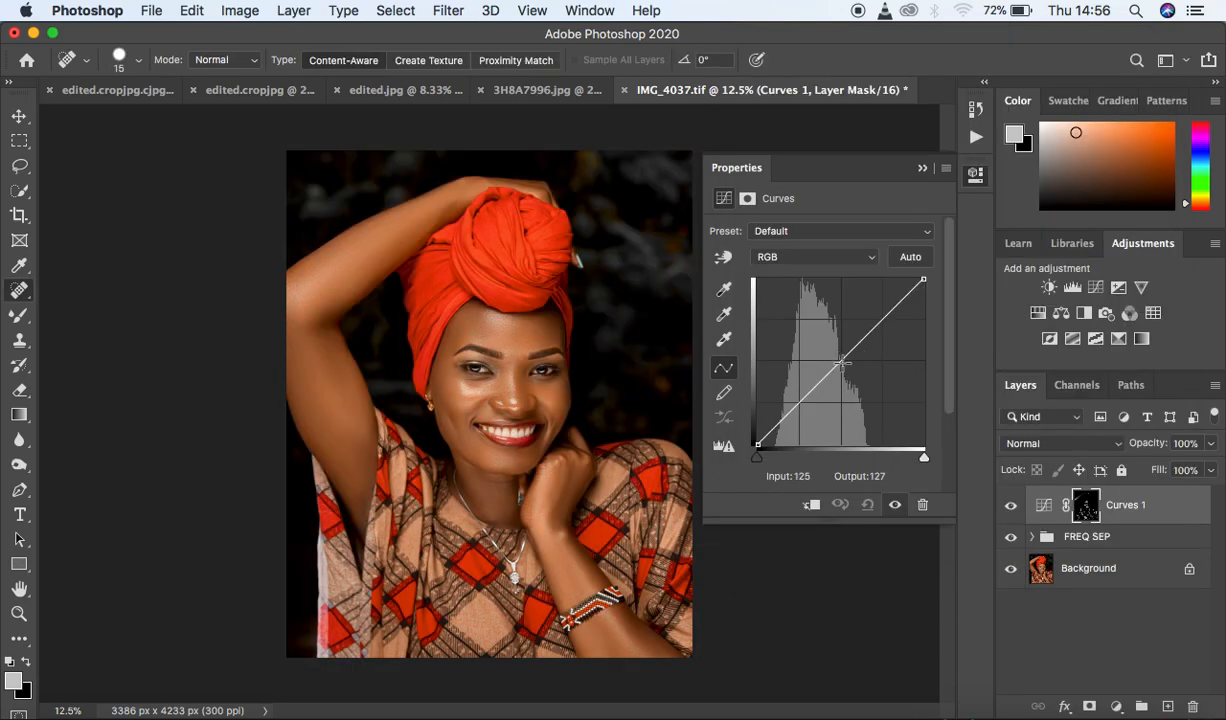
# Brighten the masked Curves layer with a midtone point at Input 121, Output 134, and rename the layer dodge
pyautogui.moveTo(842, 362); pyautogui.dragTo(838, 361)
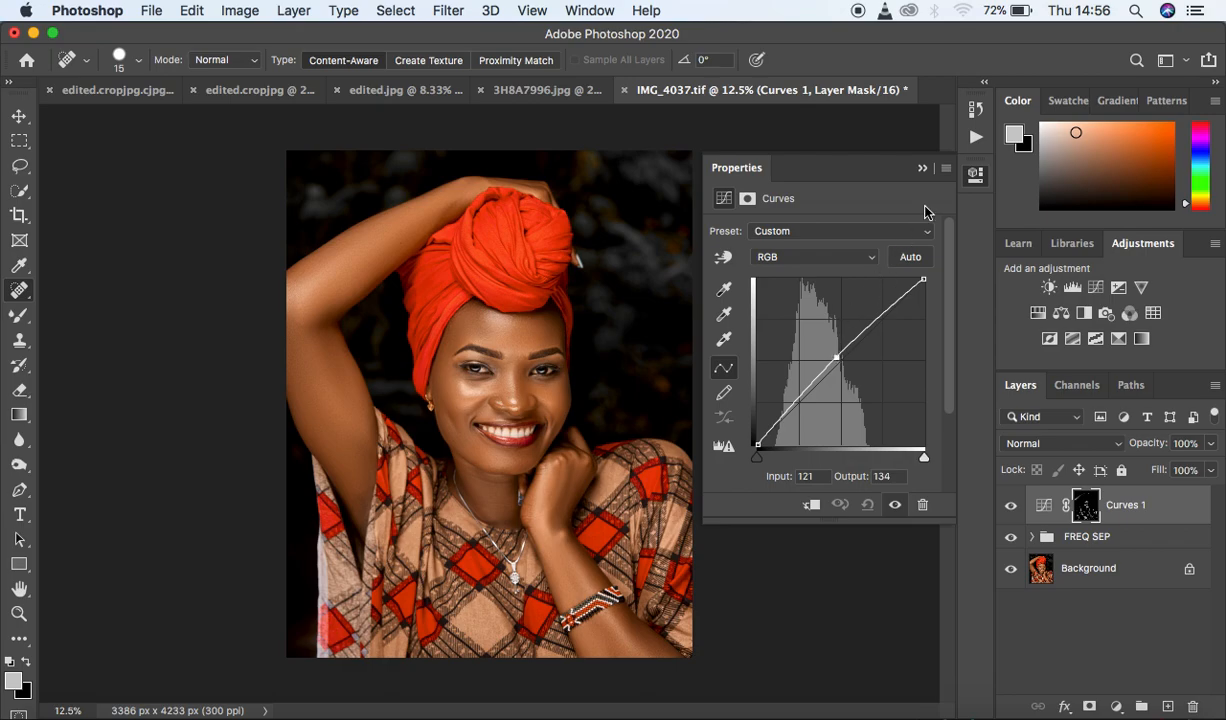
pyautogui.doubleClick(884, 160)
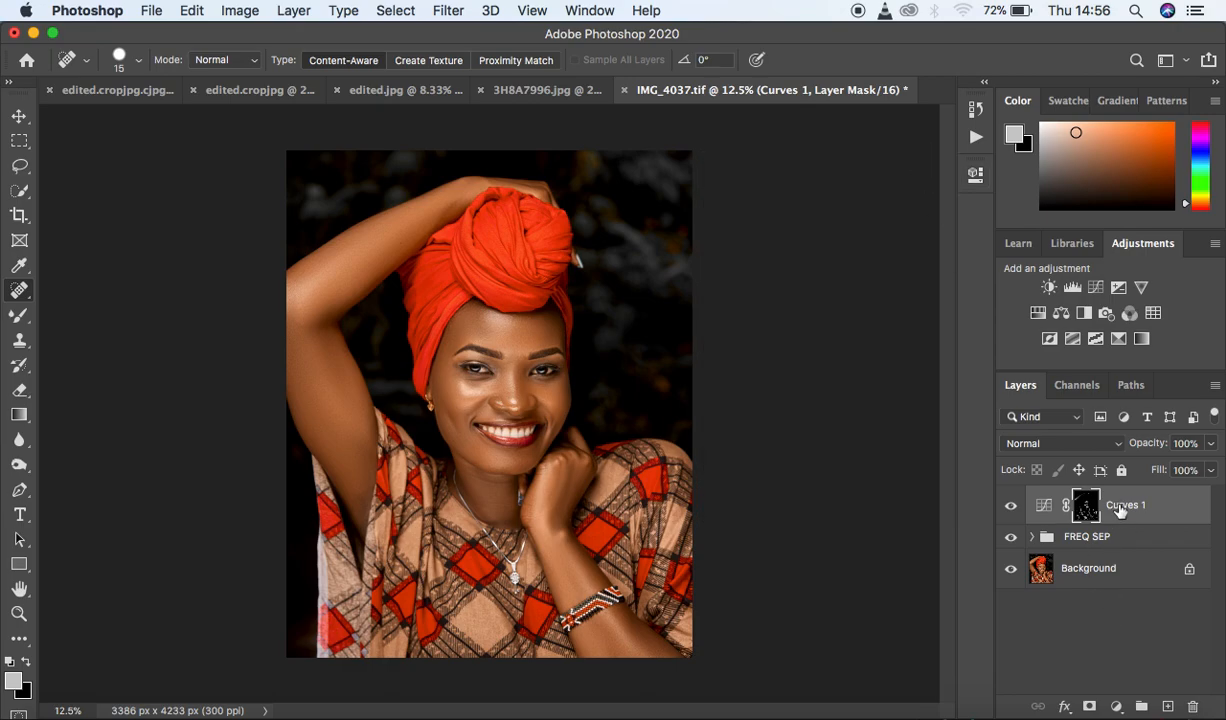
pyautogui.doubleClick(1120, 505)
pyautogui.write('dodge')
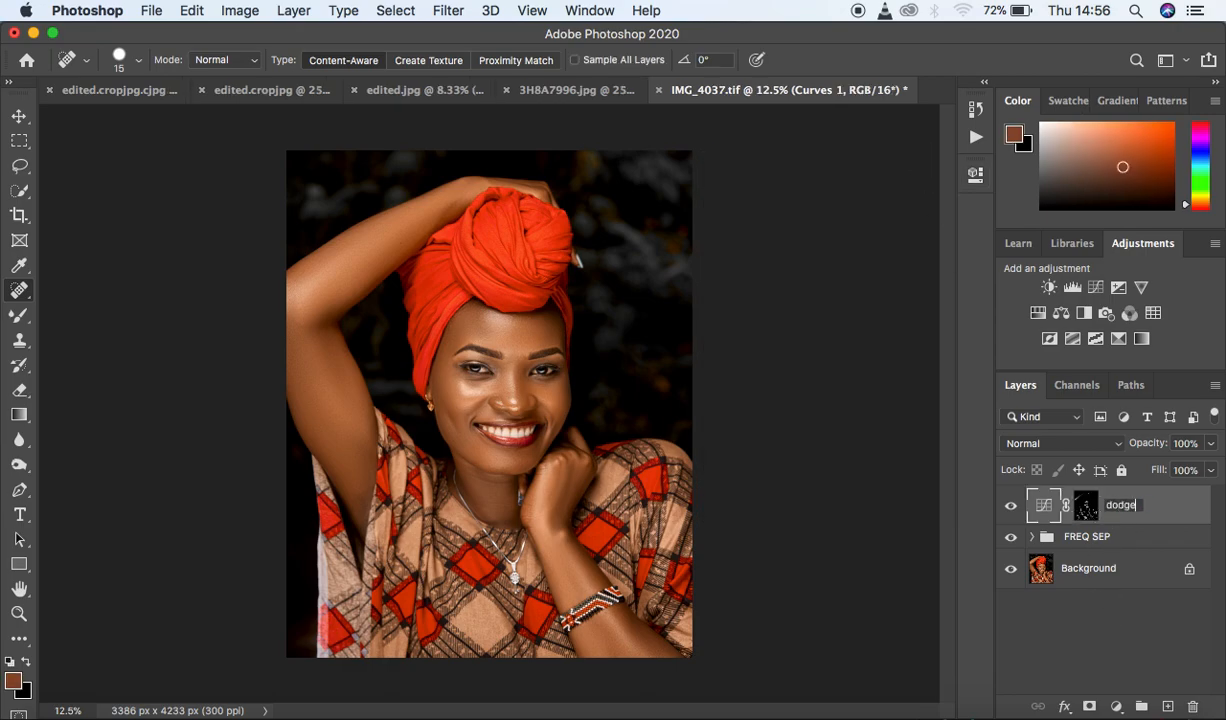
pyautogui.press('Return')
# Add a second Curves layer masked with Color Range, sampling the darker skin beside the nose at Fuzziness 73
pyautogui.click(1116, 706)
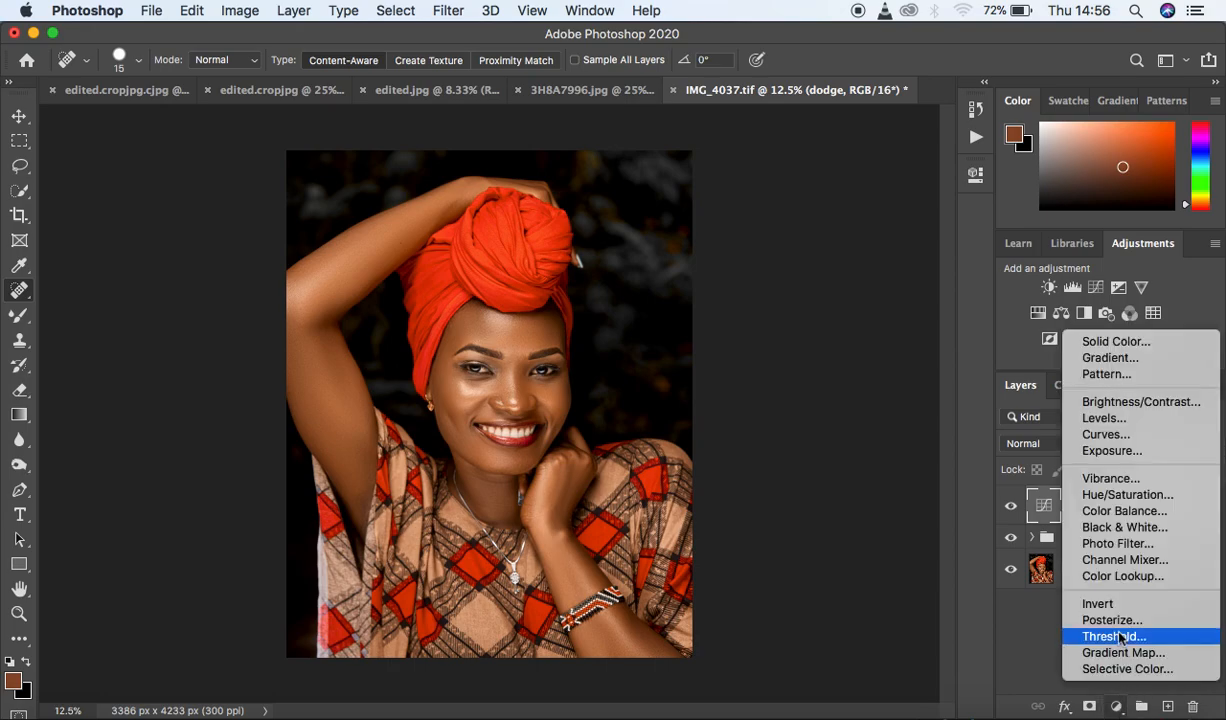
pyautogui.click(1108, 435)
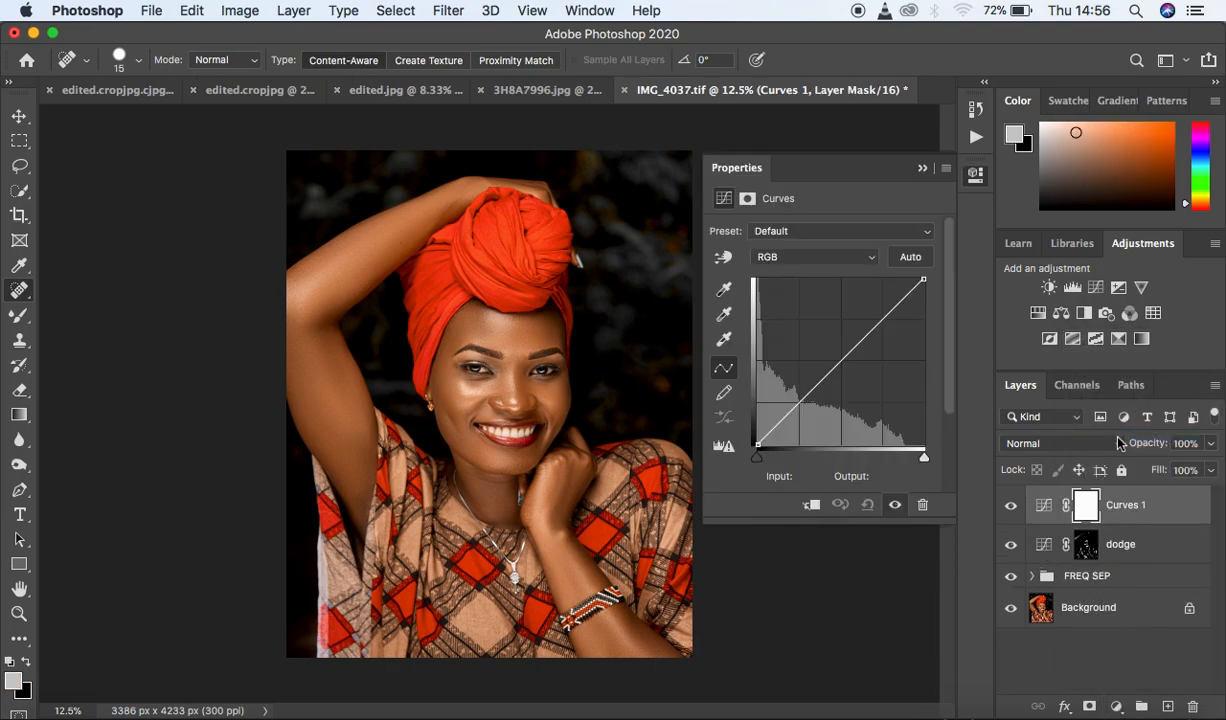
pyautogui.click(397, 11)
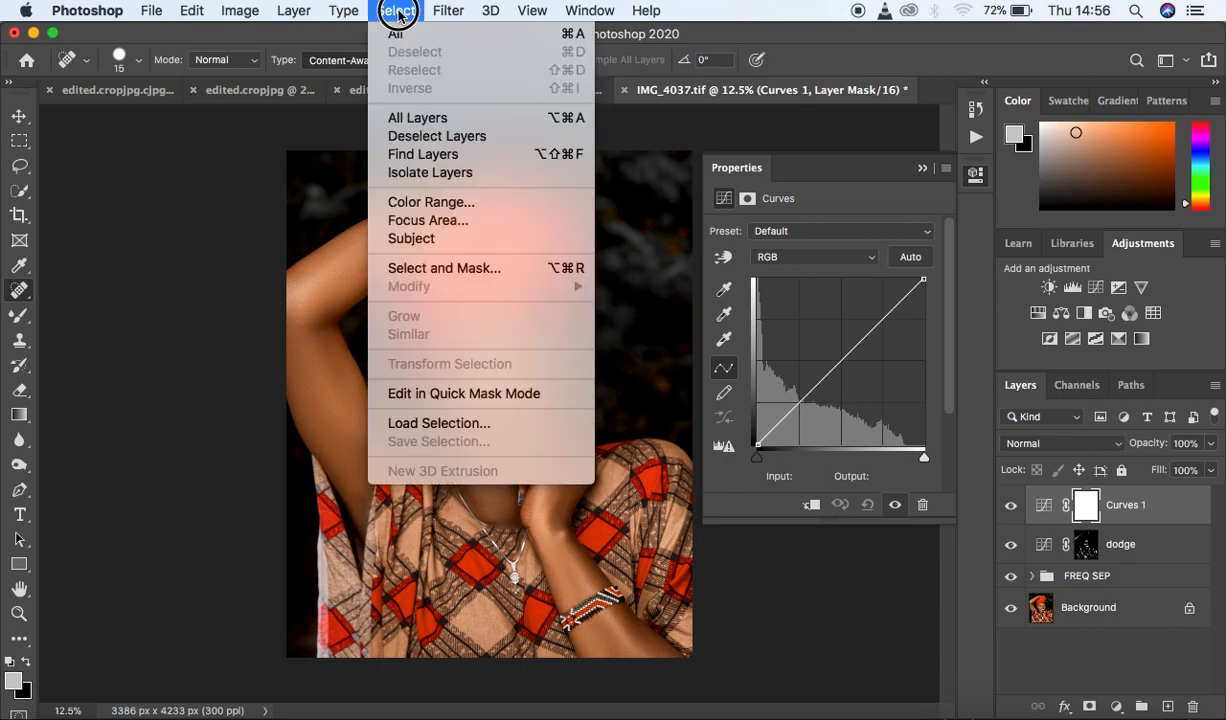
pyautogui.click(430, 202)
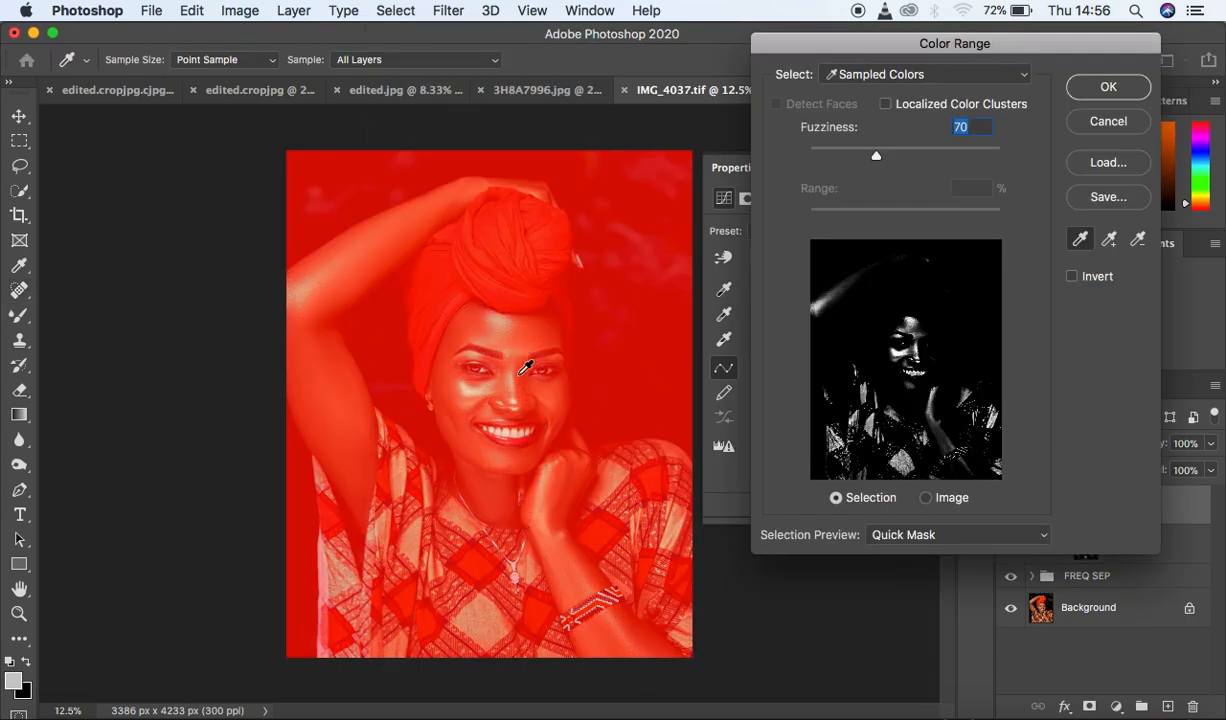
pyautogui.click(527, 384)
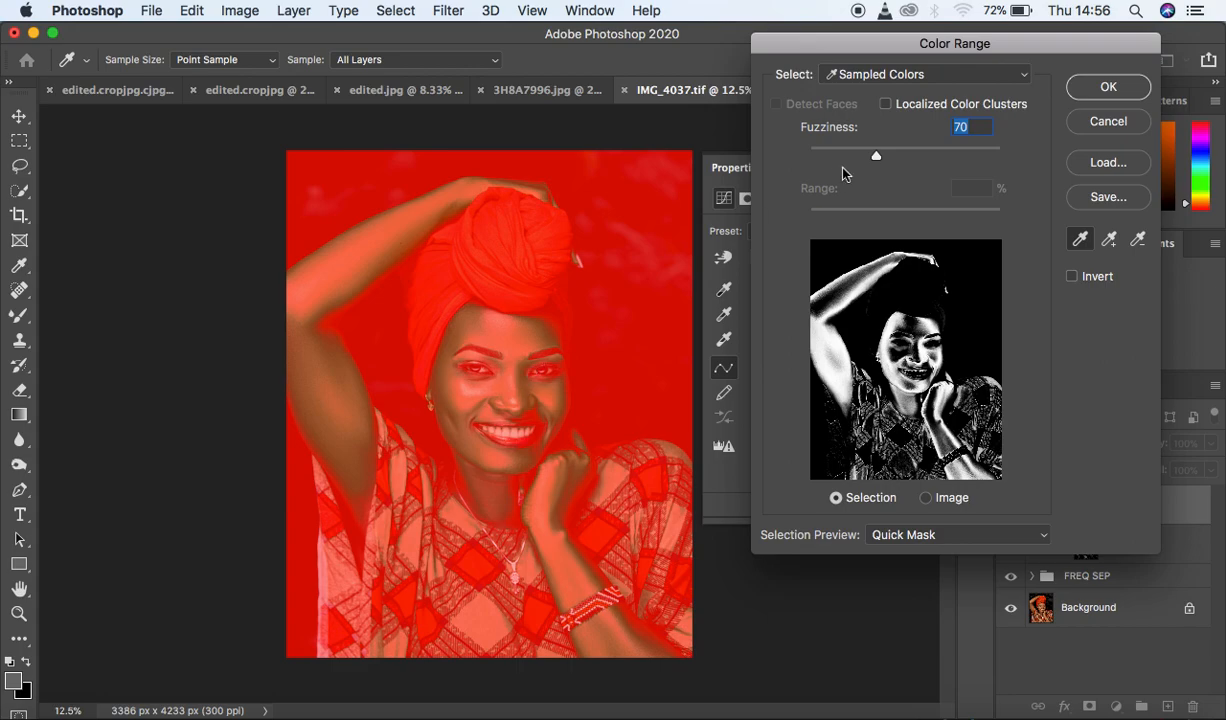
pyautogui.moveTo(877, 157); pyautogui.dragTo(880, 158)
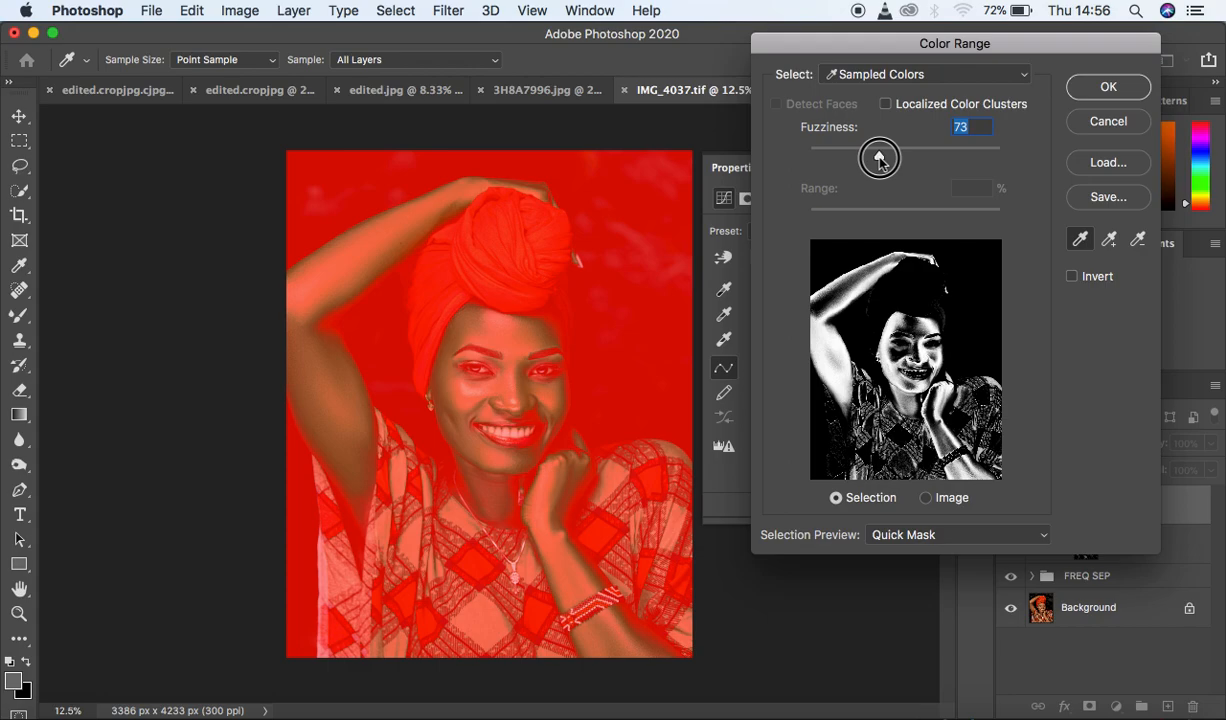
pyautogui.click(1108, 86)
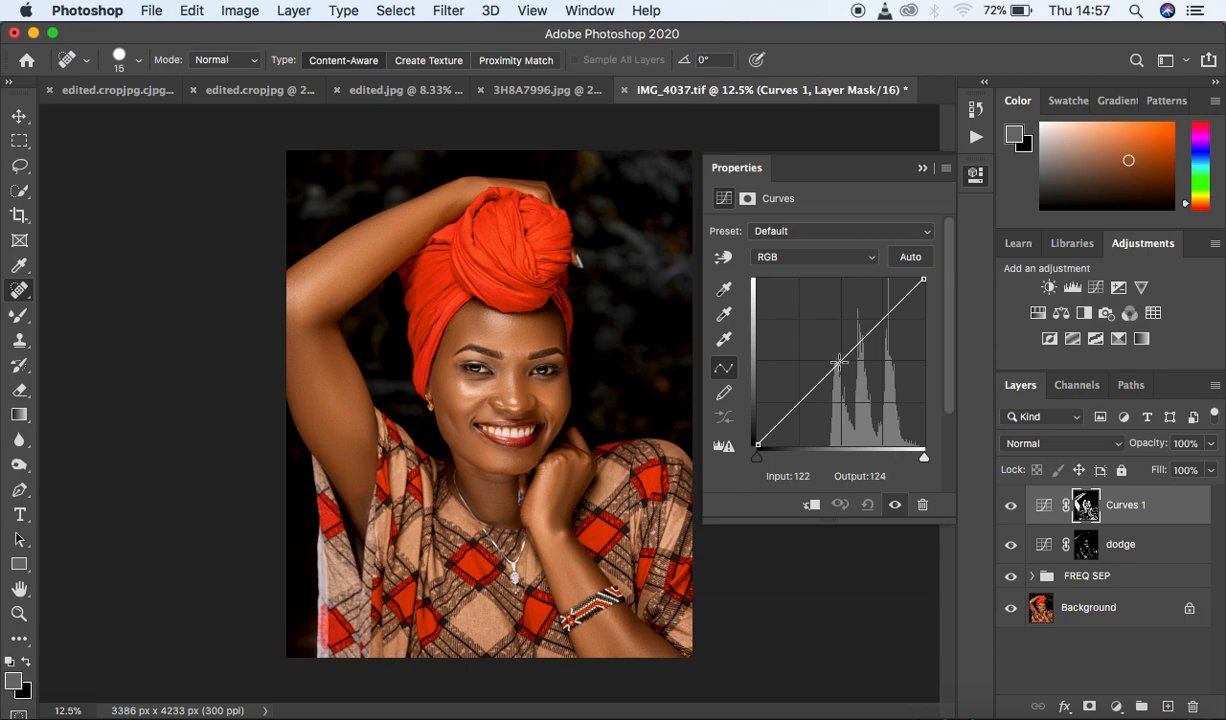
# Darken the new Curves layer with a point at Input 134, Output 125, rename it burn, and compare its effect
pyautogui.click(838, 363)
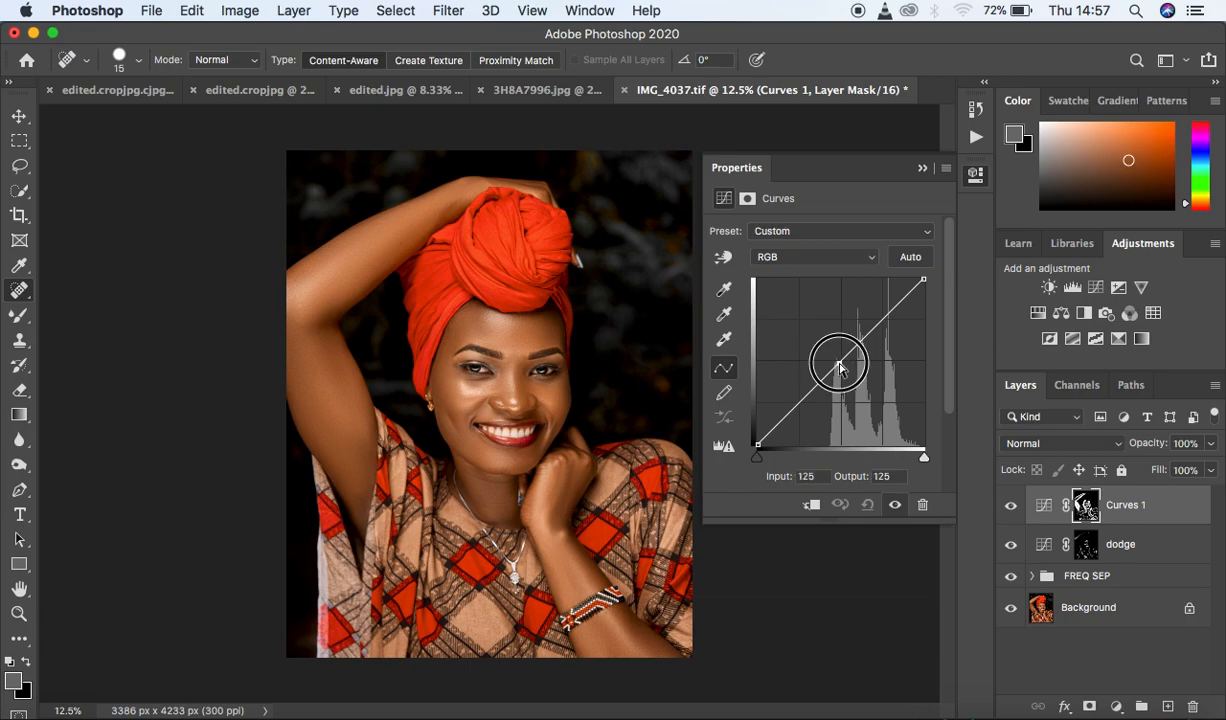
pyautogui.moveTo(839, 367); pyautogui.dragTo(848, 368)
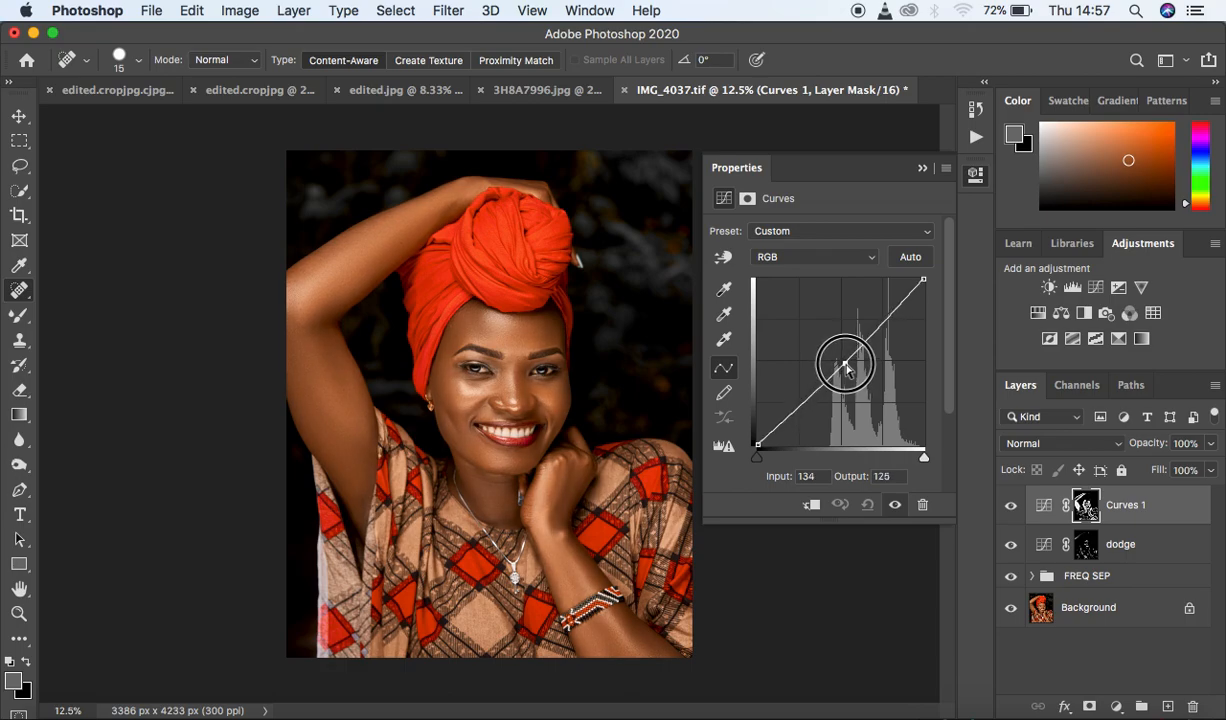
pyautogui.click(922, 168)
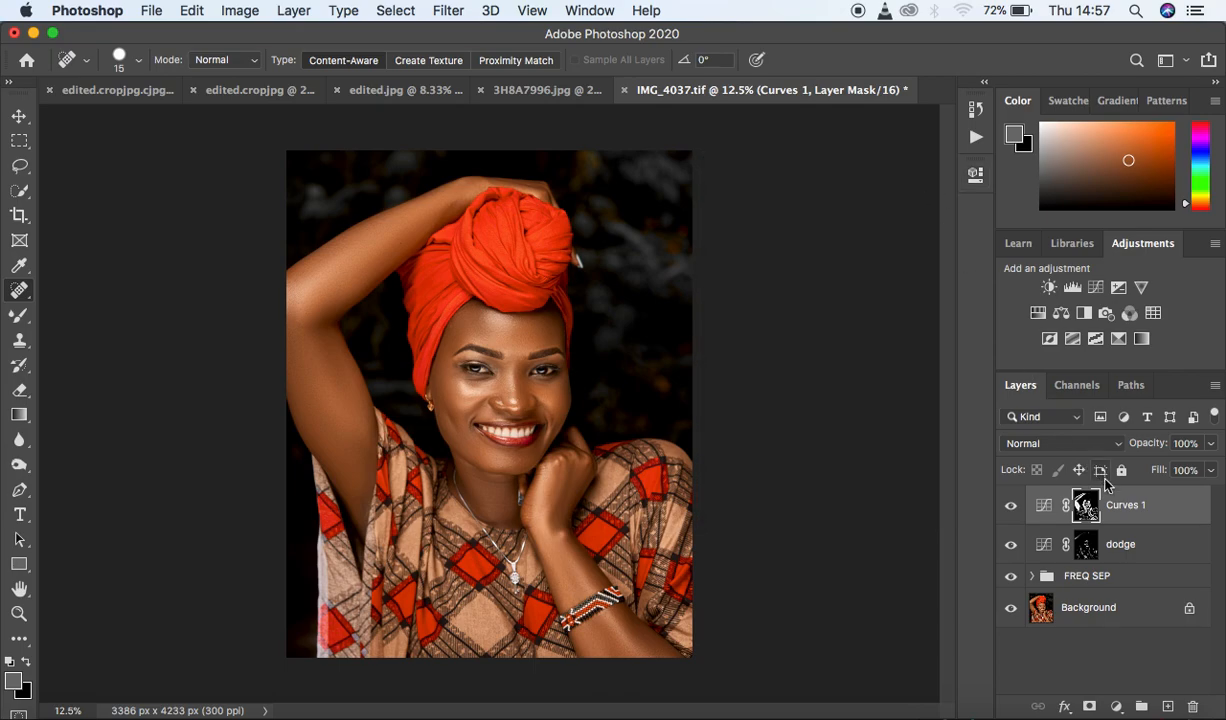
pyautogui.doubleClick(1125, 505)
pyautogui.write('burn')
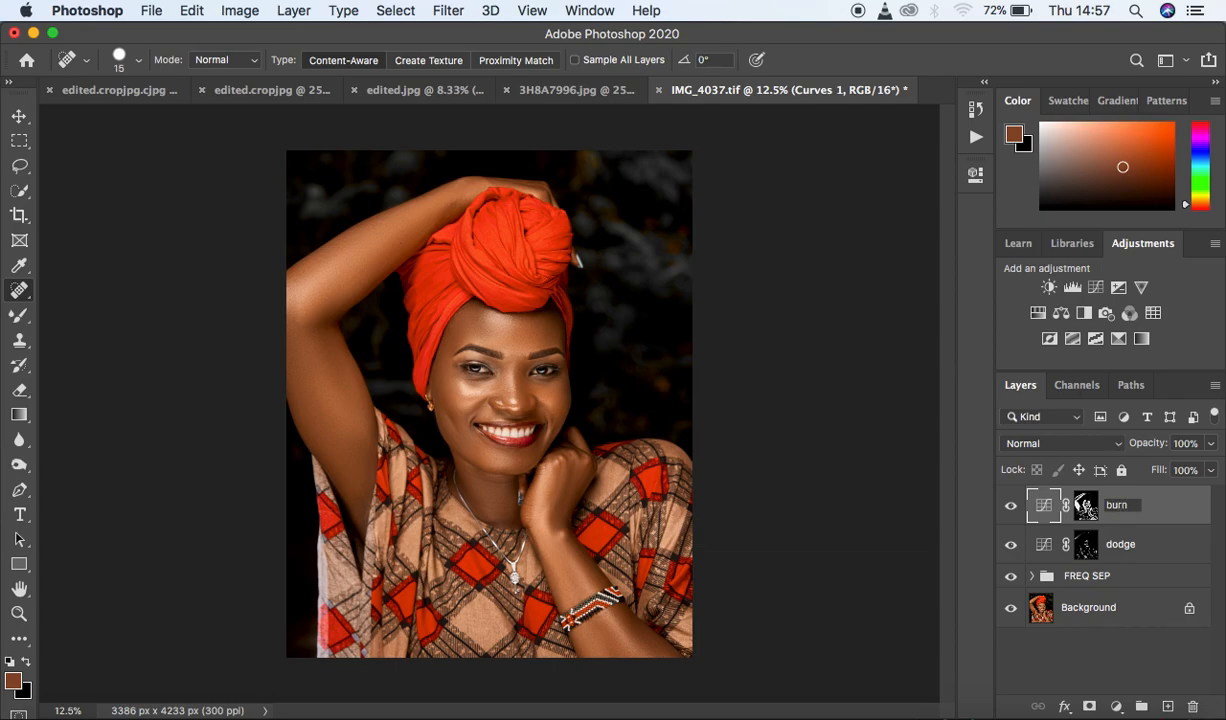
pyautogui.press('Return')
pyautogui.click(1011, 508)
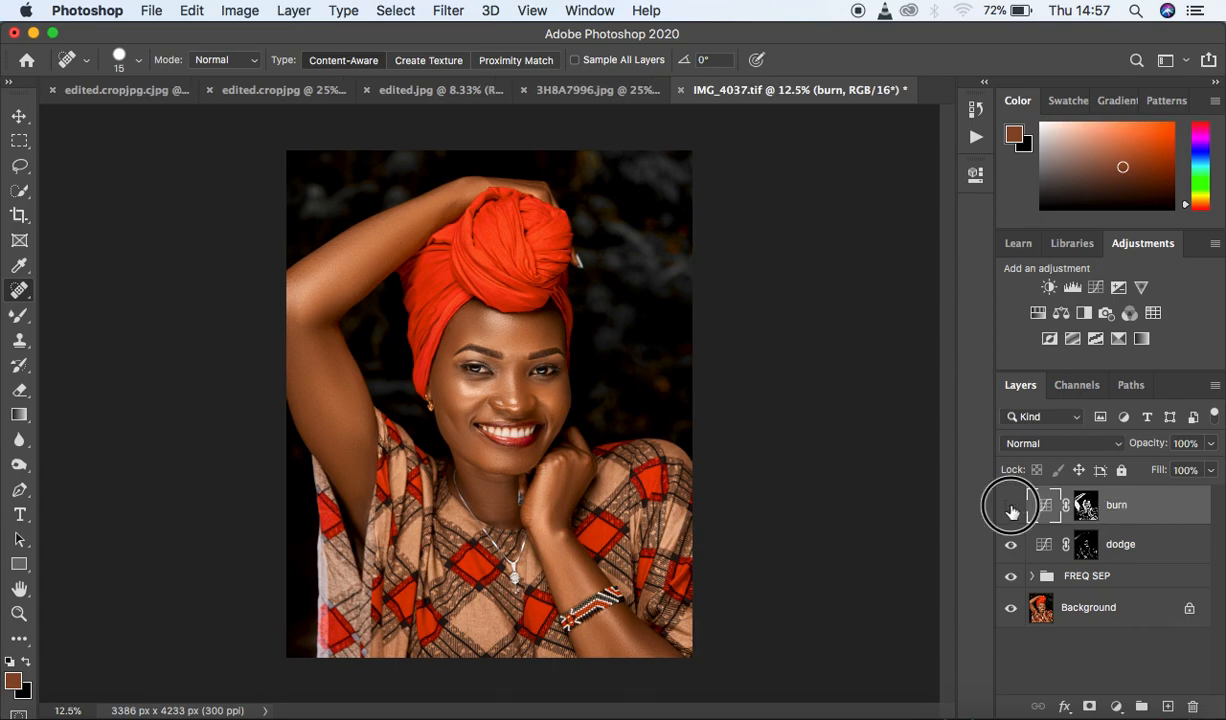
pyautogui.click(1011, 508)
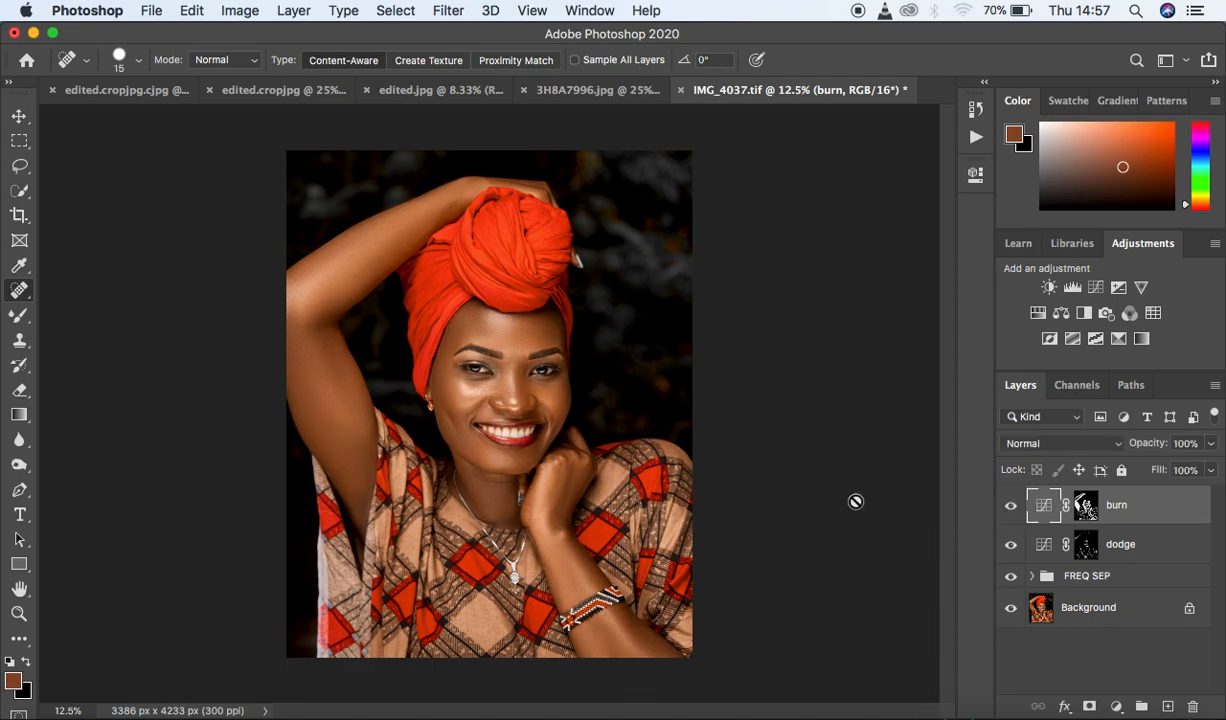
# Set the blend mode of both the burn and dodge layers to Luminosity
pyautogui.click(1049, 443)
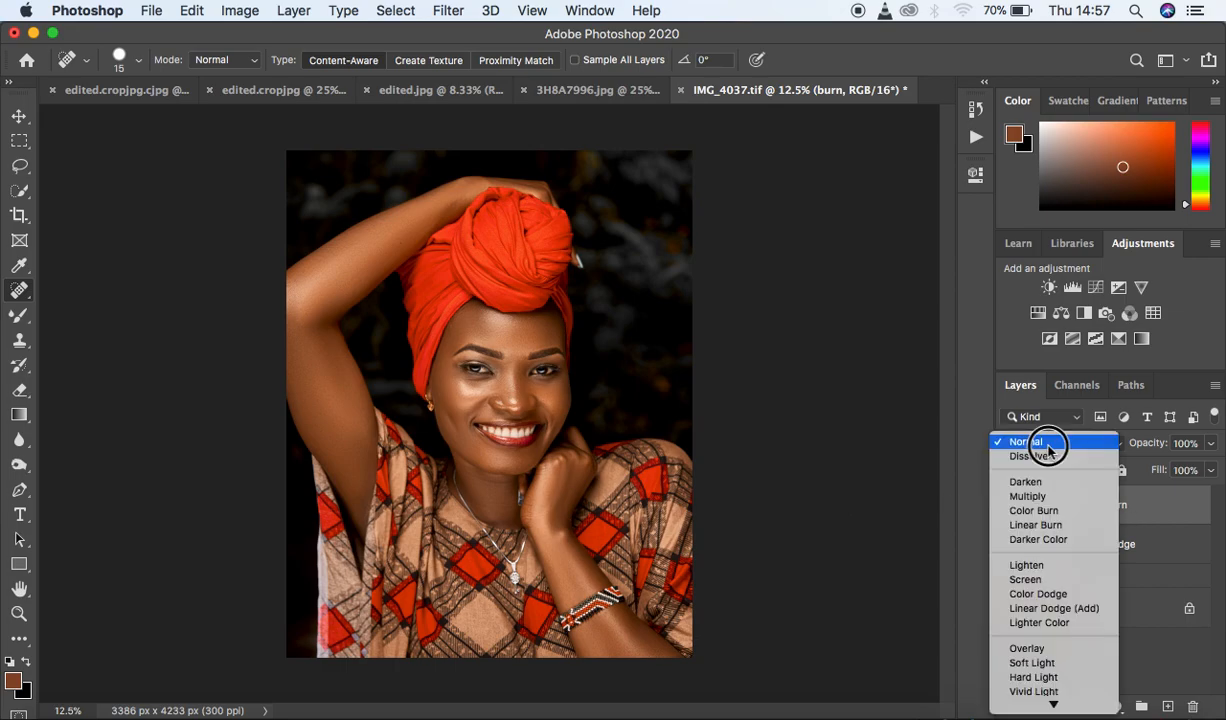
pyautogui.click(1050, 700)
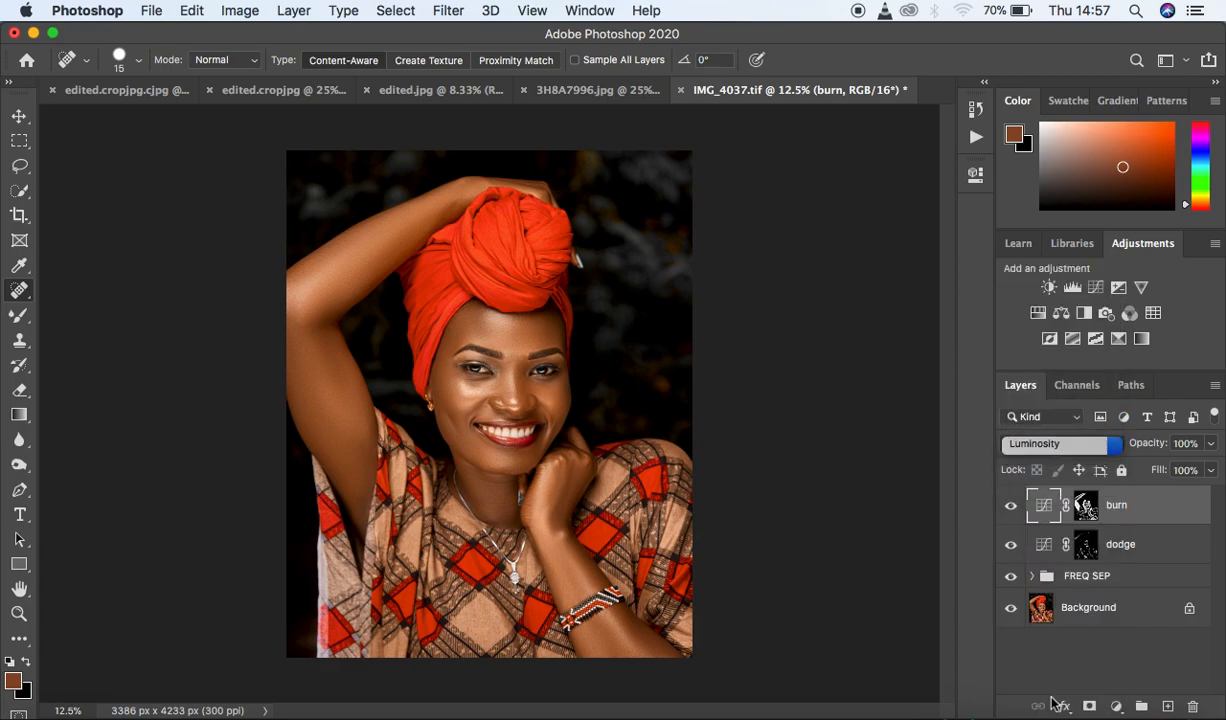
pyautogui.click(1128, 546)
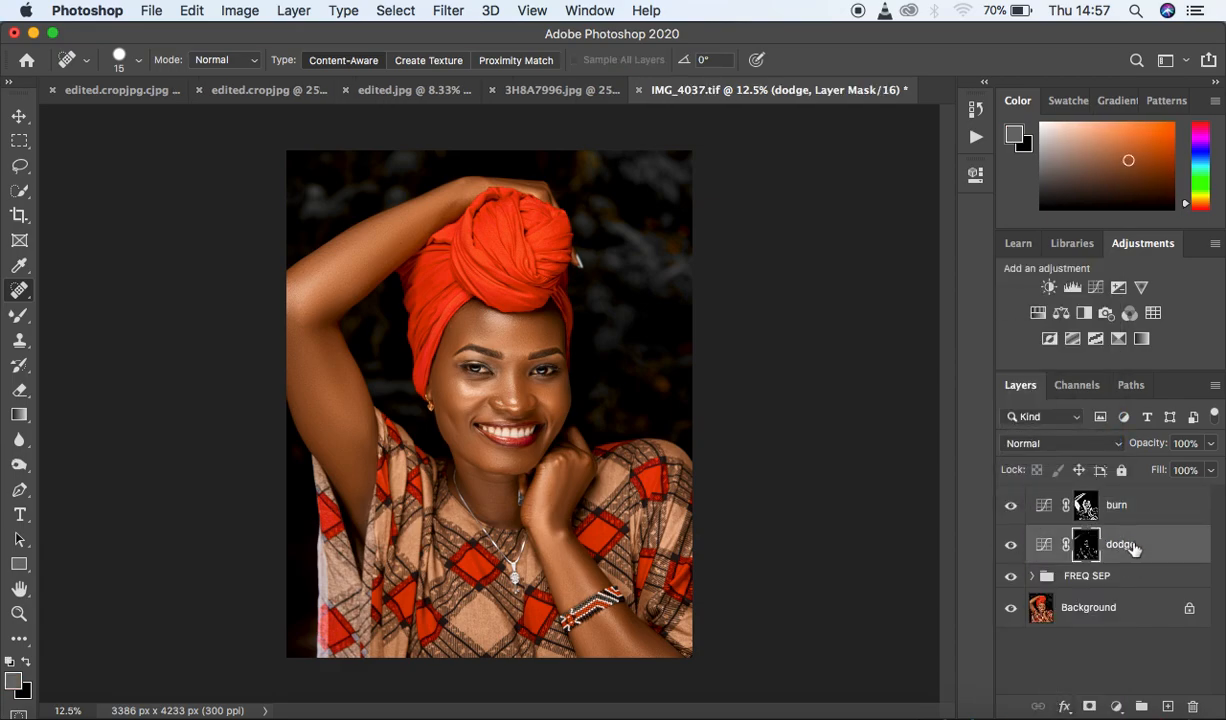
pyautogui.click(1065, 443)
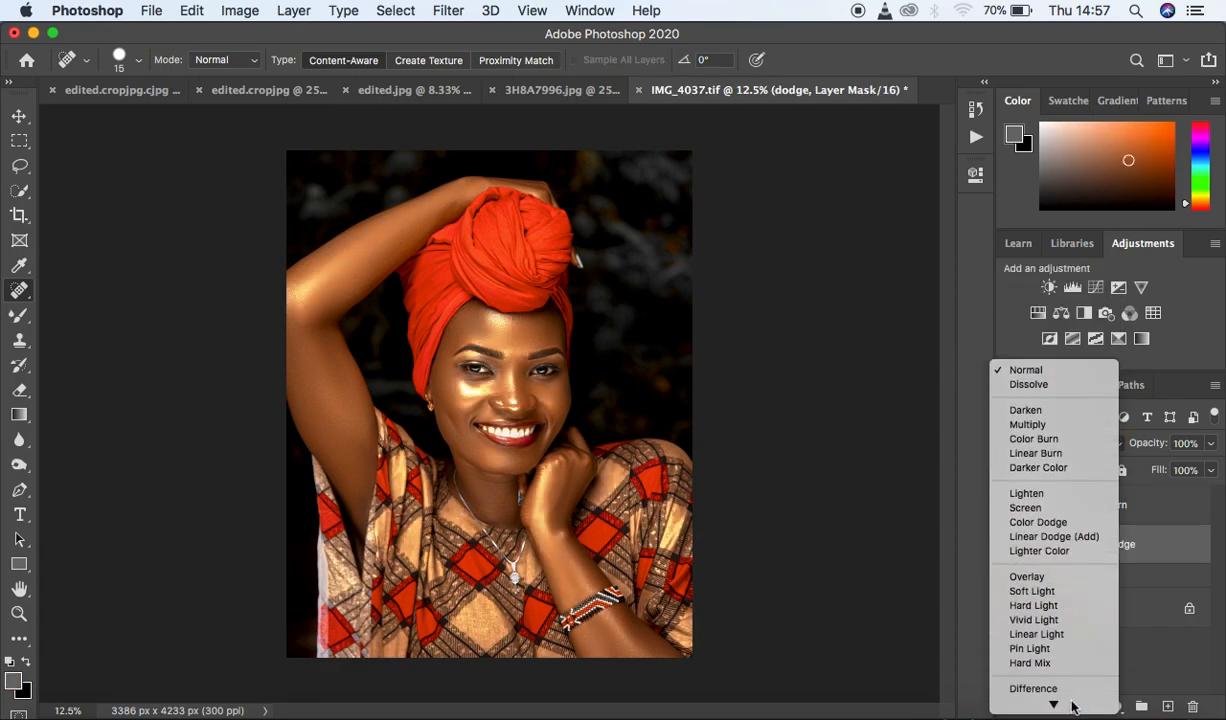
pyautogui.click(1068, 703)
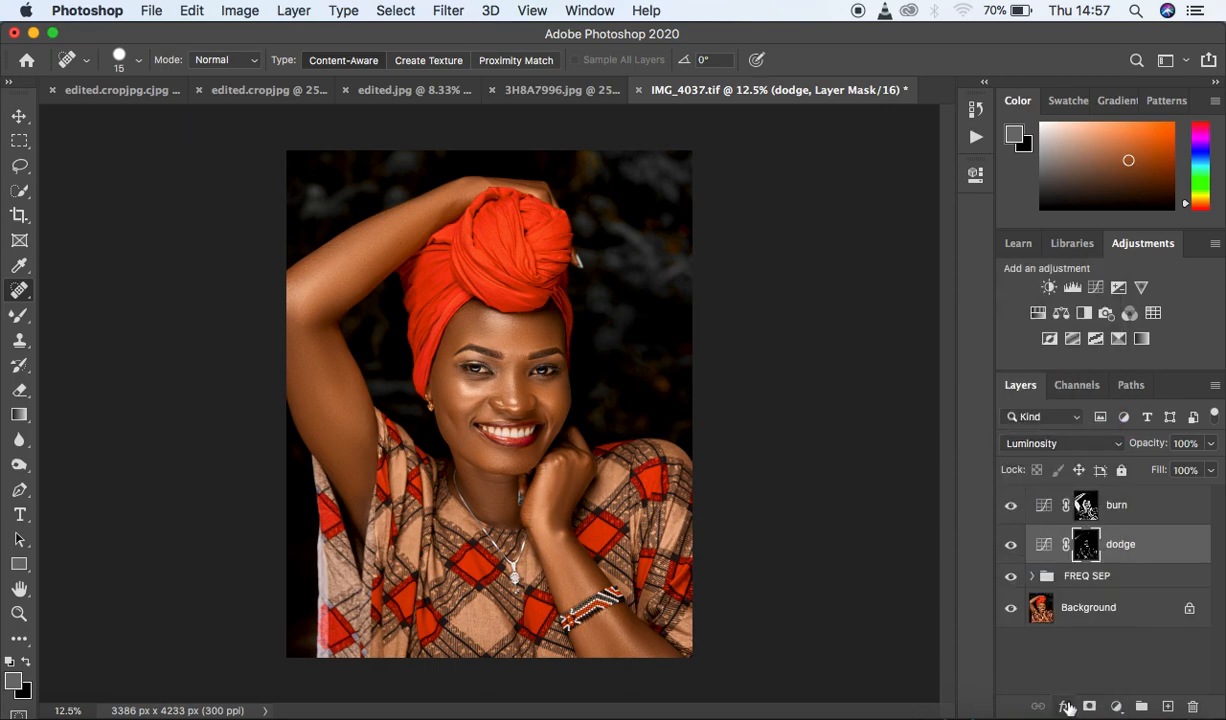
# Group the dodge and burn layers and name the group DNB
pyautogui.keyDown('shift'); pyautogui.click(1155, 514); pyautogui.keyUp('shift')
pyautogui.press('super+g')
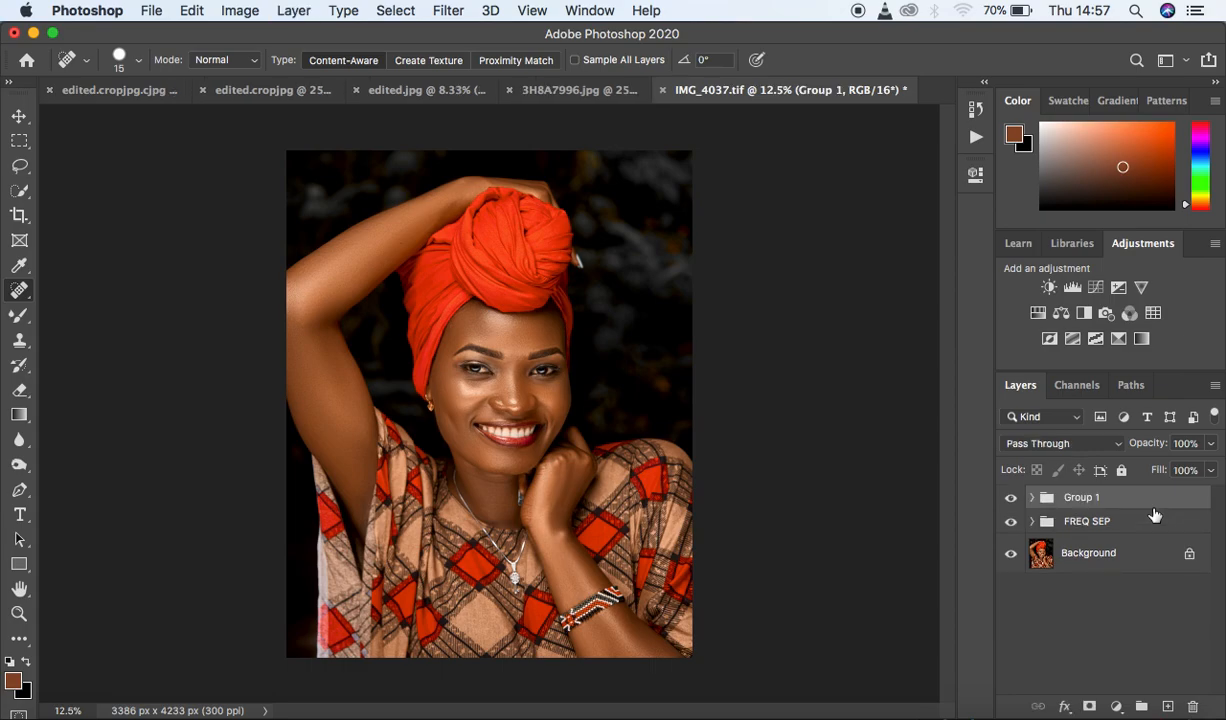
pyautogui.doubleClick(1083, 497)
pyautogui.write('DNB')
pyautogui.press('Return')
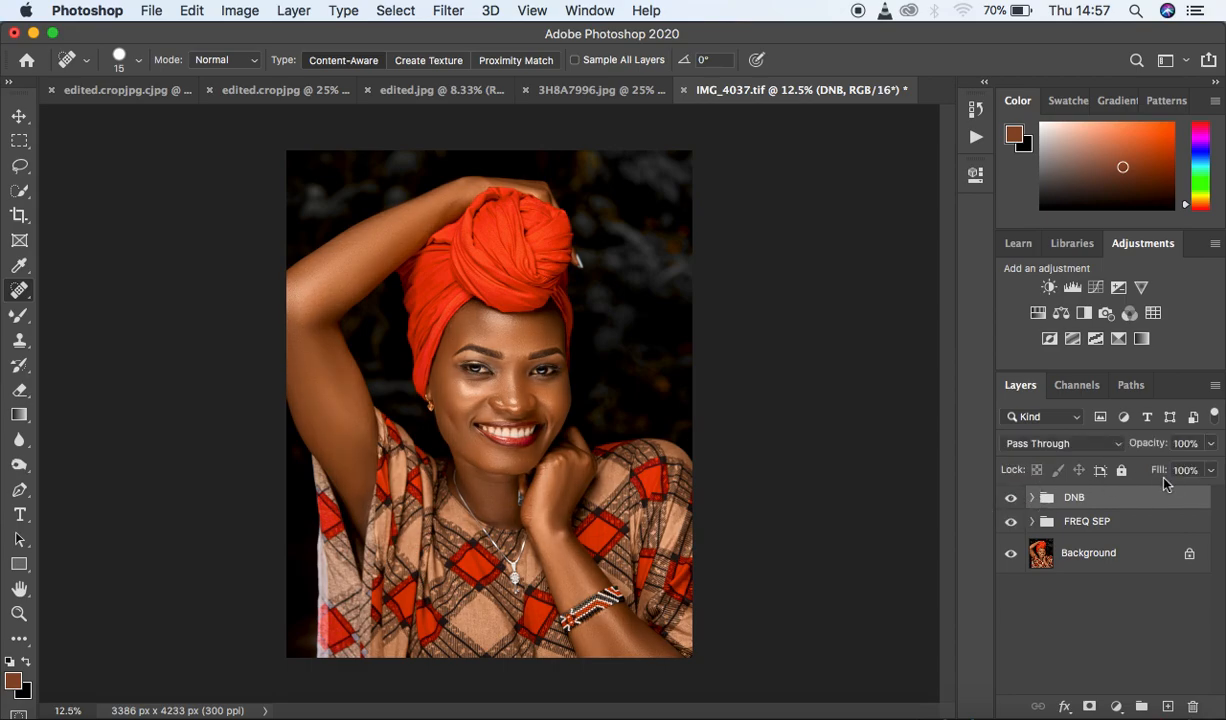
# Lower the DNB group's opacity to 71% and compare the portrait with and without it
pyautogui.click(1210, 470)
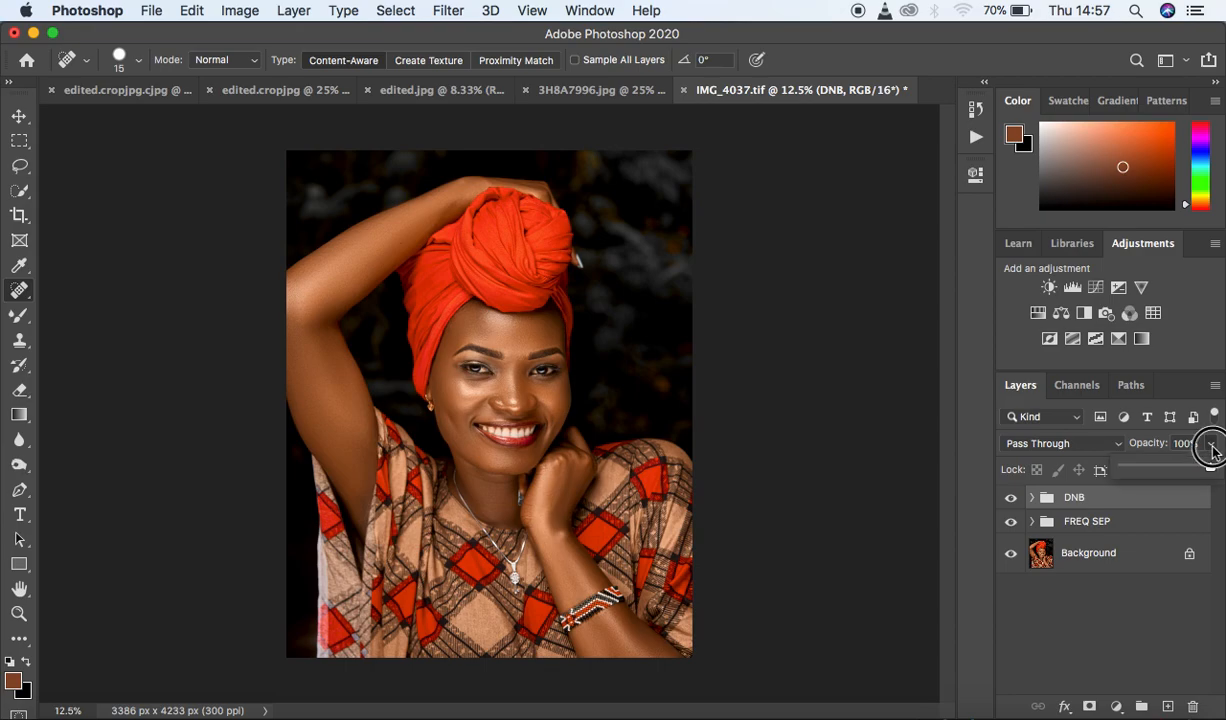
pyautogui.moveTo(1208, 472); pyautogui.dragTo(1187, 473)
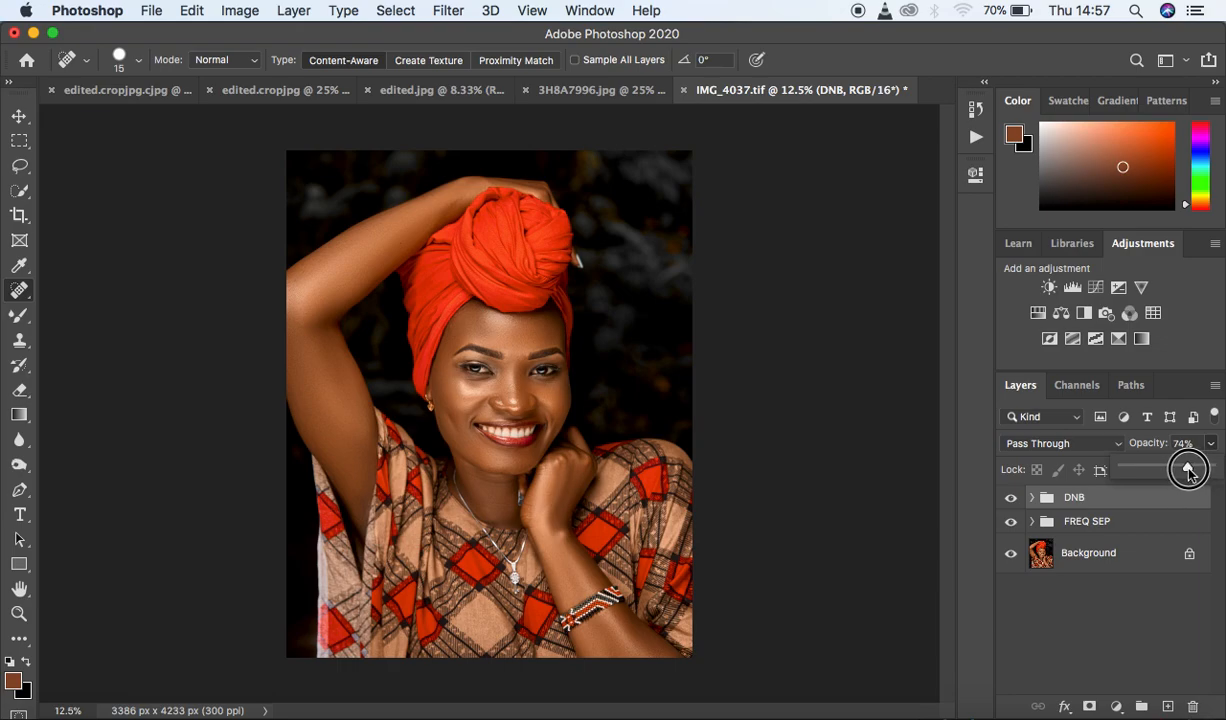
pyautogui.moveTo(1186, 472); pyautogui.dragTo(1184, 472)
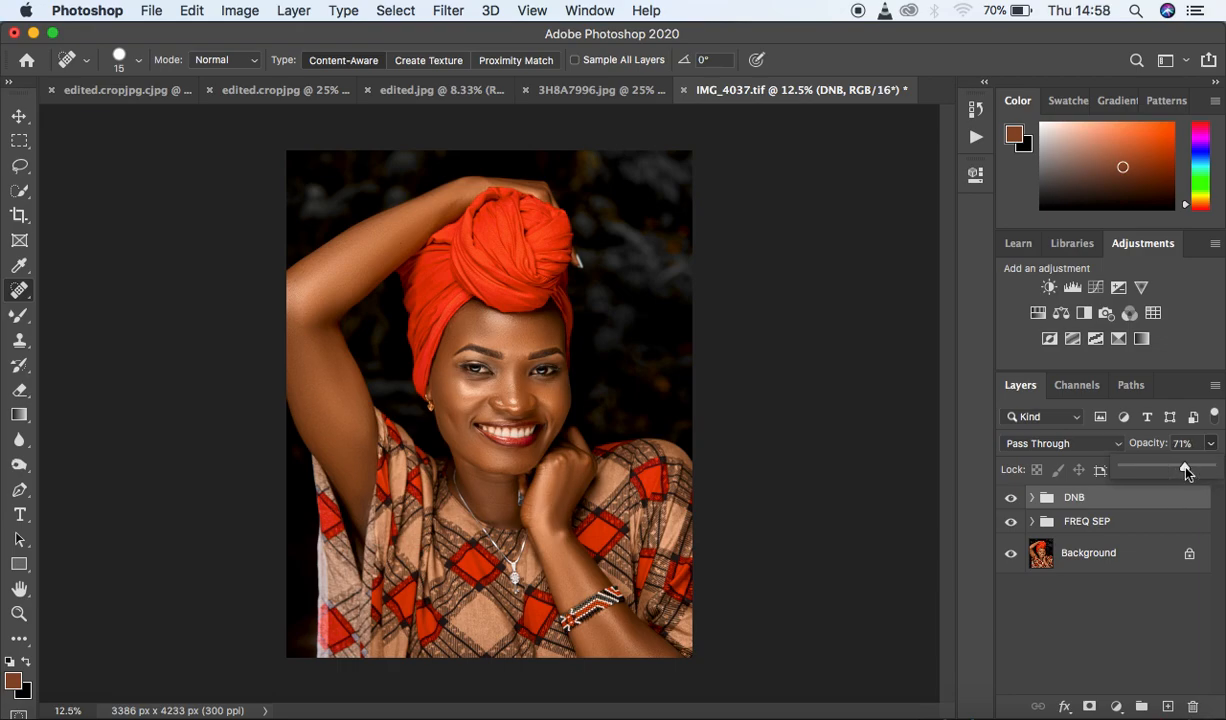
pyautogui.click(1011, 499)
pyautogui.click(1011, 499)
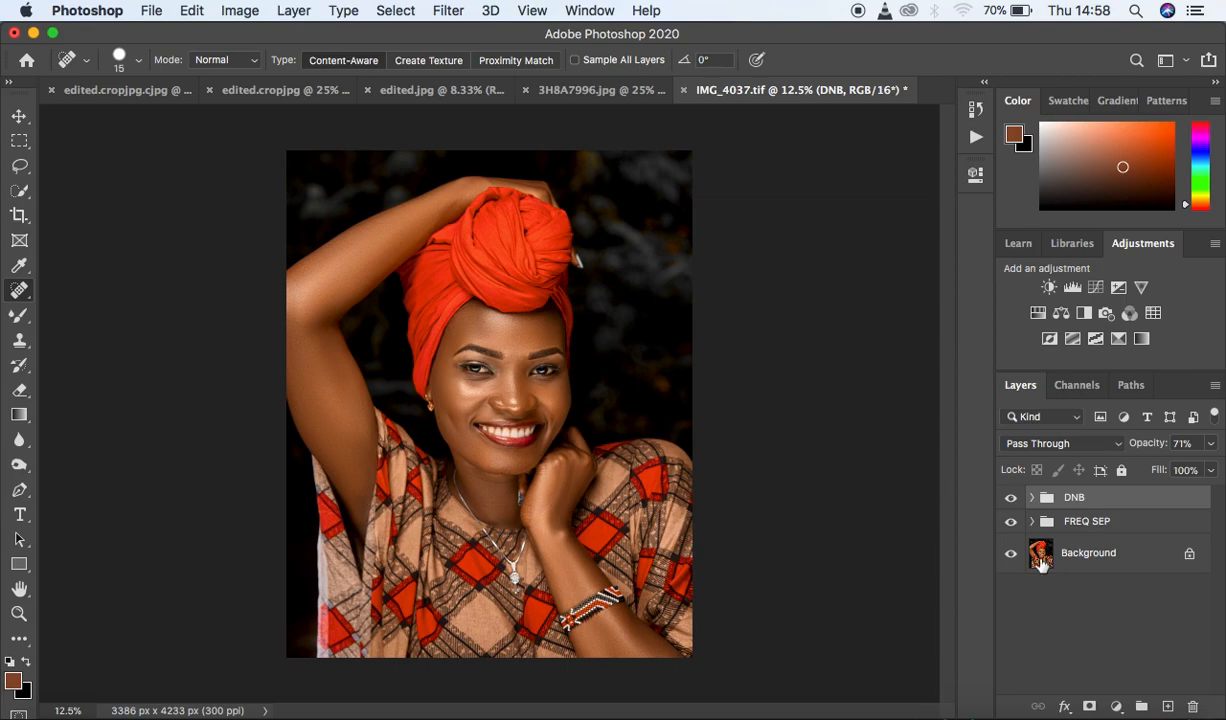
# Add a Selective Color adjustment layer above DNB and set its Blacks to Yellow -4% and Black +3%
pyautogui.click(1116, 707)
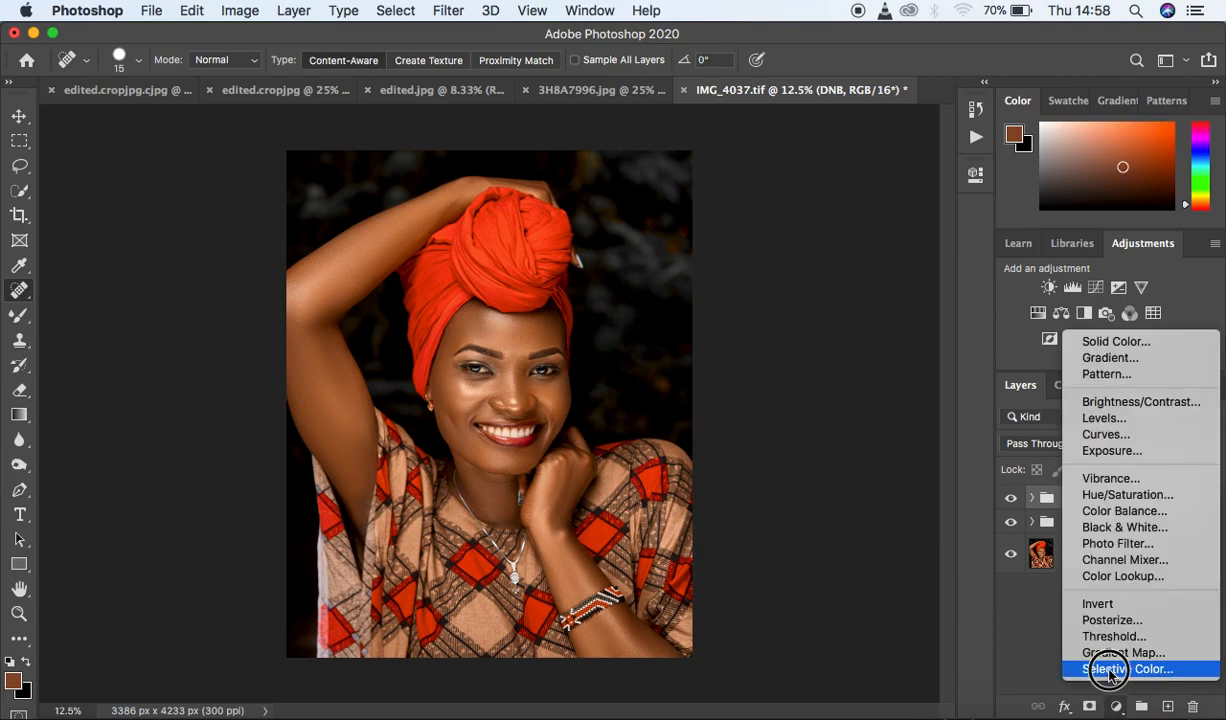
pyautogui.click(1100, 668)
pyautogui.click(818, 253)
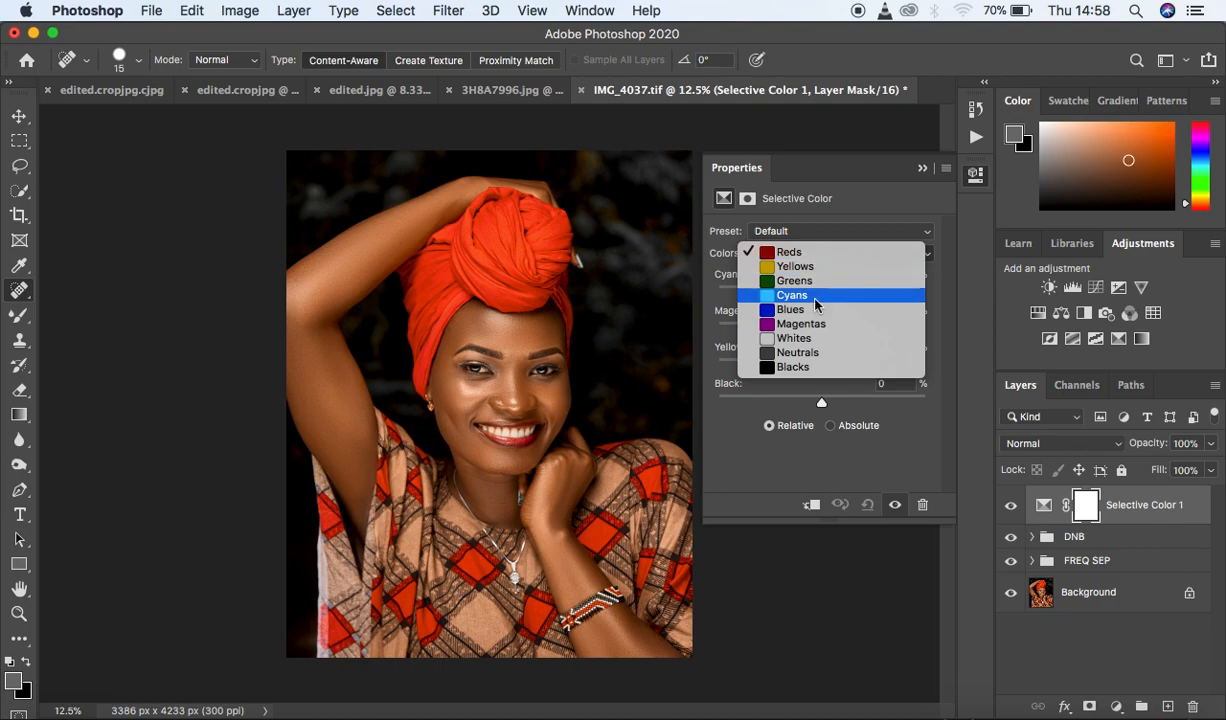
pyautogui.click(821, 361)
pyautogui.moveTo(822, 405); pyautogui.dragTo(825, 405)
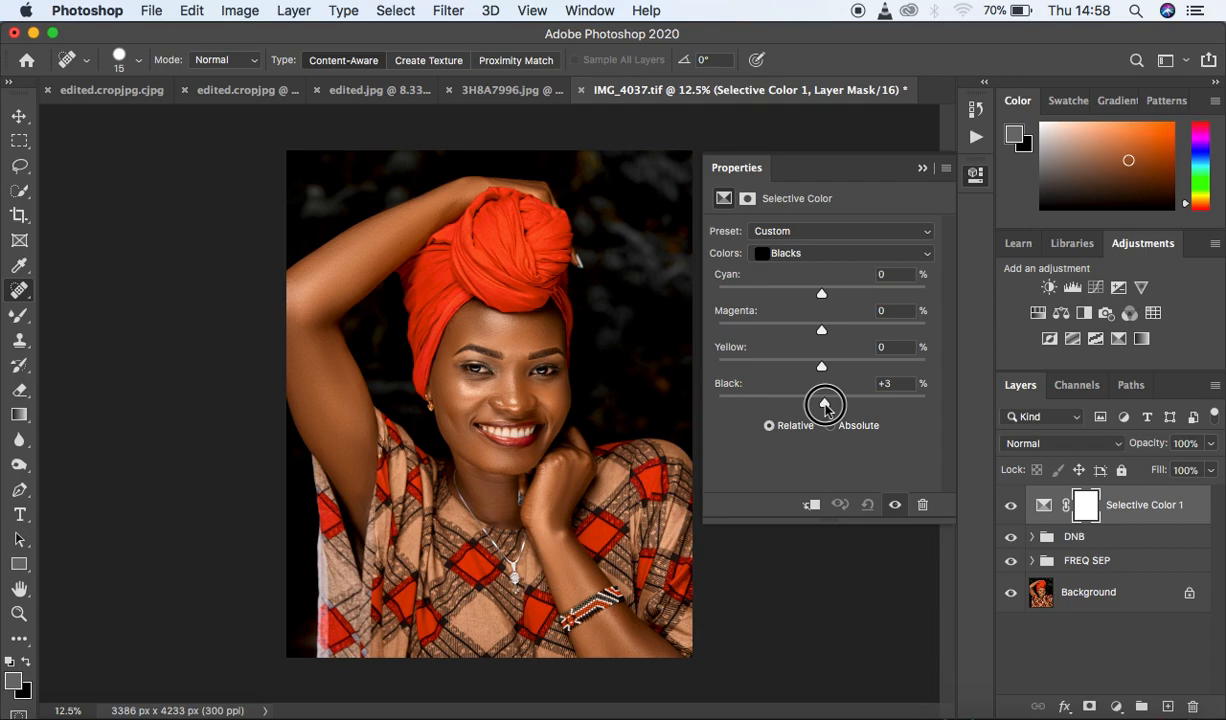
pyautogui.moveTo(825, 408); pyautogui.dragTo(818, 368)
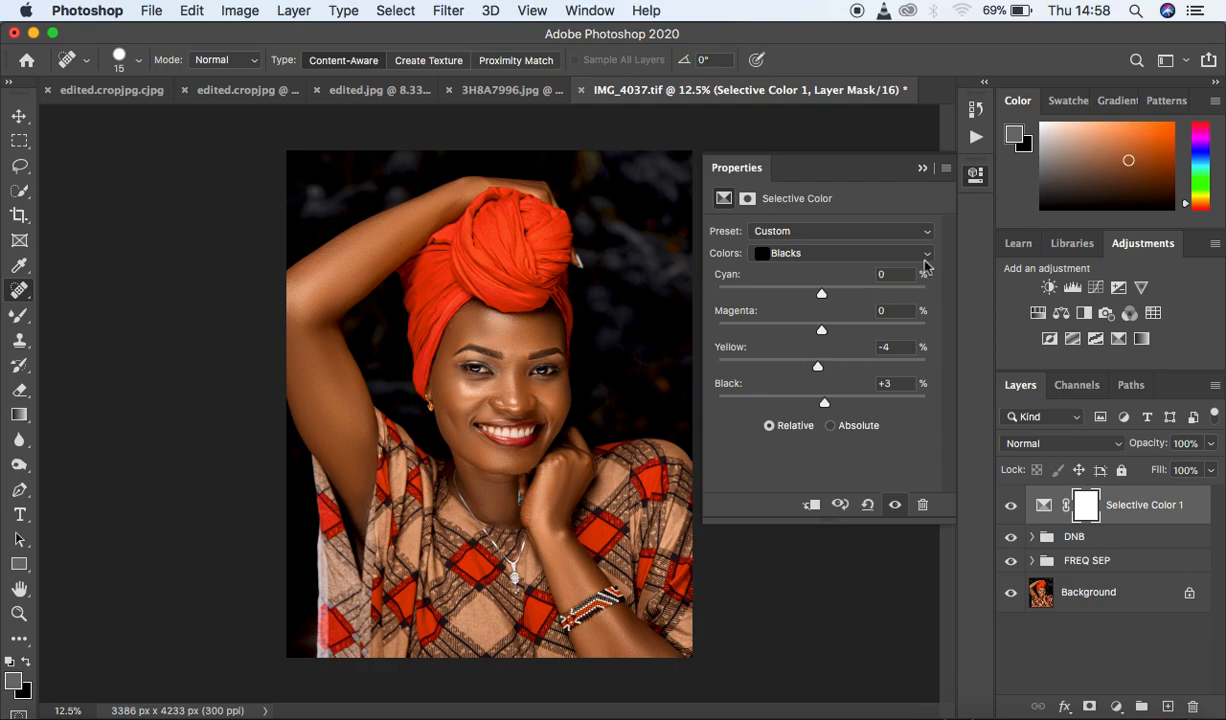
pyautogui.click(922, 170)
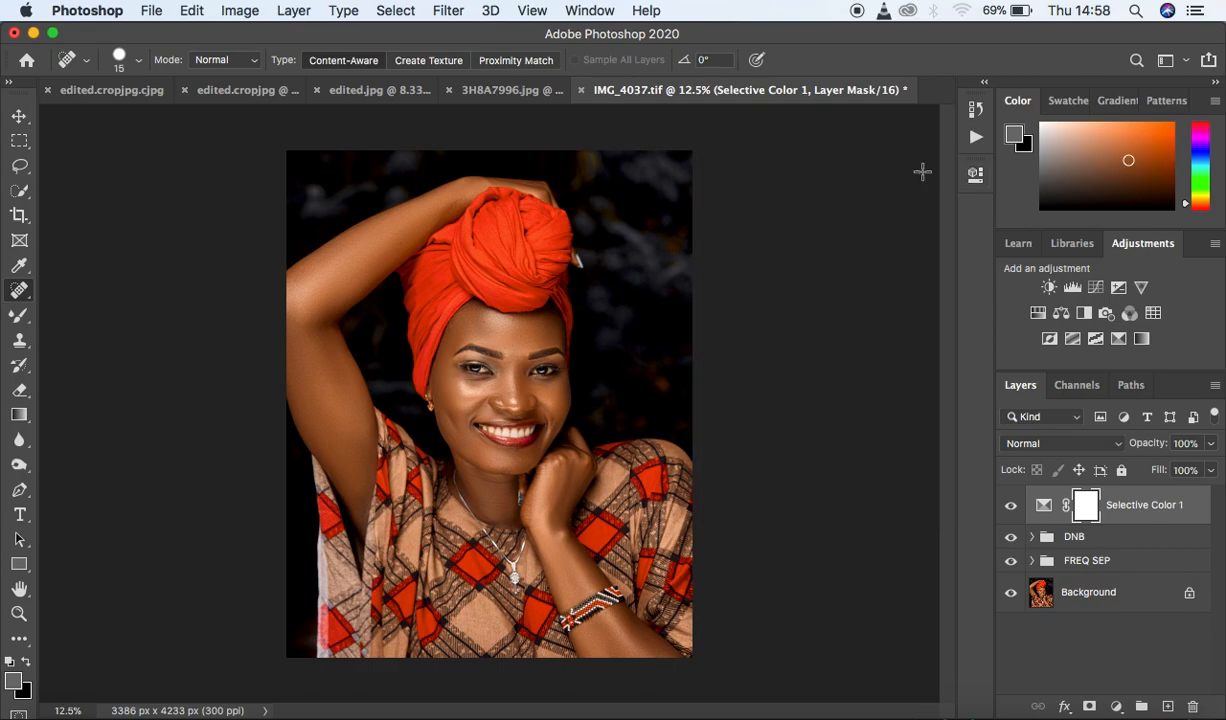
# Reopen the Selective Color 1 settings and set the Yellow of the Reds to -5%
pyautogui.doubleClick(1043, 505)
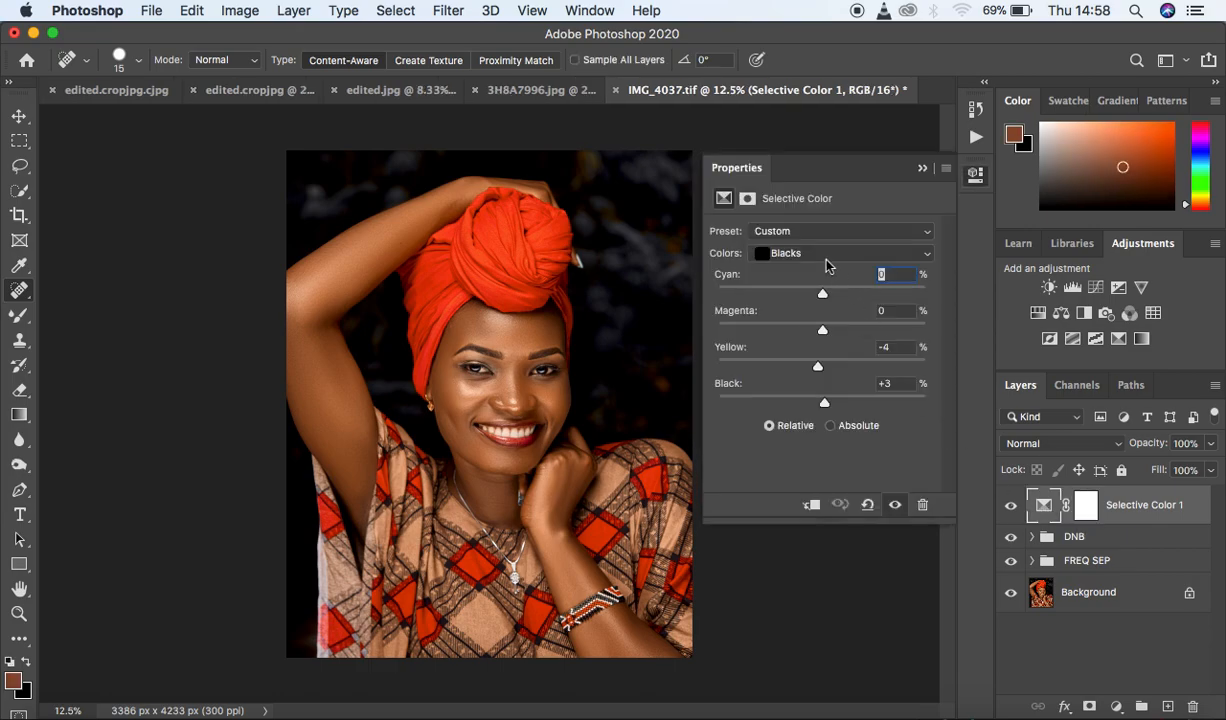
pyautogui.click(826, 256)
pyautogui.click(785, 131)
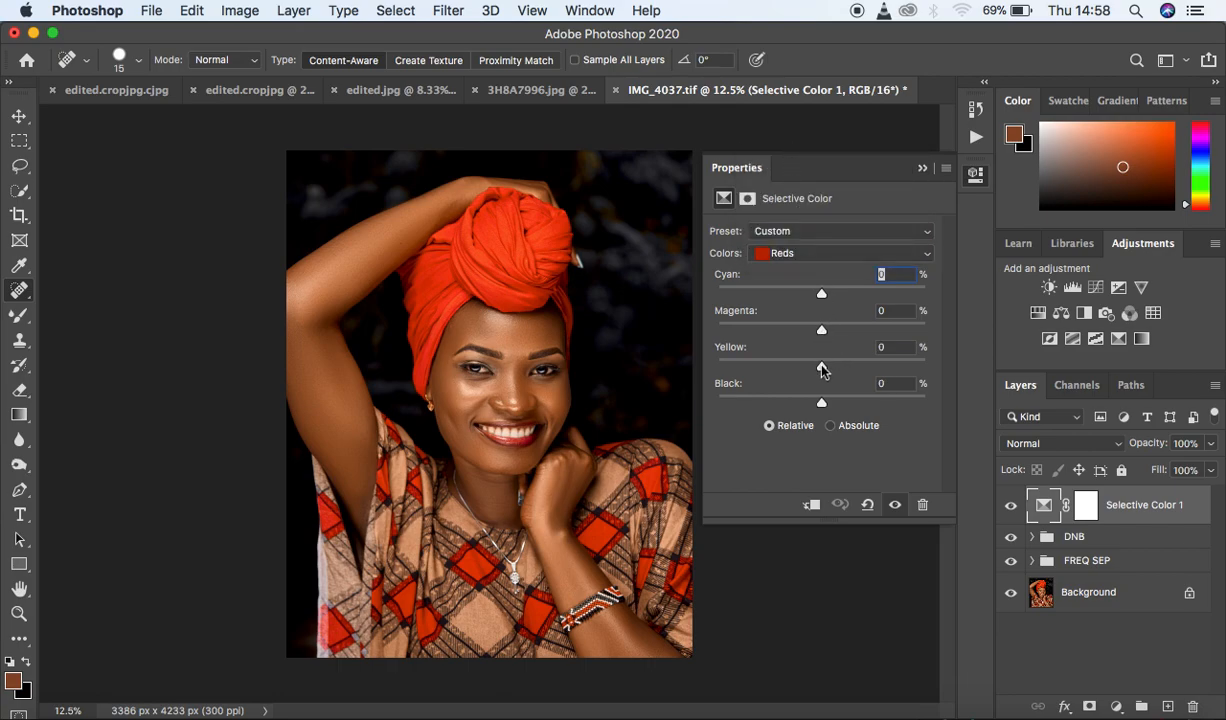
pyautogui.moveTo(822, 371); pyautogui.dragTo(821, 371)
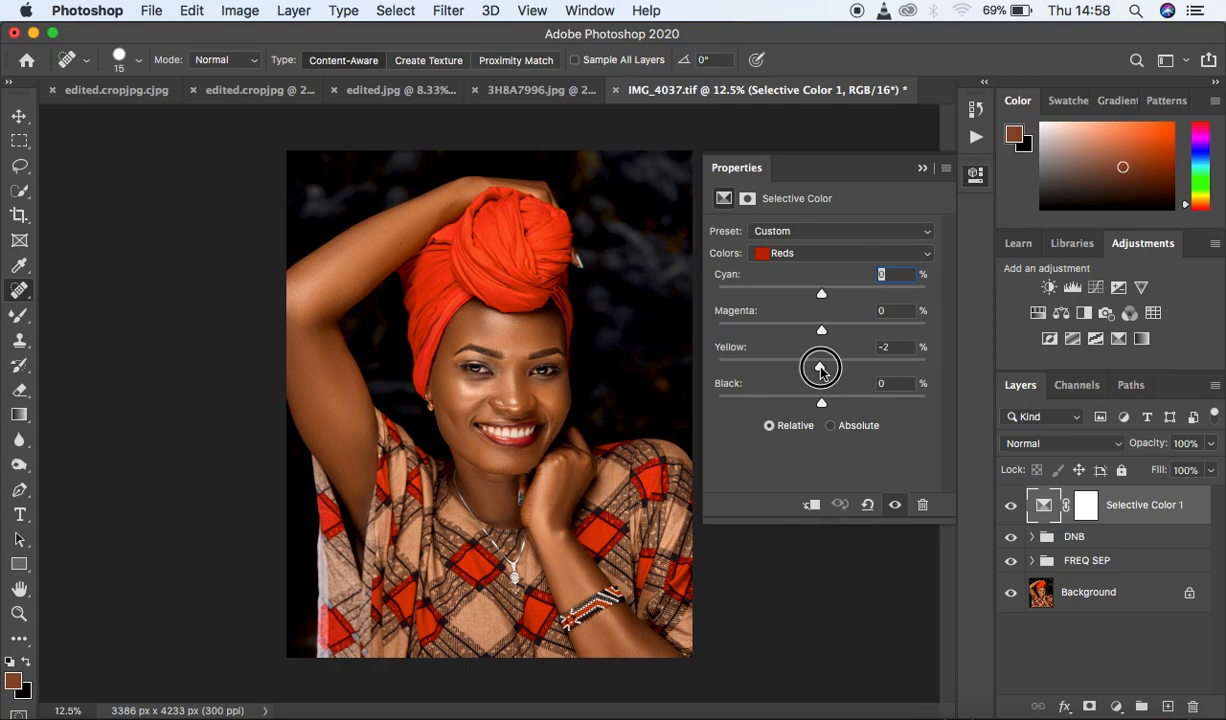
pyautogui.moveTo(820, 370)
pyautogui.mouseDown()
pyautogui.moveTo(808, 370)
pyautogui.moveTo(818, 371)
pyautogui.mouseUp()
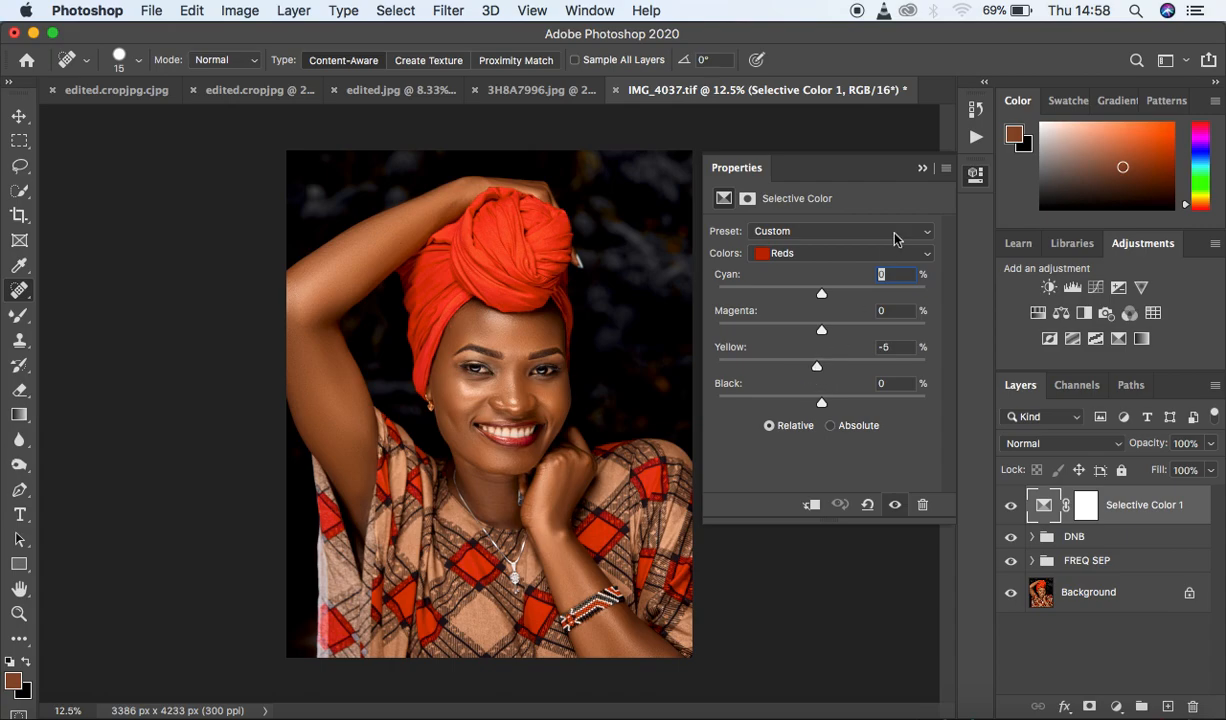
pyautogui.click(922, 169)
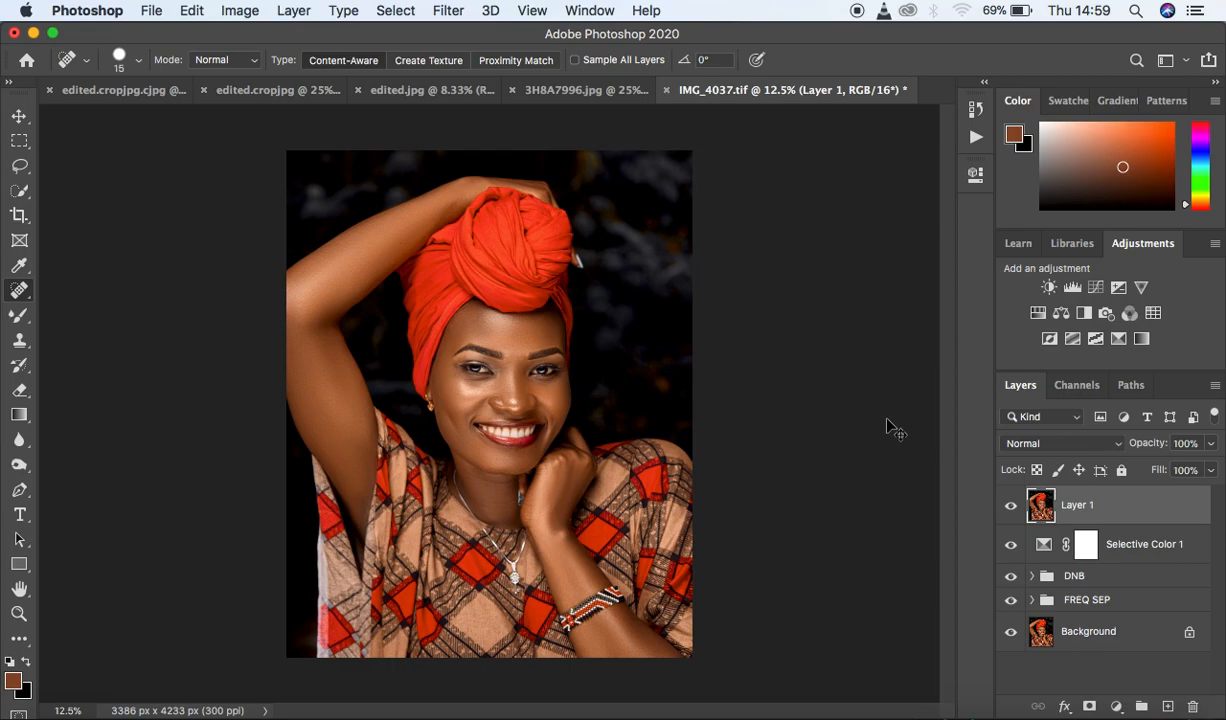
# Duplicate the merged Layer 1 and open the copy in the Camera Raw Filter
pyautogui.press('super+j')
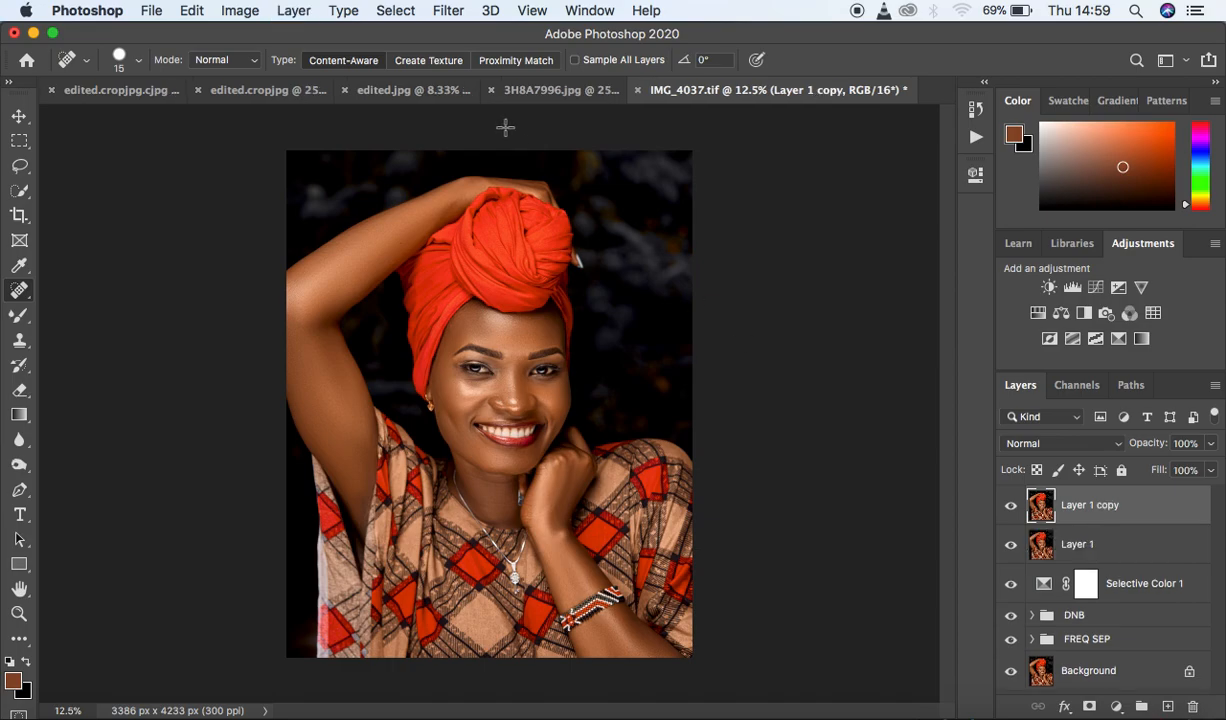
pyautogui.click(440, 10)
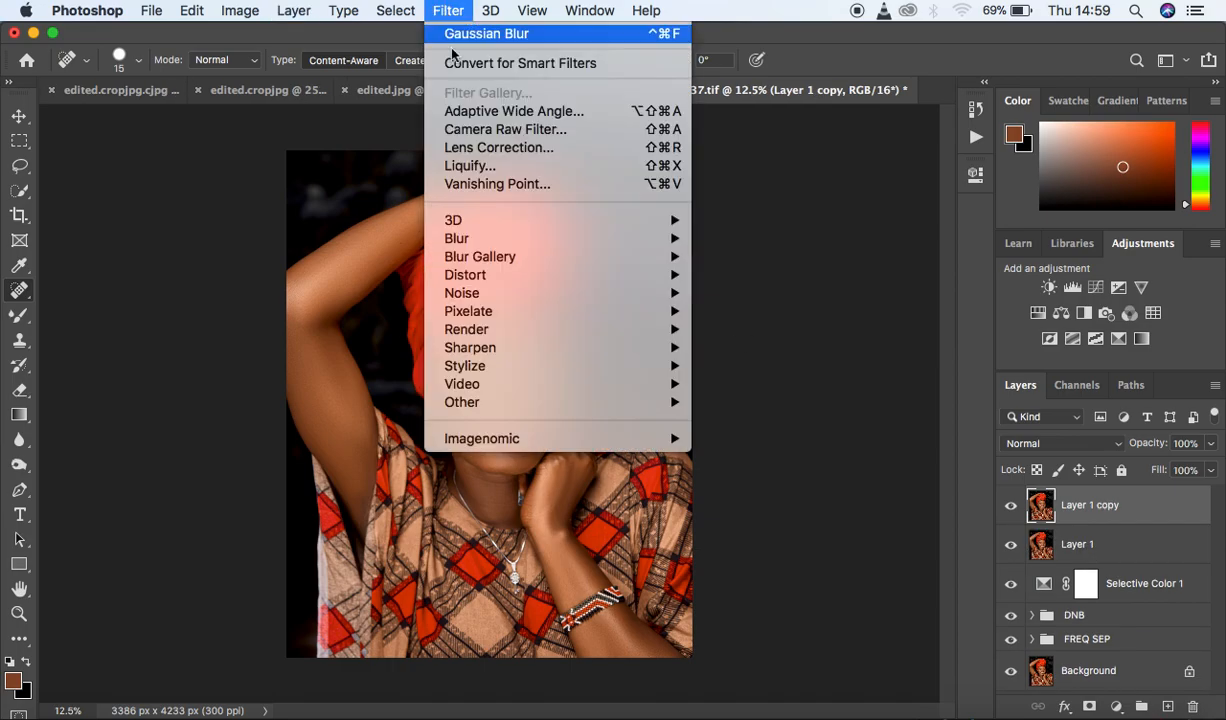
pyautogui.click(488, 130)
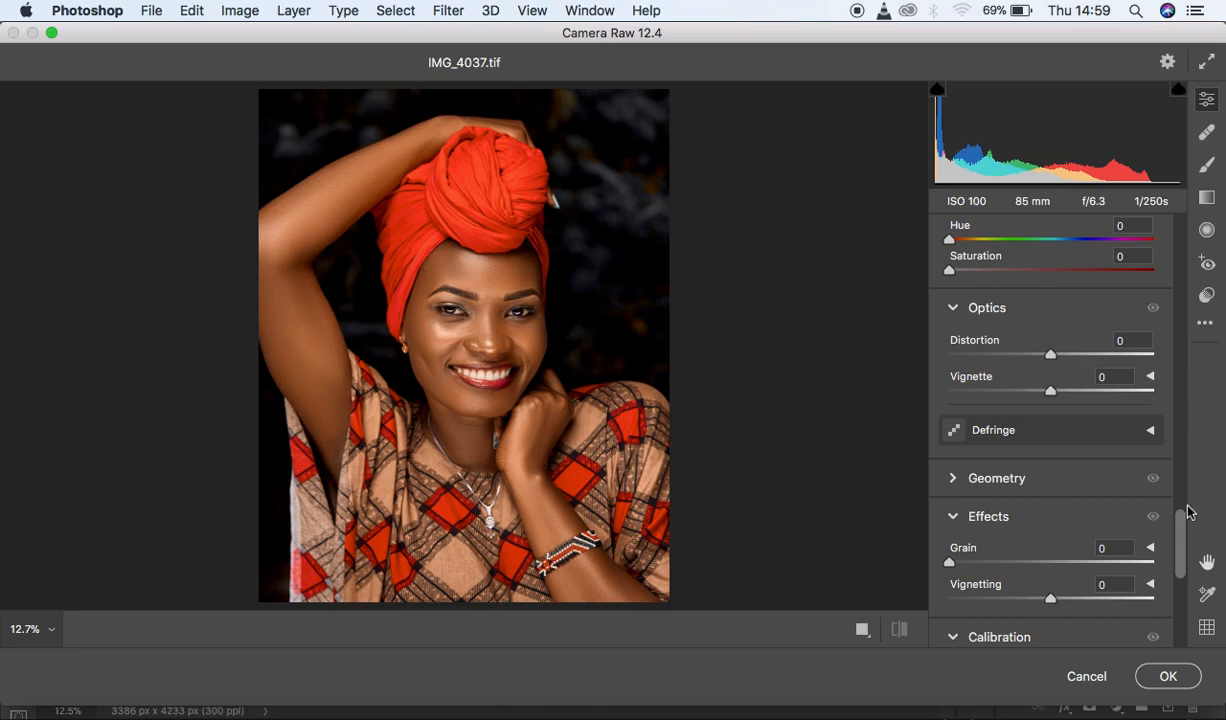
# In Calibration, set the saturation of the Red Primary to -4, Green Primary to -11 and Blue Primary to -10
pyautogui.moveTo(1183, 533); pyautogui.dragTo(1182, 602)
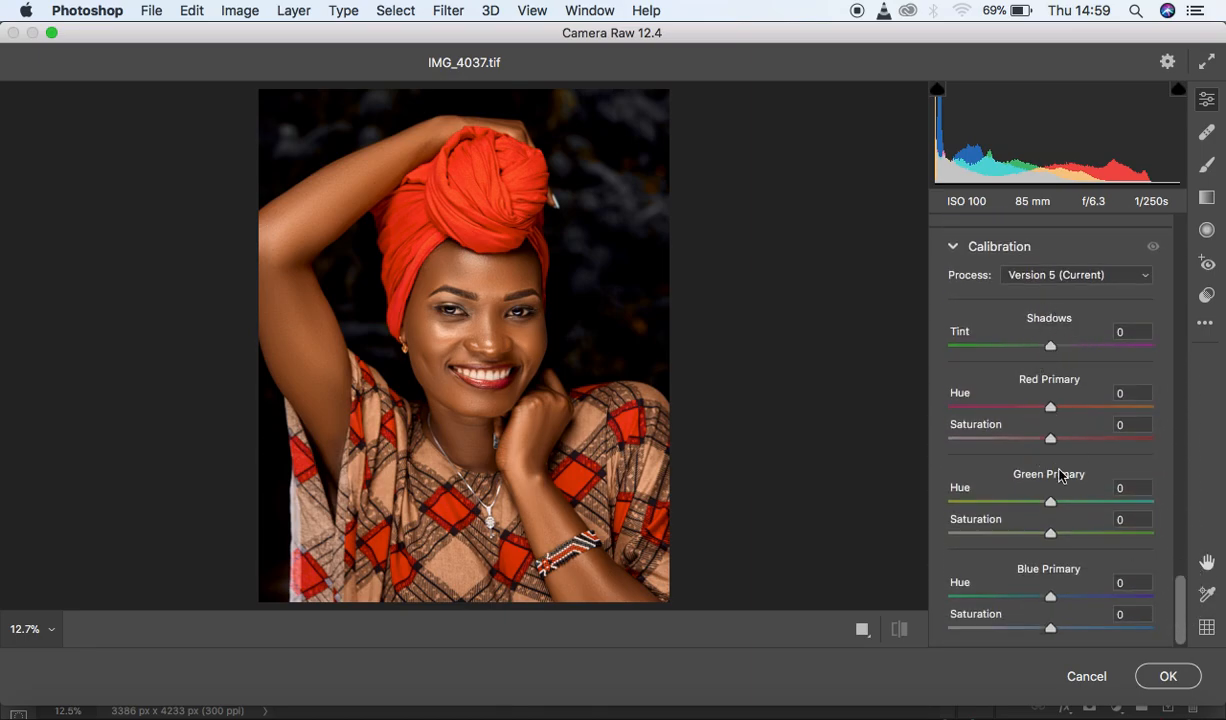
pyautogui.moveTo(1052, 443)
pyautogui.mouseDown()
pyautogui.moveTo(1036, 443)
pyautogui.moveTo(1047, 443)
pyautogui.mouseUp()
pyautogui.moveTo(1052, 537)
pyautogui.mouseDown()
pyautogui.moveTo(1020, 533)
pyautogui.moveTo(1039, 535)
pyautogui.mouseUp()
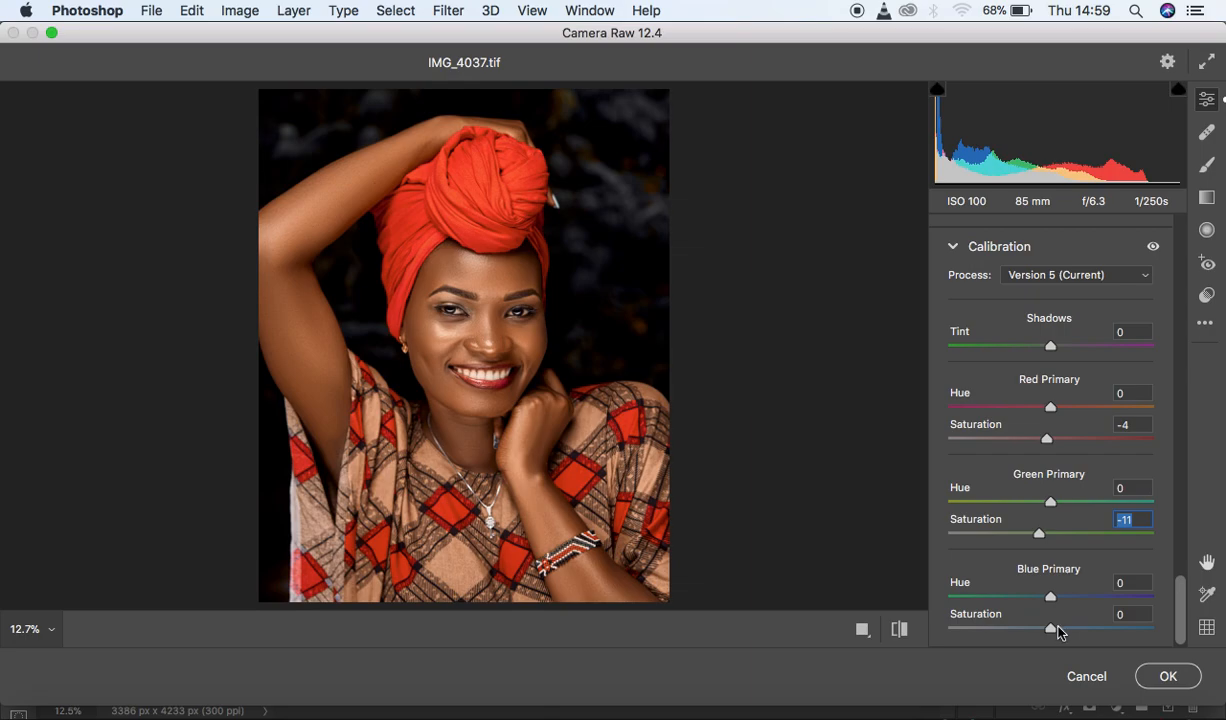
pyautogui.moveTo(1052, 631)
pyautogui.mouseDown()
pyautogui.moveTo(1111, 627)
pyautogui.moveTo(965, 630)
pyautogui.moveTo(1043, 632)
pyautogui.mouseUp()
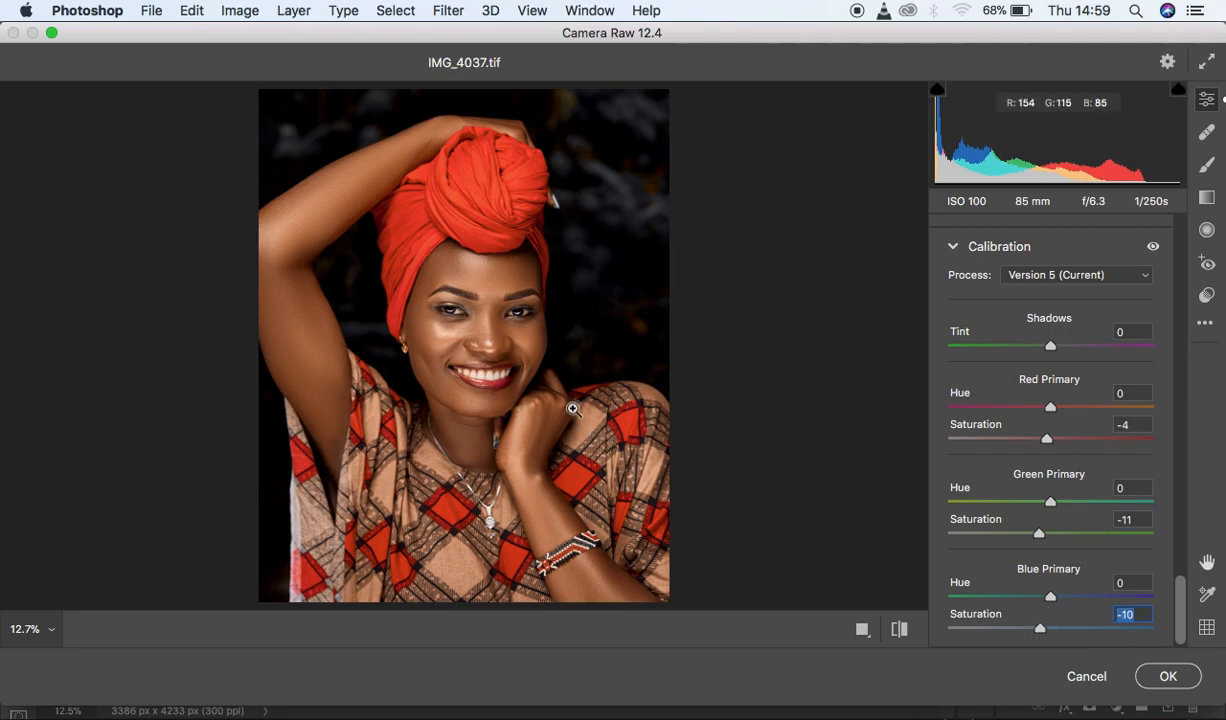
# Set up a size 3 adjustment brush for the eyes with Temperature -26, Tint +58 and Saturation -64
pyautogui.click(500, 298)
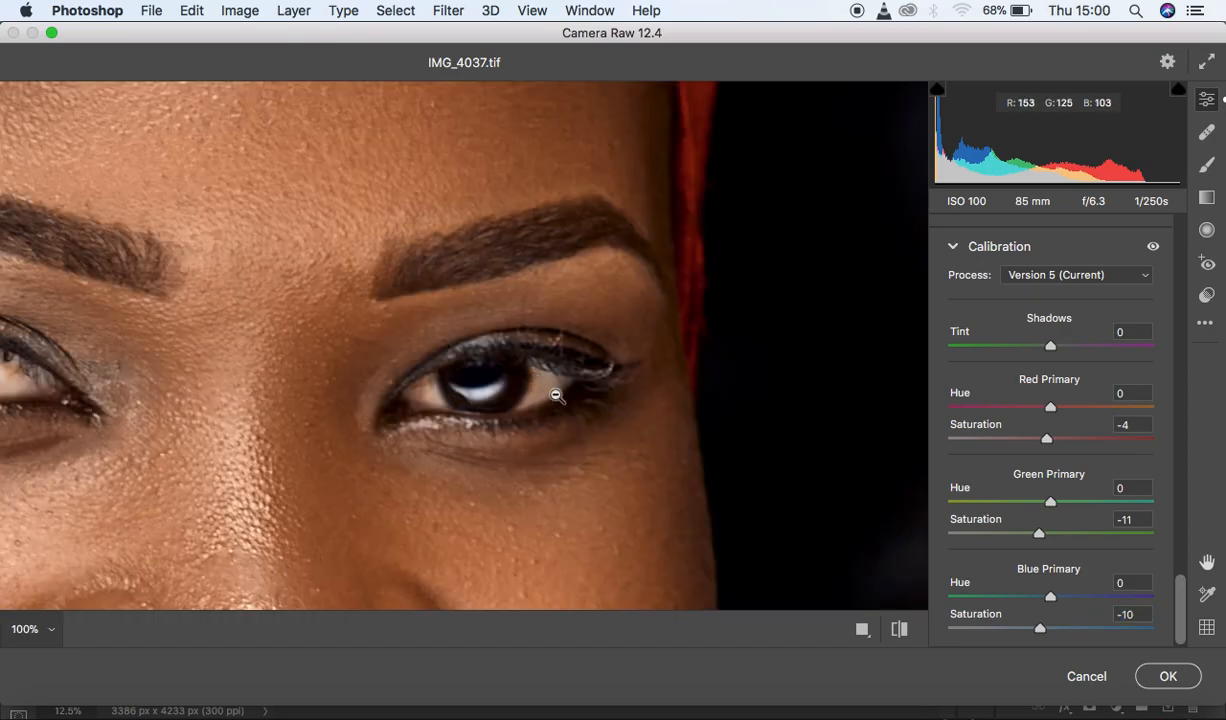
pyautogui.click(1208, 166)
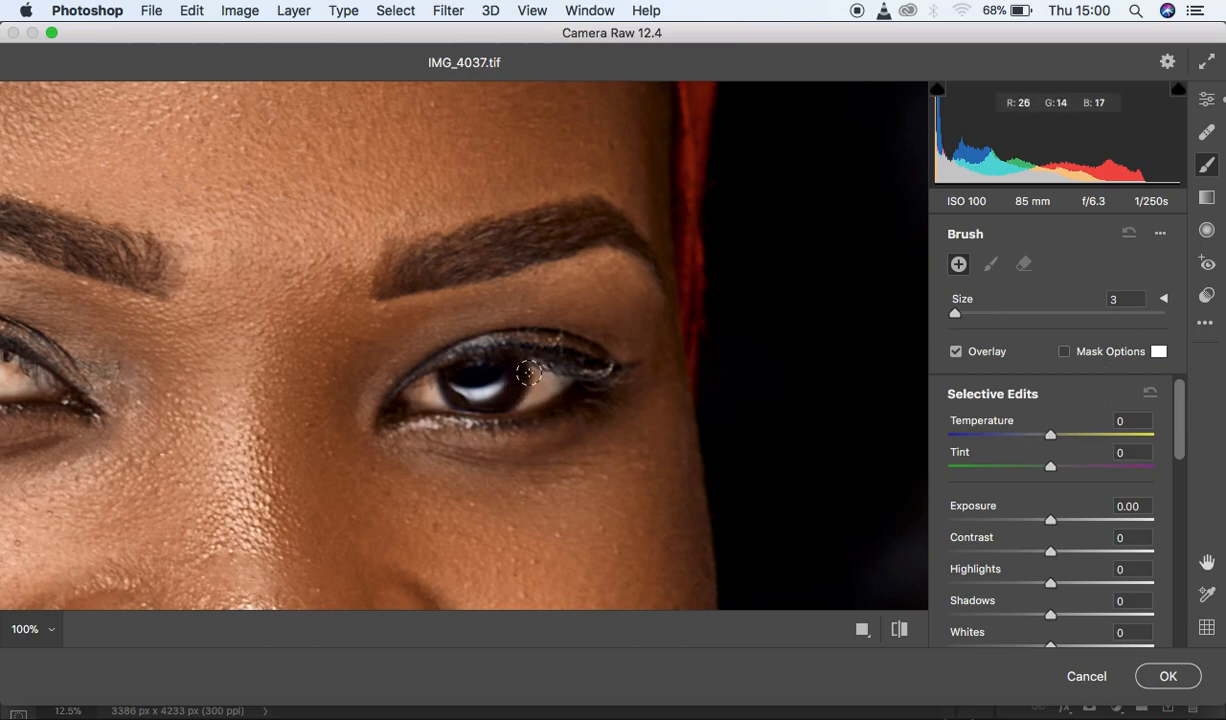
pyautogui.click(1050, 436)
pyautogui.moveTo(1052, 440); pyautogui.dragTo(1111, 468)
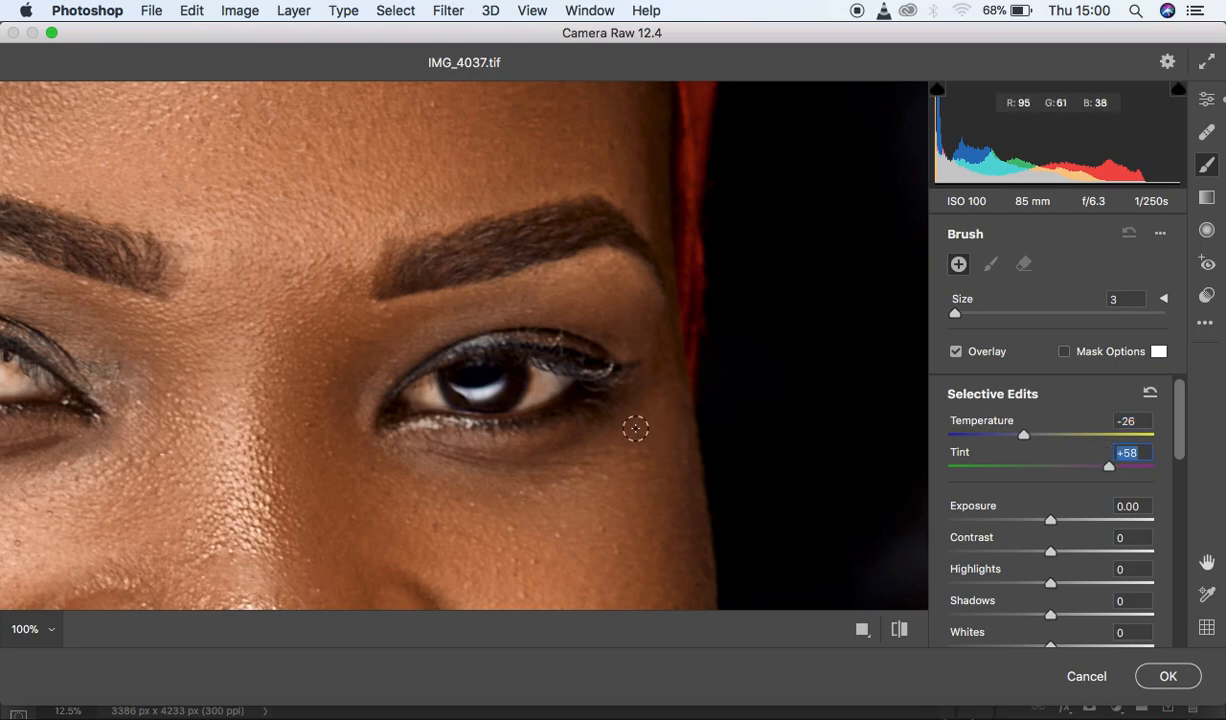
pyautogui.moveTo(1183, 420); pyautogui.dragTo(1148, 462)
pyautogui.moveTo(1045, 488); pyautogui.dragTo(1053, 490)
pyautogui.moveTo(1052, 549); pyautogui.dragTo(1057, 556)
pyautogui.moveTo(1178, 478); pyautogui.dragTo(1181, 567)
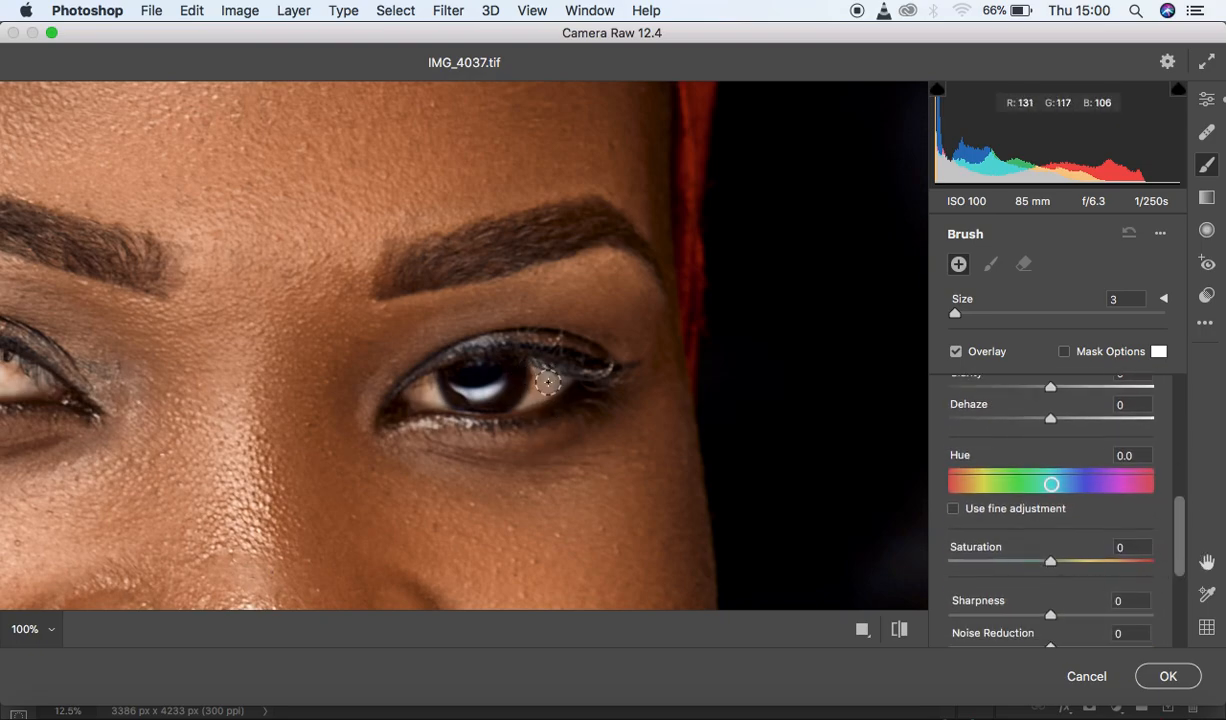
pyautogui.moveTo(1050, 561); pyautogui.dragTo(987, 566)
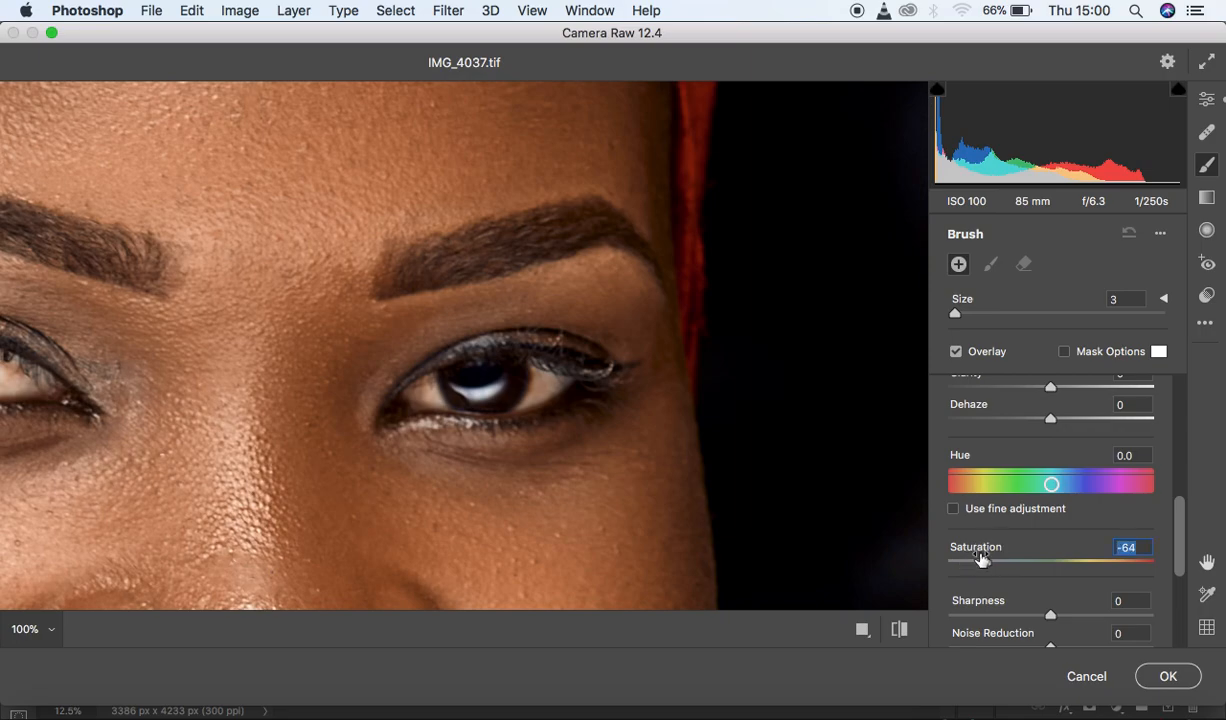
pyautogui.press('super+plus')
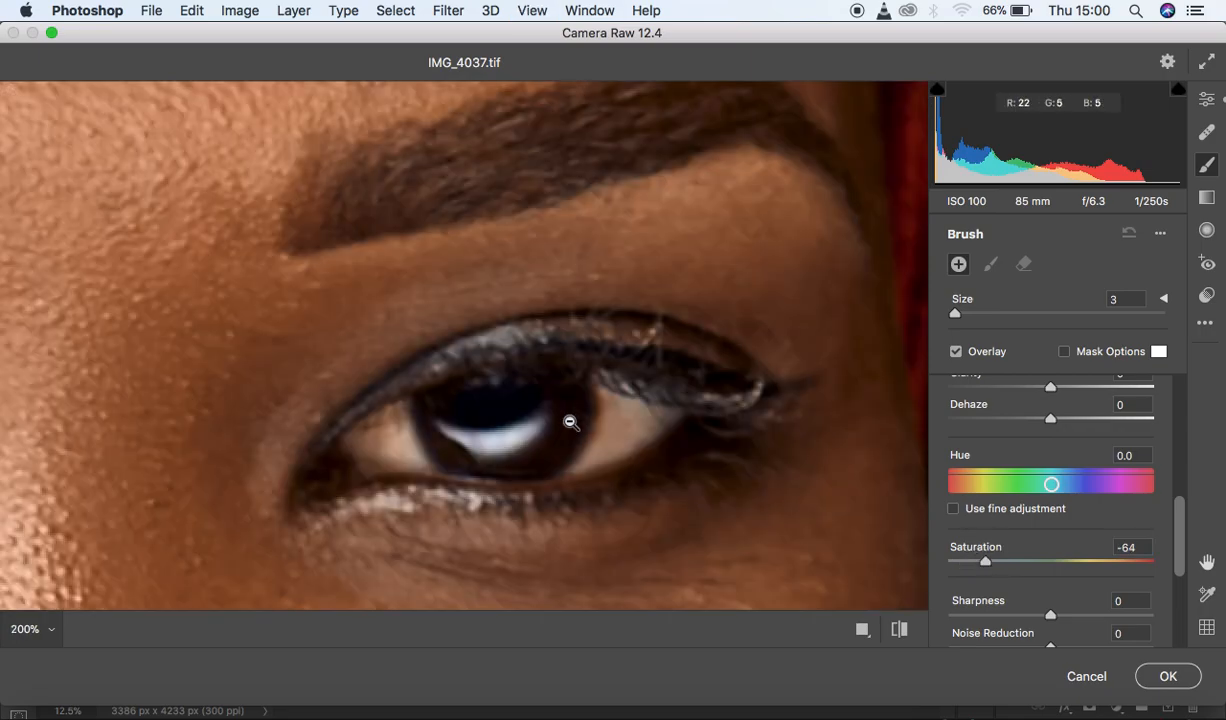
# Brush the cool, desaturating adjustment over the whites of both eyes
pyautogui.moveTo(608, 397)
pyautogui.mouseDown()
pyautogui.moveTo(583, 471)
pyautogui.moveTo(609, 398)
pyautogui.moveTo(638, 432)
pyautogui.moveTo(608, 432)
pyautogui.moveTo(608, 383)
pyautogui.moveTo(583, 465)
pyautogui.moveTo(597, 397)
pyautogui.moveTo(649, 400)
pyautogui.moveTo(602, 465)
pyautogui.moveTo(570, 475)
pyautogui.moveTo(602, 405)
pyautogui.moveTo(556, 430)
pyautogui.mouseUp()
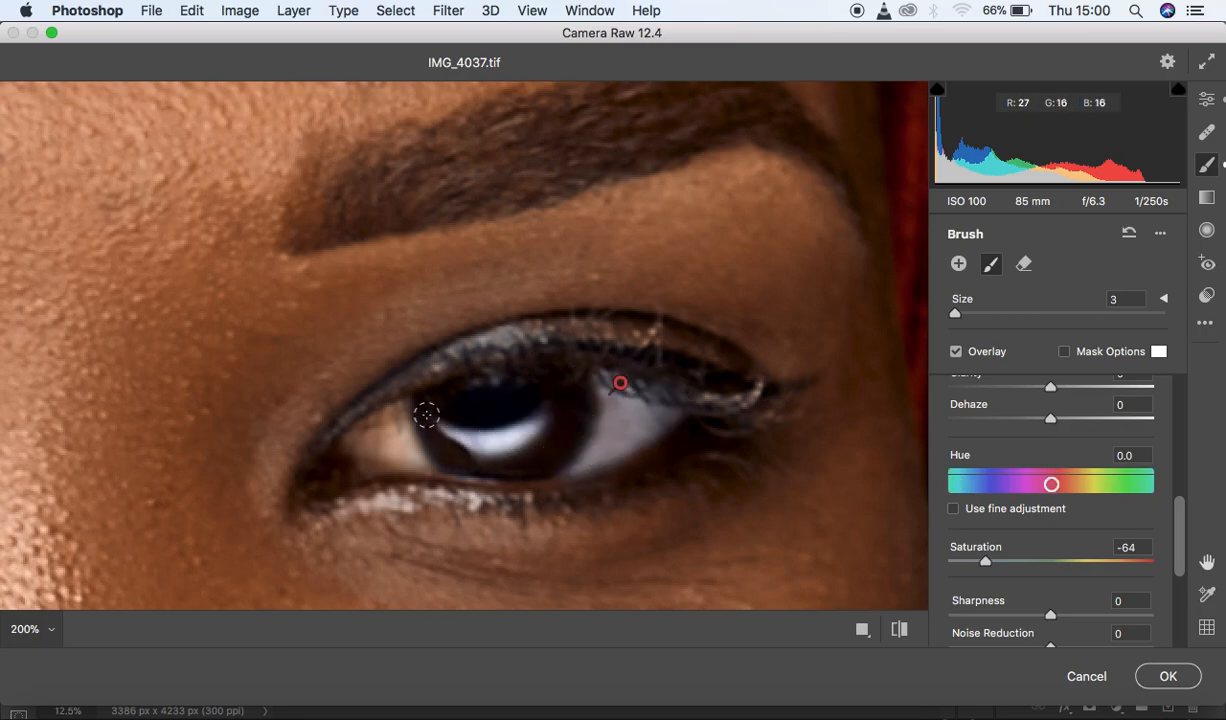
pyautogui.moveTo(402, 410)
pyautogui.mouseDown()
pyautogui.moveTo(418, 455)
pyautogui.moveTo(402, 453)
pyautogui.moveTo(396, 419)
pyautogui.moveTo(378, 433)
pyautogui.moveTo(399, 431)
pyautogui.moveTo(404, 413)
pyautogui.moveTo(377, 437)
pyautogui.moveTo(408, 459)
pyautogui.moveTo(430, 463)
pyautogui.moveTo(395, 421)
pyautogui.moveTo(427, 457)
pyautogui.moveTo(532, 469)
pyautogui.moveTo(589, 443)
pyautogui.moveTo(612, 392)
pyautogui.moveTo(659, 410)
pyautogui.moveTo(634, 437)
pyautogui.moveTo(599, 442)
pyautogui.moveTo(610, 402)
pyautogui.mouseUp()
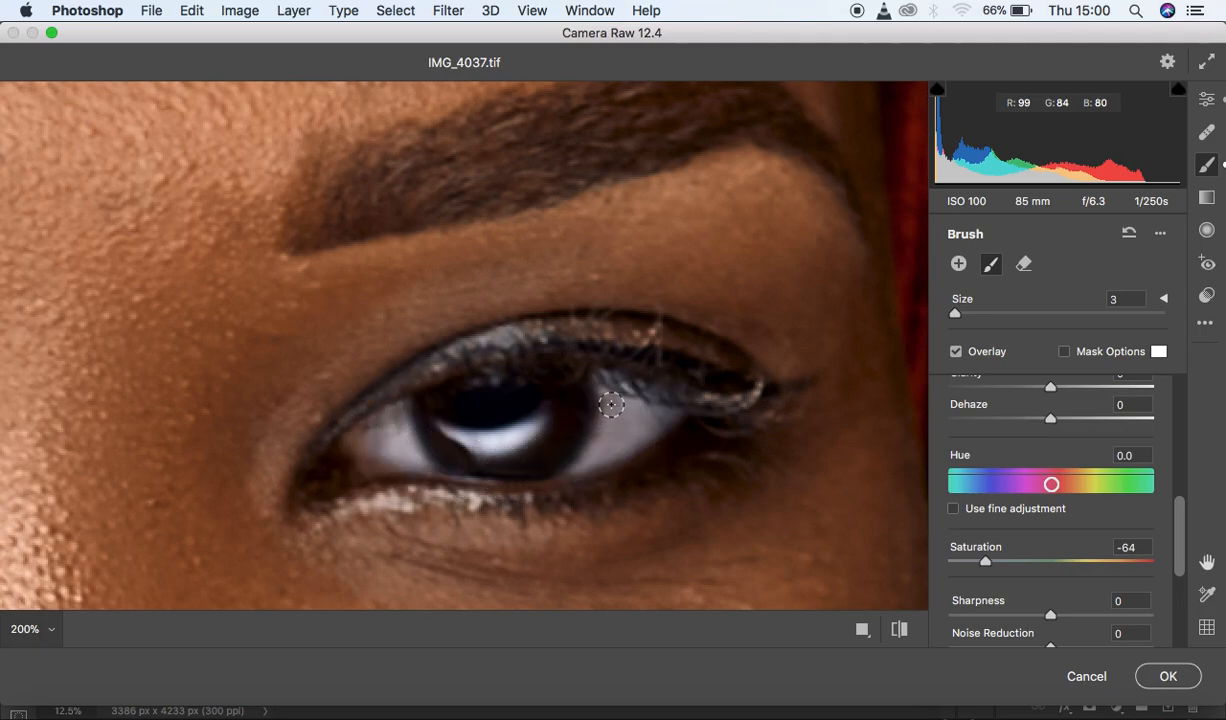
pyautogui.press('space')
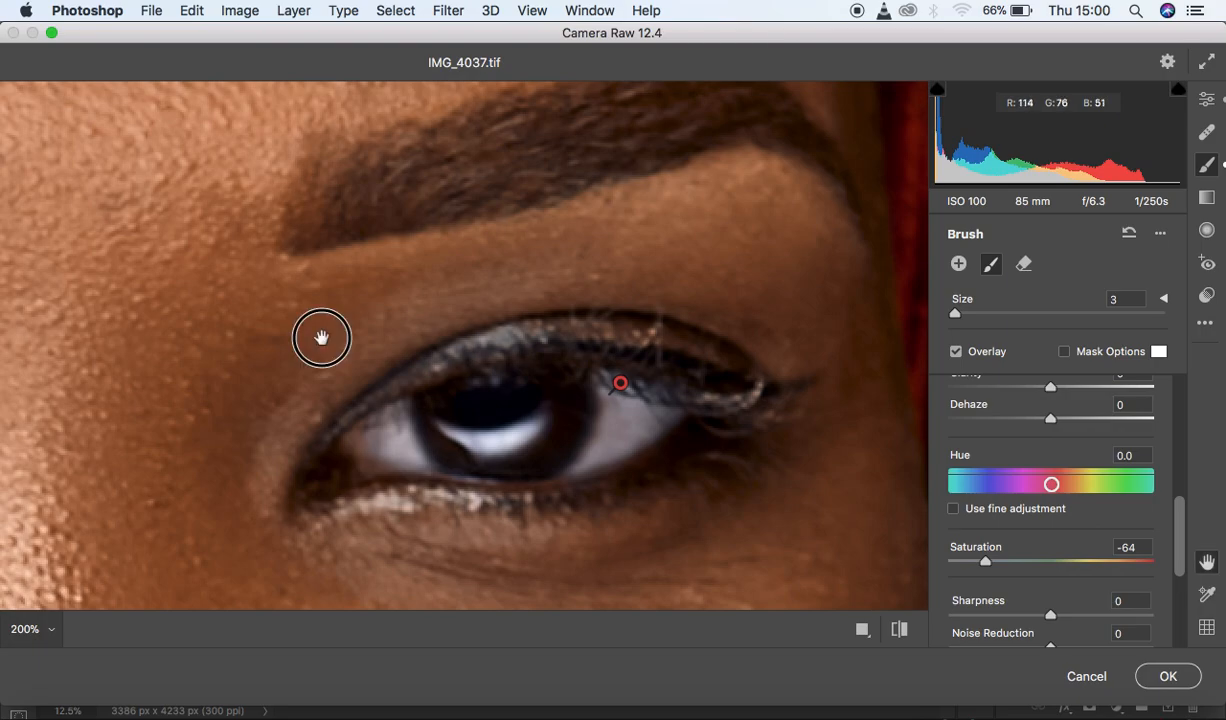
pyautogui.moveTo(277, 293); pyautogui.dragTo(988, 222)
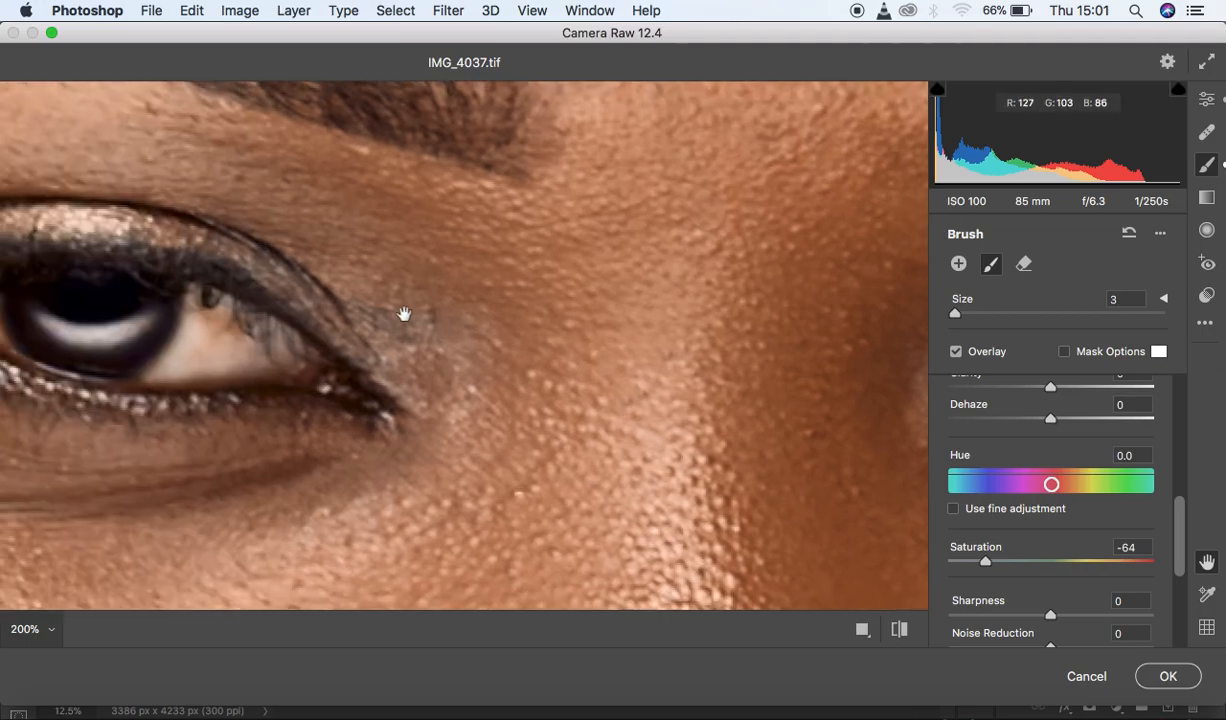
pyautogui.moveTo(315, 307); pyautogui.dragTo(550, 315)
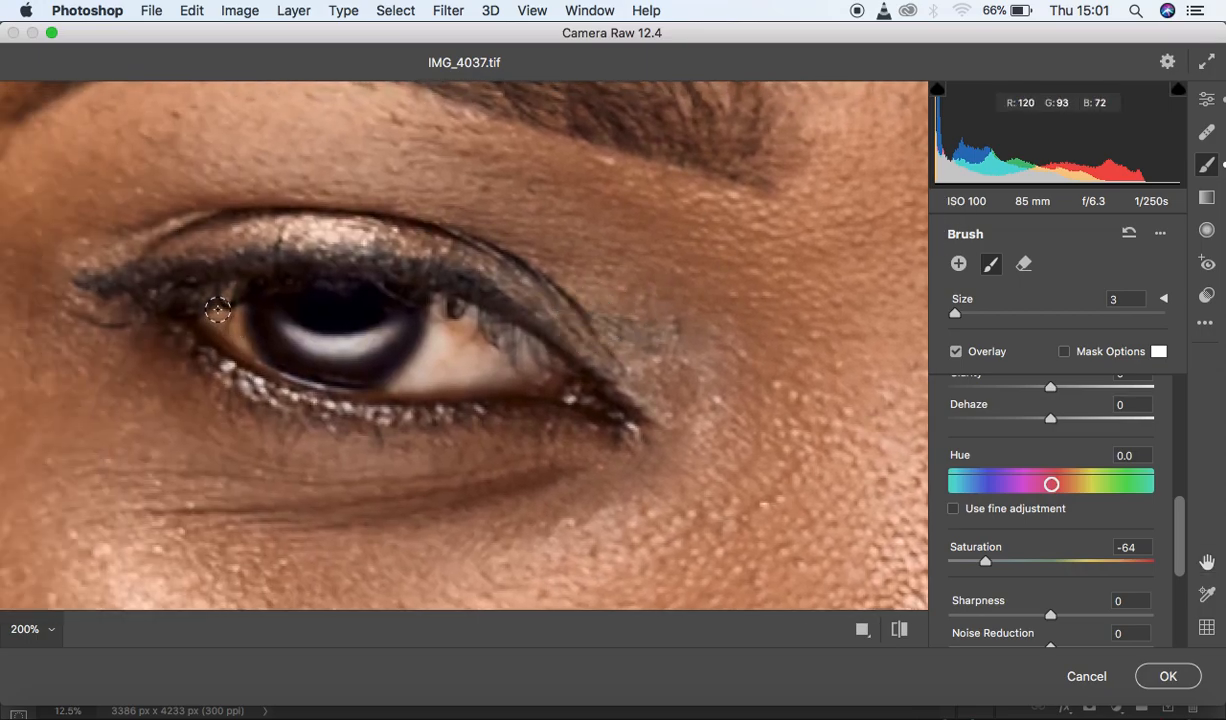
pyautogui.moveTo(238, 327)
pyautogui.mouseDown()
pyautogui.moveTo(282, 358)
pyautogui.moveTo(270, 334)
pyautogui.moveTo(379, 338)
pyautogui.moveTo(340, 344)
pyautogui.moveTo(388, 328)
pyautogui.mouseUp()
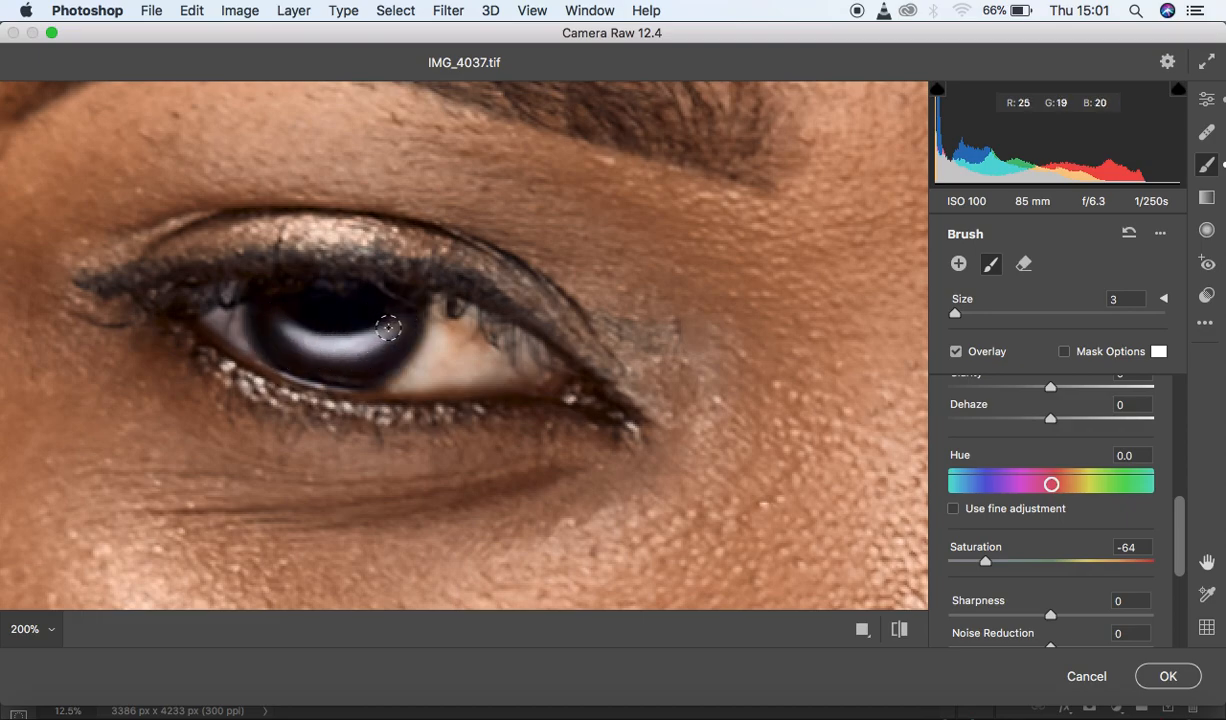
pyautogui.moveTo(468, 328)
pyautogui.mouseDown()
pyautogui.moveTo(444, 367)
pyautogui.moveTo(471, 346)
pyautogui.moveTo(428, 358)
pyautogui.moveTo(469, 324)
pyautogui.moveTo(487, 356)
pyautogui.moveTo(422, 380)
pyautogui.moveTo(519, 362)
pyautogui.moveTo(465, 327)
pyautogui.moveTo(495, 330)
pyautogui.moveTo(423, 332)
pyautogui.moveTo(461, 337)
pyautogui.moveTo(437, 336)
pyautogui.moveTo(448, 312)
pyautogui.moveTo(494, 327)
pyautogui.moveTo(497, 347)
pyautogui.moveTo(378, 390)
pyautogui.moveTo(437, 345)
pyautogui.moveTo(436, 317)
pyautogui.moveTo(503, 332)
pyautogui.moveTo(509, 360)
pyautogui.moveTo(482, 373)
pyautogui.moveTo(535, 373)
pyautogui.moveTo(521, 344)
pyautogui.moveTo(433, 325)
pyautogui.moveTo(405, 366)
pyautogui.moveTo(362, 387)
pyautogui.moveTo(249, 353)
pyautogui.moveTo(233, 302)
pyautogui.moveTo(258, 349)
pyautogui.moveTo(291, 333)
pyautogui.moveTo(384, 337)
pyautogui.mouseUp()
# Brush the same adjustment over all the visible teeth to whiten them
pyautogui.keyDown('alt'); pyautogui.keyDown('super'); pyautogui.click(384, 338); pyautogui.keyUp('super'); pyautogui.keyUp('alt')
pyautogui.keyDown('alt'); pyautogui.keyDown('super'); pyautogui.click(384, 338); pyautogui.keyUp('super'); pyautogui.keyUp('alt')
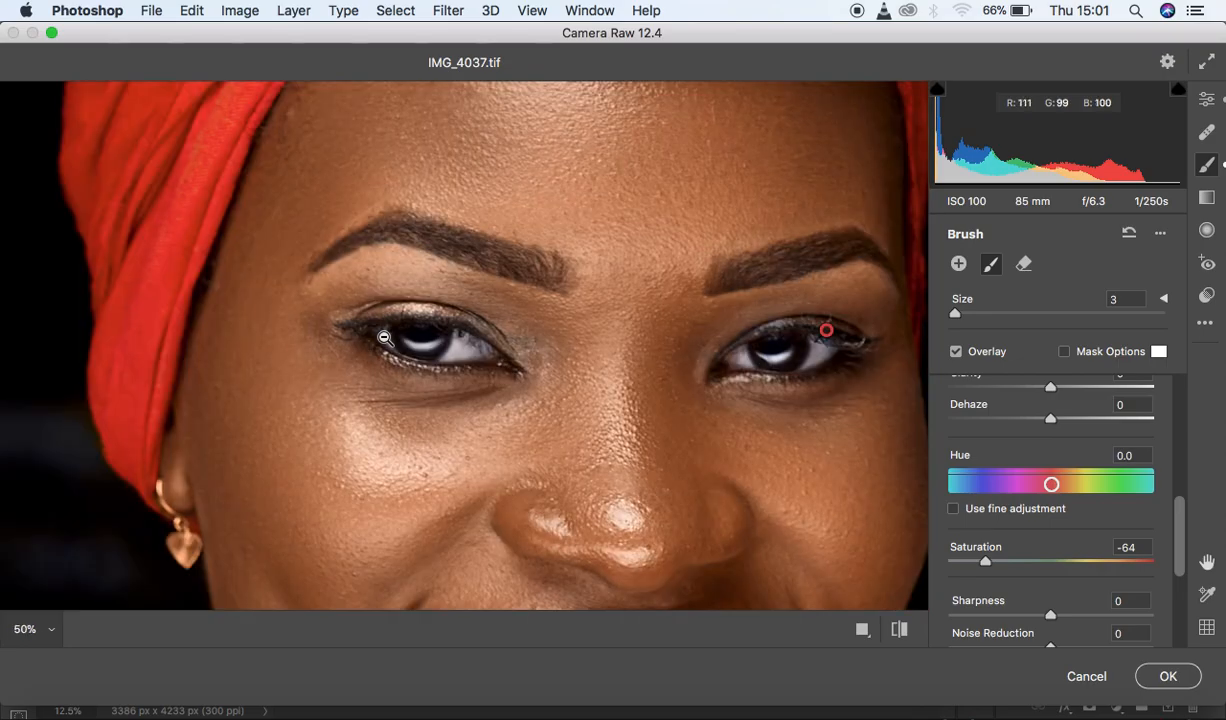
pyautogui.keyDown('alt'); pyautogui.keyDown('super'); pyautogui.click(384, 338); pyautogui.keyUp('super'); pyautogui.keyUp('alt')
pyautogui.keyDown('alt'); pyautogui.keyDown('super'); pyautogui.click(384, 338); pyautogui.keyUp('super'); pyautogui.keyUp('alt')
pyautogui.press('super+equal')
pyautogui.press('super+equal')
pyautogui.press('super+equal')
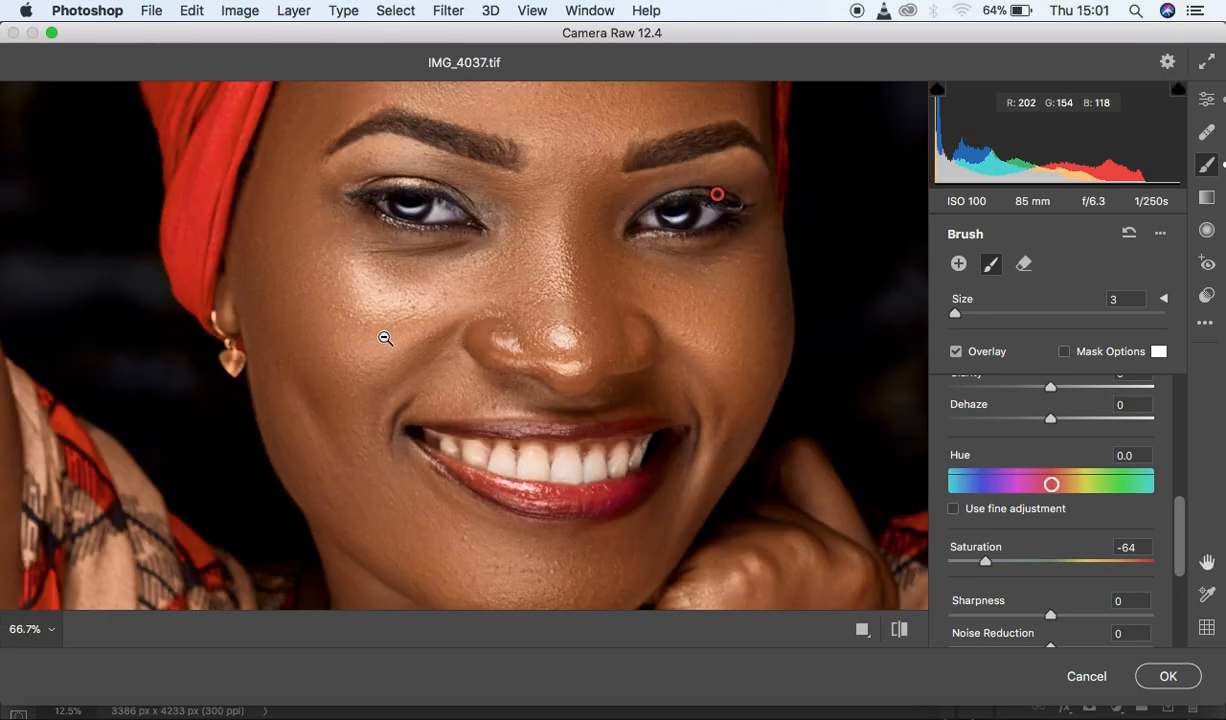
pyautogui.press('super+equal')
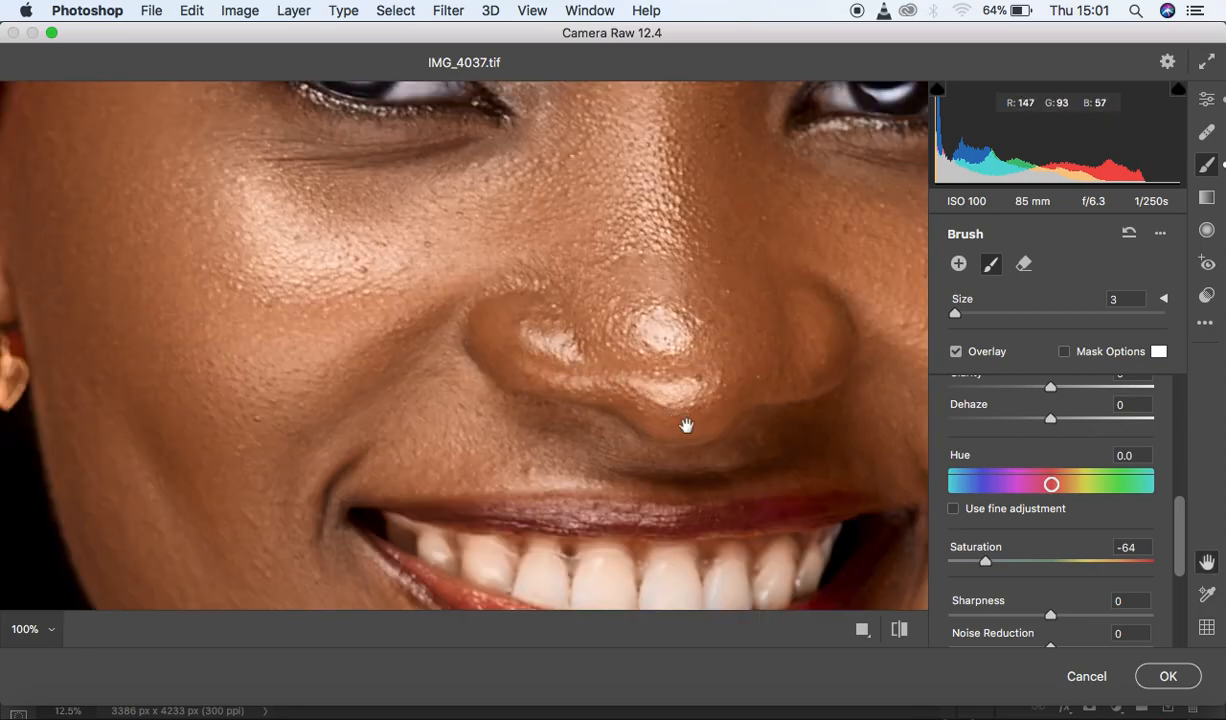
pyautogui.moveTo(684, 424); pyautogui.dragTo(599, 190)
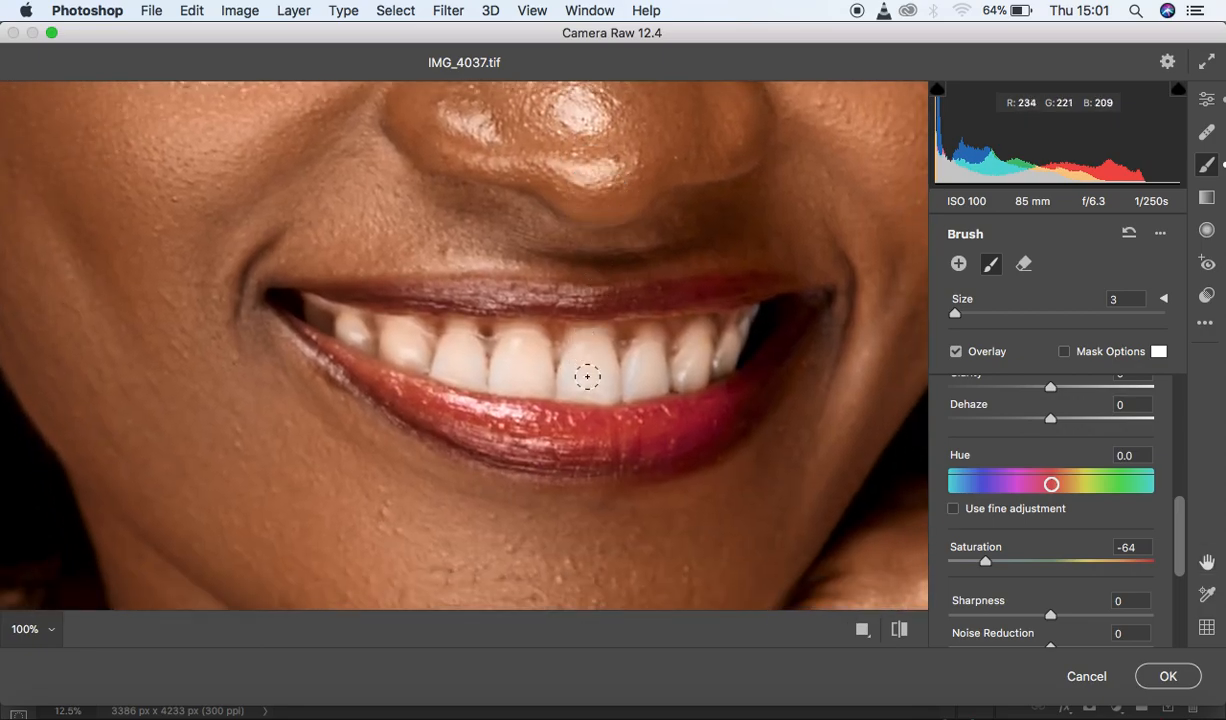
pyautogui.moveTo(577, 379)
pyautogui.mouseDown()
pyautogui.moveTo(583, 349)
pyautogui.moveTo(603, 354)
pyautogui.moveTo(599, 392)
pyautogui.moveTo(588, 354)
pyautogui.moveTo(570, 396)
pyautogui.moveTo(602, 396)
pyautogui.moveTo(601, 360)
pyautogui.moveTo(584, 348)
pyautogui.moveTo(581, 376)
pyautogui.moveTo(587, 350)
pyautogui.moveTo(583, 385)
pyautogui.mouseUp()
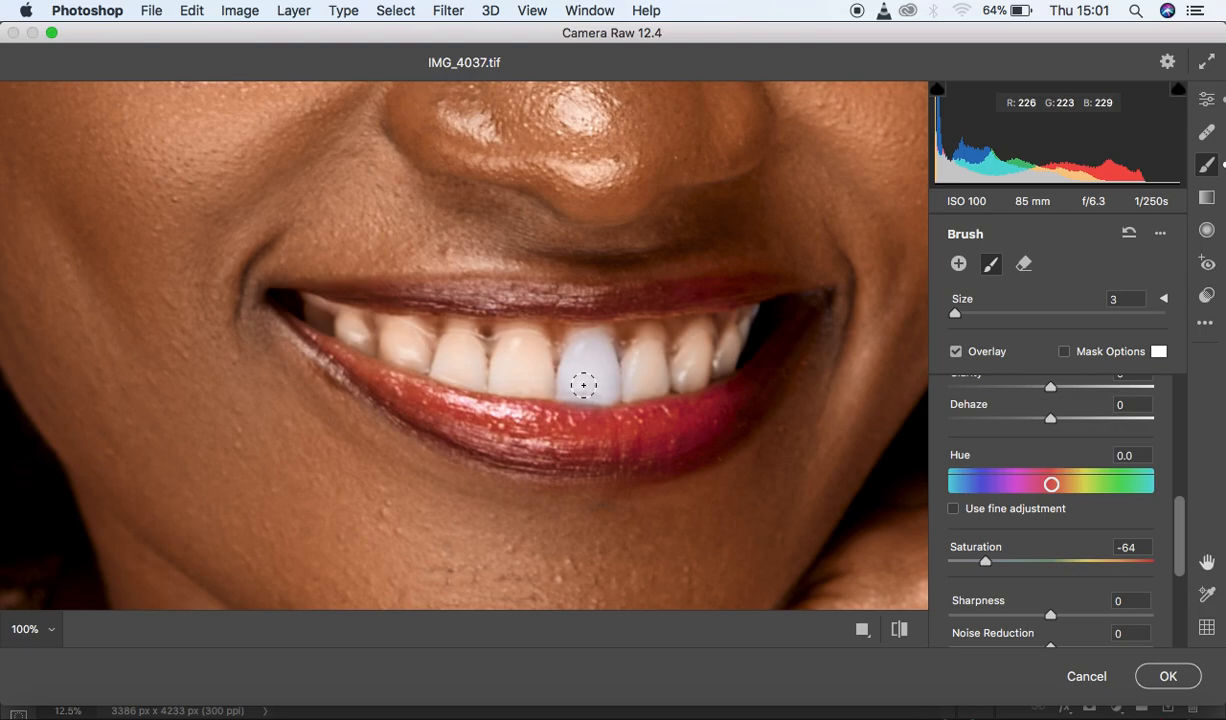
pyautogui.moveTo(513, 350)
pyautogui.mouseDown()
pyautogui.moveTo(541, 364)
pyautogui.moveTo(504, 382)
pyautogui.moveTo(527, 381)
pyautogui.moveTo(511, 380)
pyautogui.moveTo(503, 356)
pyautogui.moveTo(525, 345)
pyautogui.moveTo(556, 390)
pyautogui.moveTo(523, 384)
pyautogui.moveTo(514, 356)
pyautogui.moveTo(527, 341)
pyautogui.moveTo(469, 351)
pyautogui.moveTo(471, 369)
pyautogui.moveTo(447, 361)
pyautogui.moveTo(466, 349)
pyautogui.moveTo(480, 370)
pyautogui.moveTo(464, 379)
pyautogui.moveTo(445, 366)
pyautogui.moveTo(456, 345)
pyautogui.moveTo(488, 381)
pyautogui.moveTo(511, 384)
pyautogui.moveTo(491, 384)
pyautogui.moveTo(394, 335)
pyautogui.moveTo(411, 358)
pyautogui.moveTo(395, 342)
pyautogui.moveTo(408, 333)
pyautogui.moveTo(422, 365)
pyautogui.moveTo(310, 312)
pyautogui.mouseUp()
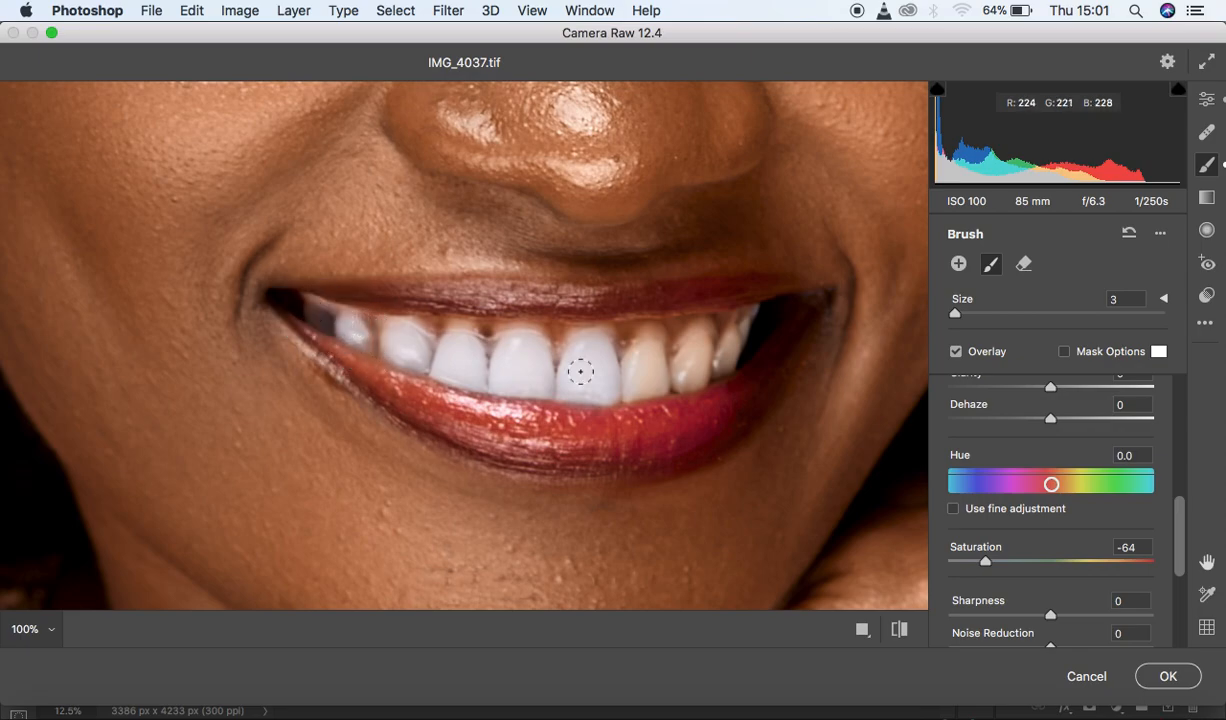
pyautogui.moveTo(435, 360)
pyautogui.mouseDown()
pyautogui.moveTo(372, 344)
pyautogui.moveTo(412, 346)
pyautogui.mouseUp()
pyautogui.moveTo(657, 356)
pyautogui.mouseDown()
pyautogui.moveTo(640, 348)
pyautogui.moveTo(630, 375)
pyautogui.moveTo(646, 360)
pyautogui.mouseUp()
pyautogui.moveTo(654, 378)
pyautogui.mouseDown()
pyautogui.moveTo(646, 356)
pyautogui.moveTo(657, 386)
pyautogui.moveTo(646, 383)
pyautogui.moveTo(680, 376)
pyautogui.moveTo(698, 332)
pyautogui.moveTo(687, 370)
pyautogui.moveTo(701, 342)
pyautogui.moveTo(670, 375)
pyautogui.moveTo(725, 337)
pyautogui.moveTo(708, 368)
pyautogui.moveTo(624, 391)
pyautogui.moveTo(728, 348)
pyautogui.moveTo(745, 327)
pyautogui.mouseUp()
# Apply the Camera Raw edits to Layer 1 copy and compare the portrait with and without that layer
pyautogui.keyDown('alt'); pyautogui.click(745, 330); pyautogui.keyUp('alt')
pyautogui.keyDown('alt'); pyautogui.click(745, 330); pyautogui.keyUp('alt')
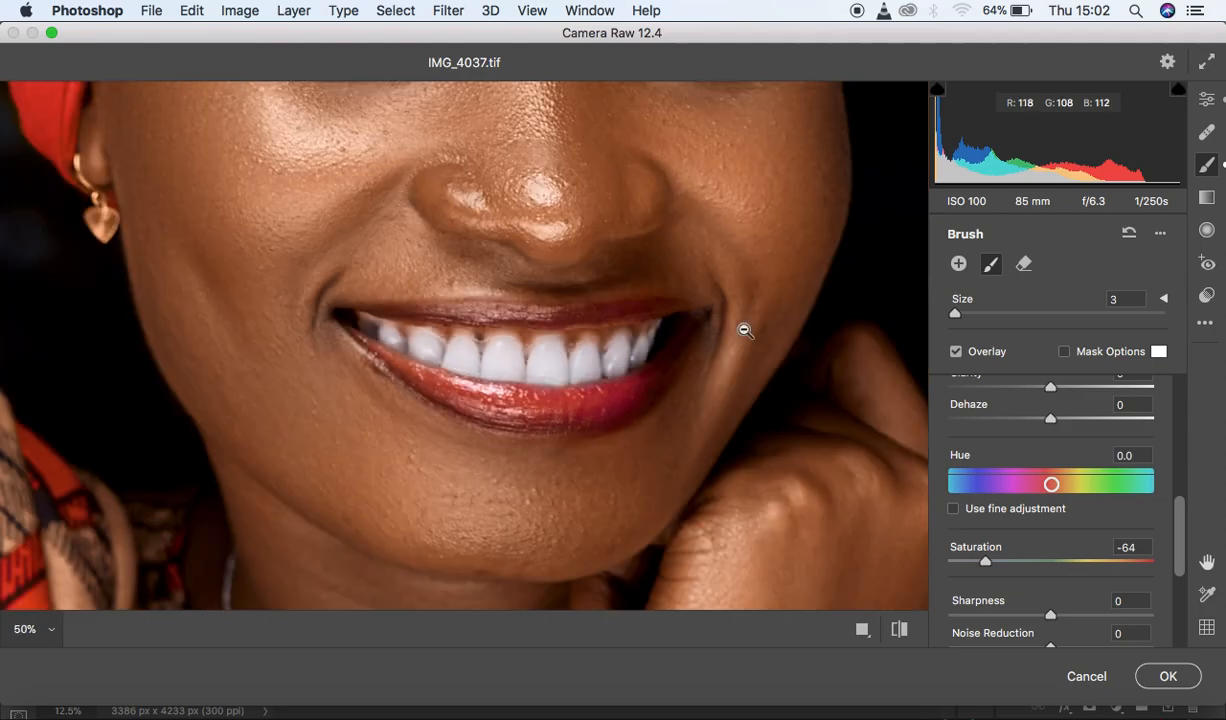
pyautogui.keyDown('alt'); pyautogui.click(745, 330); pyautogui.keyUp('alt')
pyautogui.keyDown('alt'); pyautogui.click(745, 330); pyautogui.keyUp('alt')
pyautogui.keyDown('alt'); pyautogui.click(745, 330); pyautogui.keyUp('alt')
pyautogui.keyDown('alt'); pyautogui.click(745, 330); pyautogui.keyUp('alt')
pyautogui.keyDown('alt'); pyautogui.click(745, 330); pyautogui.keyUp('alt')
pyautogui.keyDown('alt'); pyautogui.click(745, 330); pyautogui.keyUp('alt')
pyautogui.click(745, 330)
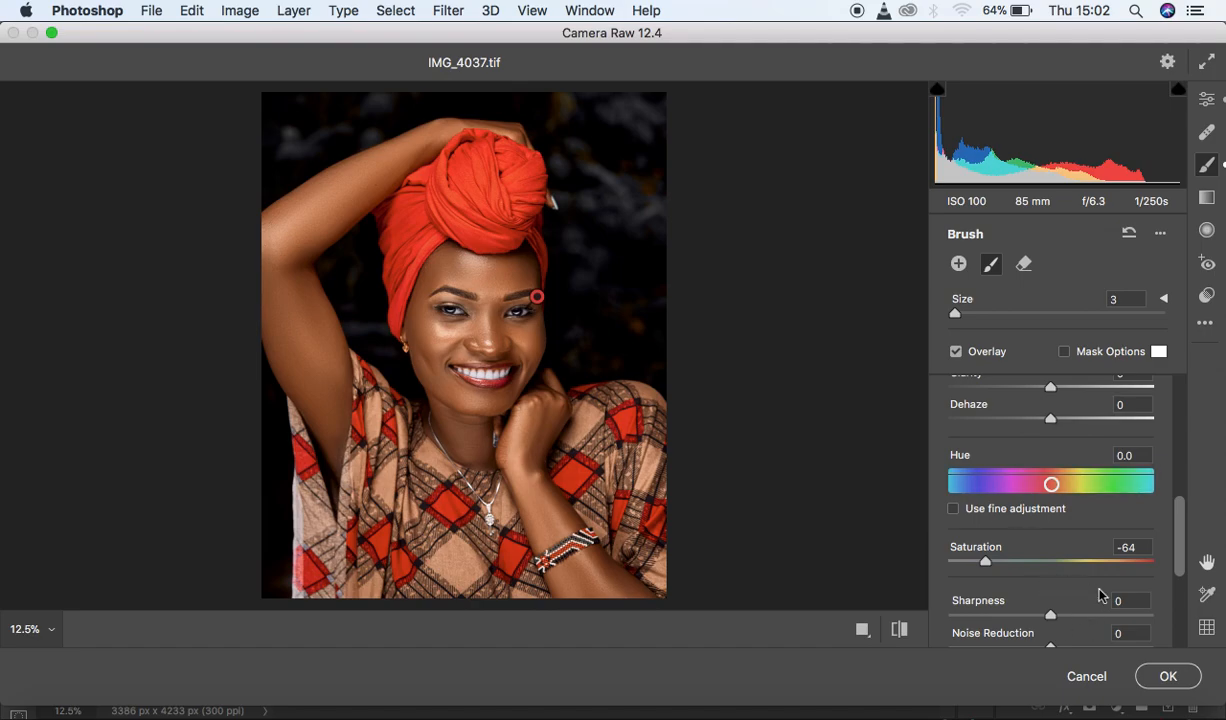
pyautogui.click(1168, 679)
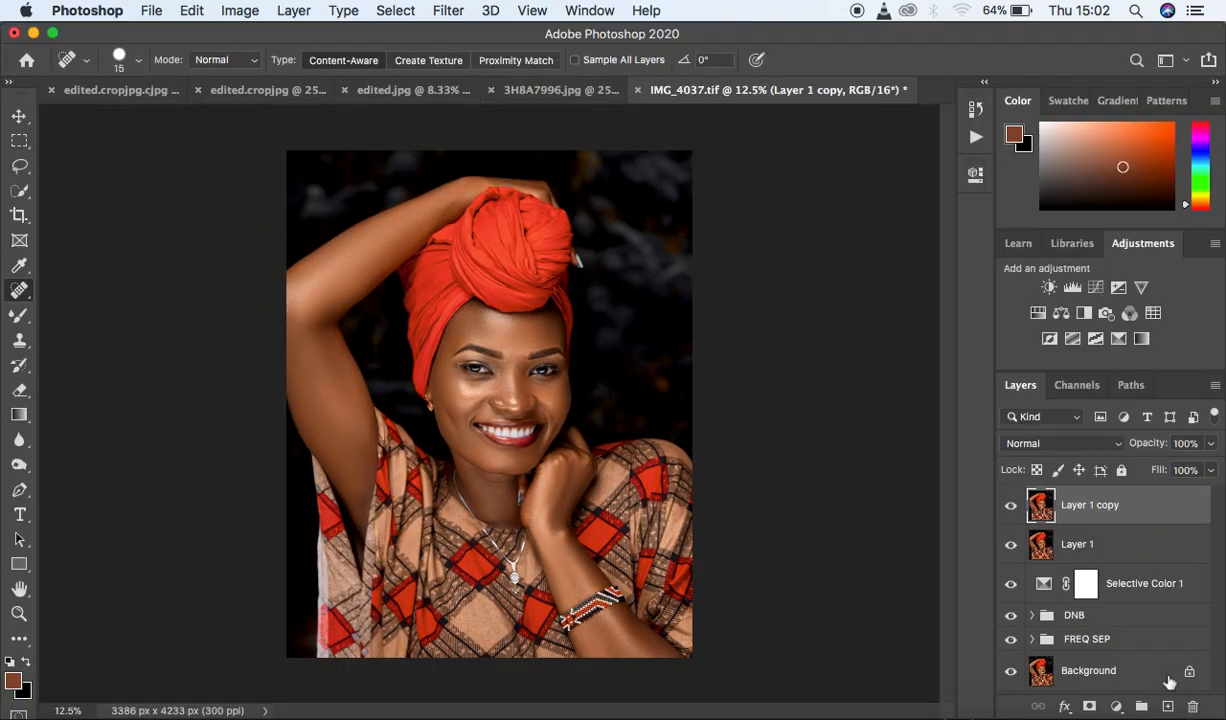
pyautogui.click(1011, 512)
# Add a Photo Filter adjustment layer above Layer 1 copy using Cooling Filter (82) at about 6% density
pyautogui.click(1116, 706)
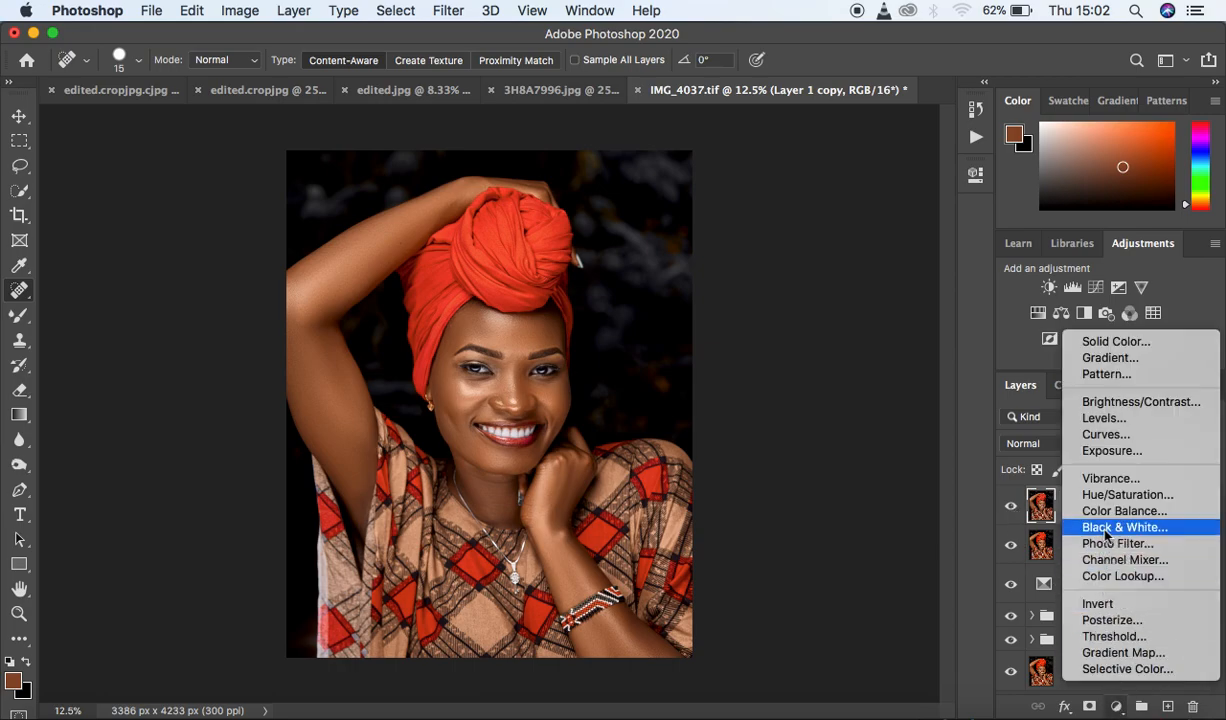
pyautogui.press('Escape')
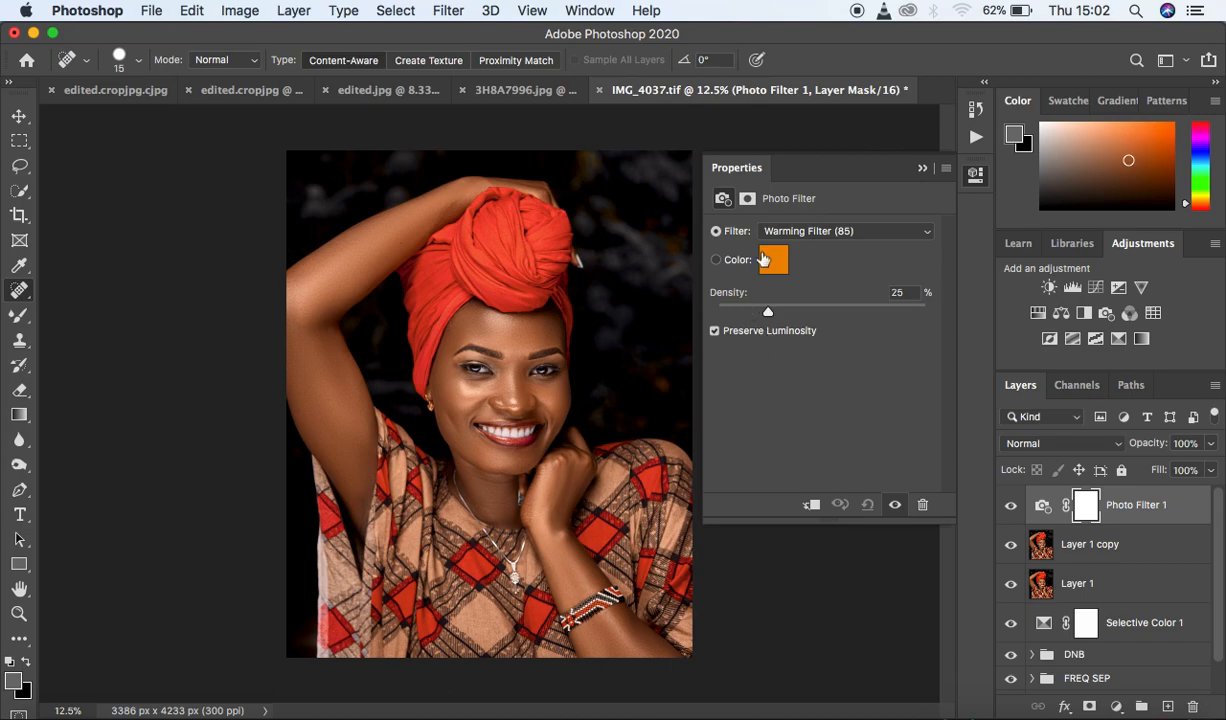
pyautogui.click(780, 231)
pyautogui.click(797, 302)
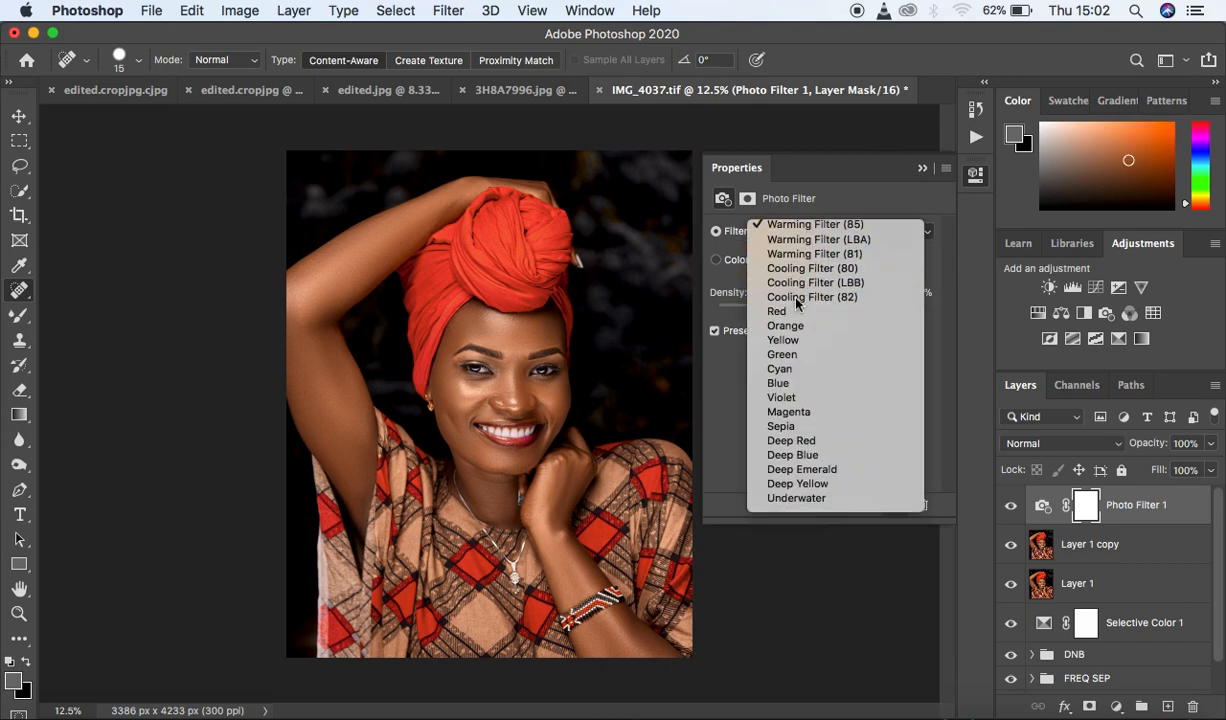
pyautogui.click(729, 311)
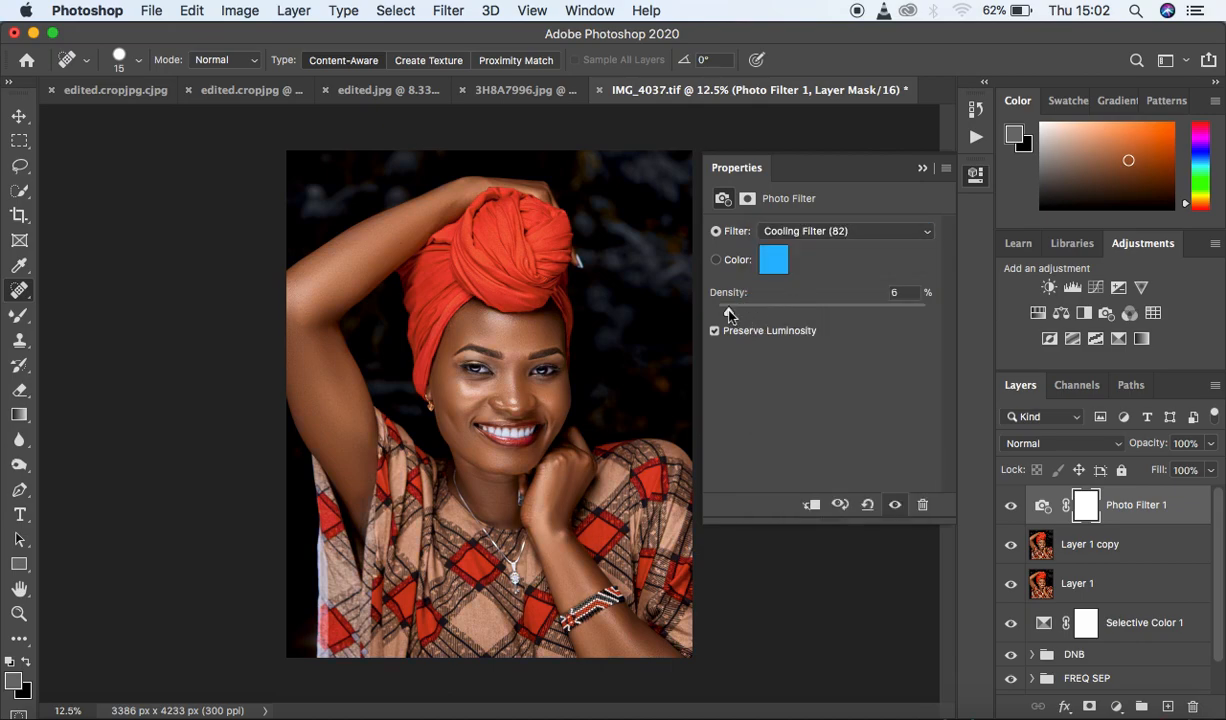
pyautogui.moveTo(729, 313); pyautogui.dragTo(728, 315)
pyautogui.click(921, 172)
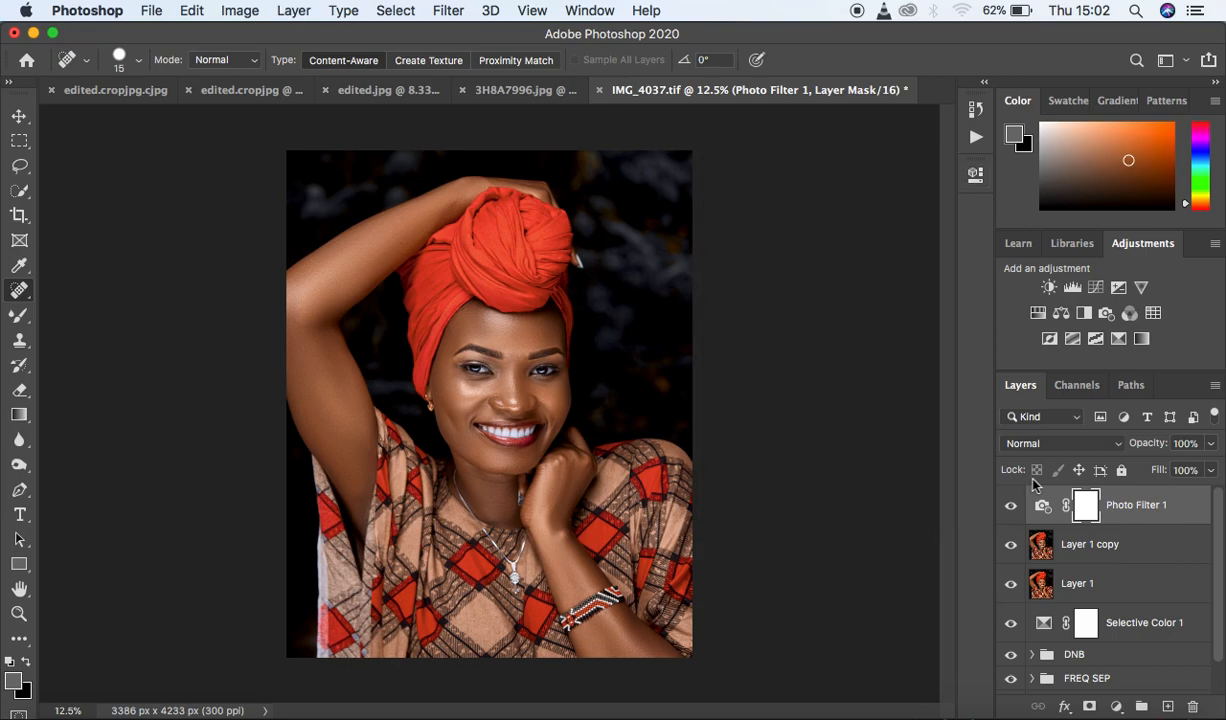
# Add a Selective Color adjustment above the Photo Filter and set the Blacks to Yellow -2 and Black +1
pyautogui.click(1116, 706)
pyautogui.click(1120, 668)
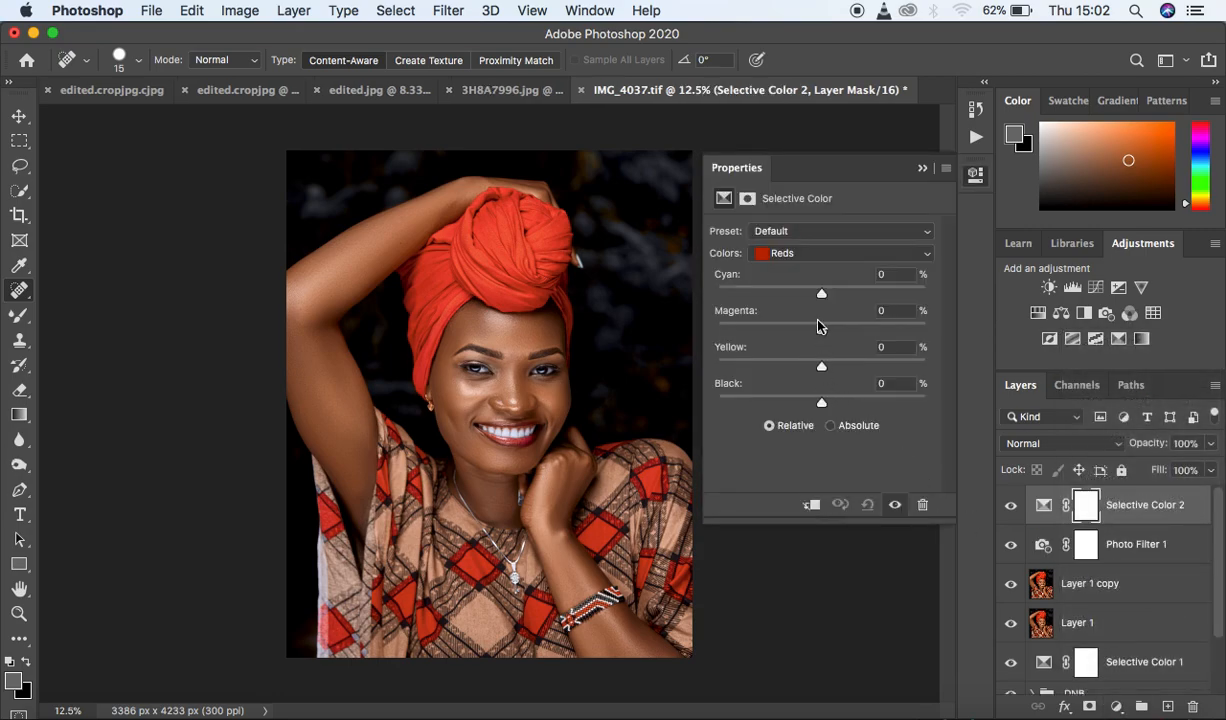
pyautogui.click(783, 255)
pyautogui.click(821, 370)
pyautogui.moveTo(821, 402); pyautogui.dragTo(821, 372)
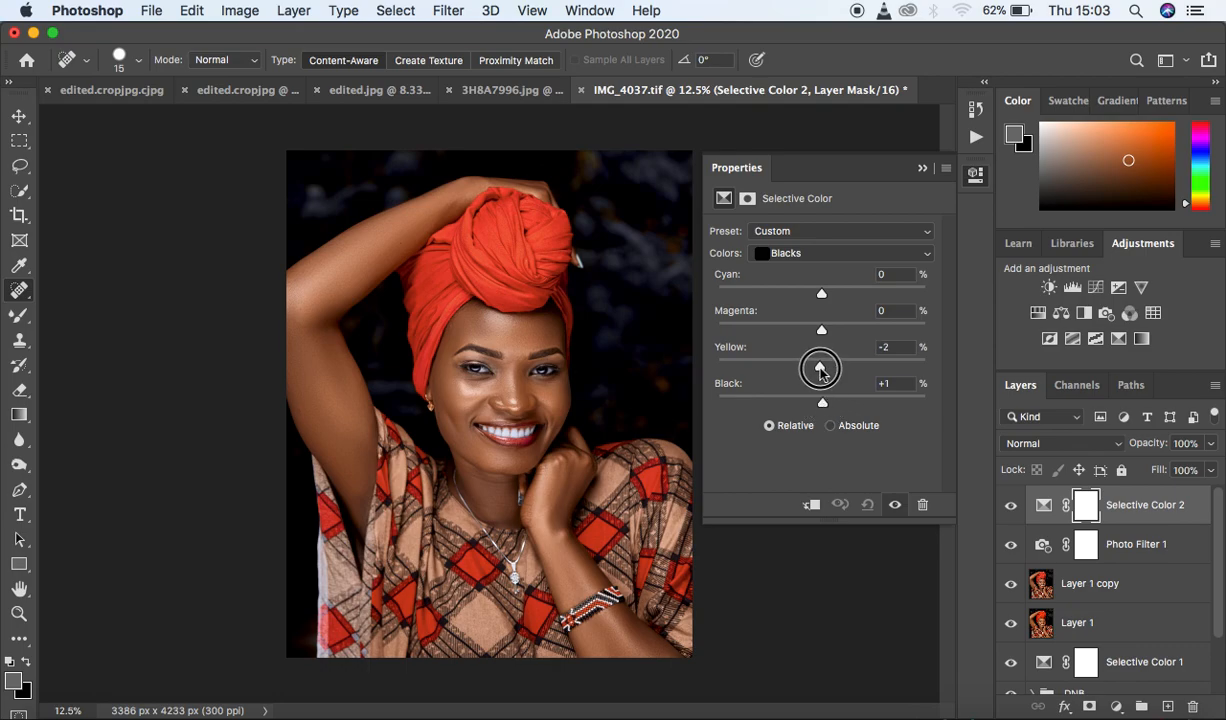
# Set Magenta to -12 for the Yellows in Selective Color 2 and compare the portrait with and without that layer
pyautogui.click(813, 254)
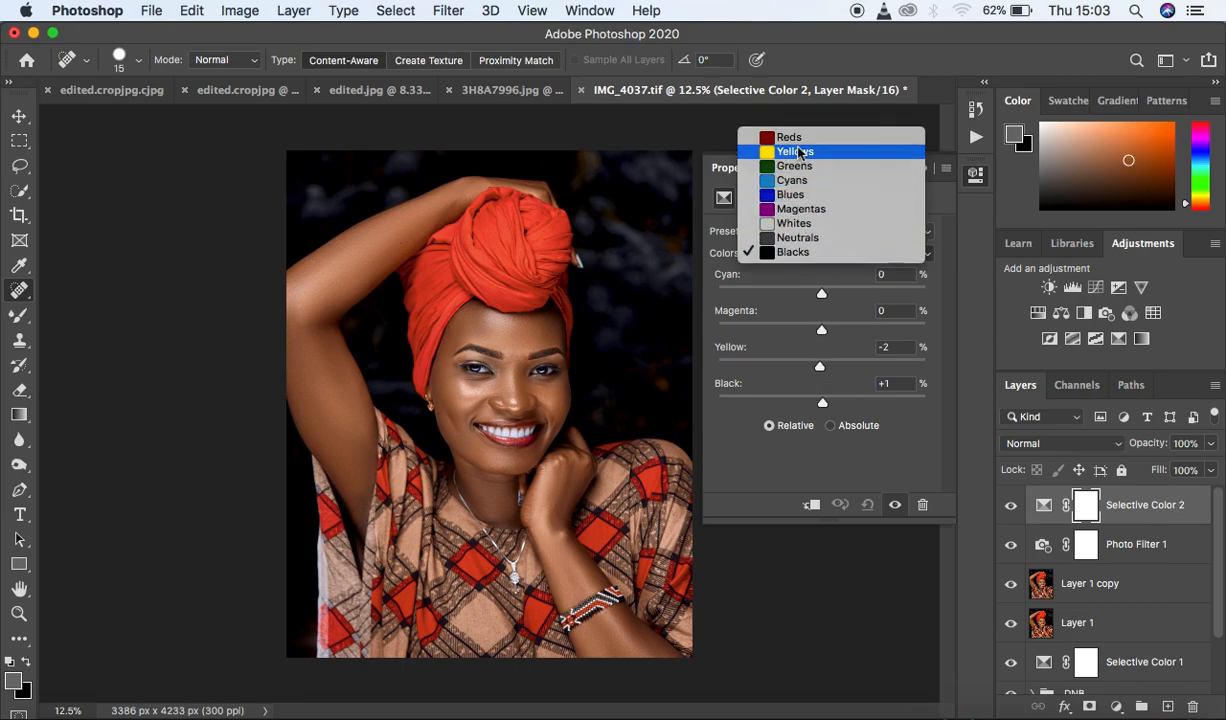
pyautogui.click(798, 152)
pyautogui.moveTo(821, 330); pyautogui.dragTo(810, 333)
pyautogui.click(809, 333)
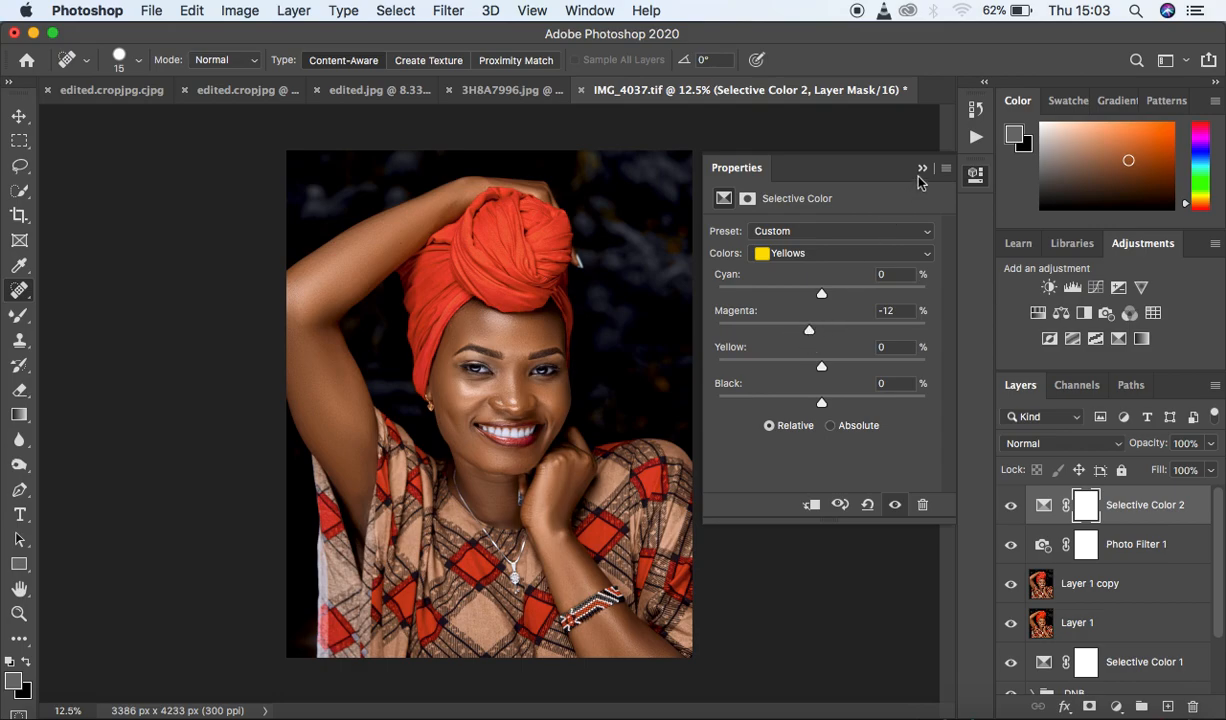
pyautogui.click(922, 172)
pyautogui.click(1011, 507)
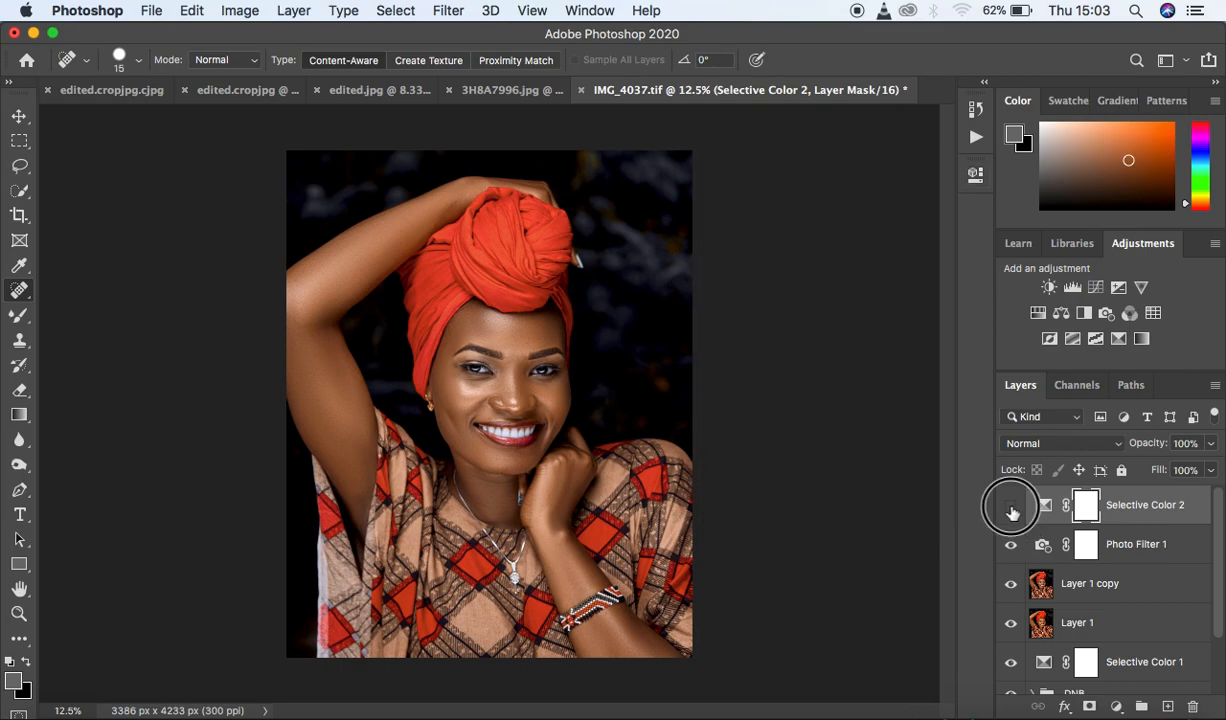
pyautogui.click(1011, 507)
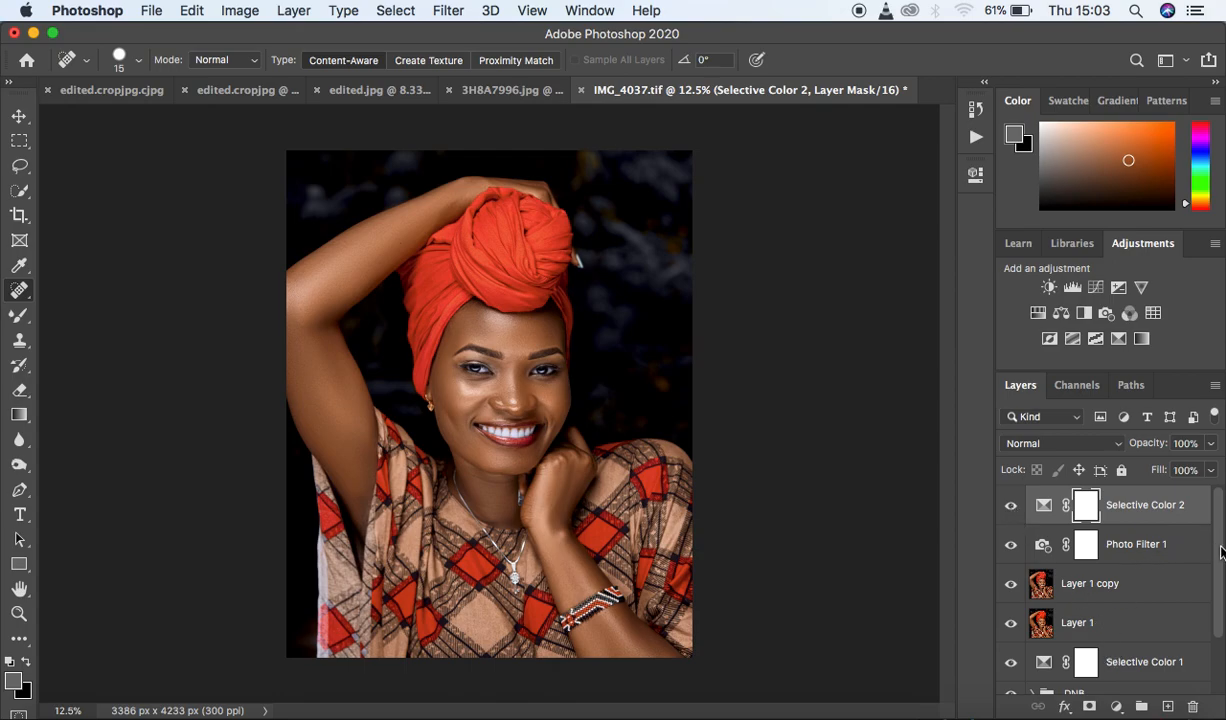
# Compare the fully retouched portrait with the original by repeatedly showing only the Background layer and restoring all layers
pyautogui.moveTo(1218, 568); pyautogui.dragTo(1212, 630)
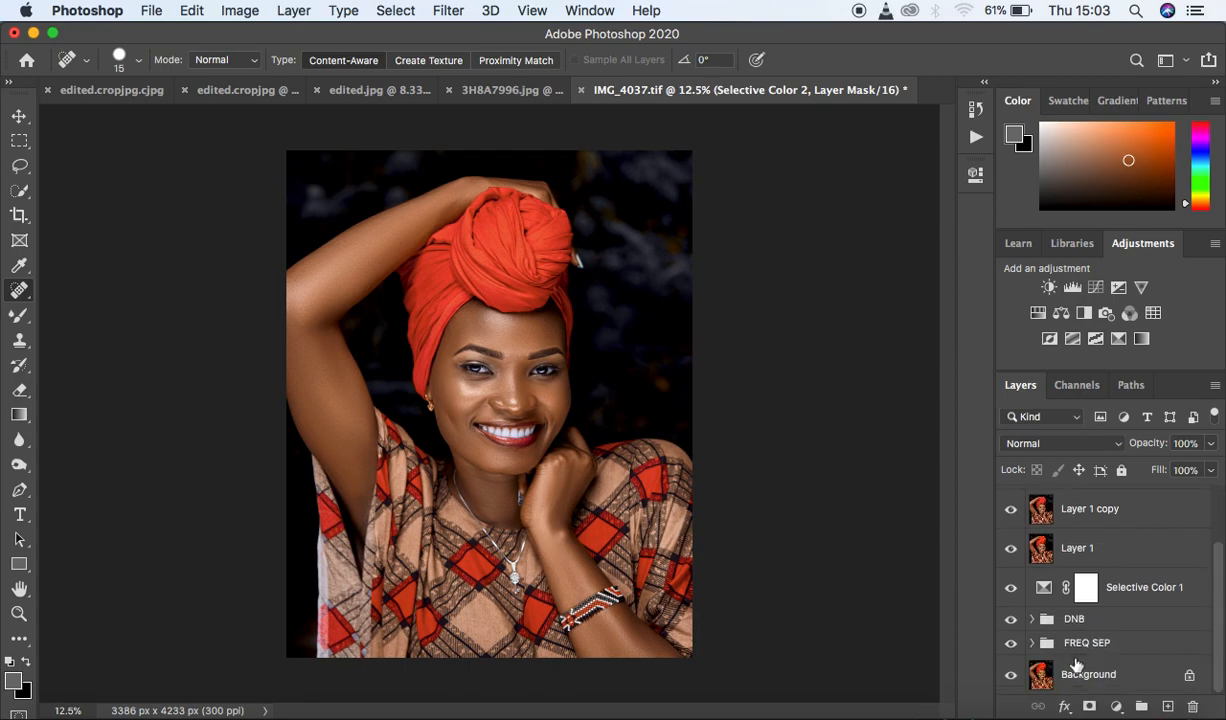
pyautogui.click(1012, 676)
pyautogui.click(1013, 677)
pyautogui.keyDown('alt'); pyautogui.click(1013, 677); pyautogui.keyUp('alt')
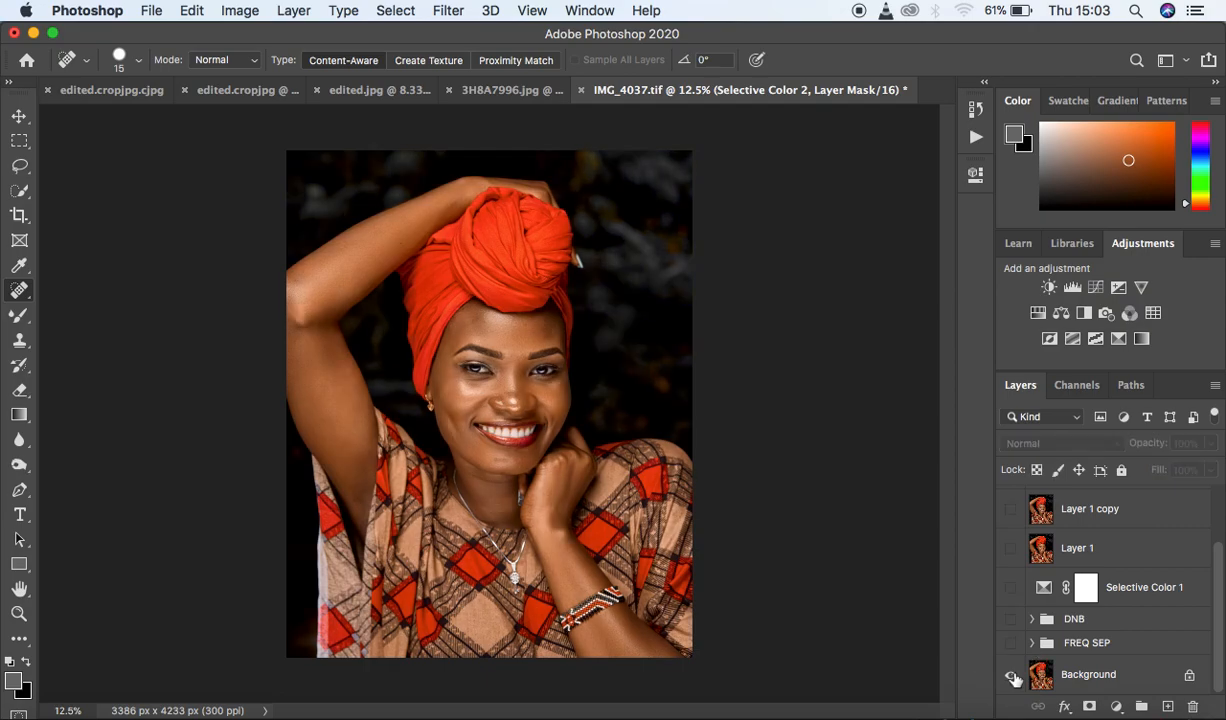
pyautogui.keyDown('alt'); pyautogui.click(1013, 677); pyautogui.keyUp('alt')
pyautogui.keyDown('alt'); pyautogui.click(1013, 677); pyautogui.keyUp('alt')
pyautogui.keyDown('alt'); pyautogui.click(1013, 677); pyautogui.keyUp('alt')
pyautogui.keyDown('alt'); pyautogui.click(1013, 677); pyautogui.keyUp('alt')
pyautogui.keyDown('alt'); pyautogui.click(1013, 677); pyautogui.keyUp('alt')
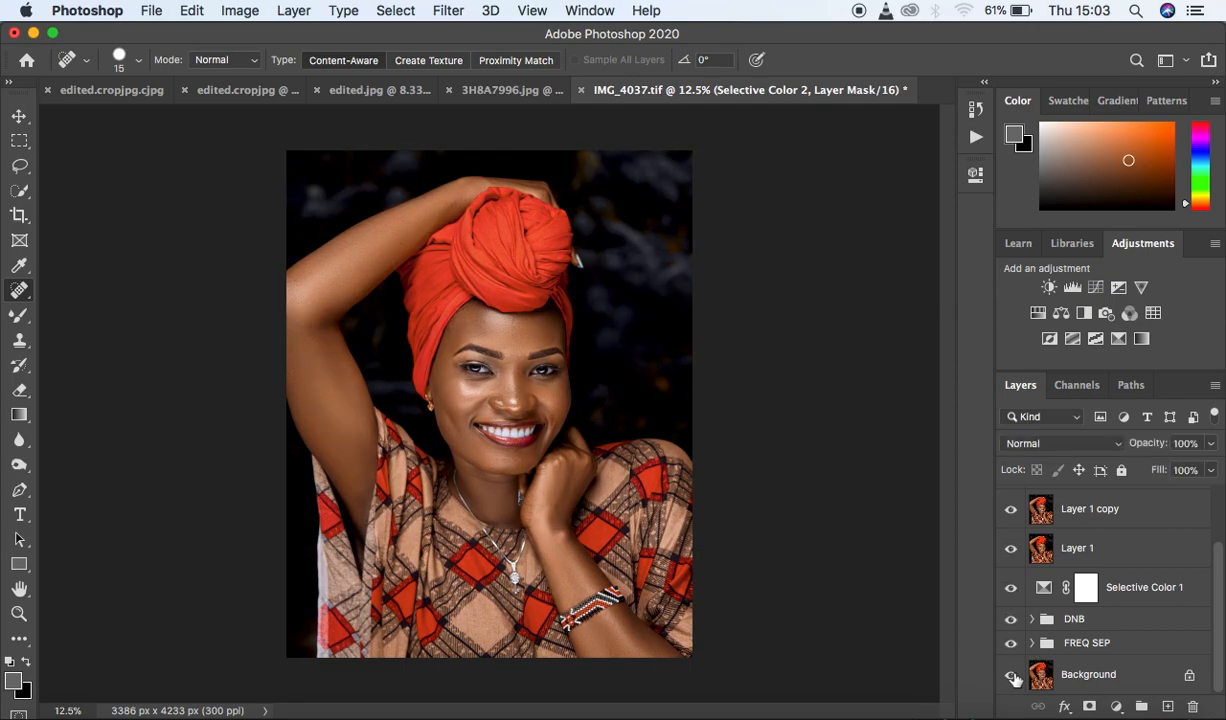
pyautogui.keyDown('alt'); pyautogui.click(1013, 677); pyautogui.keyUp('alt')
pyautogui.keyDown('alt'); pyautogui.click(1013, 677); pyautogui.keyUp('alt')
pyautogui.keyDown('alt'); pyautogui.click(1013, 677); pyautogui.keyUp('alt')
pyautogui.keyDown('alt'); pyautogui.click(1013, 677); pyautogui.keyUp('alt')
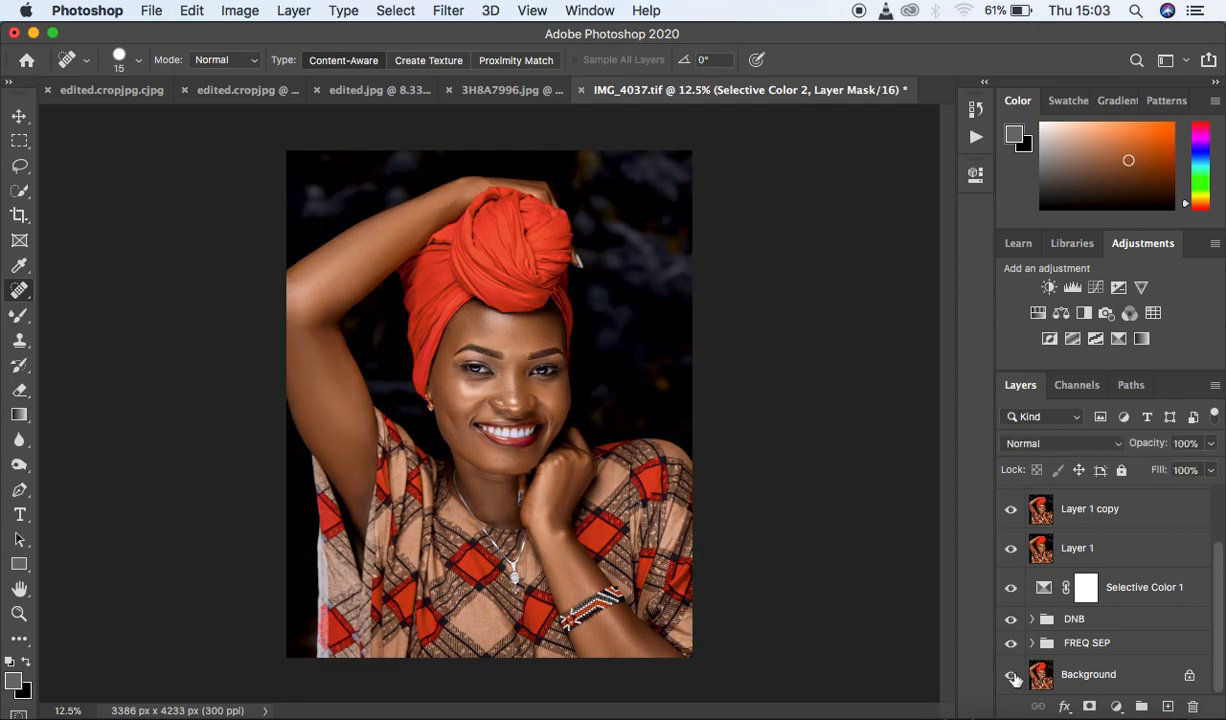